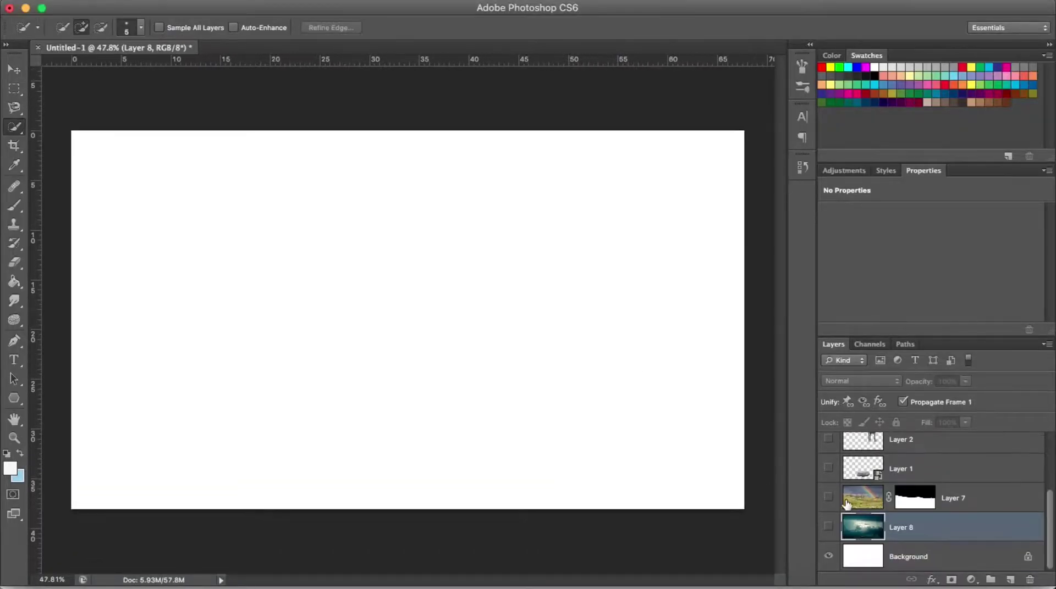
# Show the grassy hills and abbey ruins layers, then scale the ruins down onto the hills.
pyautogui.click(828, 525)
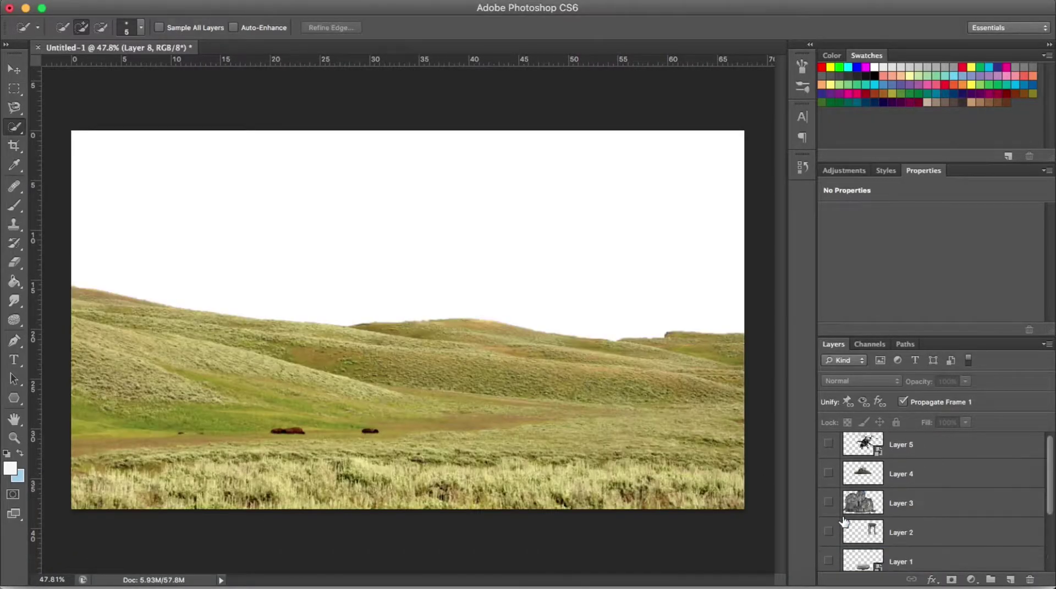
pyautogui.click(828, 439)
pyautogui.hotkey('ctrl', '-')
pyautogui.hotkey('ctrl', 't')
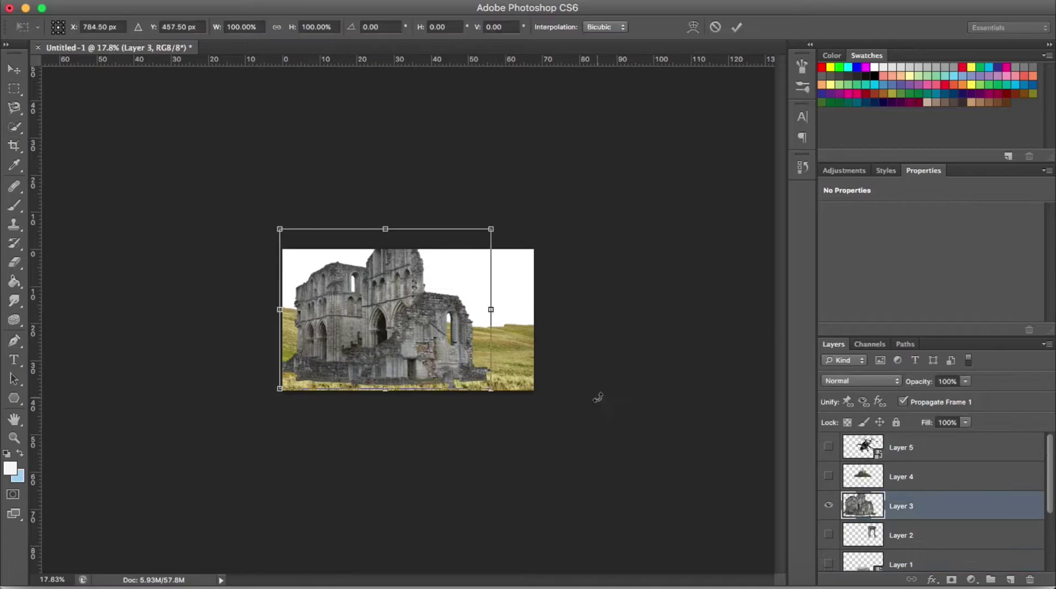
pyautogui.moveTo(490, 388)
pyautogui.mouseDown()
pyautogui.moveTo(465, 360)
pyautogui.moveTo(515, 440)
pyautogui.moveTo(582, 500)
pyautogui.moveTo(467, 447)
pyautogui.mouseUp()
pyautogui.scroll(5, 464, 360)
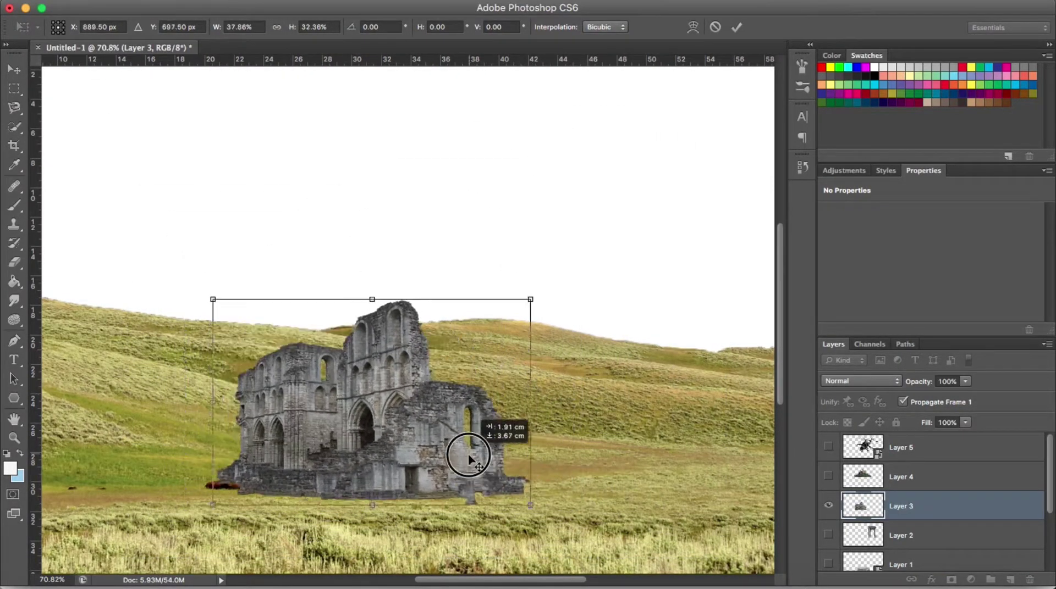
pyautogui.scroll(-5, 462, 461)
pyautogui.scroll(4, 462, 462)
pyautogui.press('Return')
# Show the castle layer (Layer 4) and move the castle downward.
pyautogui.click(902, 476)
pyautogui.click(828, 476)
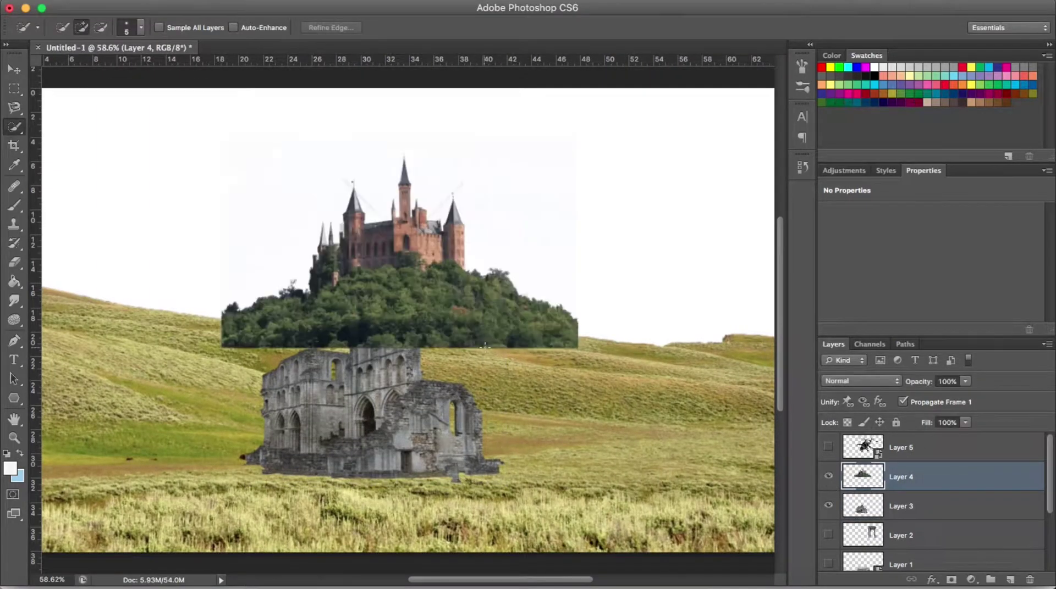
pyautogui.hotkey('ctrl', 't')
pyautogui.moveTo(474, 322)
pyautogui.mouseDown()
pyautogui.moveTo(436, 425)
pyautogui.moveTo(445, 409)
pyautogui.moveTo(686, 347)
pyautogui.mouseUp()
pyautogui.scroll(-3, 686, 346)
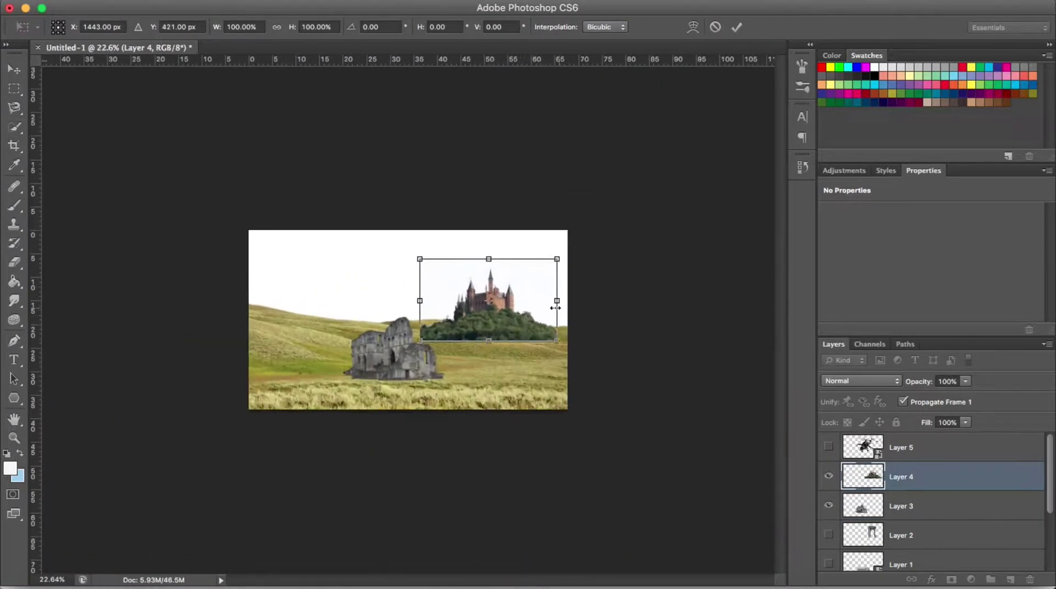
pyautogui.press('Escape')
# Convert the castle layer to a Smart Object, then enlarge it and shift it right.
pyautogui.rightClick(929, 484)
pyautogui.click(860, 211)
pyautogui.hotkey('ctrl', 't')
pyautogui.moveTo(486, 244)
pyautogui.mouseDown()
pyautogui.moveTo(559, 182)
pyautogui.moveTo(547, 287)
pyautogui.mouseUp()
pyautogui.press('Return')
# Mask the castle layer and paint black with a 153 px brush to hide the forest edge.
pyautogui.press('w')
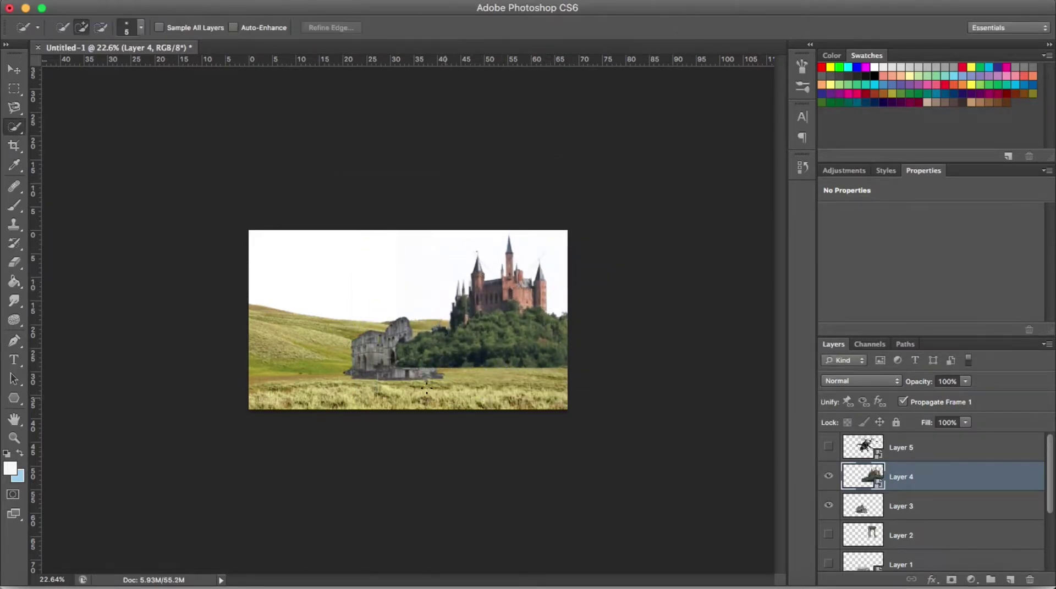
pyautogui.press('b')
pyautogui.press('d')
pyautogui.click(951, 581)
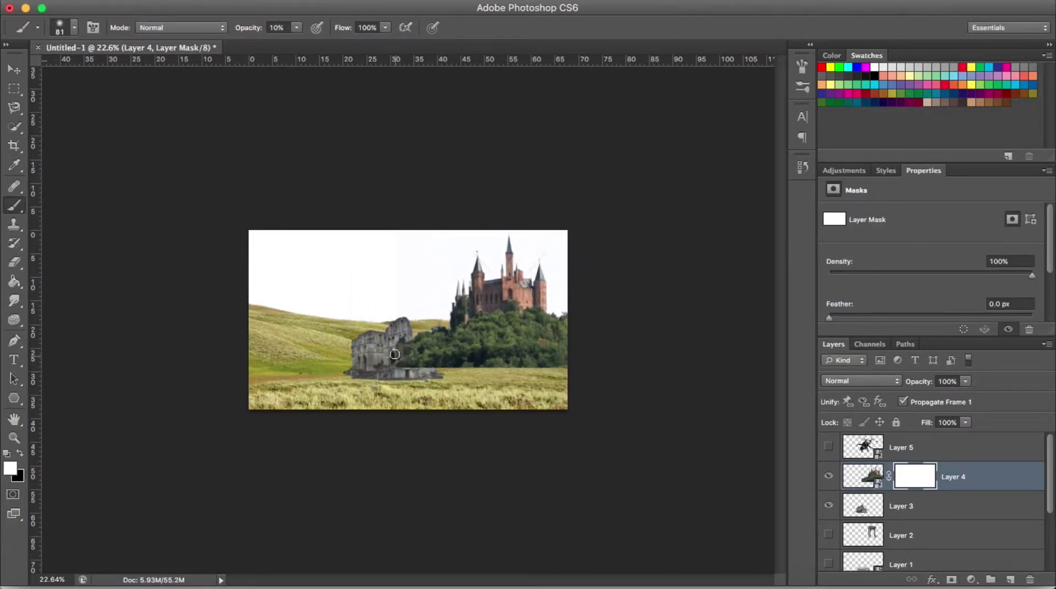
pyautogui.rightClick(504, 360)
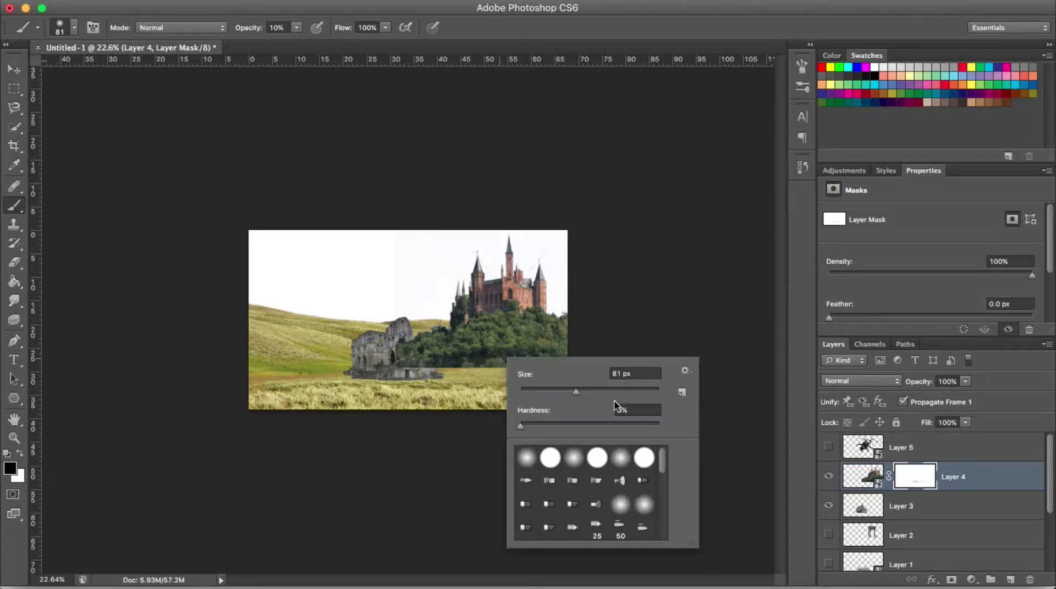
pyautogui.moveTo(614, 400); pyautogui.dragTo(626, 401)
pyautogui.press('Return')
pyautogui.press('0')
pyautogui.moveTo(486, 371); pyautogui.dragTo(489, 348)
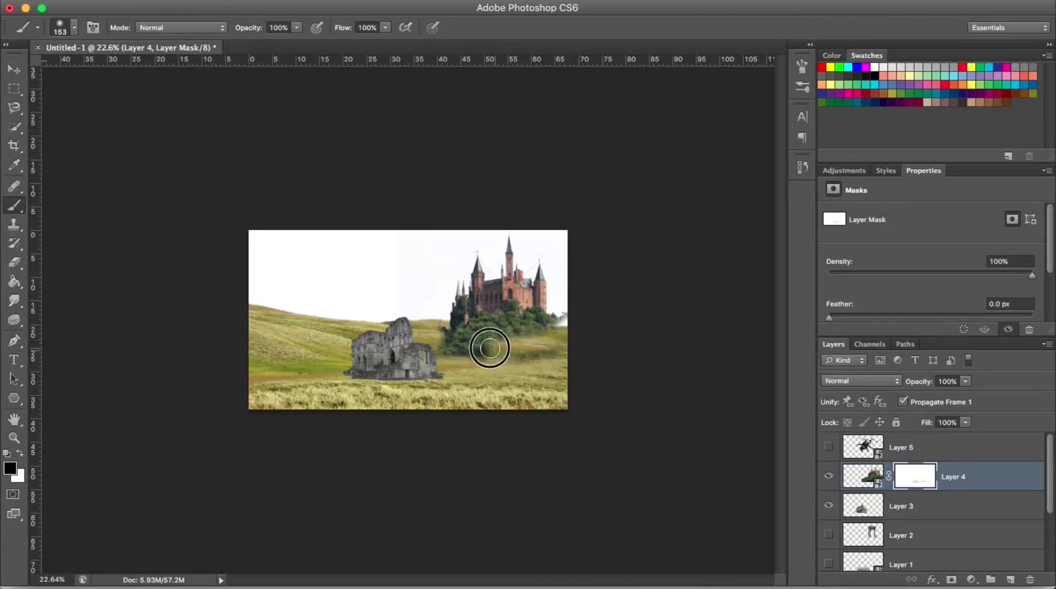
# Shrink the castle to about half size.
pyautogui.hotkey('ctrl', 't')
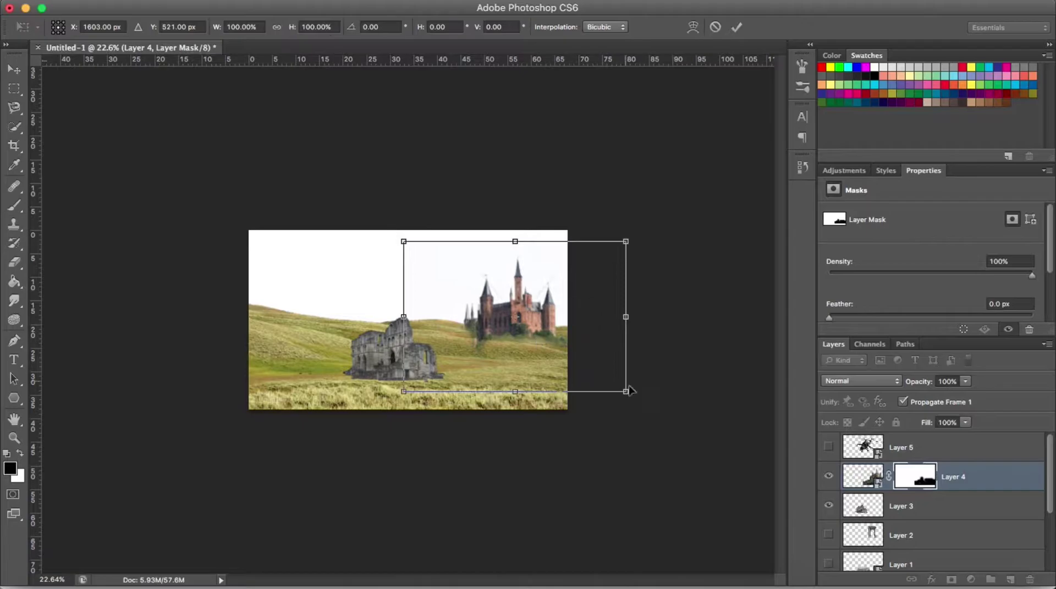
pyautogui.moveTo(629, 388); pyautogui.dragTo(561, 312)
pyautogui.scroll(5, 561, 319)
pyautogui.press('Return')
# Hide leftover forest around the castle base with a 56 px black brush.
pyautogui.press('b')
pyautogui.scroll(3, 562, 328)
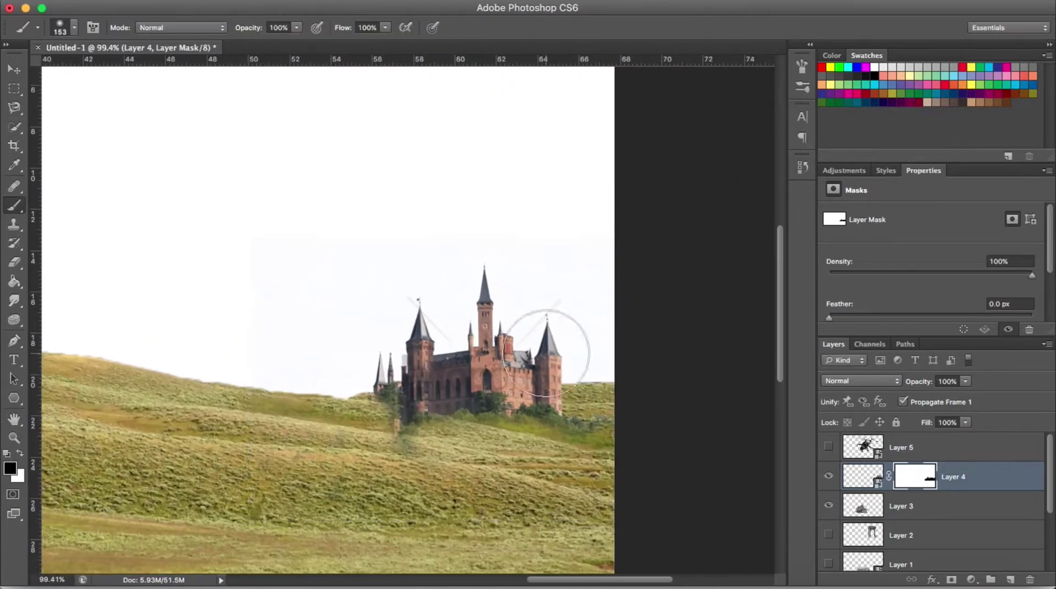
pyautogui.rightClick(374, 397)
pyautogui.press('Return')
pyautogui.moveTo(456, 425)
pyautogui.mouseDown()
pyautogui.moveTo(434, 425)
pyautogui.moveTo(568, 438)
pyautogui.mouseUp()
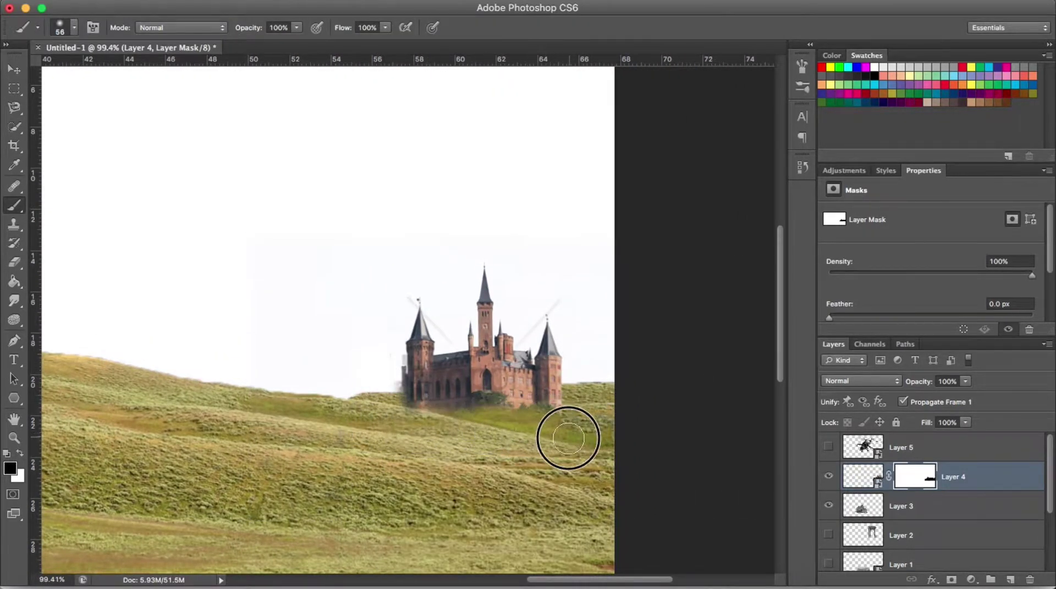
pyautogui.scroll(-5, 526, 463)
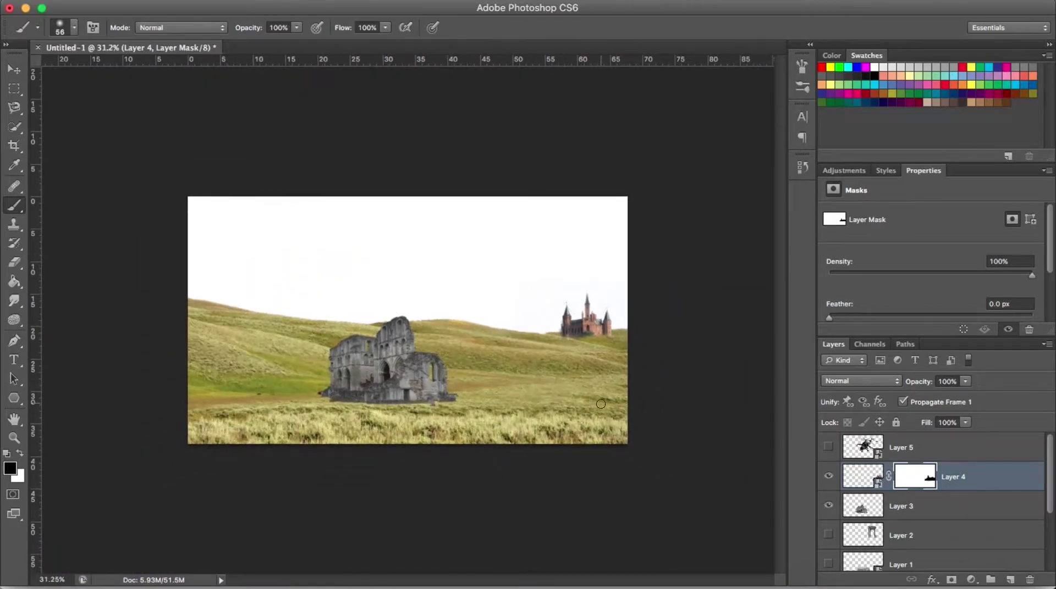
# Enlarge and reposition the abbey ruins on Layer 3.
pyautogui.click(883, 509)
pyautogui.hotkey('ctrl', 't')
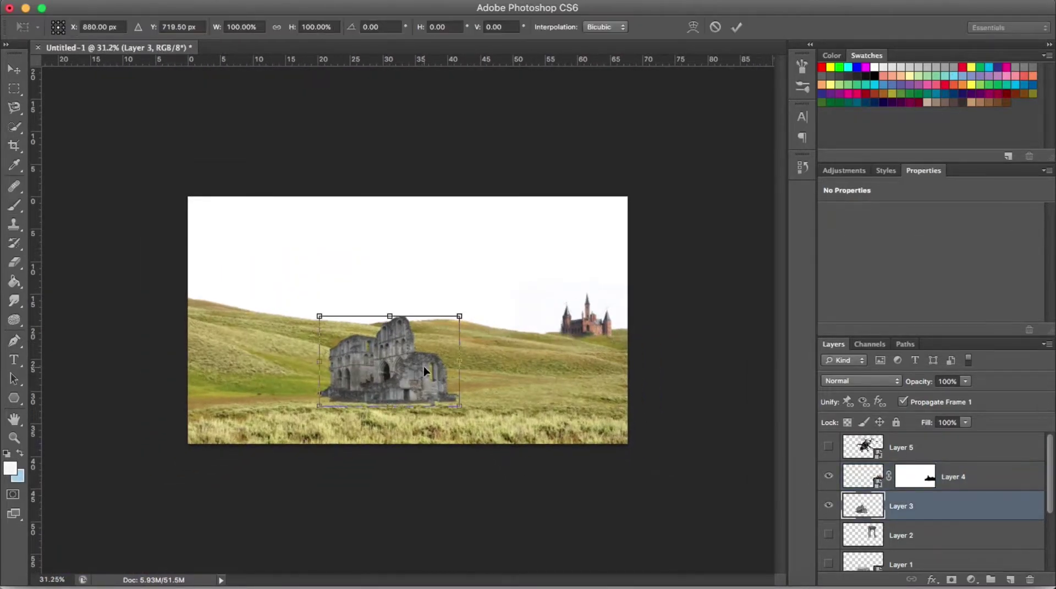
pyautogui.moveTo(464, 311)
pyautogui.mouseDown()
pyautogui.moveTo(512, 279)
pyautogui.moveTo(434, 329)
pyautogui.mouseUp()
pyautogui.press('Return')
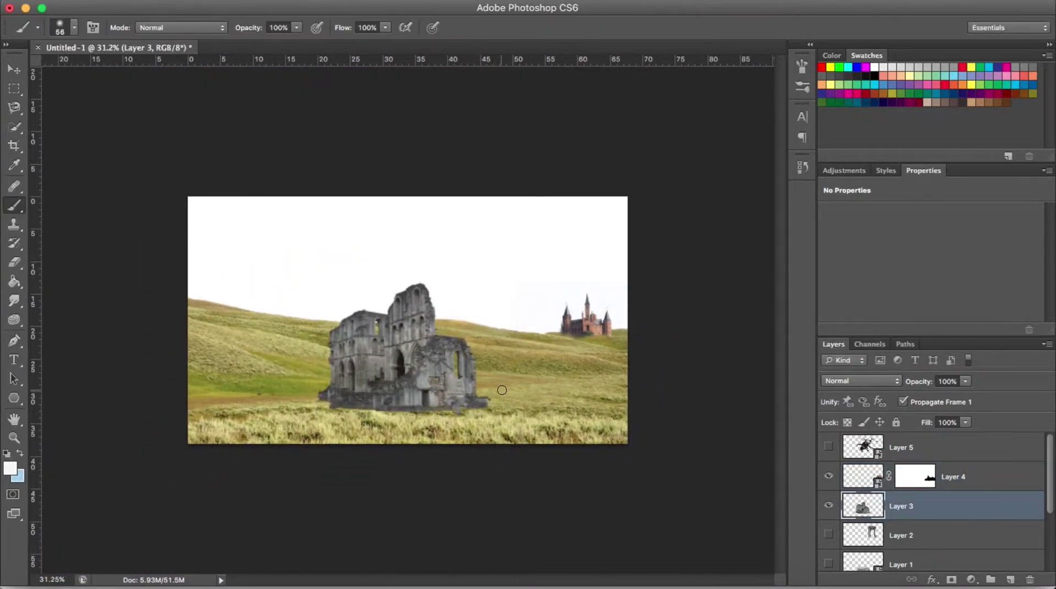
pyautogui.scroll(2, 407, 321)
pyautogui.scroll(-1, 934, 495)
# Show the stone arch, shrink it to about 36%, move it left, and rotate it about -34°.
pyautogui.click(828, 501)
pyautogui.hotkey('ctrl', 't')
pyautogui.click(902, 502)
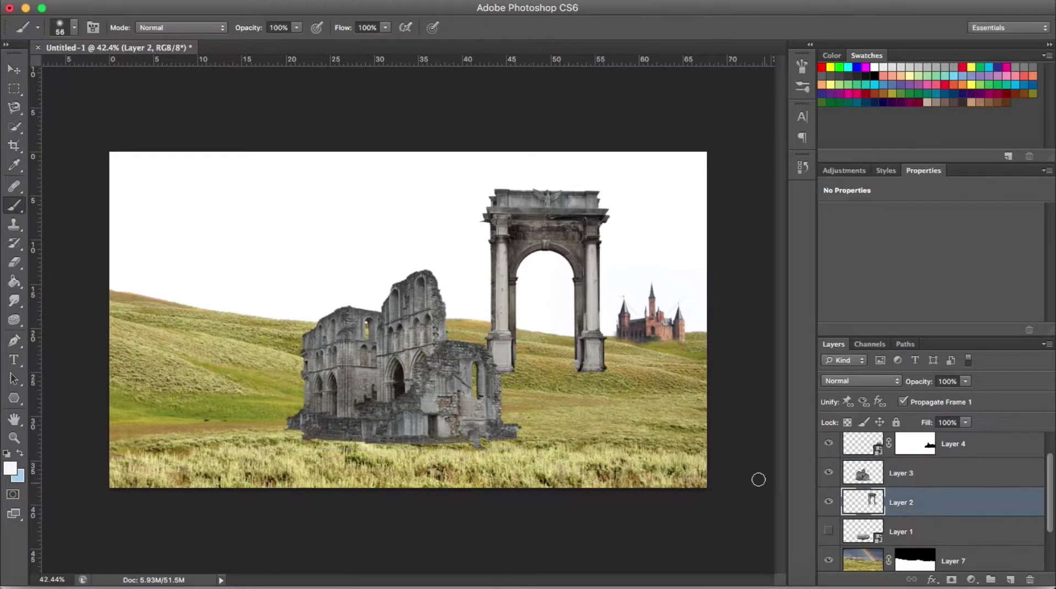
pyautogui.hotkey('ctrl', 't')
pyautogui.moveTo(545, 275); pyautogui.dragTo(245, 247)
pyautogui.moveTo(405, 342)
pyautogui.mouseDown()
pyautogui.moveTo(188, 254)
pyautogui.moveTo(164, 233)
pyautogui.moveTo(165, 286)
pyautogui.mouseUp()
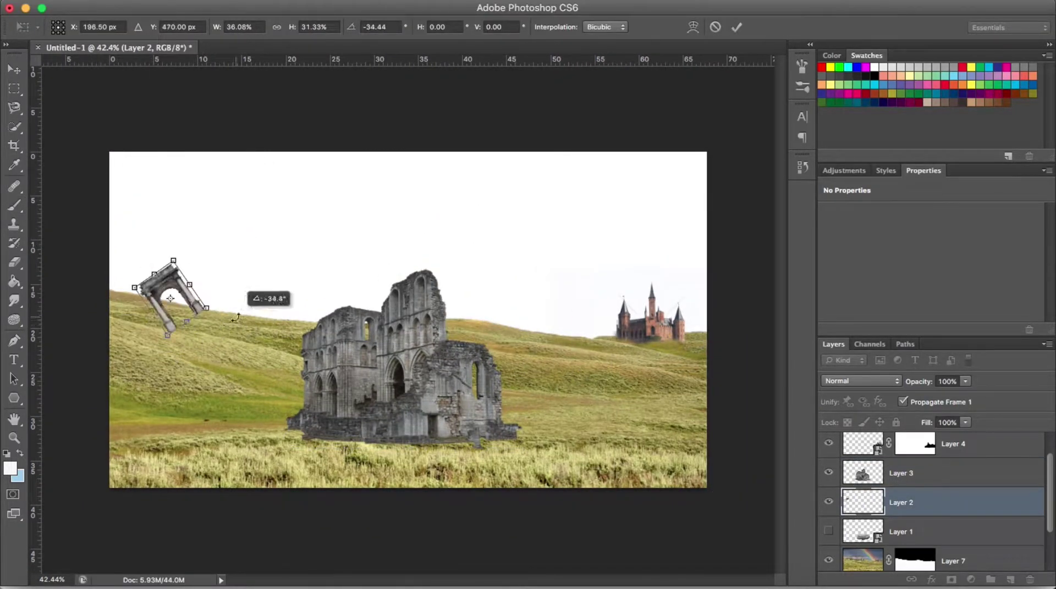
pyautogui.moveTo(242, 297); pyautogui.dragTo(226, 300)
pyautogui.press('Return')
# Paint on the arch's mask to hide the jagged fragments along its top.
pyautogui.press('b')
pyautogui.scroll(3, 247, 337)
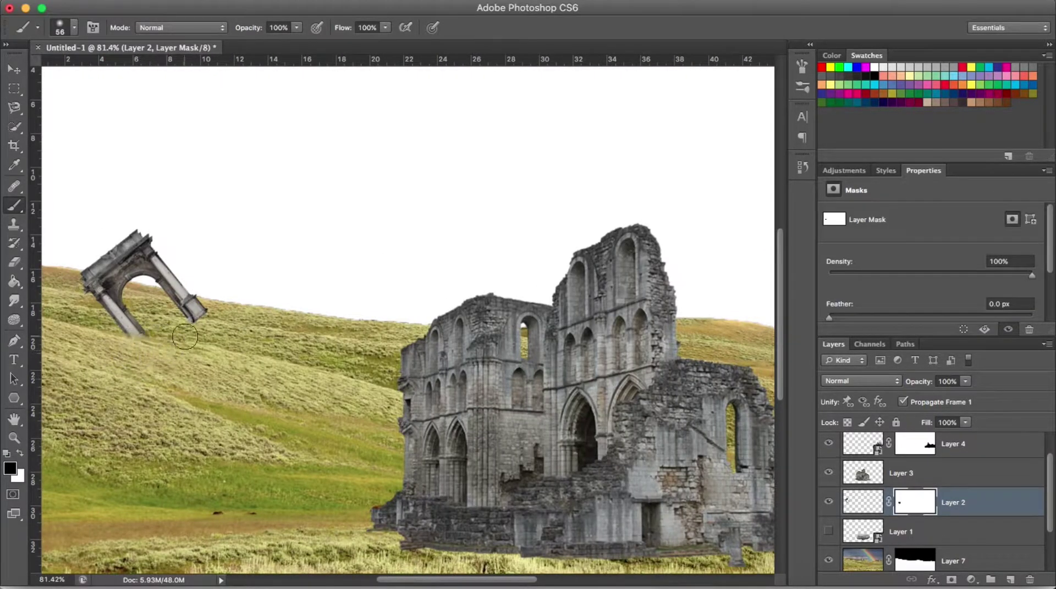
pyautogui.scroll(5, 113, 255)
pyautogui.rightClick(278, 276)
pyautogui.press('Escape')
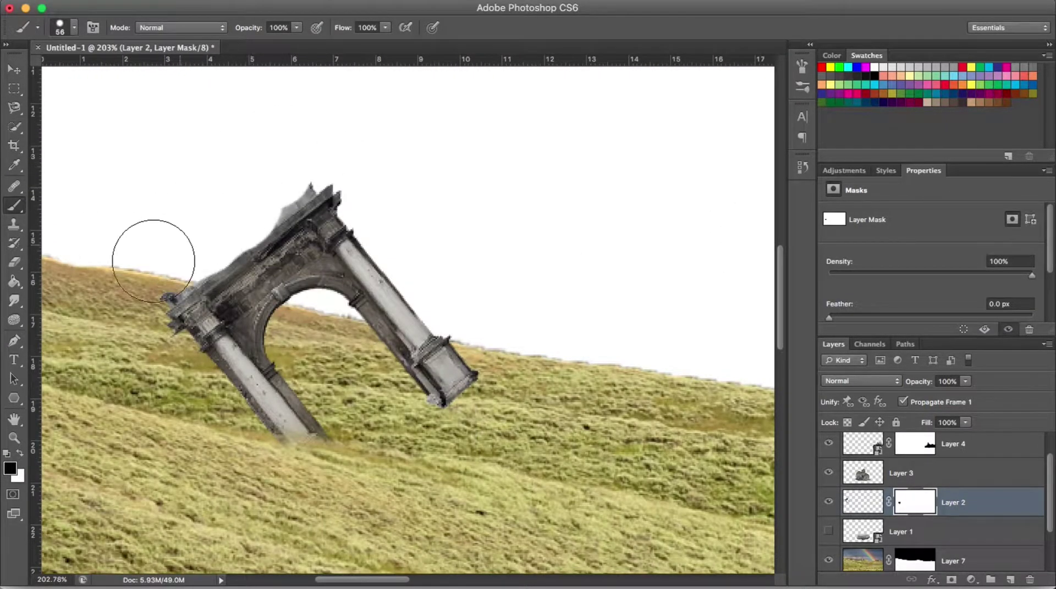
pyautogui.moveTo(212, 215); pyautogui.dragTo(259, 188)
pyautogui.moveTo(210, 230); pyautogui.dragTo(298, 164)
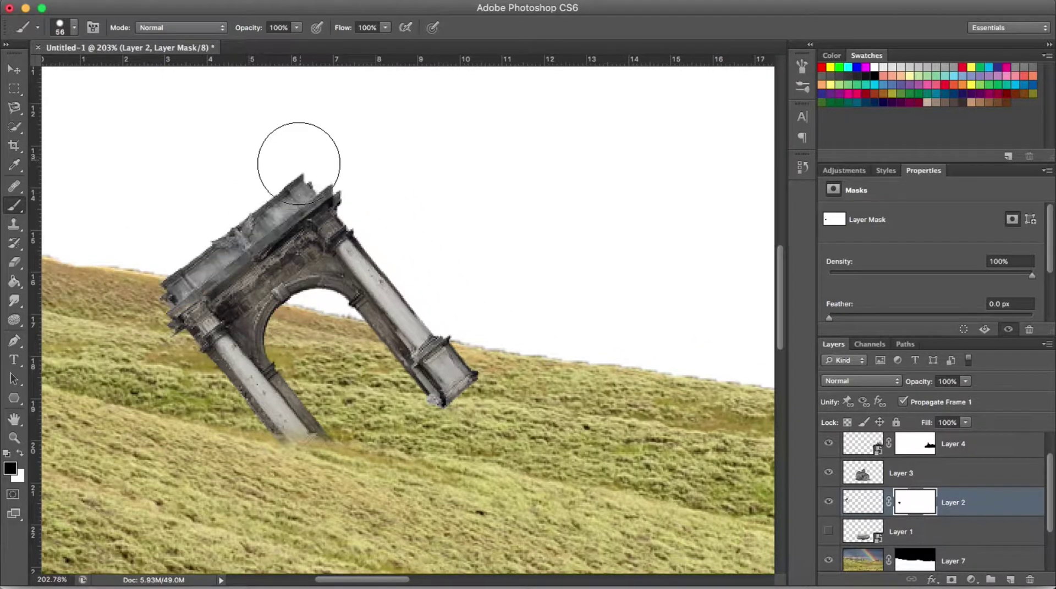
pyautogui.moveTo(152, 267)
pyautogui.mouseDown()
pyautogui.moveTo(317, 176)
pyautogui.moveTo(313, 213)
pyautogui.mouseUp()
# Refine the arch's crumbled top edge with small 12 px and 1 px brushes.
pyautogui.rightClick(468, 197)
pyautogui.press('Return')
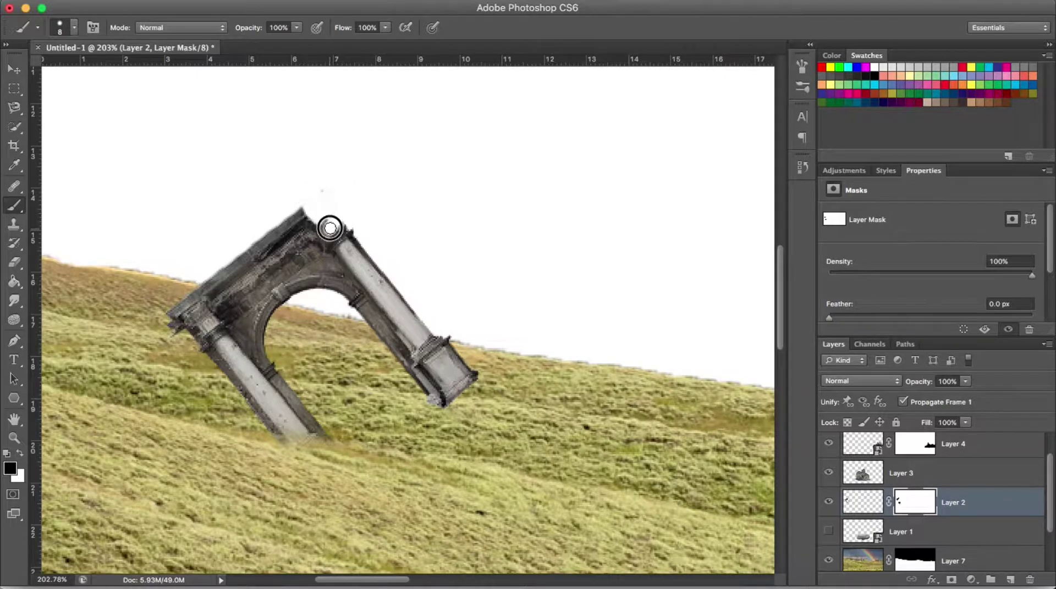
pyautogui.rightClick(336, 216)
pyautogui.press('Return')
pyautogui.moveTo(253, 244); pyautogui.dragTo(294, 252)
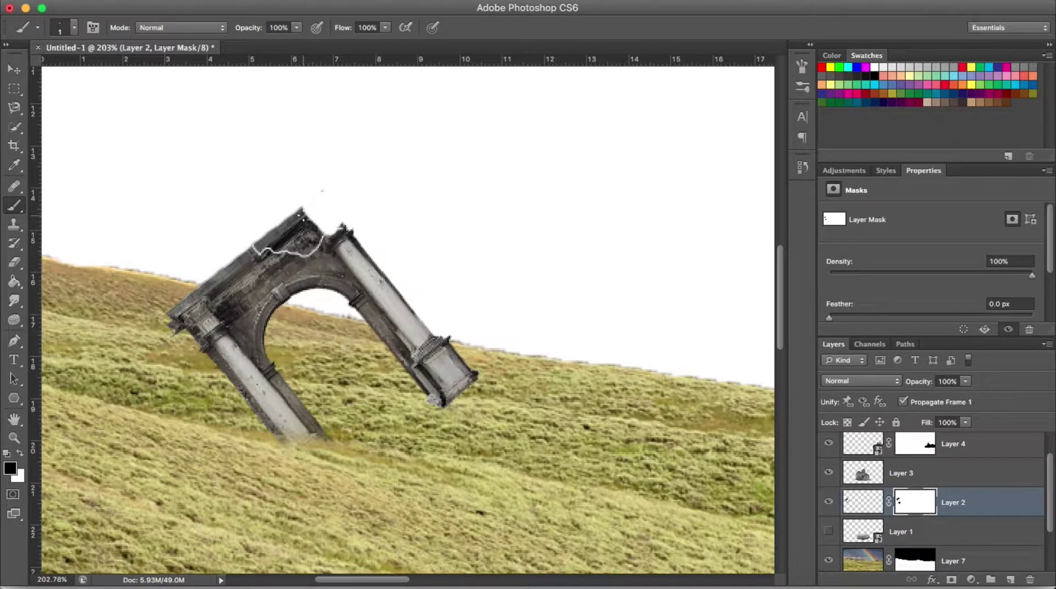
pyautogui.rightClick(299, 218)
pyautogui.press('Return')
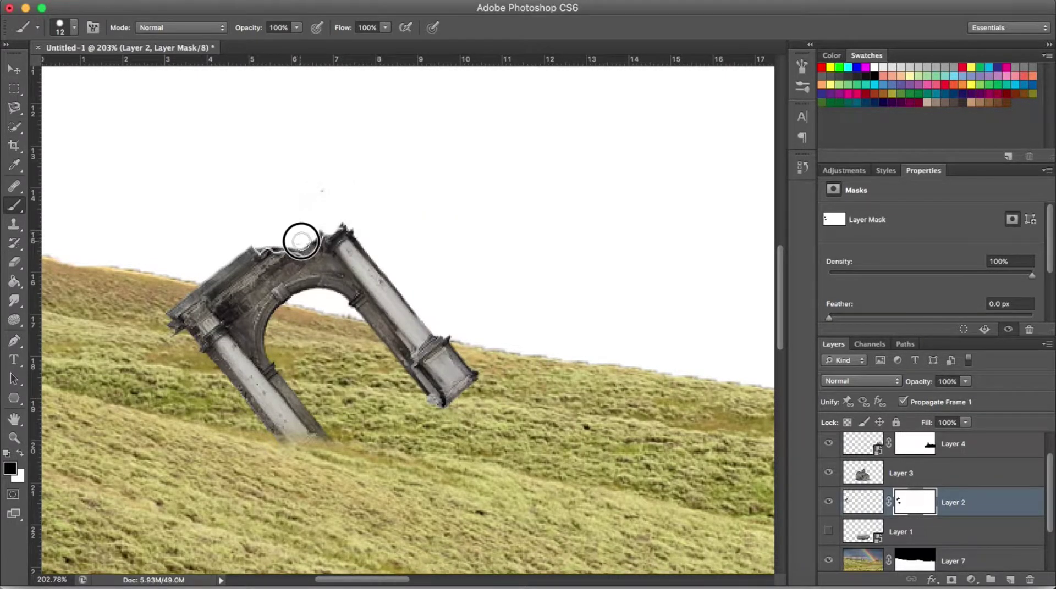
pyautogui.rightClick(338, 246)
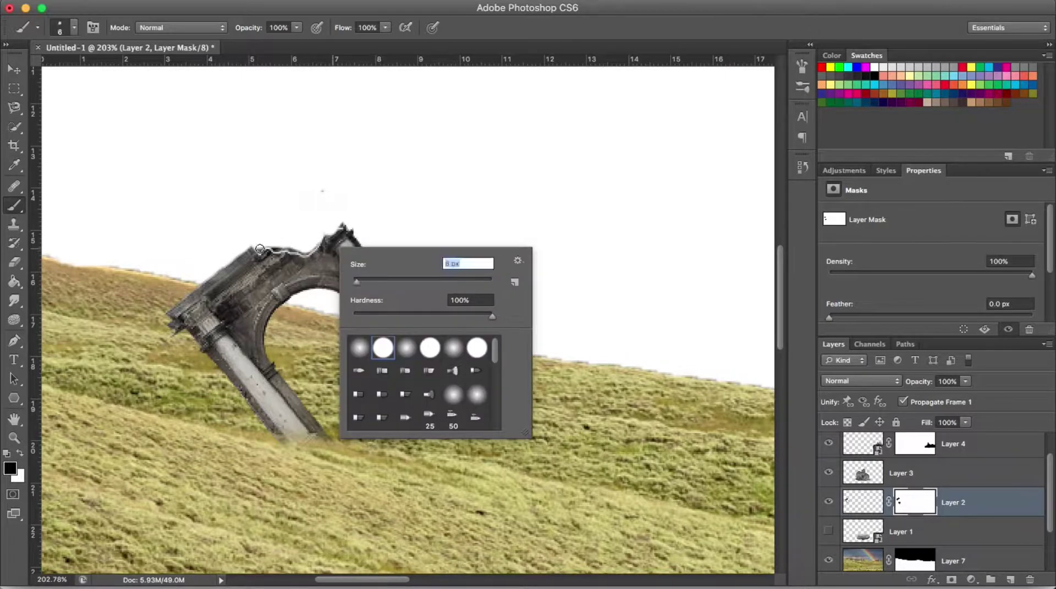
pyautogui.press('Return')
pyautogui.rightClick(213, 225)
pyautogui.press('Return')
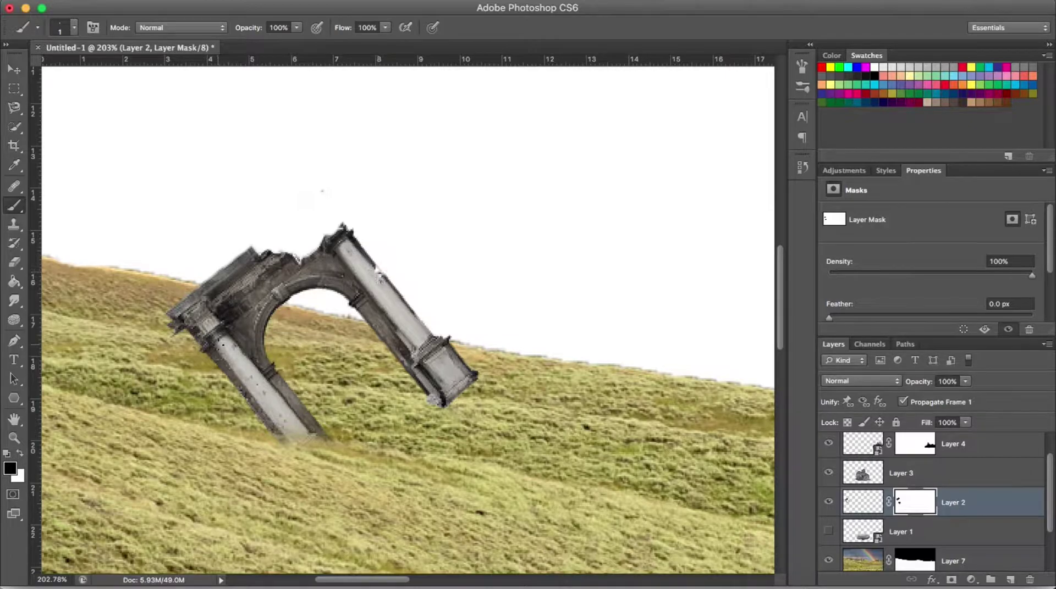
# Move the abbey ruins layer above the castle and add a layer mask.
pyautogui.scroll(-5, 221, 367)
pyautogui.scroll(5, 401, 352)
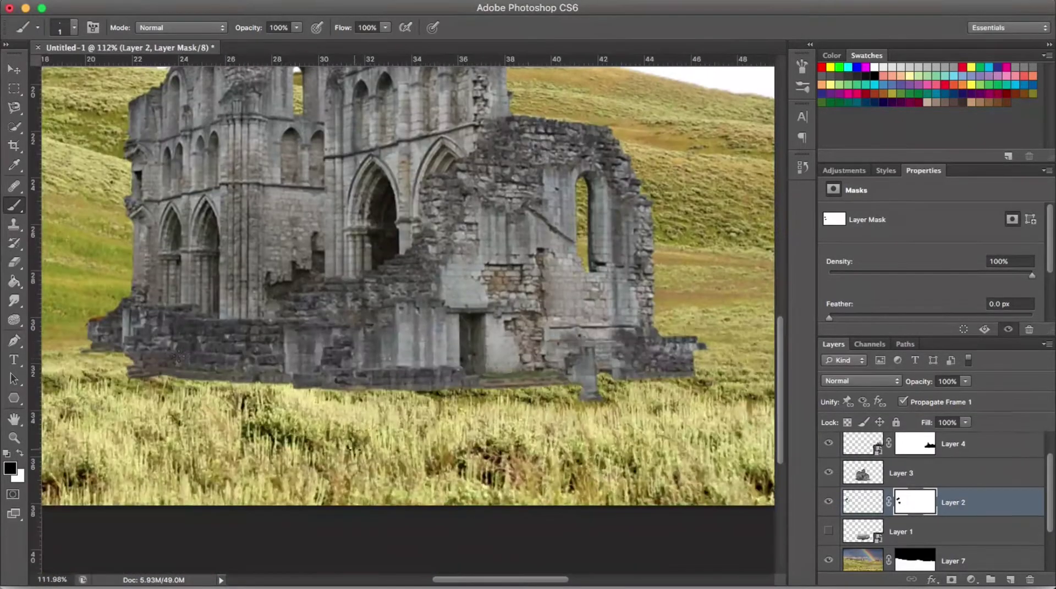
pyautogui.scroll(2, 982, 545)
pyautogui.moveTo(931, 506); pyautogui.dragTo(931, 465)
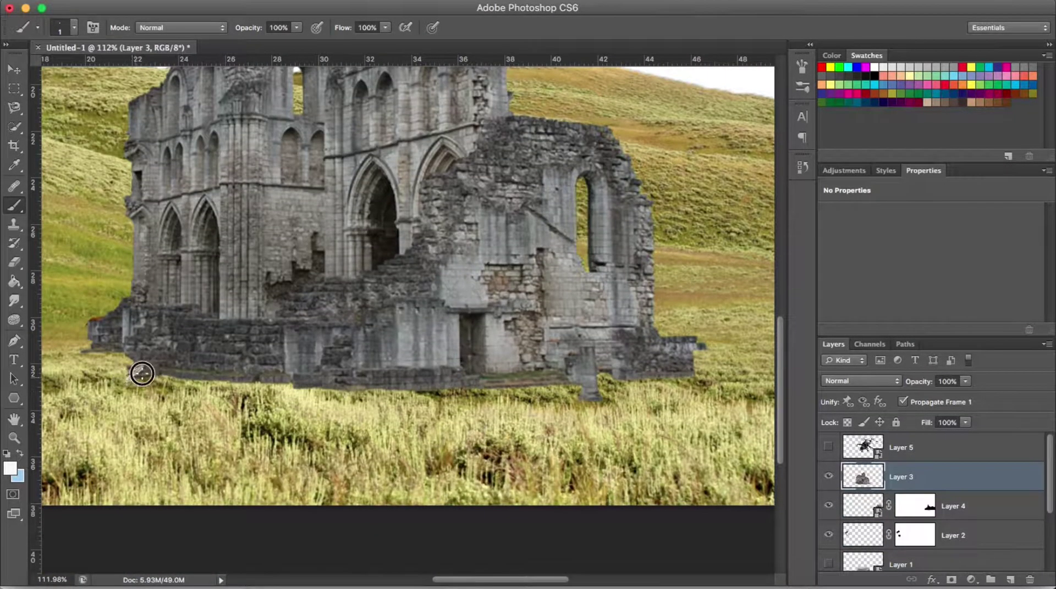
pyautogui.click(951, 579)
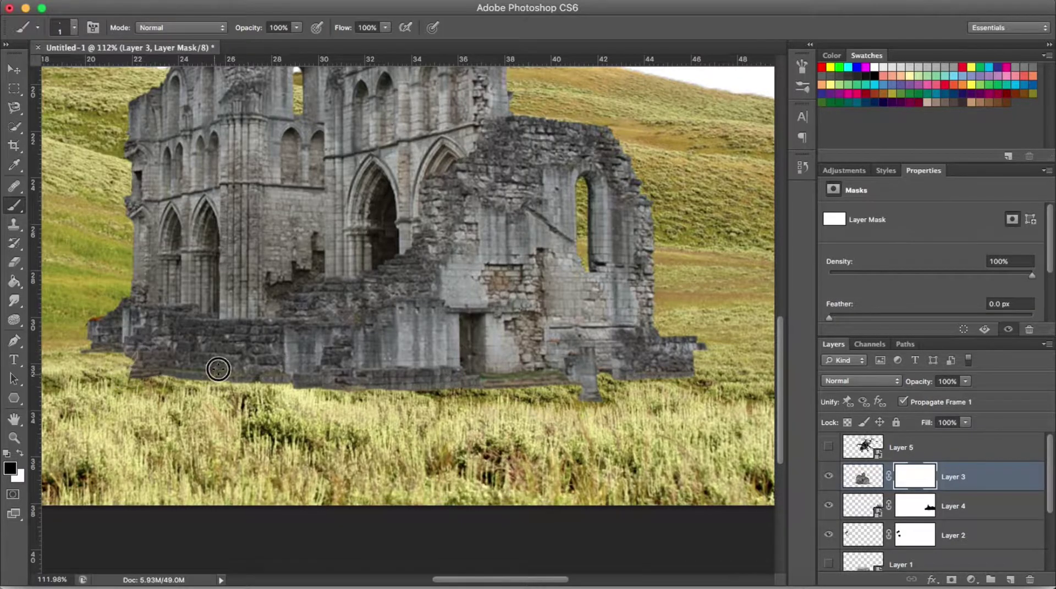
# Paint grass blades along the ruin's base with the 134 px grass brush.
pyautogui.rightClick(330, 396)
pyautogui.scroll(-5, 440, 550)
pyautogui.doubleClick(474, 517)
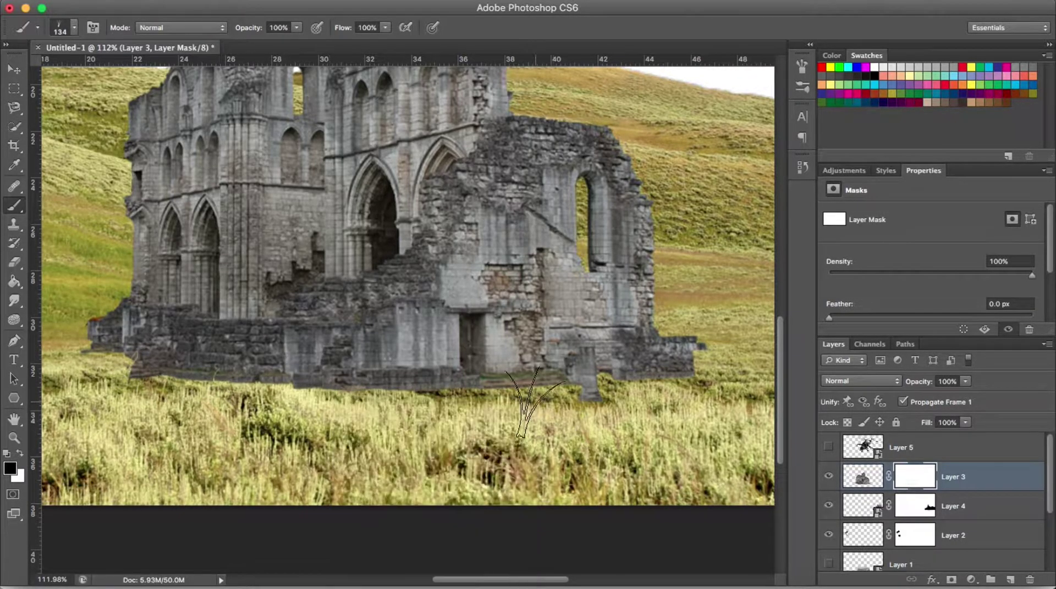
pyautogui.moveTo(531, 396); pyautogui.dragTo(634, 398)
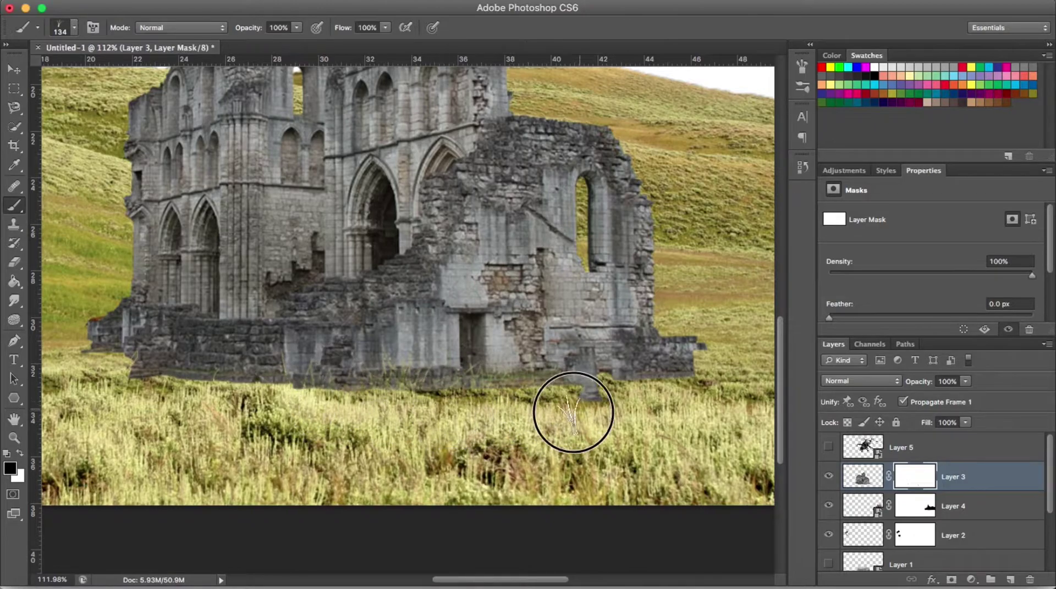
pyautogui.moveTo(633, 399); pyautogui.dragTo(187, 380)
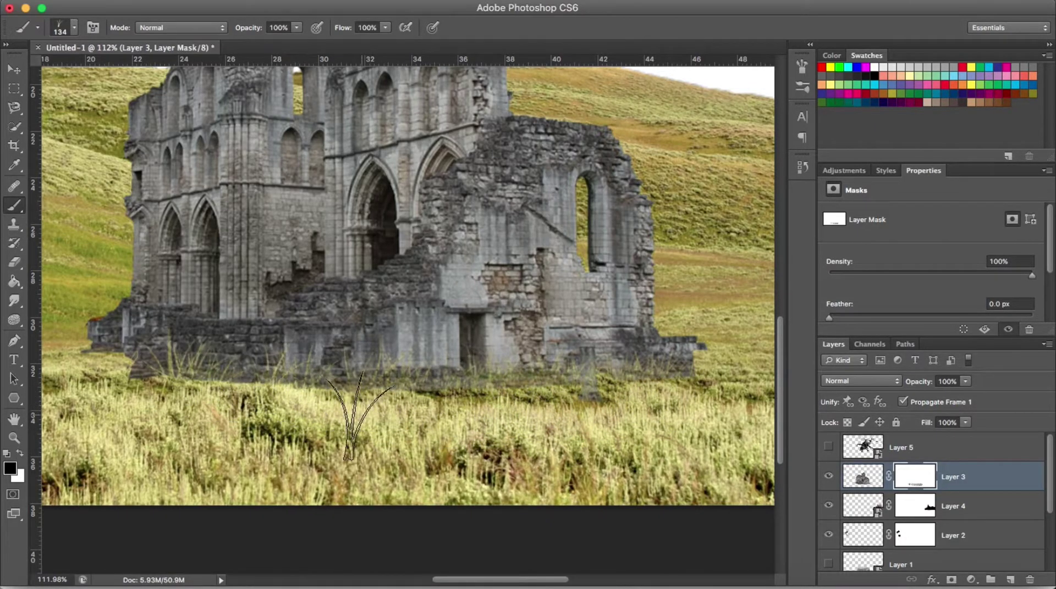
pyautogui.scroll(-2, 435, 393)
pyautogui.rightClick(436, 393)
pyautogui.doubleClick(495, 439)
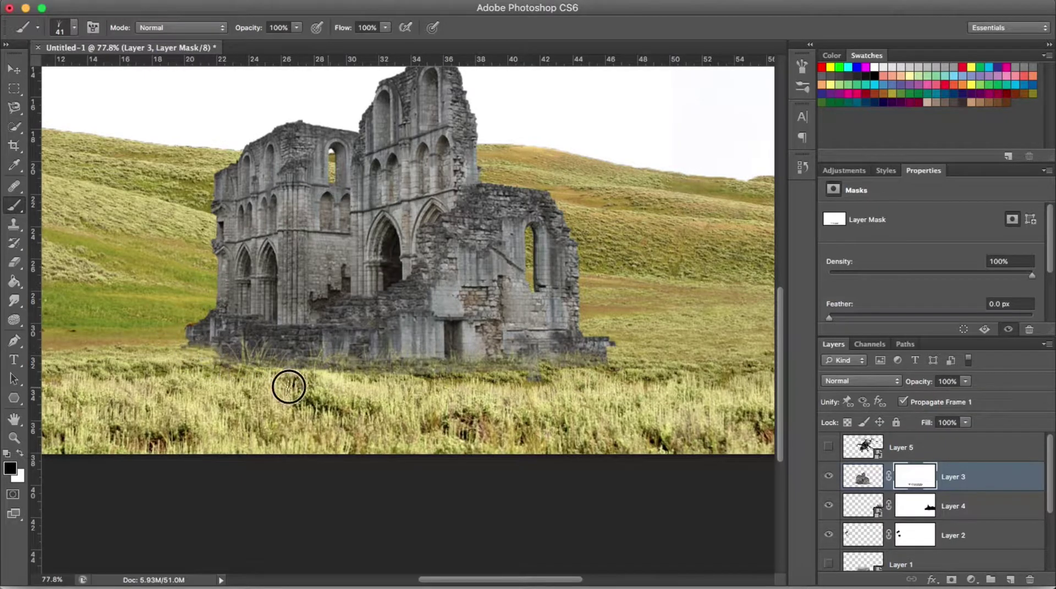
pyautogui.scroll(-3, 406, 256)
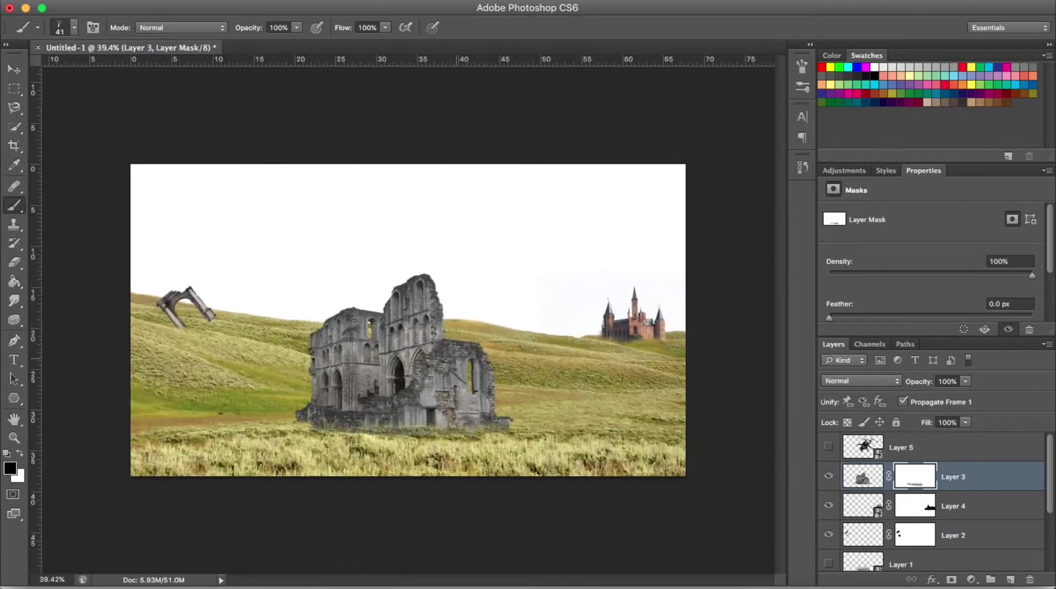
# Switch to a soft round brush painting black on the arch's mask.
pyautogui.press(']')
pyautogui.press(']')
pyautogui.scroll(3, 182, 324)
pyautogui.scroll(2, 182, 324)
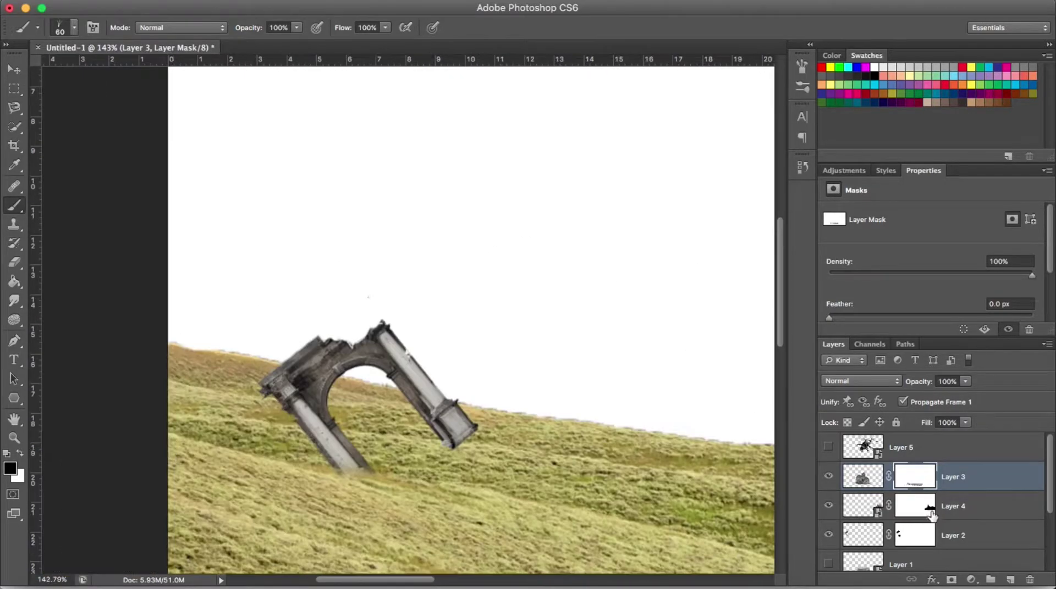
pyautogui.hotkey('alt', '[')
pyautogui.hotkey('alt', '[')
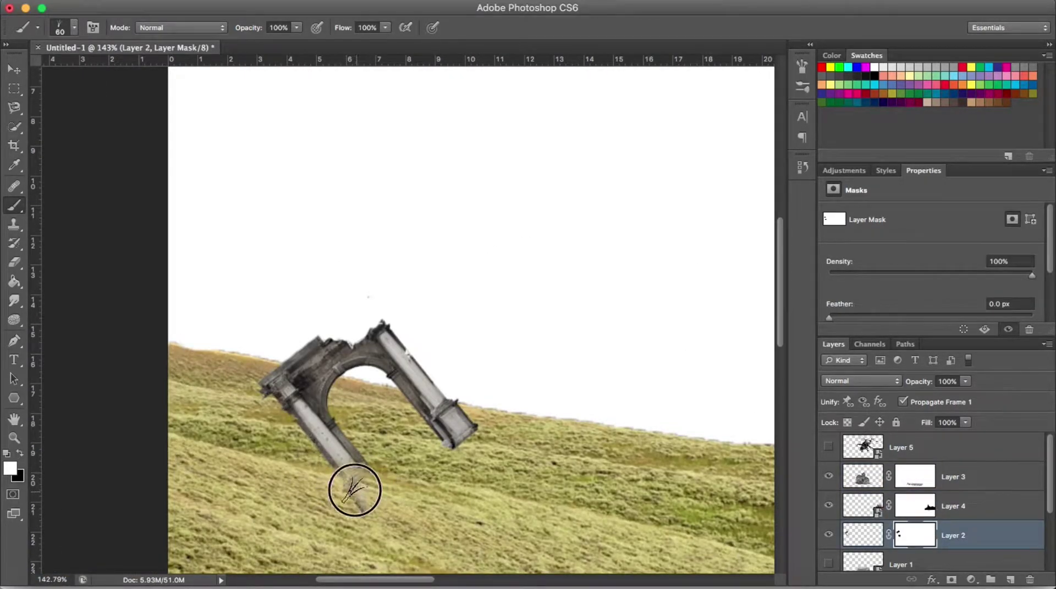
pyautogui.rightClick(734, 514)
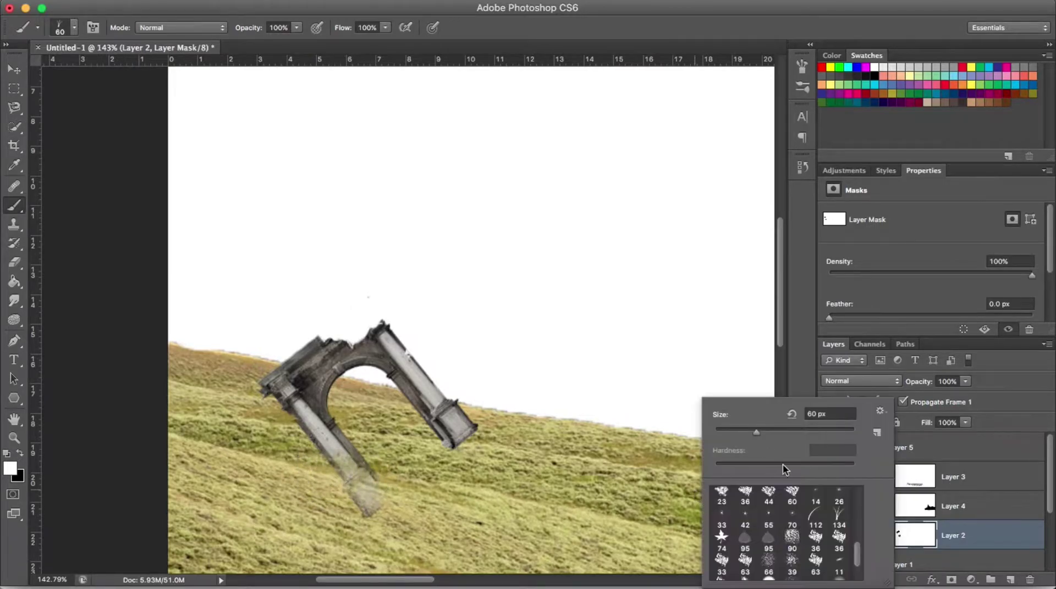
pyautogui.scroll(3, 797, 522)
pyautogui.doubleClick(780, 497)
pyautogui.press('x')
pyautogui.scroll(-1, 424, 319)
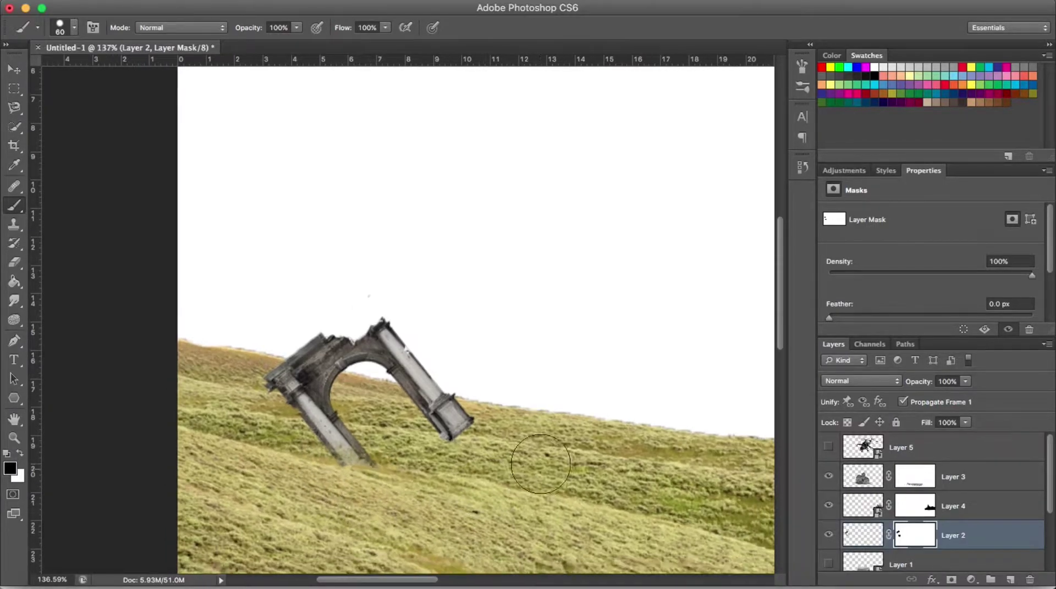
# Set the soft brush to 41 px for blending the arch base.
pyautogui.rightClick(483, 417)
pyautogui.press('Return')
pyautogui.scroll(2, 466, 406)
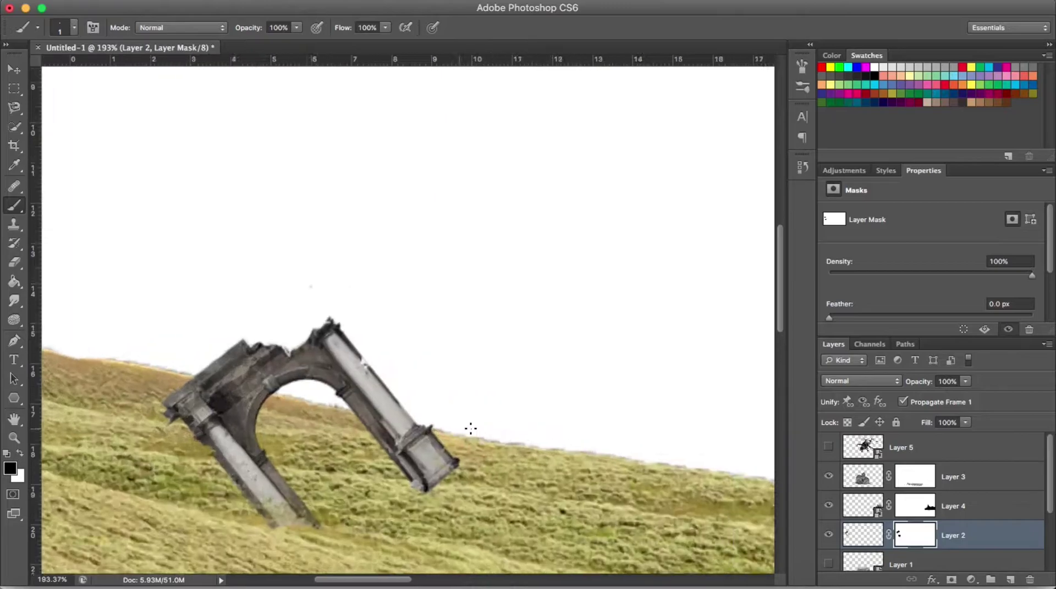
pyautogui.scroll(1, 471, 431)
pyautogui.rightClick(503, 396)
pyautogui.moveTo(514, 426); pyautogui.dragTo(547, 429)
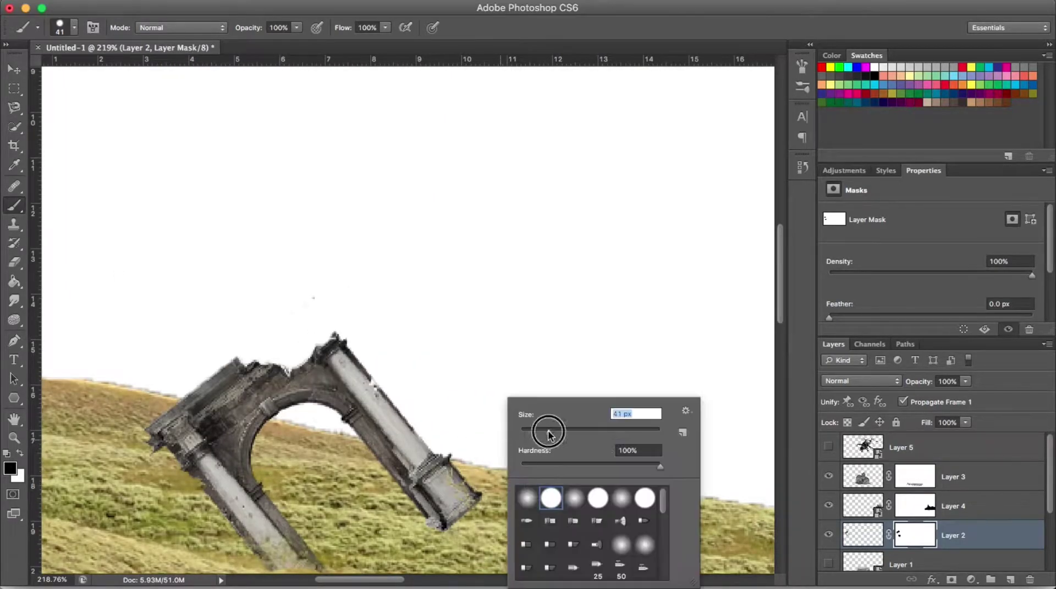
pyautogui.press('Return')
pyautogui.scroll(1, 544, 399)
pyautogui.rightClick(544, 399)
pyautogui.press('Return')
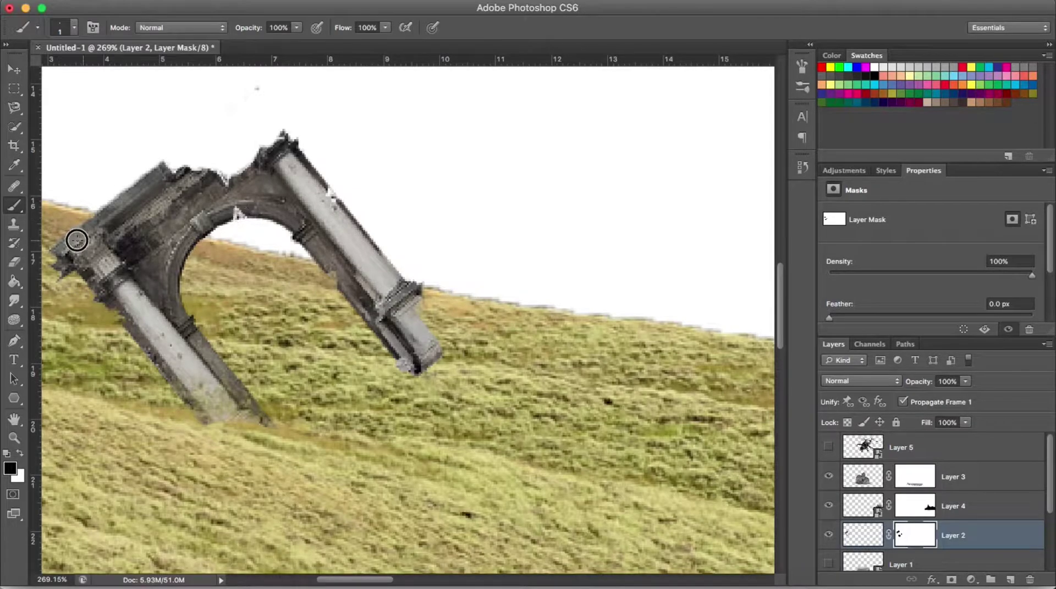
# Fit the composite in the window and scale the abbey ruin up larger.
pyautogui.hotkey('ctrl', '0')
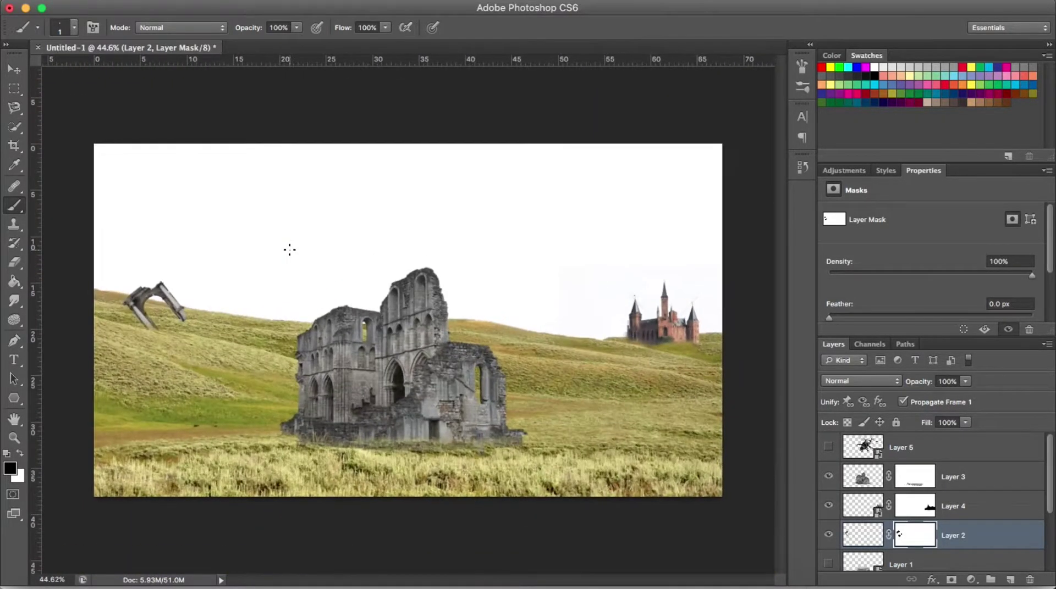
pyautogui.click(862, 477)
pyautogui.hotkey('ctrl', 't')
pyautogui.moveTo(549, 245); pyautogui.dragTo(553, 212)
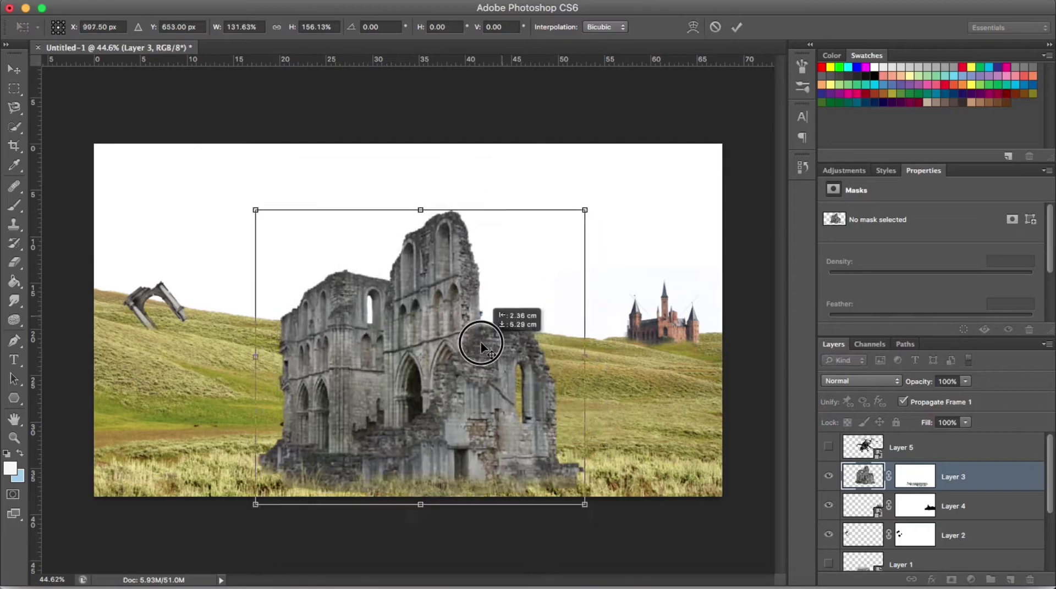
pyautogui.press('Return')
# Select the ruin's mask and scale the abbey ruin down slightly.
pyautogui.click(915, 476)
pyautogui.rightClick(532, 396)
pyautogui.press('Return')
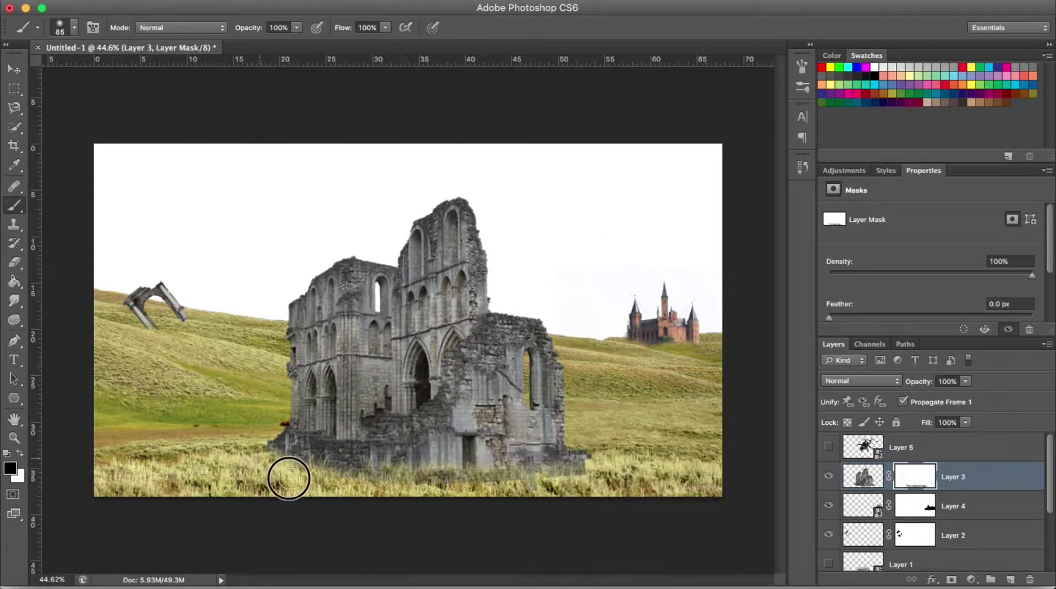
pyautogui.hotkey('ctrl', 't')
pyautogui.moveTo(554, 431); pyautogui.dragTo(506, 413)
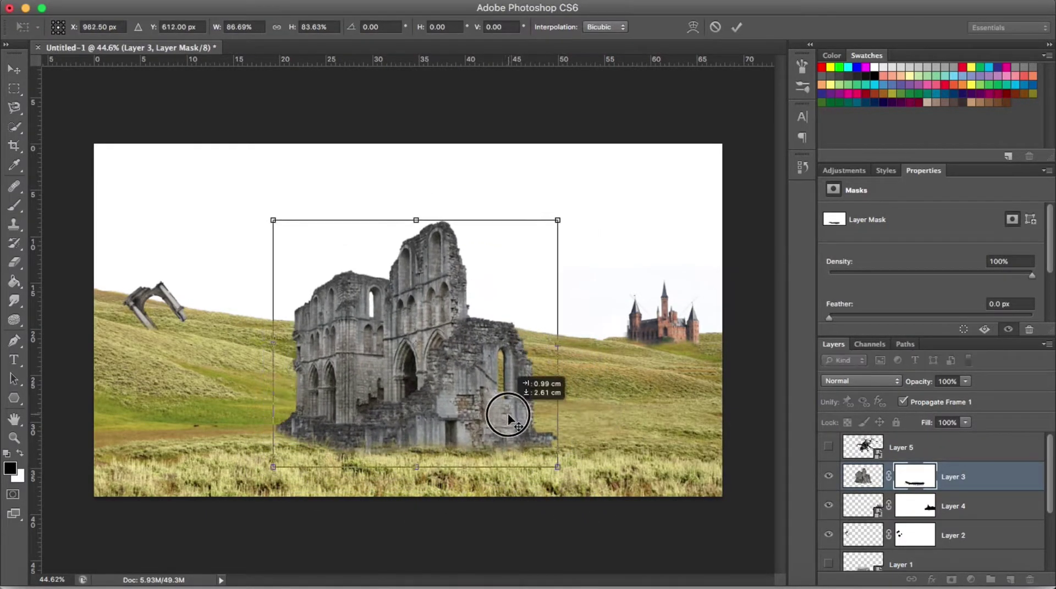
pyautogui.press('Return')
# Show the stormy cloud sky layer (Layer 8) and convert it to a Smart Object.
pyautogui.scroll(-3, 880, 506)
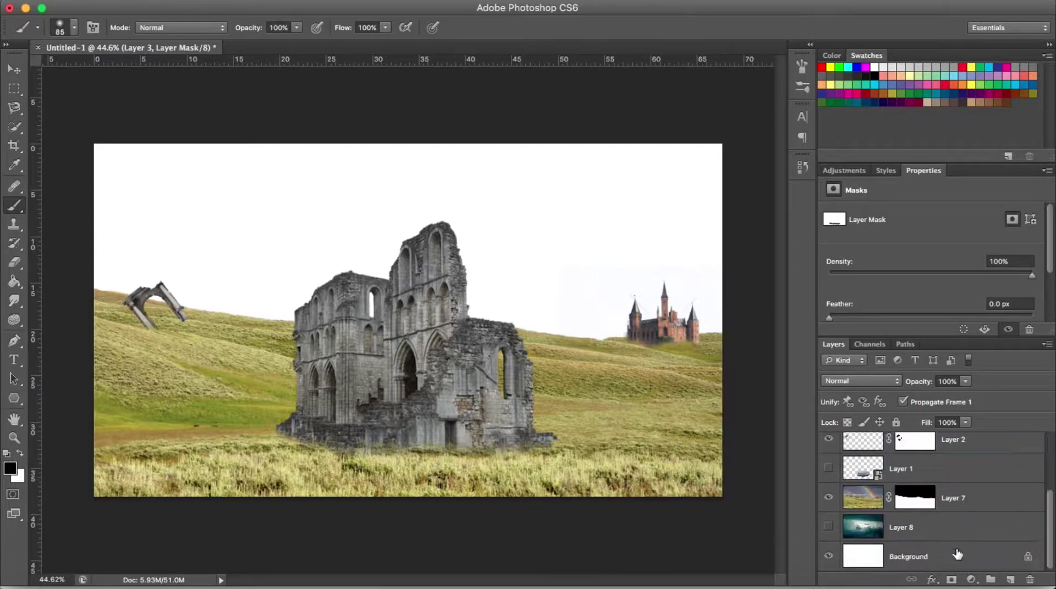
pyautogui.click(828, 528)
pyautogui.rightClick(931, 538)
pyautogui.click(848, 210)
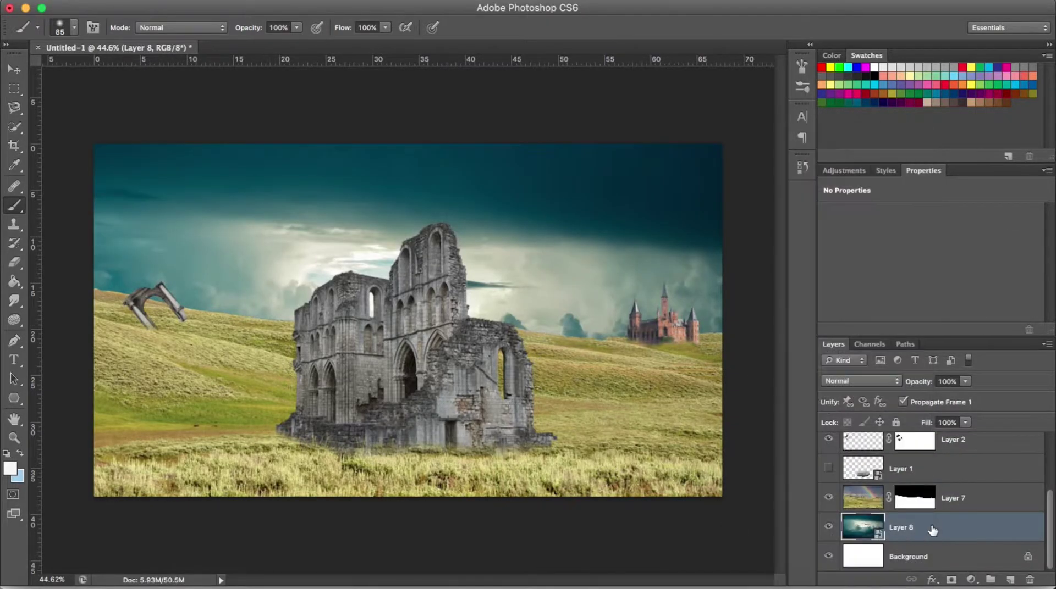
pyautogui.doubleClick(935, 530)
pyautogui.click(559, 279)
# Open the sky smart object's contents, dismiss the alert, and return to the composite.
pyautogui.doubleClick(862, 528)
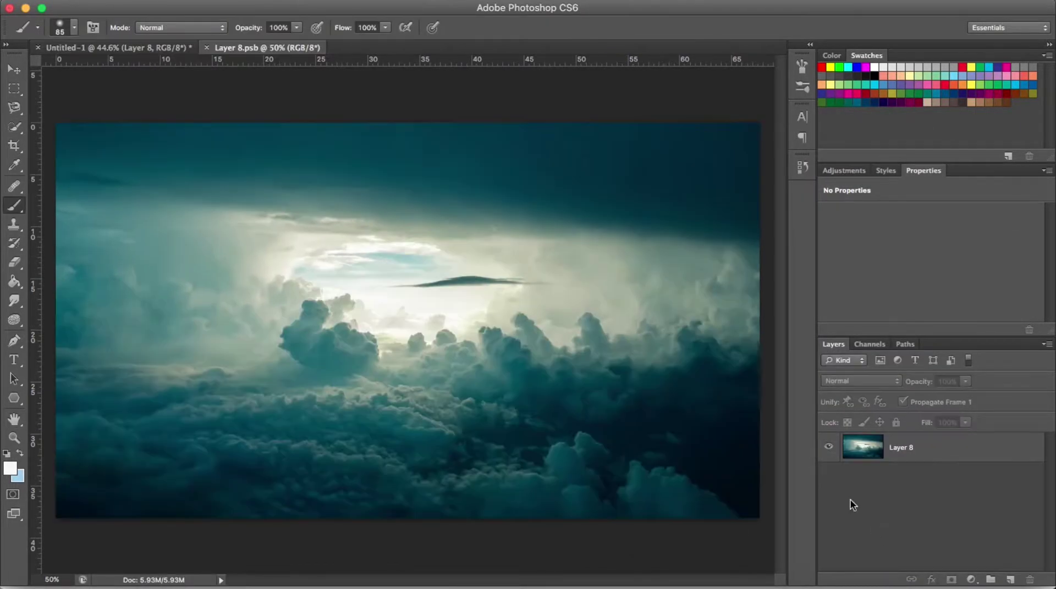
pyautogui.click(405, 319)
pyautogui.click(634, 208)
pyautogui.hotkey('ctrl', 'Tab')
pyautogui.hotkey('ctrl', 'Tab')
pyautogui.click(143, 47)
# Open sky-690293_1920.psd from Downloads and unlock its background layer.
pyautogui.press('super+o')
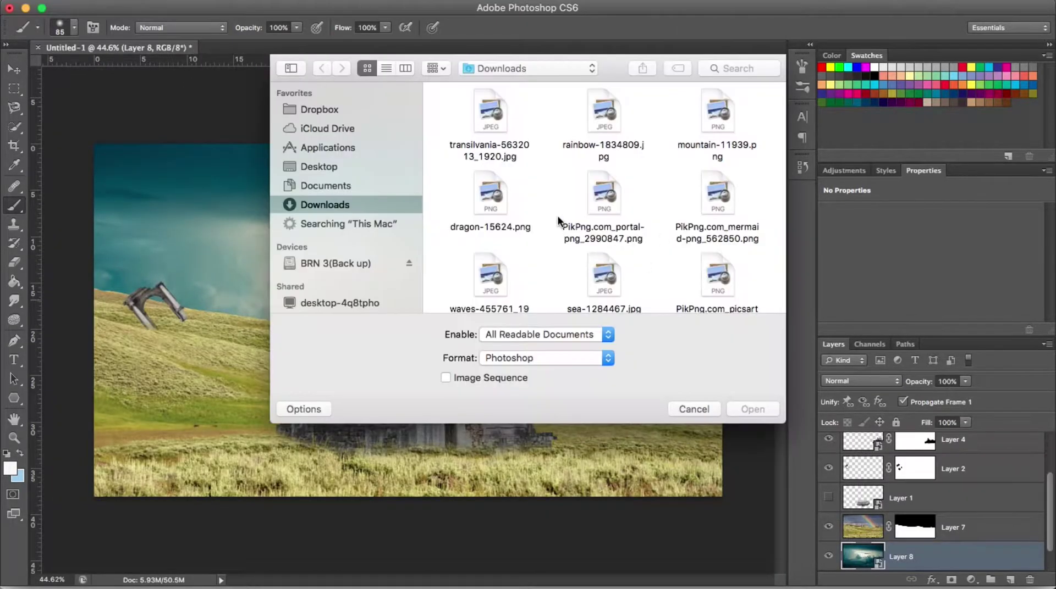
pyautogui.scroll(-3, 672, 193)
pyautogui.scroll(-3, 672, 193)
pyautogui.scroll(-3, 672, 189)
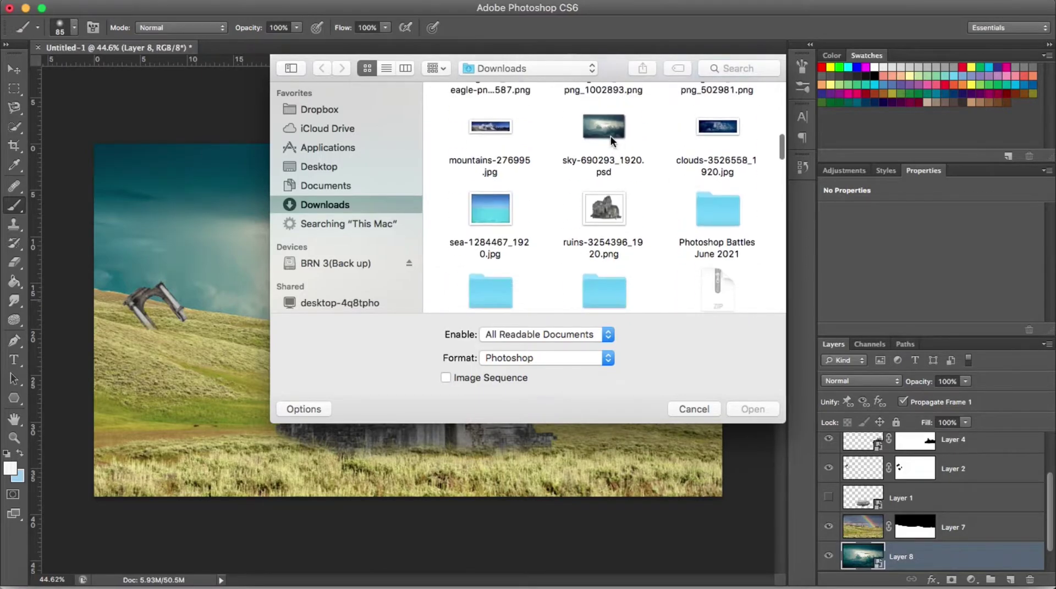
pyautogui.doubleClick(610, 136)
pyautogui.doubleClick(984, 444)
# Convert the background to a layer and crop the cloud photo to a 1:1 square.
pyautogui.press('Return')
pyautogui.press('c')
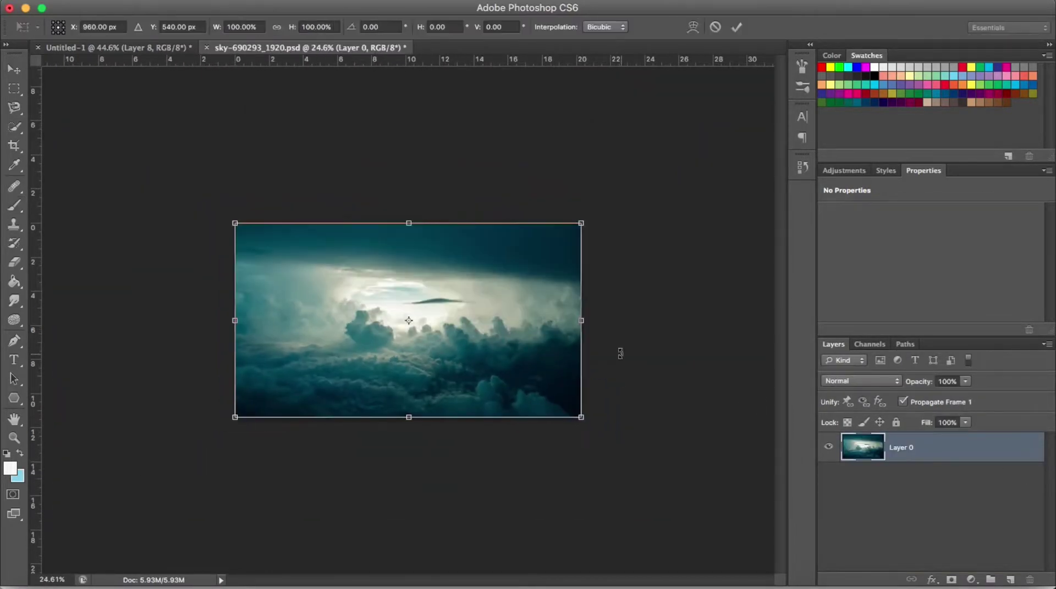
pyautogui.moveTo(233, 319); pyautogui.dragTo(229, 314)
pyautogui.press('super+0')
pyautogui.click(82, 27)
pyautogui.click(82, 55)
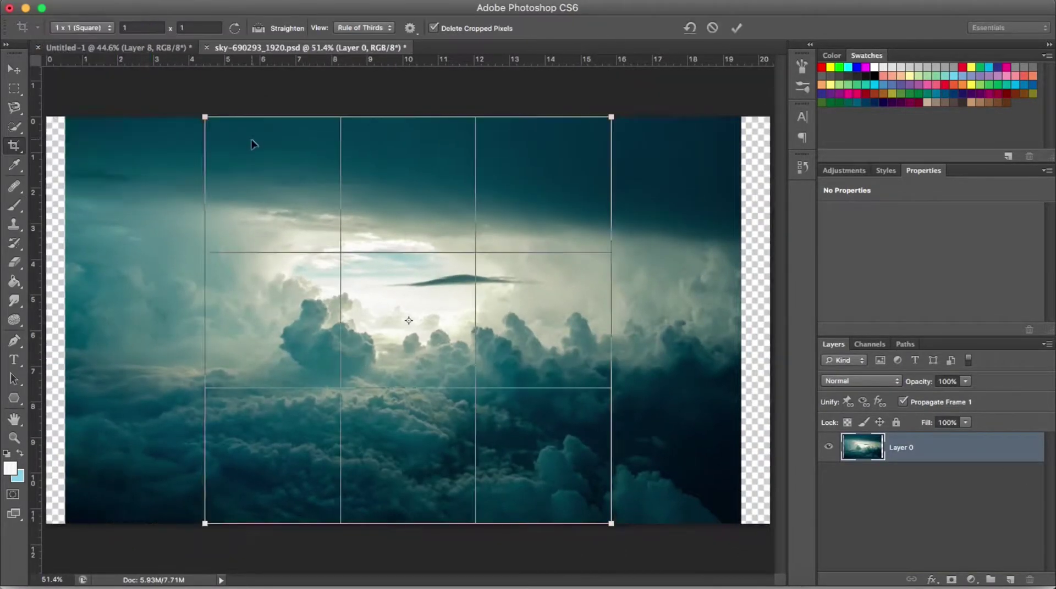
pyautogui.press('Return')
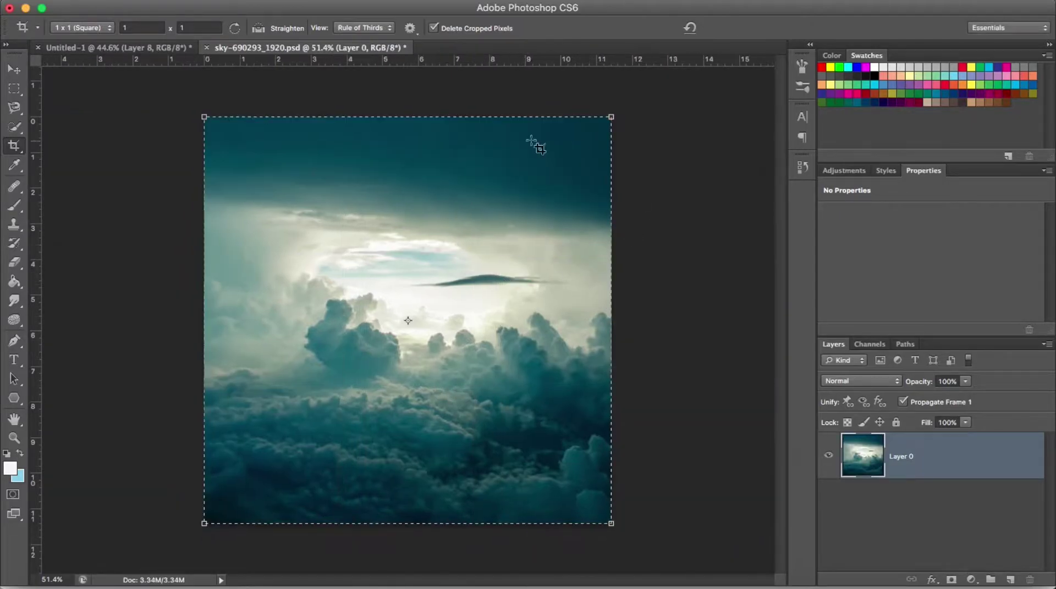
# Warp the square clouds into a circular vortex with the Polar Coordinates filter.
pyautogui.click(330, 0)
pyautogui.click(540, 200)
pyautogui.click(622, 340)
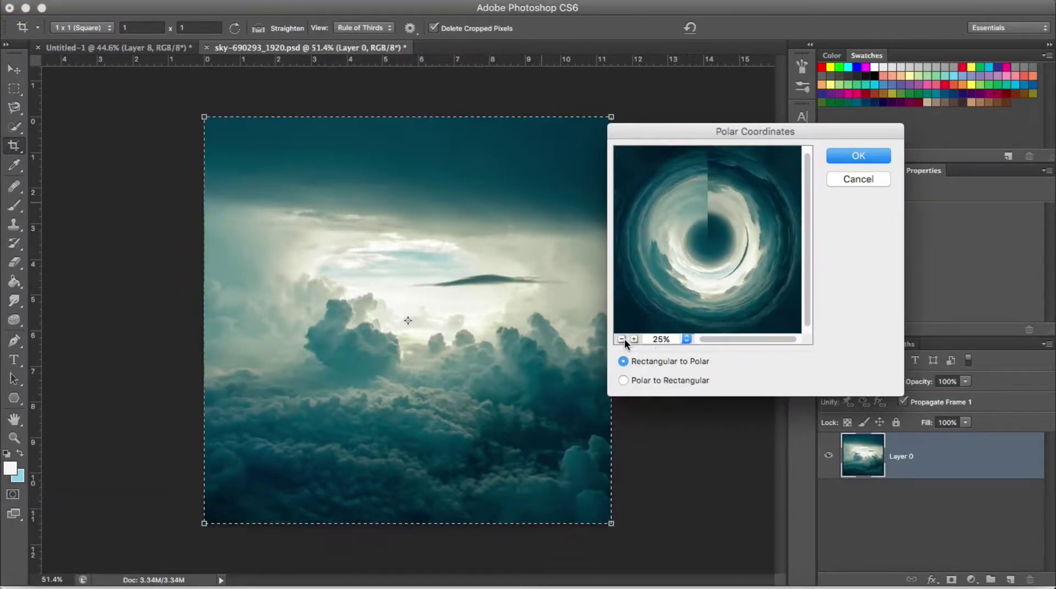
pyautogui.press('Return')
# Duplicate the vortex layer and flip the copy vertically.
pyautogui.hotkey('ctrl', 'j')
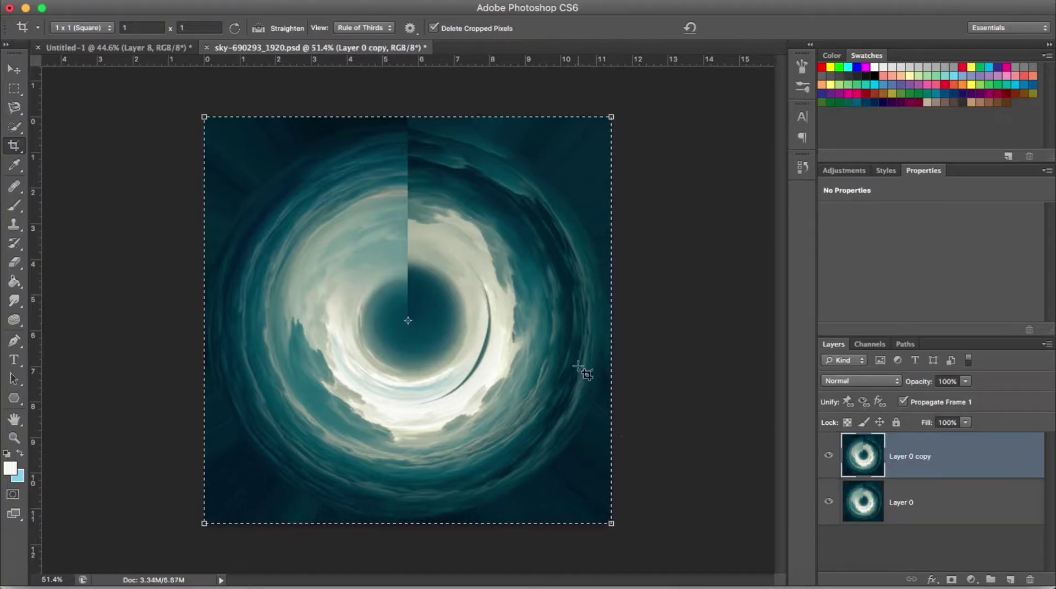
pyautogui.hotkey('ctrl', 't')
pyautogui.rightClick(521, 367)
pyautogui.click(583, 572)
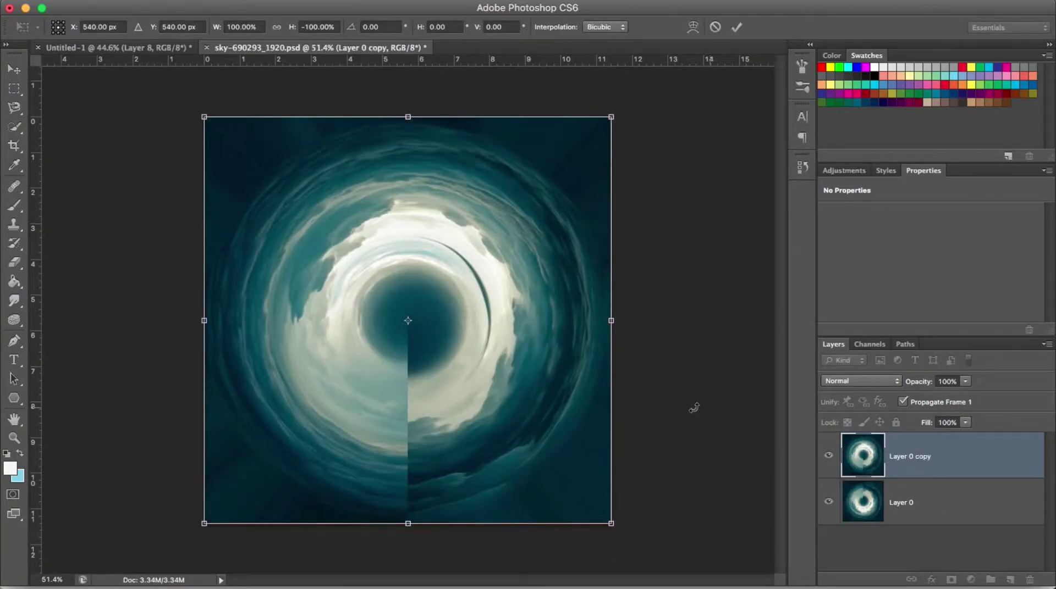
# Commit the flip and paint the copy's mask with a 447 px brush to hide the seam.
pyautogui.press('Return')
pyautogui.press('b')
pyautogui.moveTo(406, 373); pyautogui.dragTo(410, 537)
pyautogui.hotkey('ctrl', 'z')
pyautogui.rightClick(593, 435)
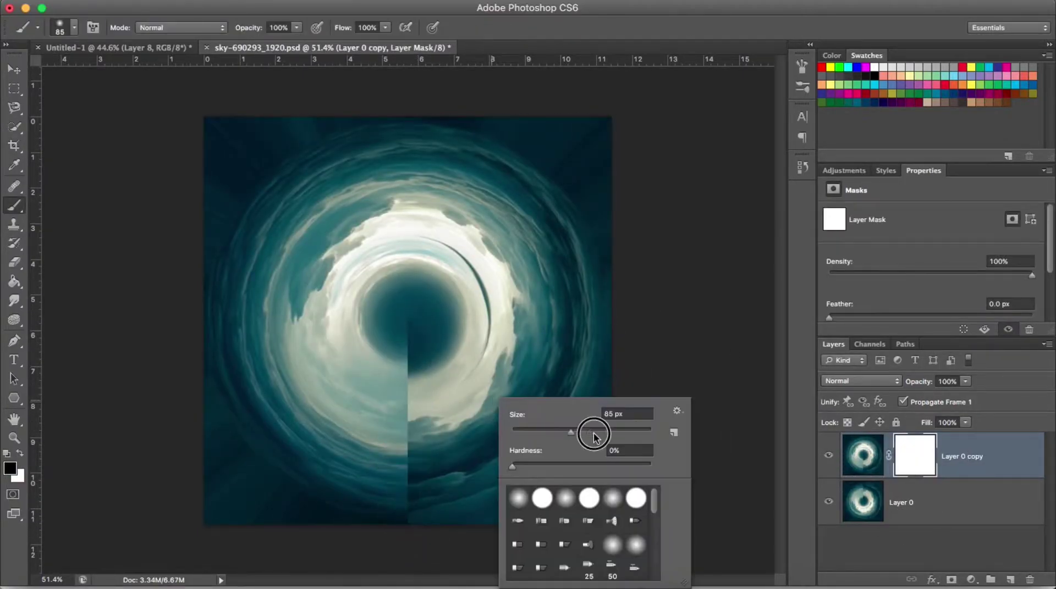
pyautogui.moveTo(593, 435); pyautogui.dragTo(610, 435)
pyautogui.moveTo(377, 389); pyautogui.dragTo(396, 448)
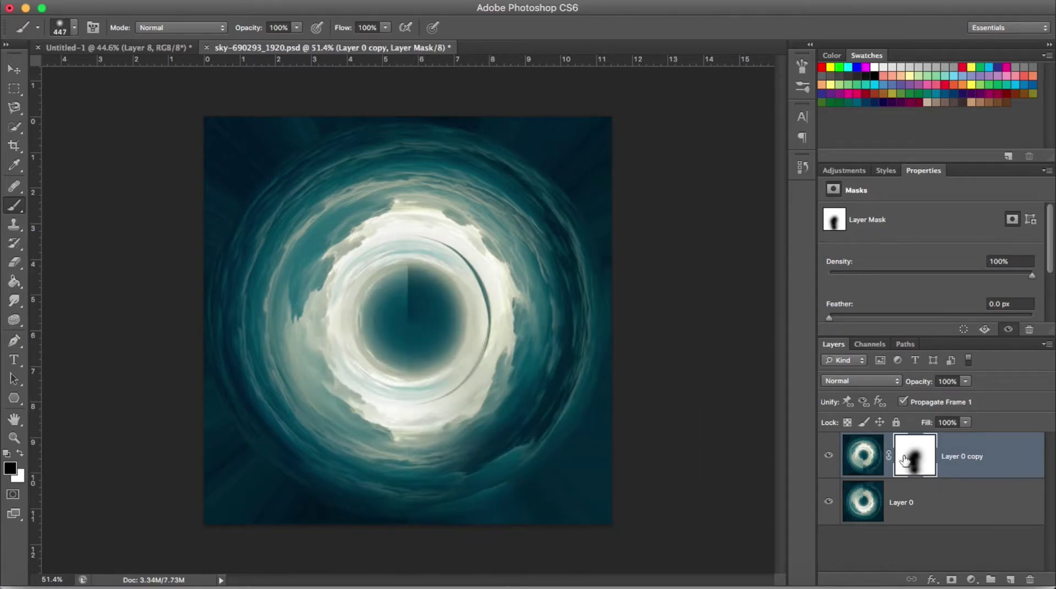
# Set the brush to 57 px and move a duplicate of the masked swirl to the stack's bottom.
pyautogui.rightClick(448, 242)
pyautogui.write('57')
pyautogui.press('Return')
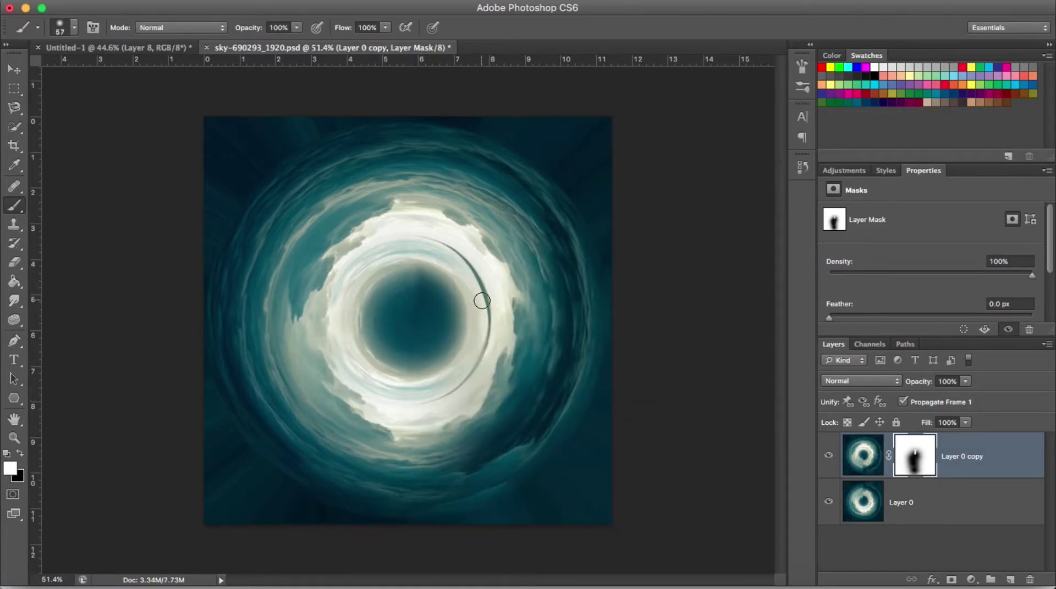
pyautogui.hotkey('ctrl', 'j')
pyautogui.moveTo(1018, 471); pyautogui.dragTo(966, 558)
pyautogui.hotkey('ctrl', 't')
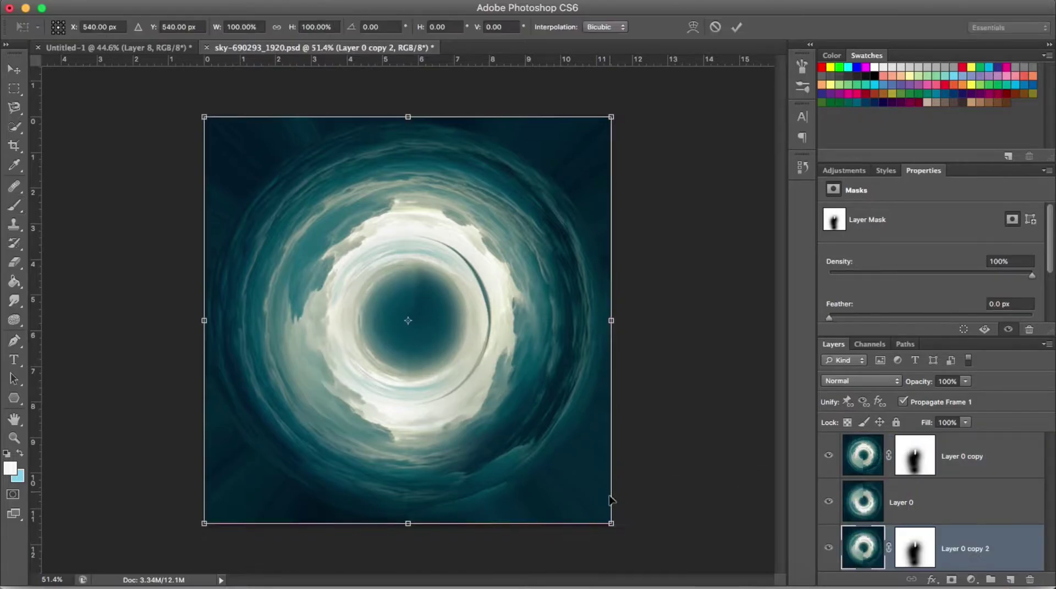
pyautogui.press('Return')
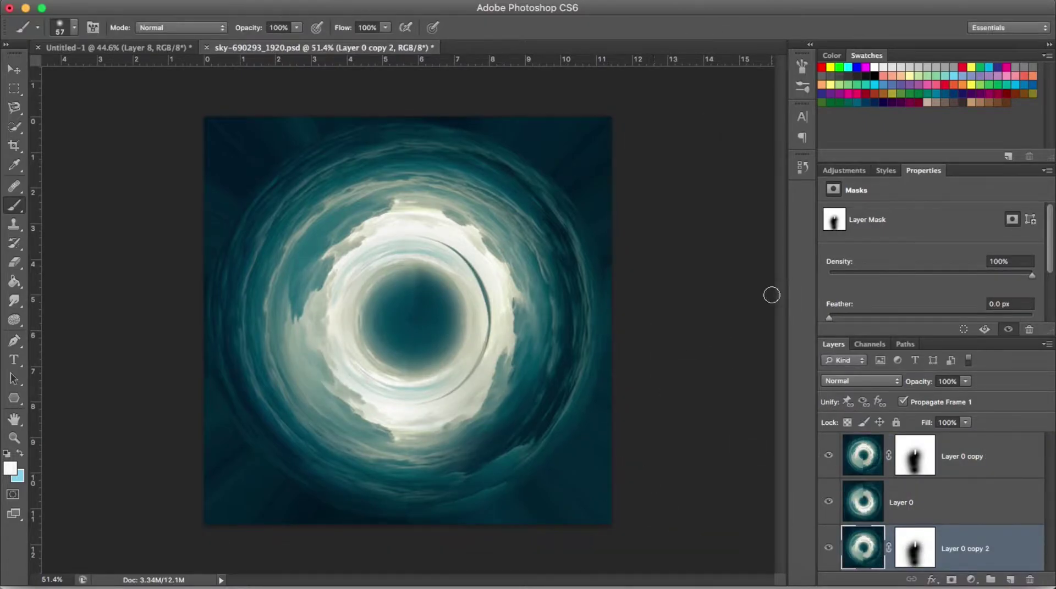
# Select the swirl layers and merge the visible ones into one layer.
pyautogui.keyDown('shift'); pyautogui.click(935, 483); pyautogui.keyUp('shift')
pyautogui.keyDown('shift'); pyautogui.click(964, 440); pyautogui.keyUp('shift')
pyautogui.rightClick(964, 438)
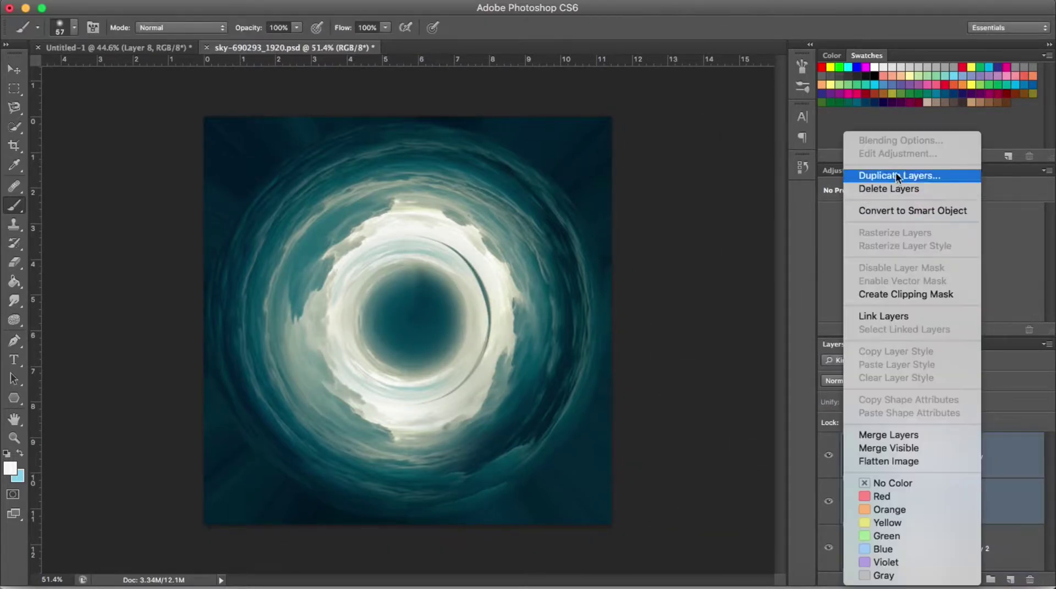
pyautogui.click(901, 448)
pyautogui.rightClick(899, 489)
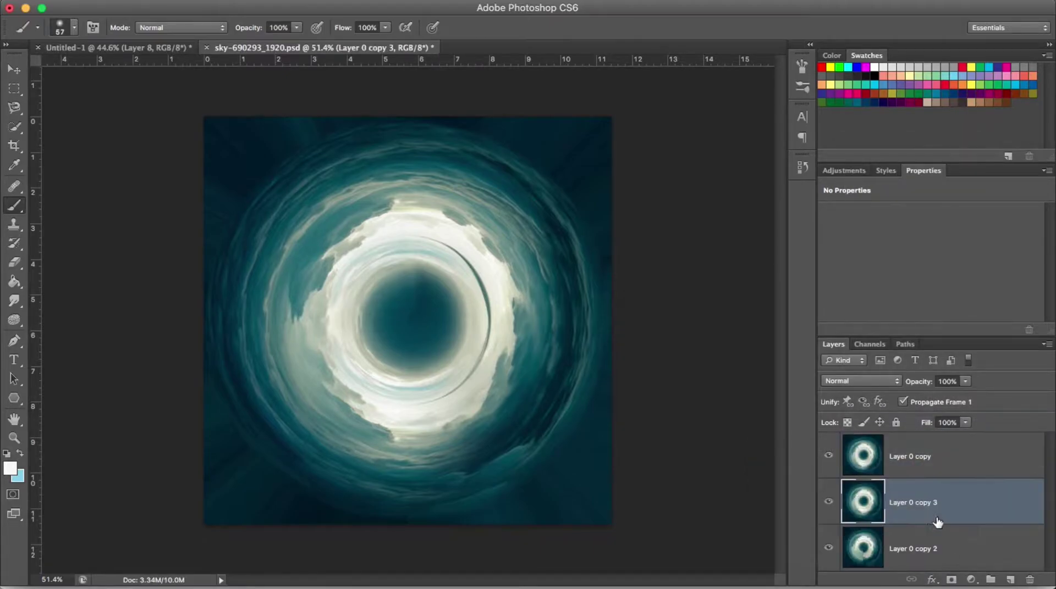
# Add a layer mask to Layer 0 copy and prepare a 93 px black brush.
pyautogui.click(861, 450)
pyautogui.click(951, 579)
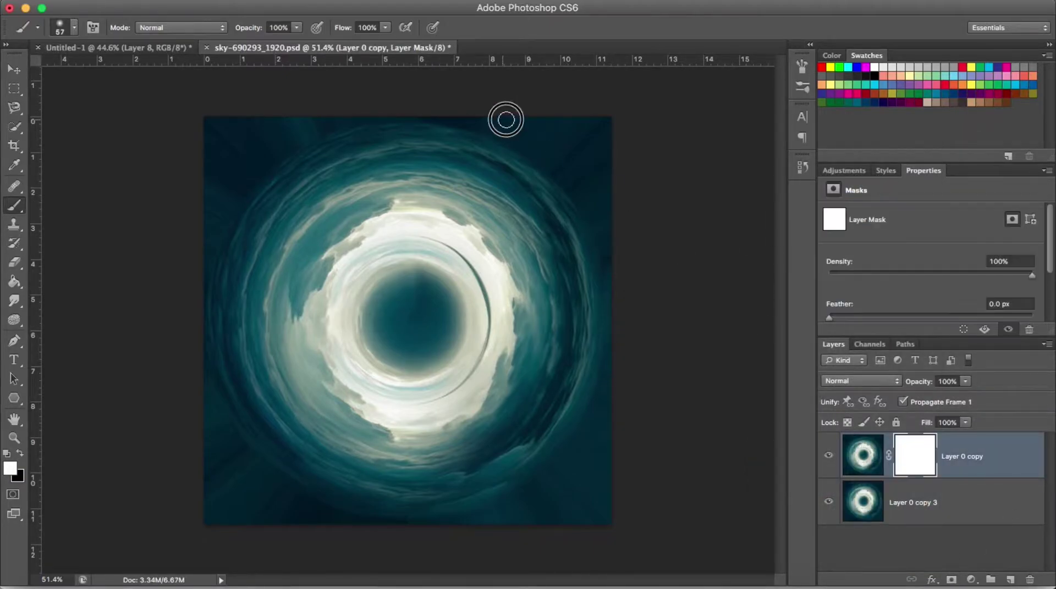
pyautogui.rightClick(613, 160)
pyautogui.rightClick(551, 144)
pyautogui.press('d')
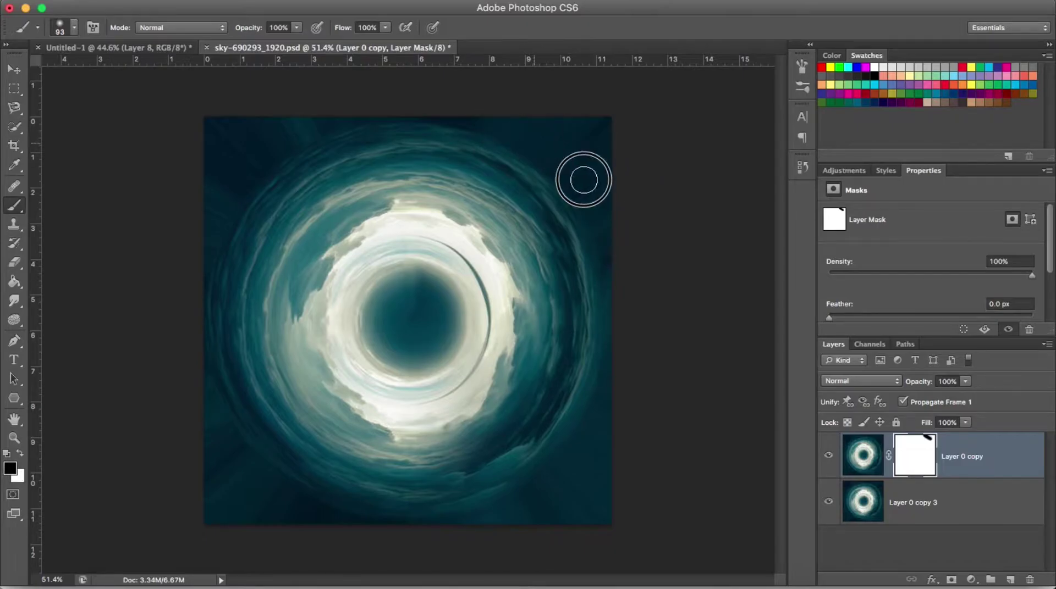
# Scale Layer 0 copy 3 up beyond the canvas edges.
pyautogui.click(912, 502)
pyautogui.hotkey('ctrl', 't')
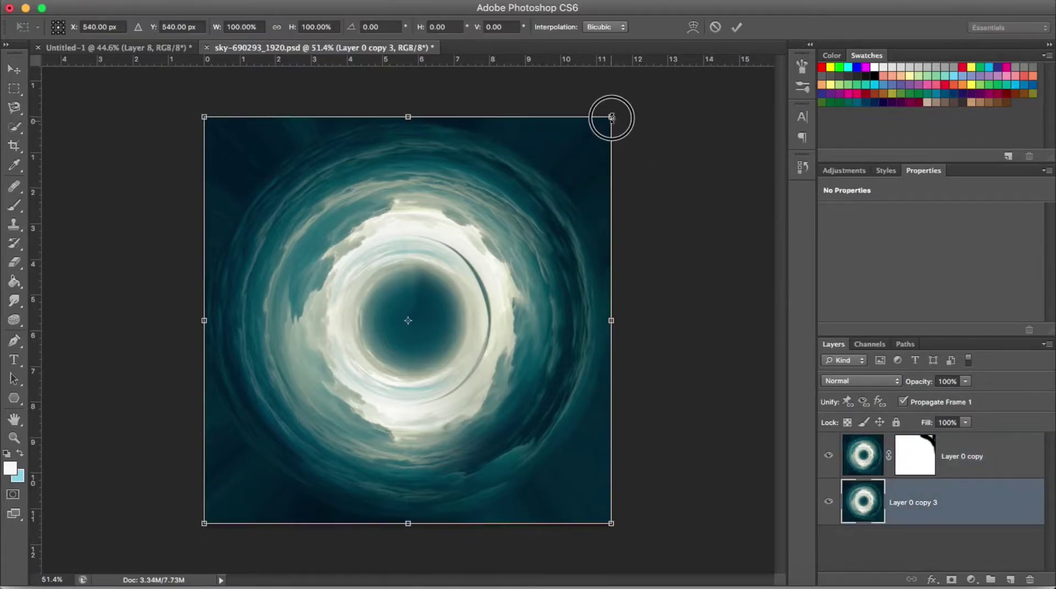
pyautogui.moveTo(610, 117); pyautogui.dragTo(683, 35)
pyautogui.moveTo(204, 524); pyautogui.dragTo(121, 583)
pyautogui.press('Return')
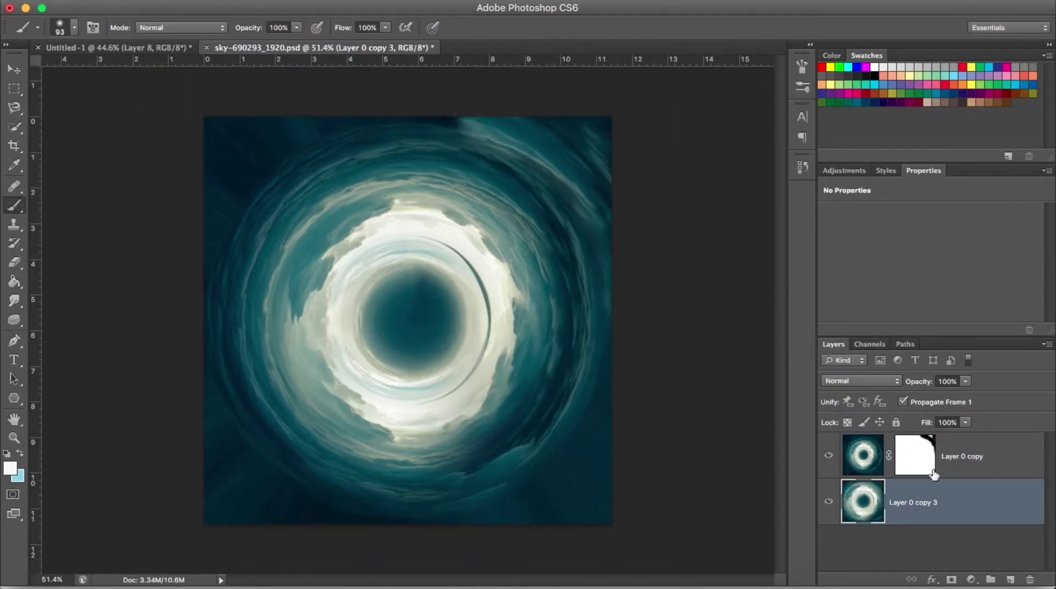
# Paint Layer 0 copy's mask edges black with a 167 px brush and nudge the layer into place.
pyautogui.click(933, 474)
pyautogui.moveTo(472, 110)
pyautogui.mouseDown()
pyautogui.moveTo(386, 111)
pyautogui.moveTo(259, 134)
pyautogui.moveTo(365, 124)
pyautogui.moveTo(192, 304)
pyautogui.moveTo(219, 483)
pyautogui.moveTo(214, 448)
pyautogui.moveTo(348, 538)
pyautogui.moveTo(549, 510)
pyautogui.moveTo(621, 445)
pyautogui.mouseUp()
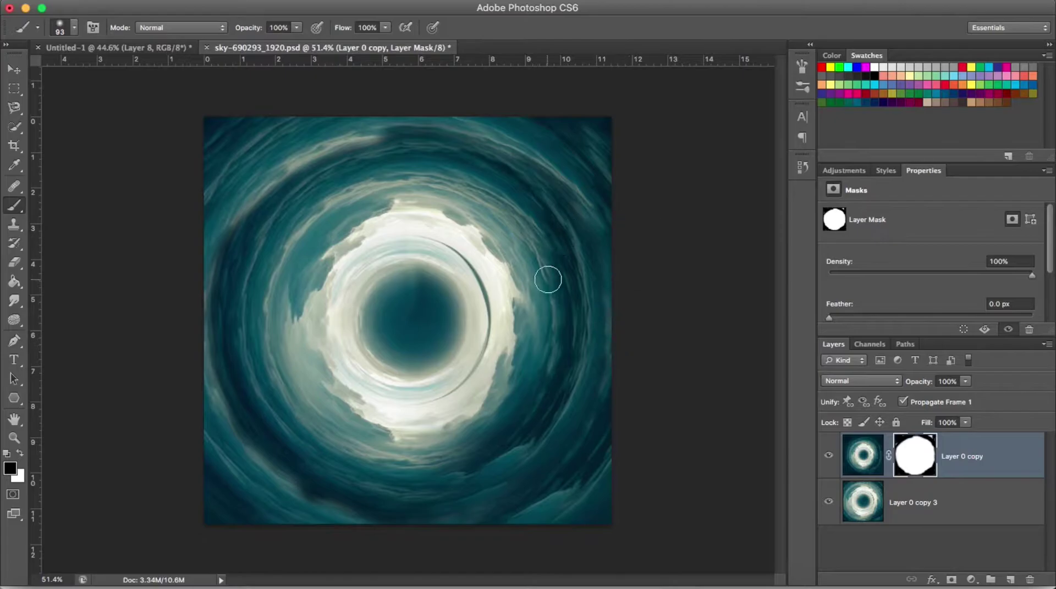
pyautogui.rightClick(413, 226)
pyautogui.write('167')
pyautogui.press('Return')
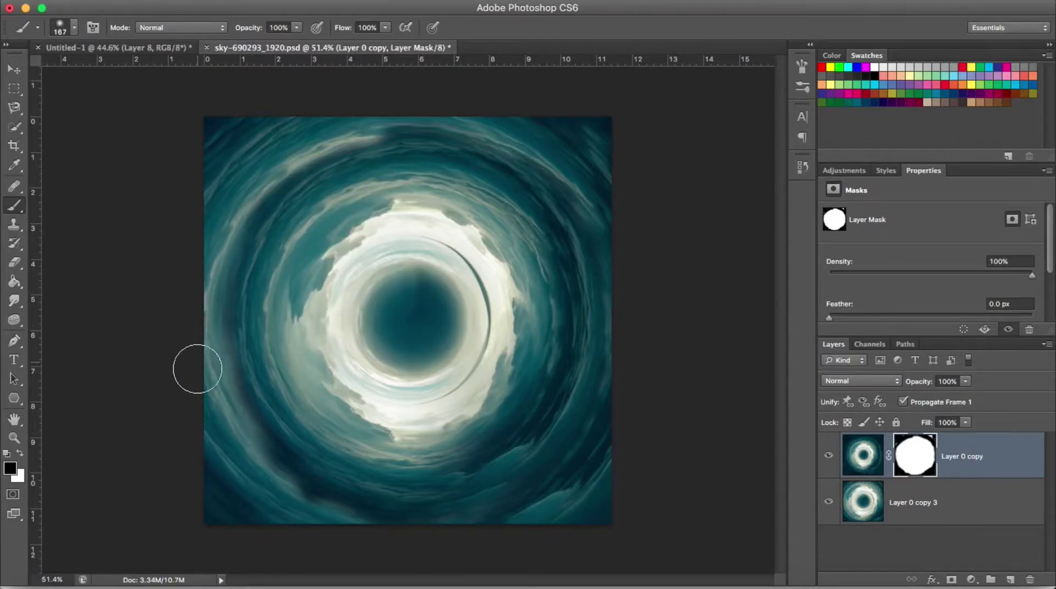
pyautogui.moveTo(237, 448)
pyautogui.mouseDown()
pyautogui.moveTo(523, 471)
pyautogui.moveTo(488, 125)
pyautogui.moveTo(202, 265)
pyautogui.mouseUp()
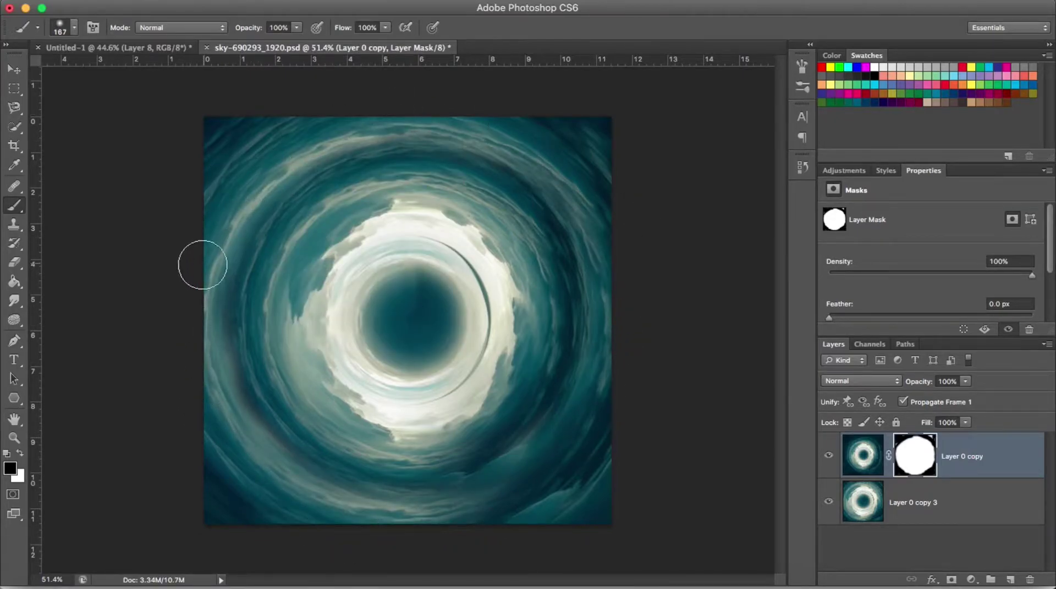
pyautogui.scroll(-2, 337, 341)
pyautogui.press('v')
pyautogui.moveTo(396, 358)
pyautogui.mouseDown()
pyautogui.moveTo(412, 349)
pyautogui.moveTo(383, 361)
pyautogui.moveTo(472, 312)
pyautogui.mouseUp()
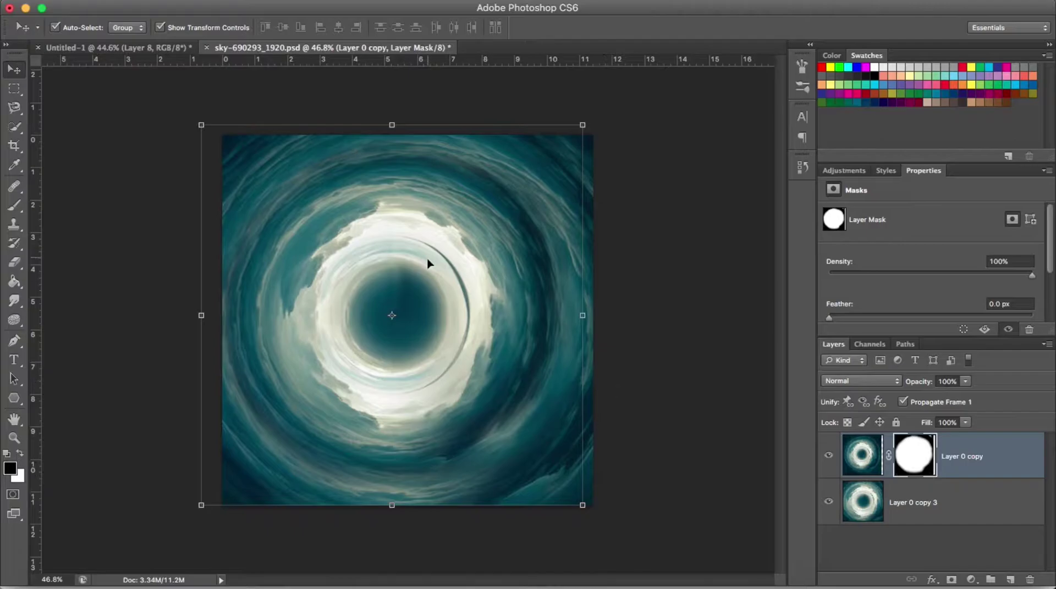
# Mask out the centres of Layer 0 copy and Layer 0 copy 3 with black brush strokes.
pyautogui.press('e')
pyautogui.press('b')
pyautogui.moveTo(396, 297); pyautogui.dragTo(410, 330)
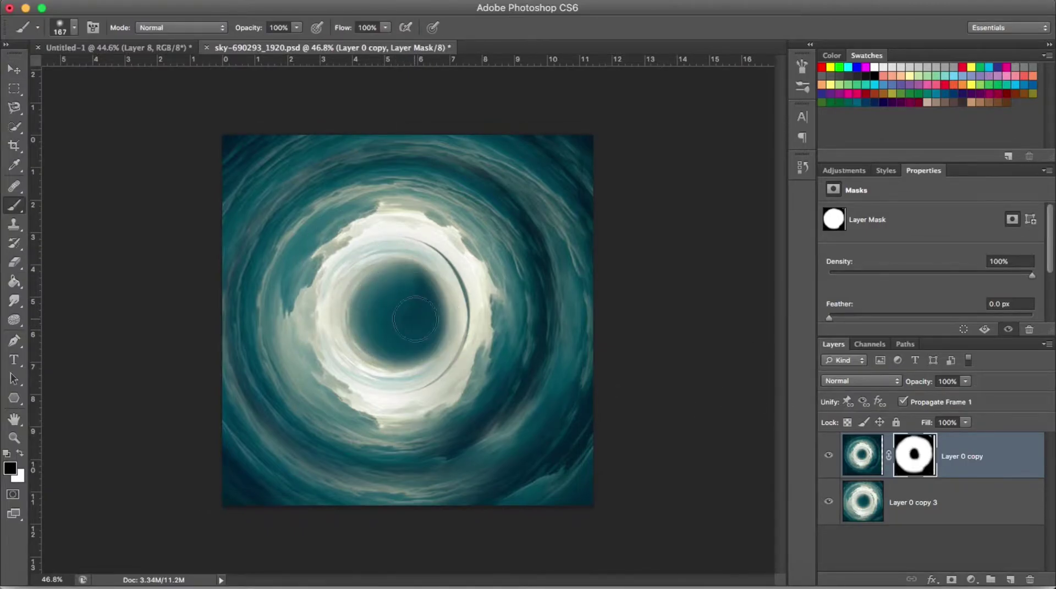
pyautogui.click(912, 503)
pyautogui.press('d')
pyautogui.click(951, 580)
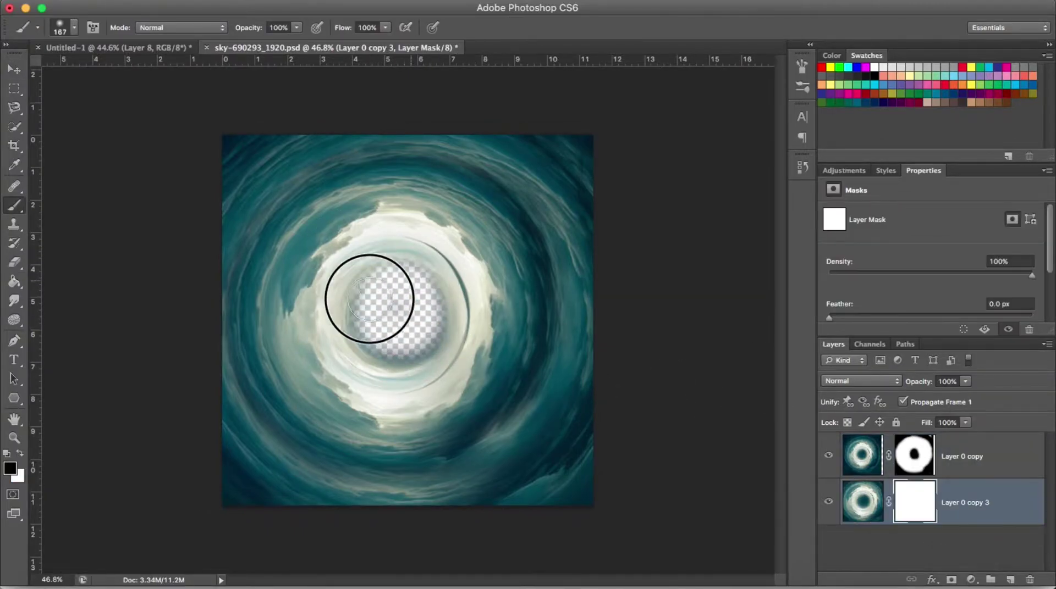
pyautogui.moveTo(370, 294); pyautogui.dragTo(377, 330)
# Select both swirl layers and merge them into a single layer.
pyautogui.press('v')
pyautogui.keyDown('shift'); pyautogui.click(963, 457); pyautogui.keyUp('shift')
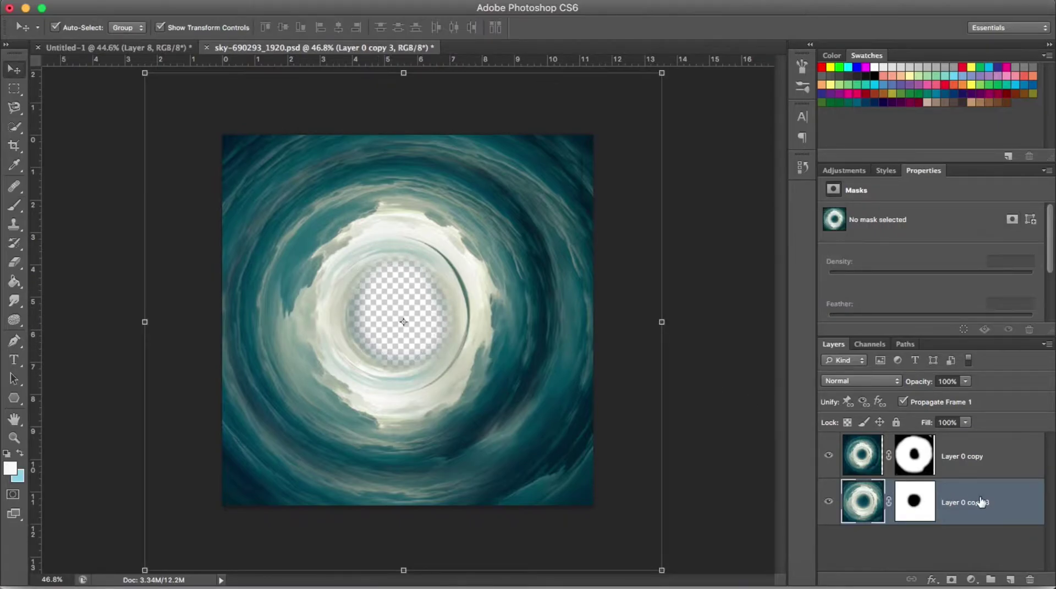
pyautogui.rightClick(968, 500)
pyautogui.click(896, 434)
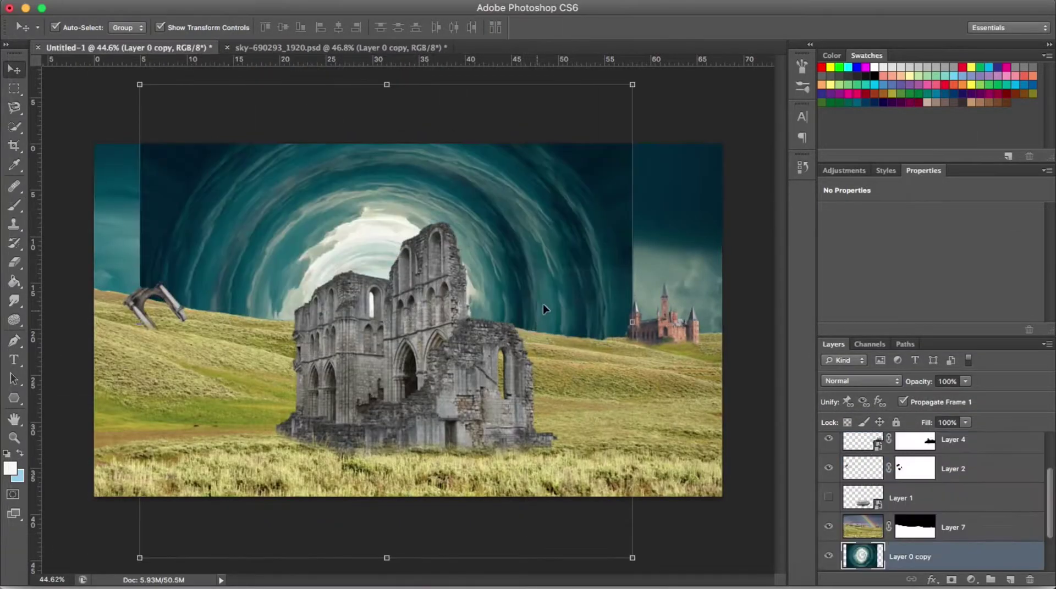
# Drag the swirl sky into Untitled-1 and widen its top edge with a perspective transform.
pyautogui.moveTo(562, 326)
pyautogui.mouseDown()
pyautogui.moveTo(805, 196)
pyautogui.moveTo(337, 230)
pyautogui.mouseUp()
pyautogui.hotkey('ctrl', 't')
pyautogui.rightClick(510, 219)
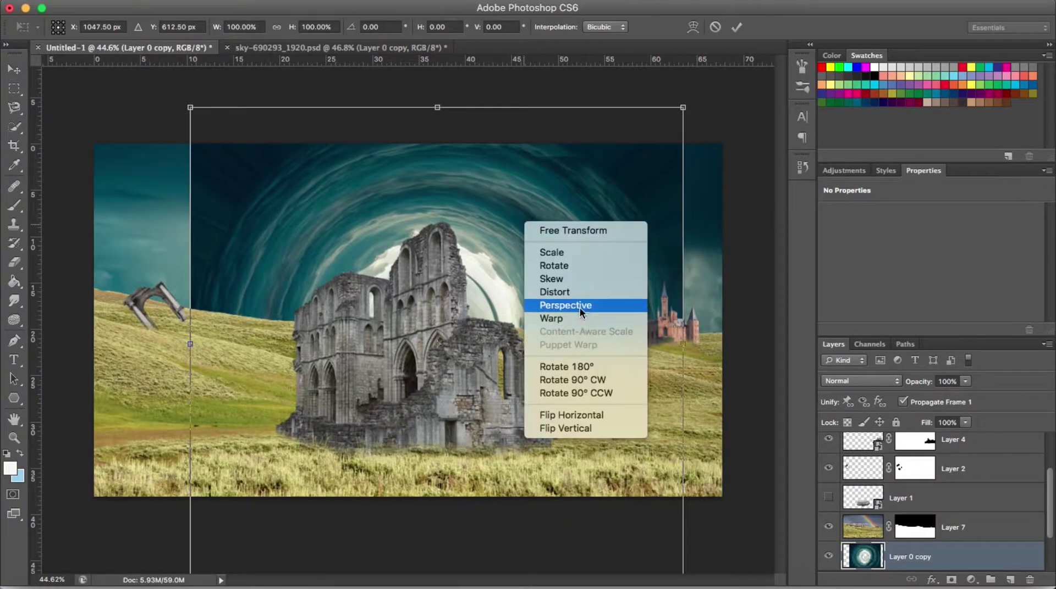
pyautogui.click(580, 304)
pyautogui.hotkey('ctrl', '-')
pyautogui.moveTo(636, 161); pyautogui.dragTo(649, 170)
pyautogui.hotkey('ctrl', '-')
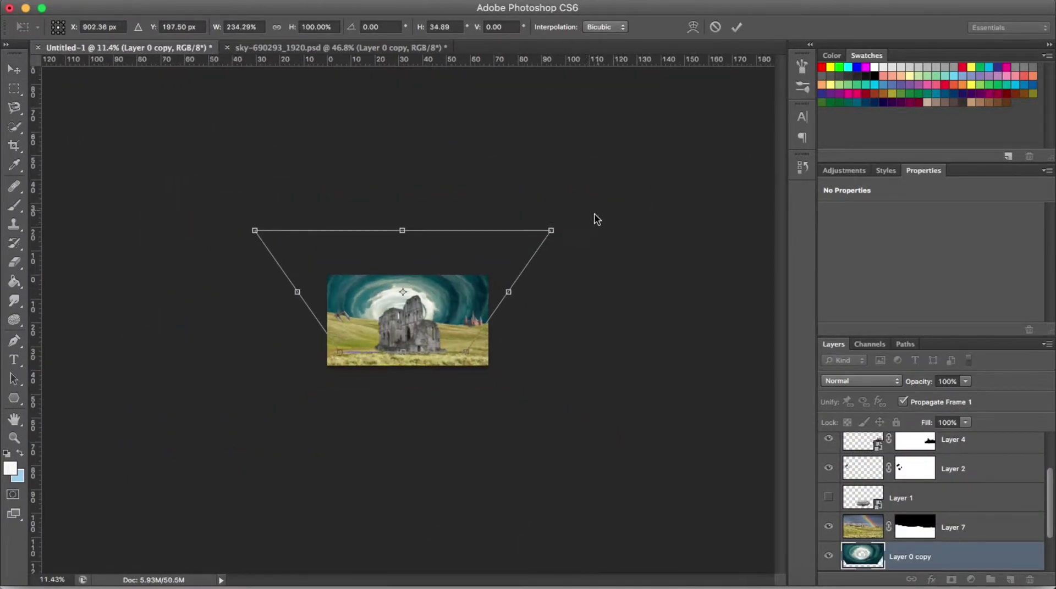
pyautogui.moveTo(594, 219); pyautogui.dragTo(657, 195)
# Skew the sky's bottom edge upward and position it above the ruins.
pyautogui.rightClick(456, 297)
pyautogui.click(499, 346)
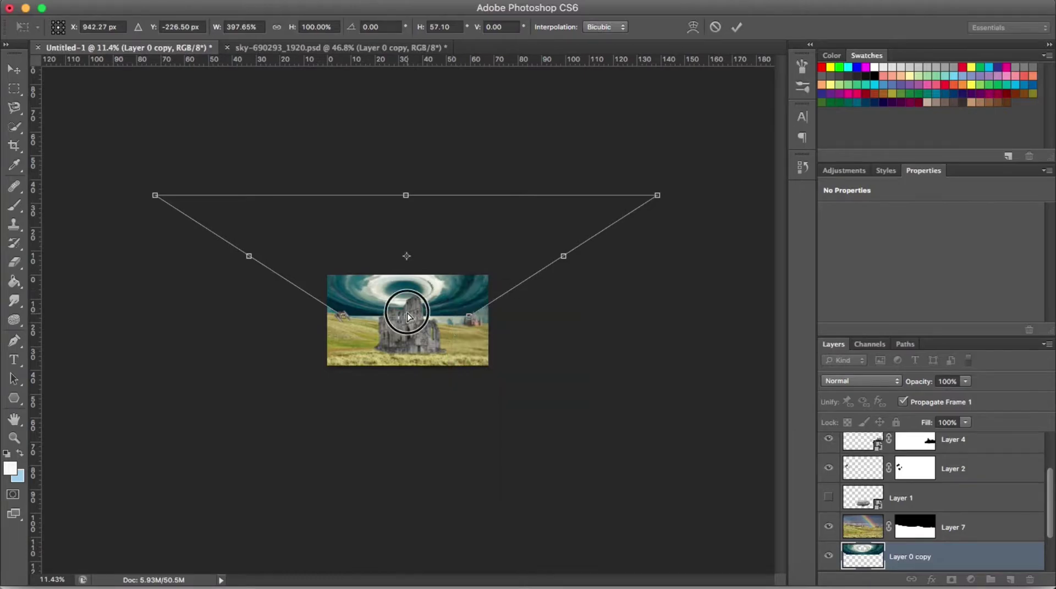
pyautogui.moveTo(406, 315); pyautogui.dragTo(427, 271)
pyautogui.hotkey('ctrl', '0')
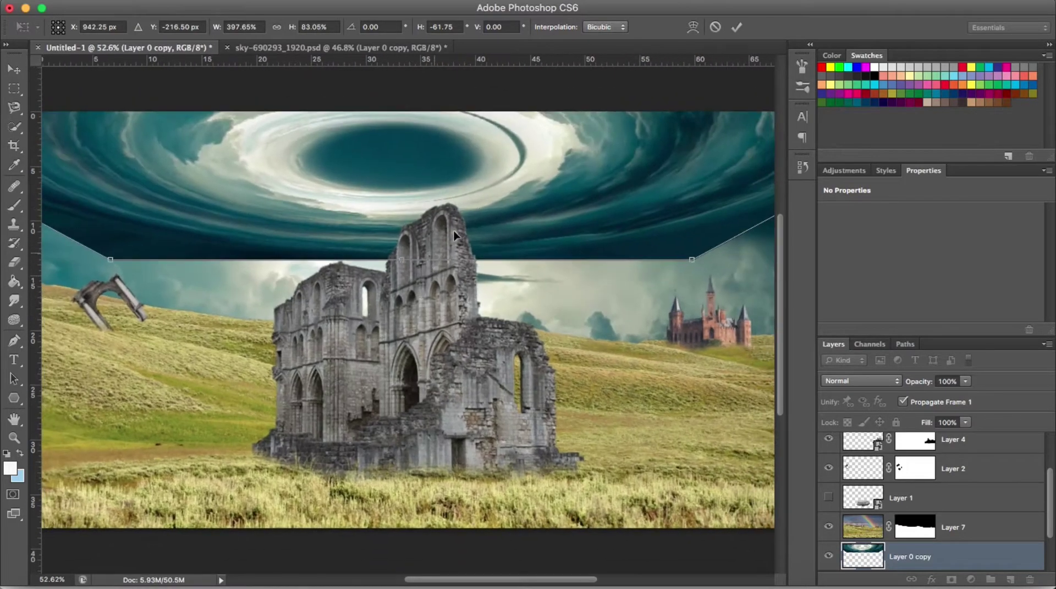
pyautogui.moveTo(511, 207)
pyautogui.mouseDown()
pyautogui.moveTo(431, 348)
pyautogui.moveTo(478, 208)
pyautogui.mouseUp()
pyautogui.press('Return')
pyautogui.hotkey('ctrl', '-')
pyautogui.hotkey('ctrl', '-')
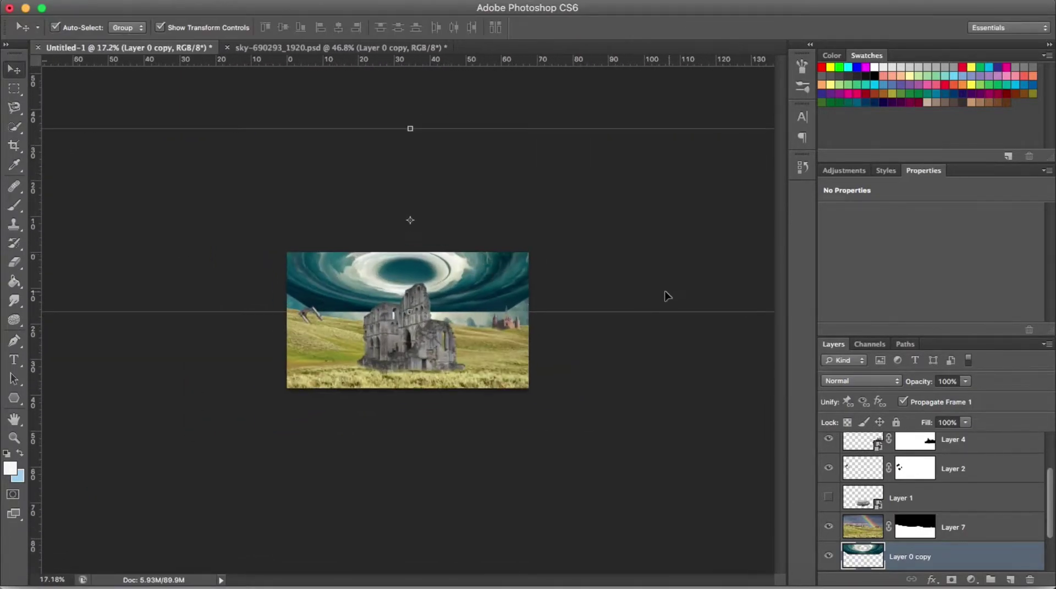
# Resize the sky layer again to cover the canvas with a shorter height.
pyautogui.hotkey('ctrl', 't')
pyautogui.moveTo(471, 287); pyautogui.dragTo(514, 306)
pyautogui.hotkey('ctrl', '0')
pyautogui.moveTo(634, 287); pyautogui.dragTo(684, 223)
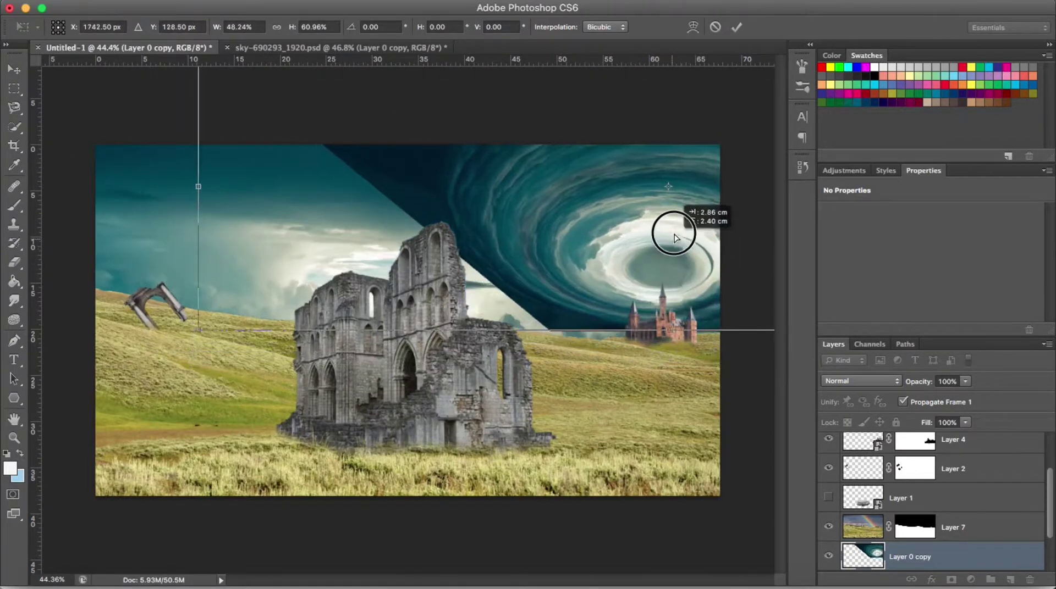
pyautogui.scroll(-2, 550, 247)
pyautogui.moveTo(554, 242); pyautogui.dragTo(556, 268)
pyautogui.press('Return')
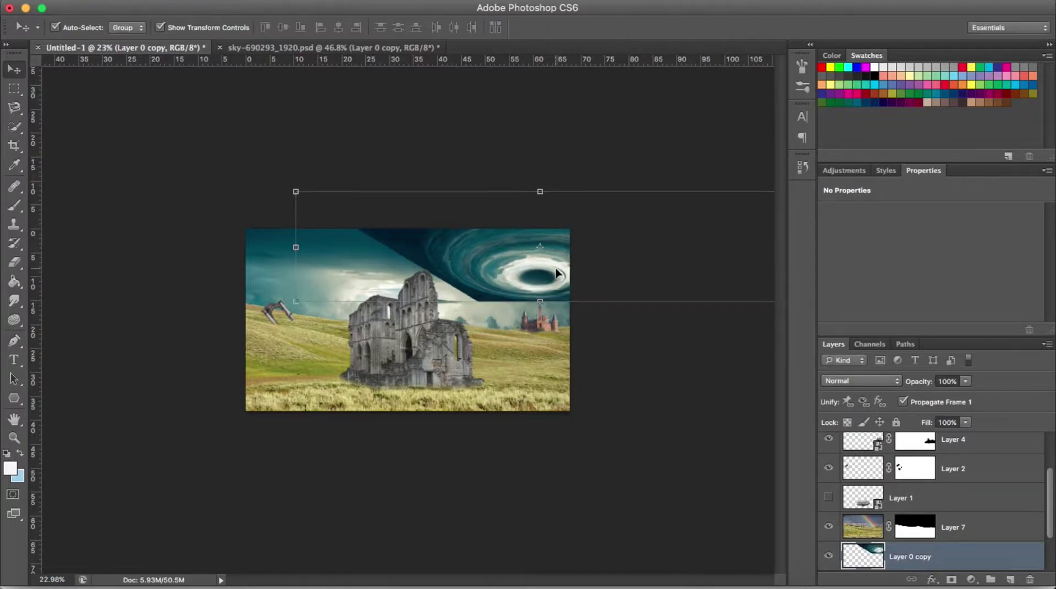
pyautogui.hotkey('ctrl', '0')
pyautogui.hotkey('ctrl', '-')
pyautogui.scroll(5, 501, 300)
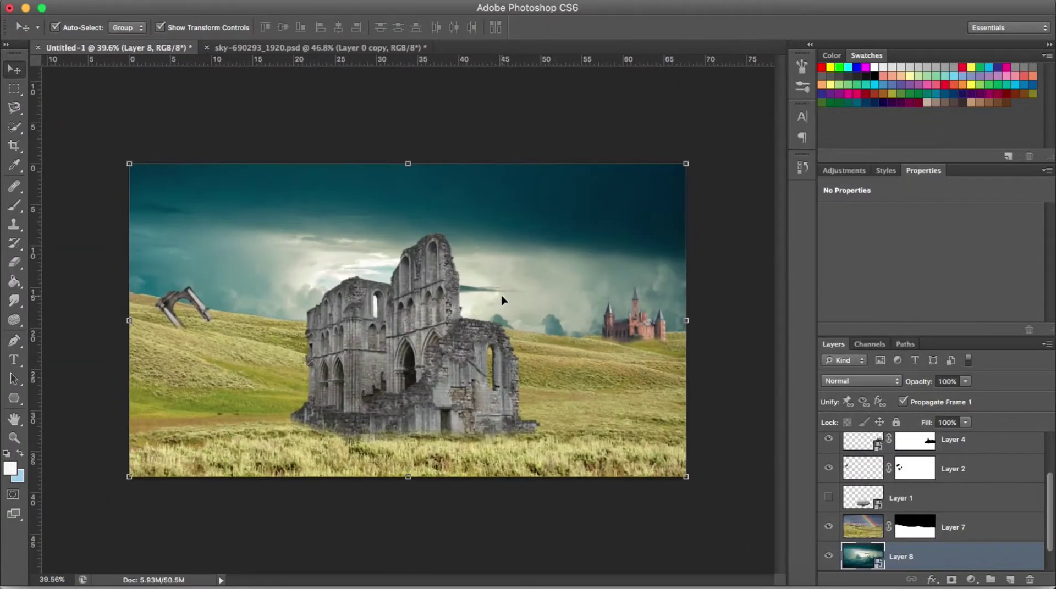
# Add an Exposure adjustment clipped to the Layer 7 grass and darken it.
pyautogui.click(962, 538)
pyautogui.click(970, 580)
pyautogui.click(986, 422)
pyautogui.moveTo(902, 248); pyautogui.dragTo(880, 252)
pyautogui.keyDown('alt'); pyautogui.click(990, 512); pyautogui.keyUp('alt')
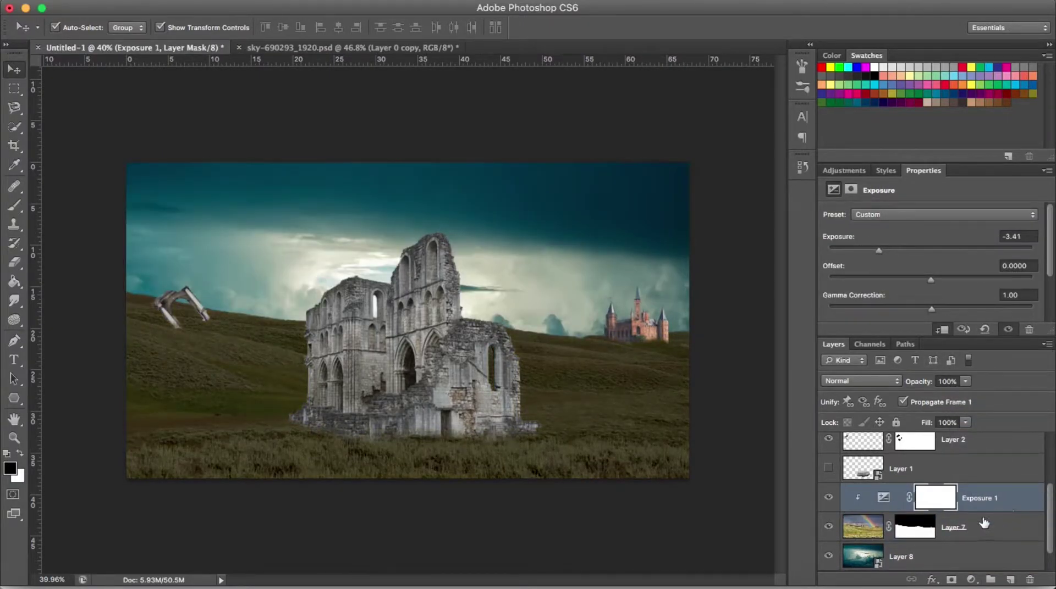
# Try a clipped Hue/Saturation pushing the grass toward blue, then delete it.
pyautogui.click(970, 580)
pyautogui.click(960, 429)
pyautogui.keyDown('alt'); pyautogui.click(985, 512); pyautogui.keyUp('alt')
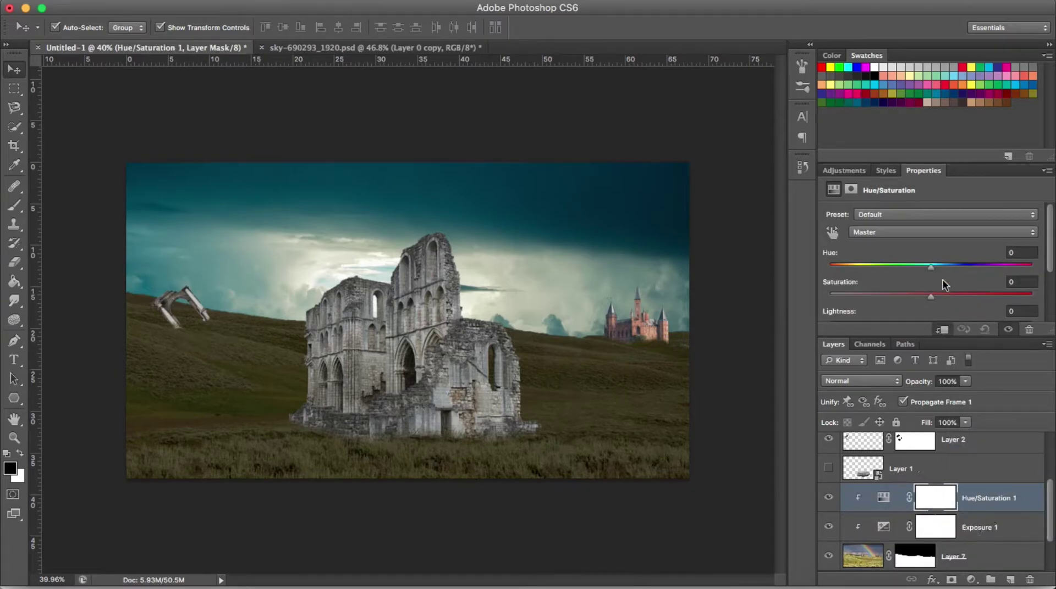
pyautogui.click(944, 258)
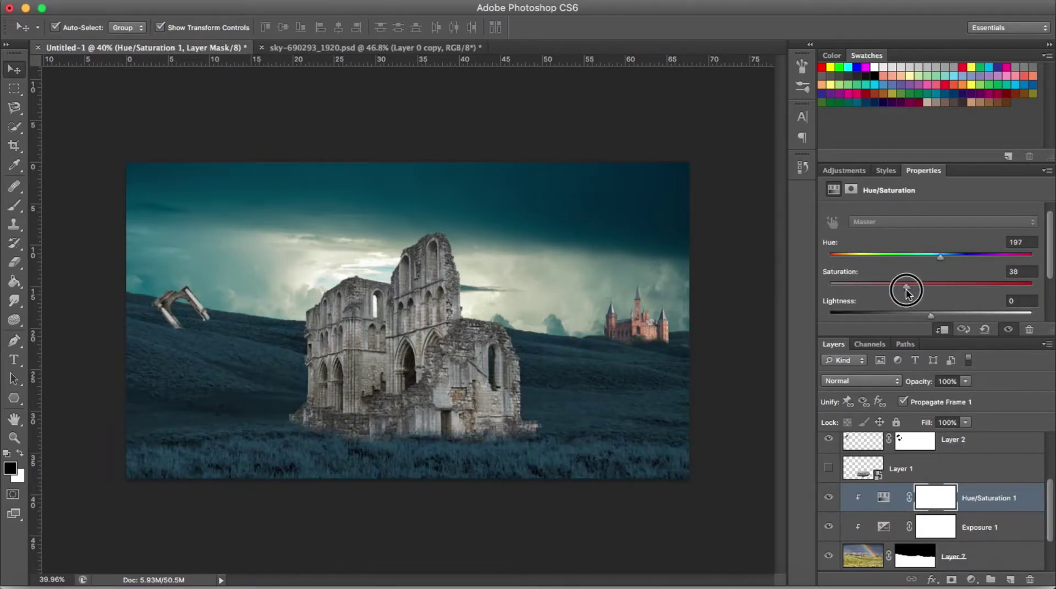
pyautogui.moveTo(948, 260); pyautogui.dragTo(952, 257)
pyautogui.moveTo(917, 286); pyautogui.dragTo(901, 285)
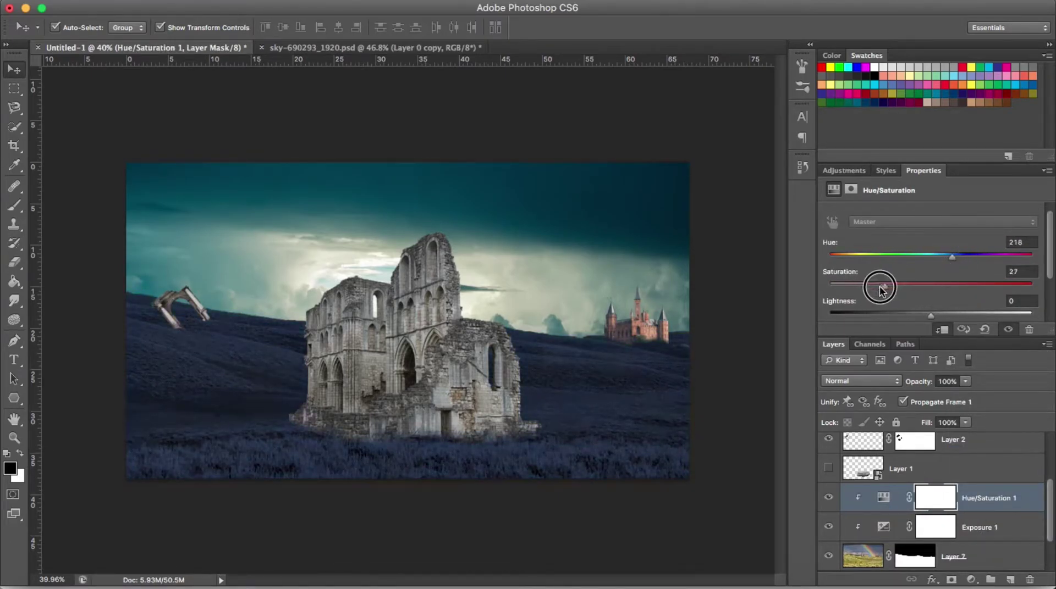
pyautogui.rightClick(864, 498)
pyautogui.click(959, 192)
# Add a clipped Color Balance shifting the grass midtones toward blue, to +56.
pyautogui.click(970, 580)
pyautogui.click(990, 460)
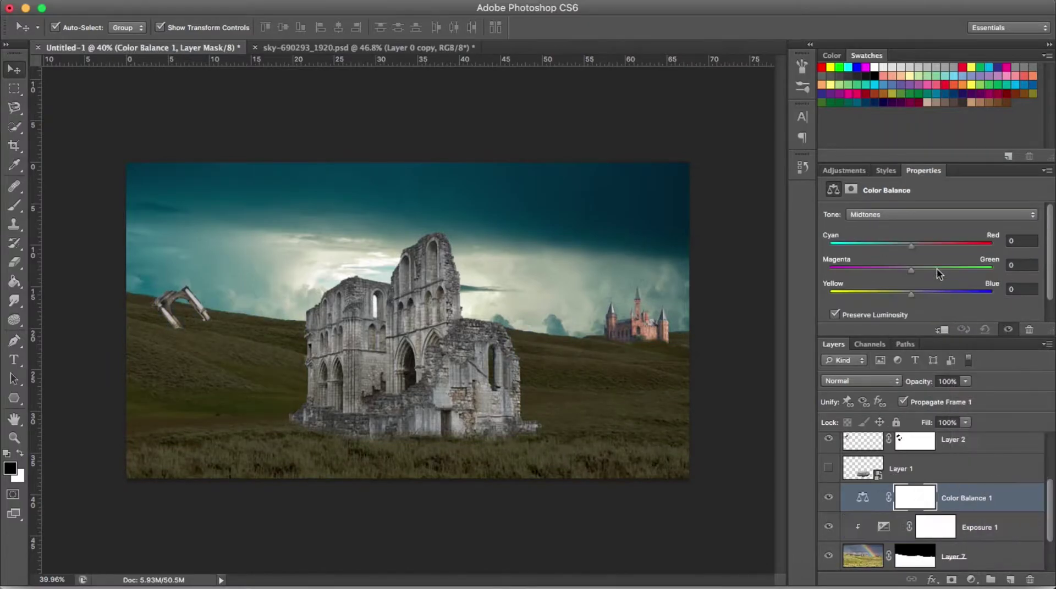
pyautogui.keyDown('alt'); pyautogui.click(930, 514); pyautogui.keyUp('alt')
pyautogui.moveTo(953, 296); pyautogui.dragTo(957, 294)
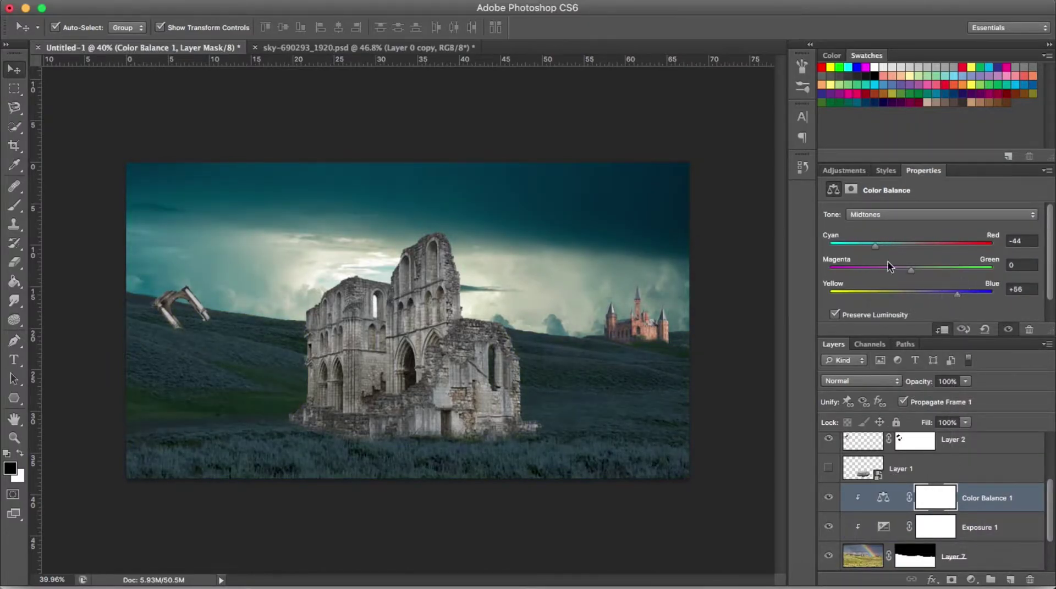
# Try the Shadows and Highlights tone ranges, then delete that Color Balance layer.
pyautogui.click(878, 214)
pyautogui.click(910, 295)
pyautogui.click(880, 216)
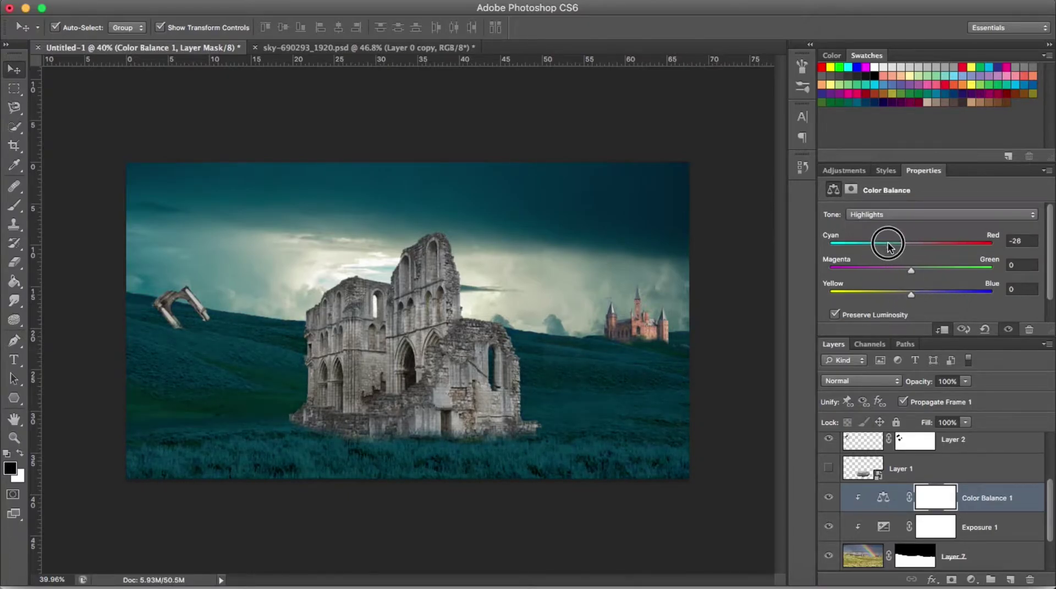
pyautogui.click(891, 216)
pyautogui.click(822, 246)
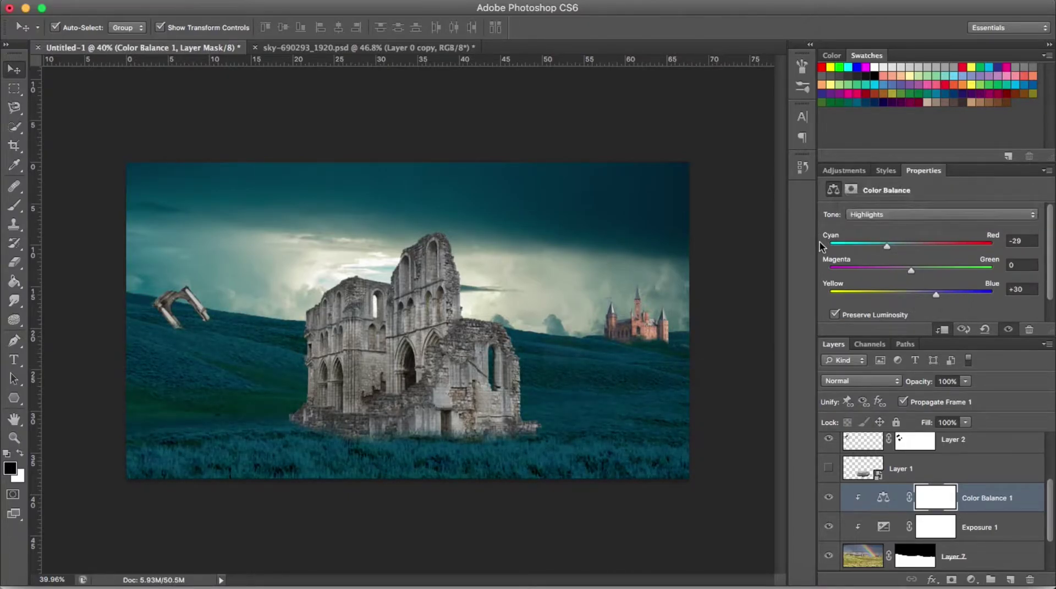
pyautogui.rightClick(870, 497)
pyautogui.click(945, 193)
# Add a fresh Color Balance clipped to the grass, with shadows shifted toward yellow at -30.
pyautogui.click(970, 580)
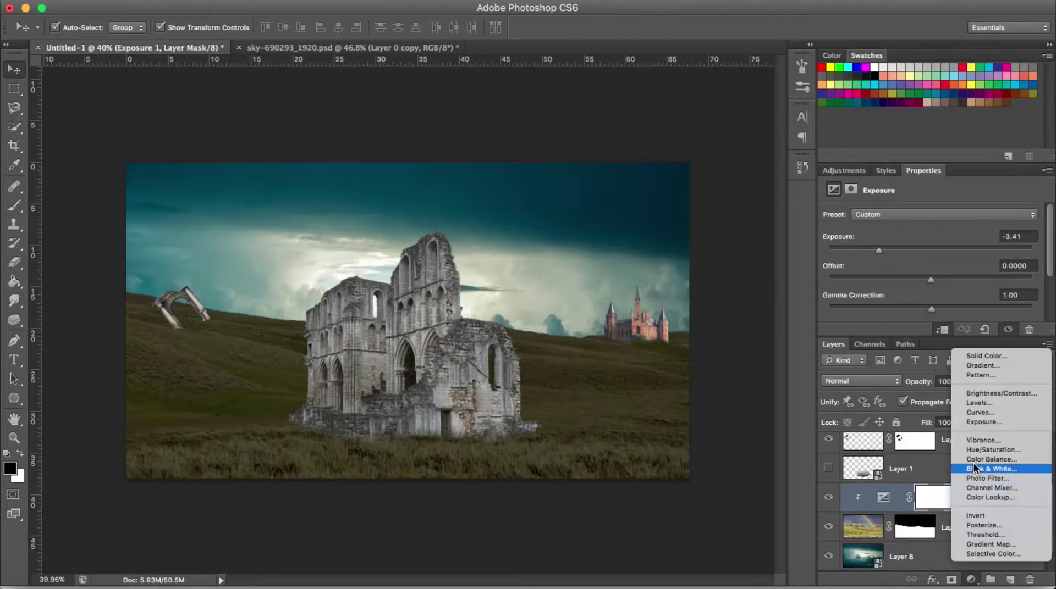
pyautogui.click(974, 466)
pyautogui.click(928, 215)
pyautogui.click(887, 216)
pyautogui.scroll(-2, 886, 220)
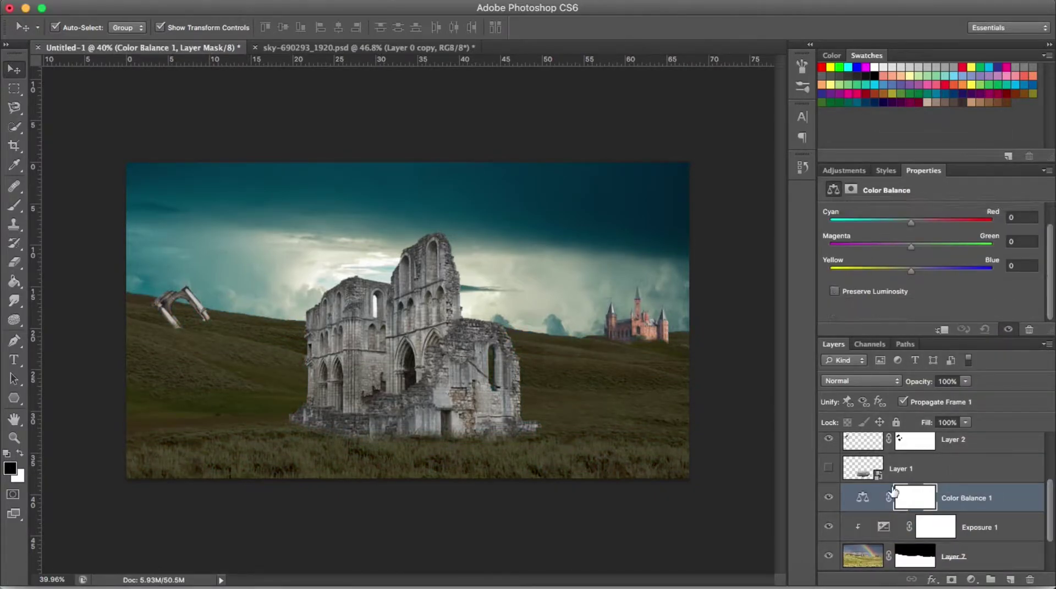
pyautogui.click(942, 330)
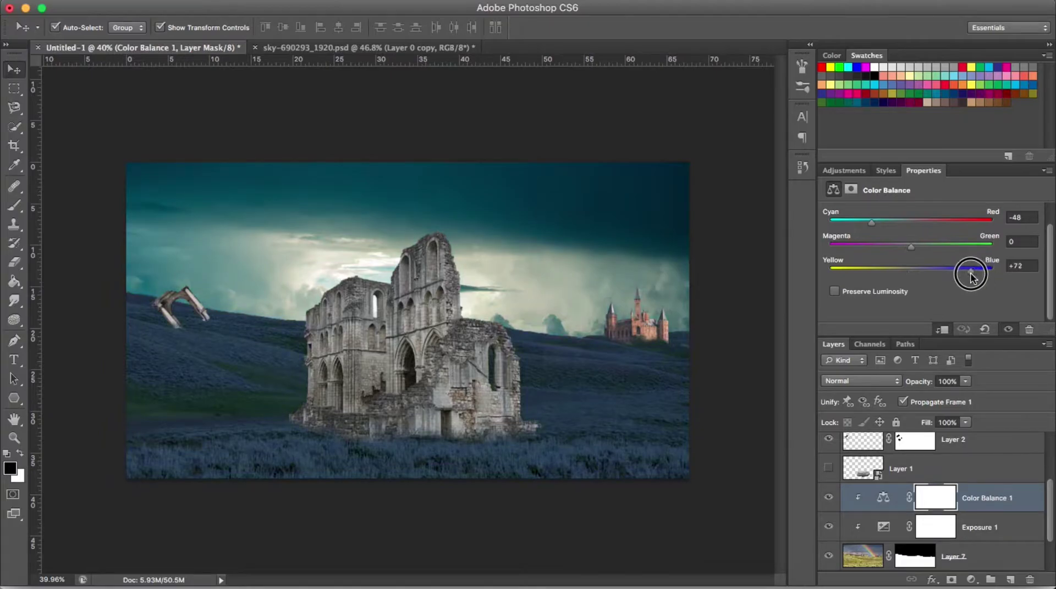
pyautogui.scroll(1, 867, 223)
pyautogui.click(907, 214)
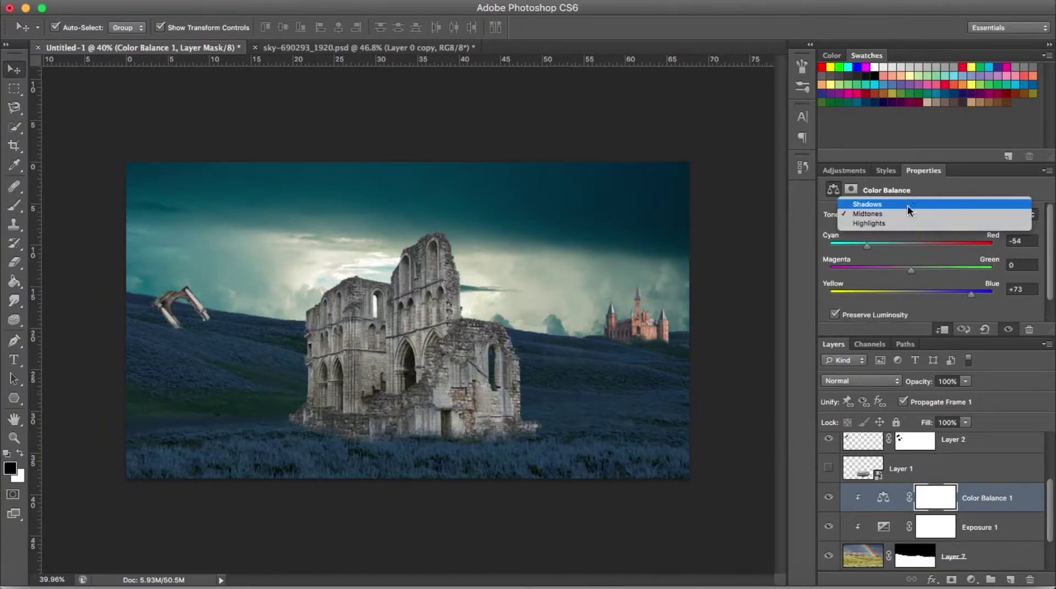
pyautogui.moveTo(926, 302)
pyautogui.mouseDown()
pyautogui.moveTo(931, 292)
pyautogui.moveTo(887, 299)
pyautogui.mouseUp()
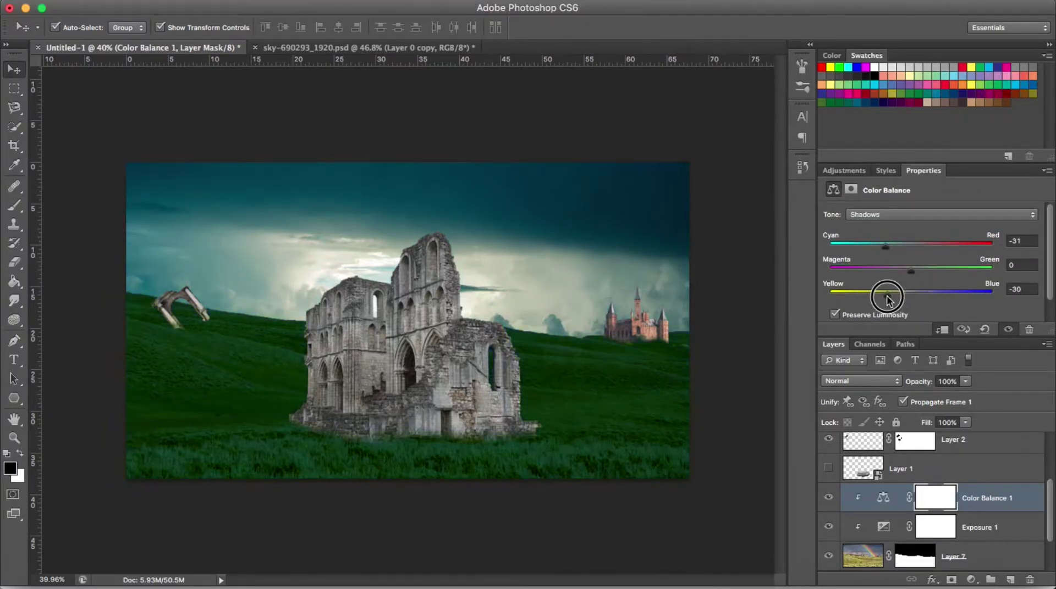
pyautogui.click(985, 528)
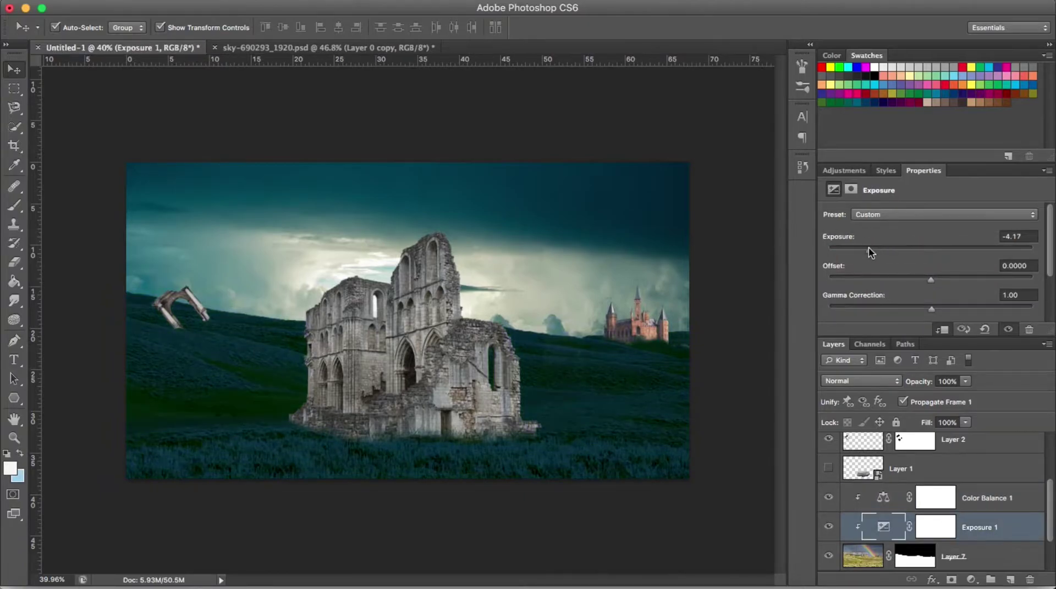
# Copy the Color Balance 1 and Exposure 1 adjustments above Layer 3 and clip them to it.
pyautogui.keyDown('shift'); pyautogui.click(1009, 508); pyautogui.keyUp('shift')
pyautogui.hotkey('ctrl', 'j')
pyautogui.moveTo(1009, 447)
pyautogui.mouseDown()
pyautogui.moveTo(973, 419)
pyautogui.moveTo(946, 461)
pyautogui.mouseUp()
pyautogui.keyDown('alt'); pyautogui.click(978, 518); pyautogui.keyUp('alt')
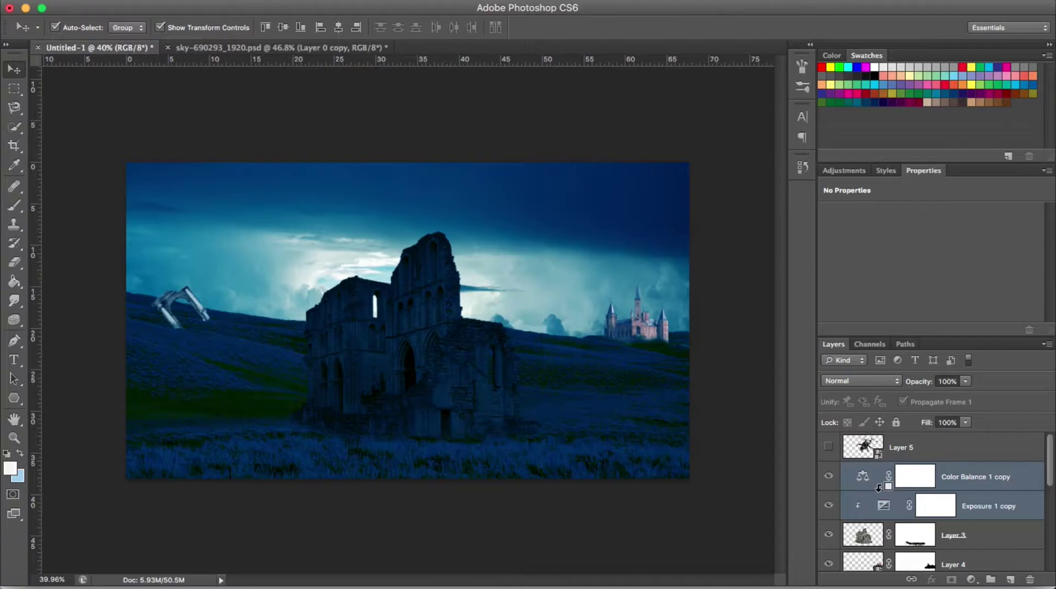
pyautogui.keyDown('alt'); pyautogui.click(878, 487); pyautogui.keyUp('alt')
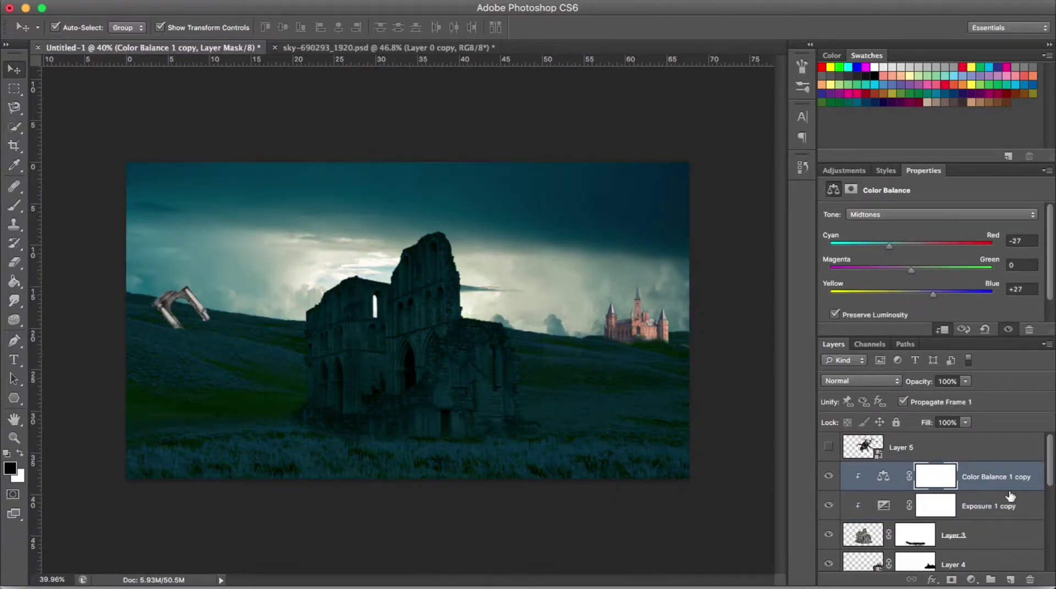
# Place a second set of adjustment copies clipped to Layer 2, toggling Color Balance to compare.
pyautogui.keyDown('shift'); pyautogui.click(1010, 503); pyautogui.keyUp('shift')
pyautogui.moveTo(1009, 503); pyautogui.dragTo(935, 567)
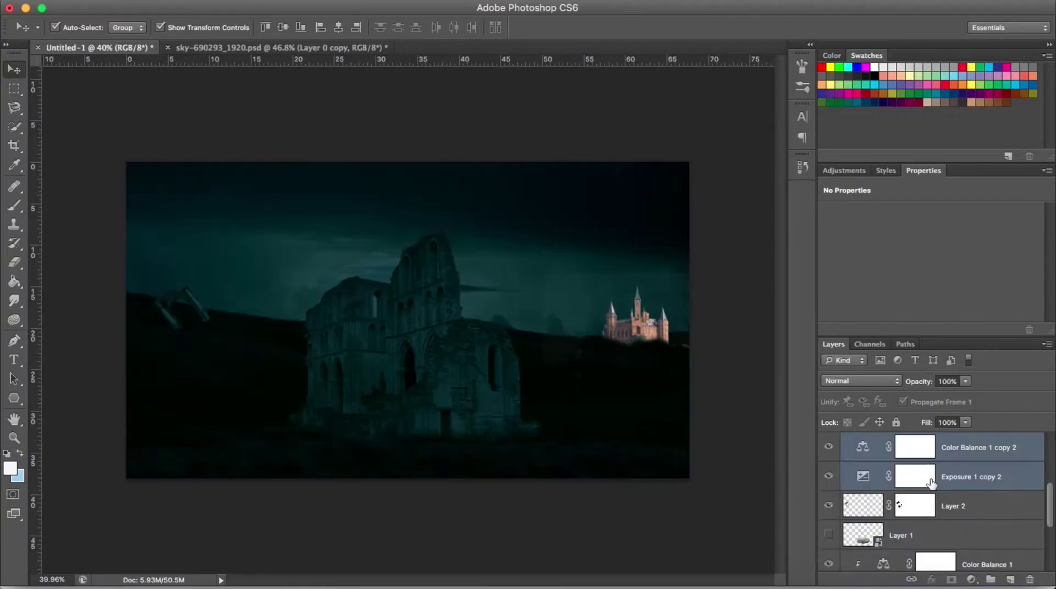
pyautogui.keyDown('alt'); pyautogui.click(961, 489); pyautogui.keyUp('alt')
pyautogui.click(931, 453)
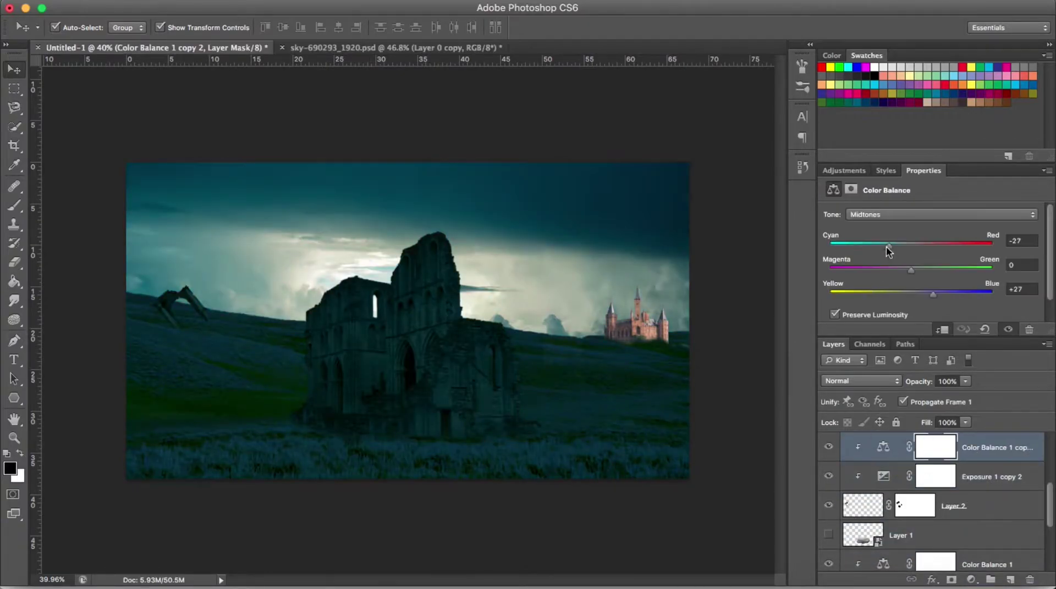
pyautogui.click(829, 448)
pyautogui.click(957, 296)
# Delete all original and copied Color Balance and Exposure adjustment layers.
pyautogui.rightClick(990, 472)
pyautogui.click(931, 117)
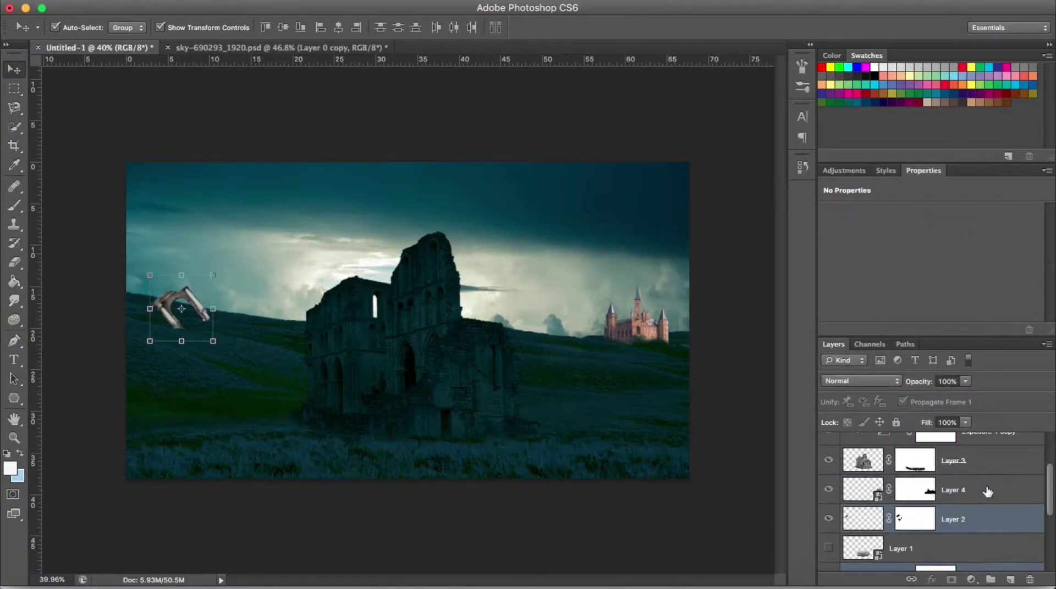
pyautogui.keyDown('shift'); pyautogui.click(981, 519); pyautogui.keyUp('shift')
pyautogui.rightClick(981, 522)
pyautogui.click(904, 191)
pyautogui.click(985, 472)
pyautogui.keyDown('shift'); pyautogui.click(984, 495); pyautogui.keyUp('shift')
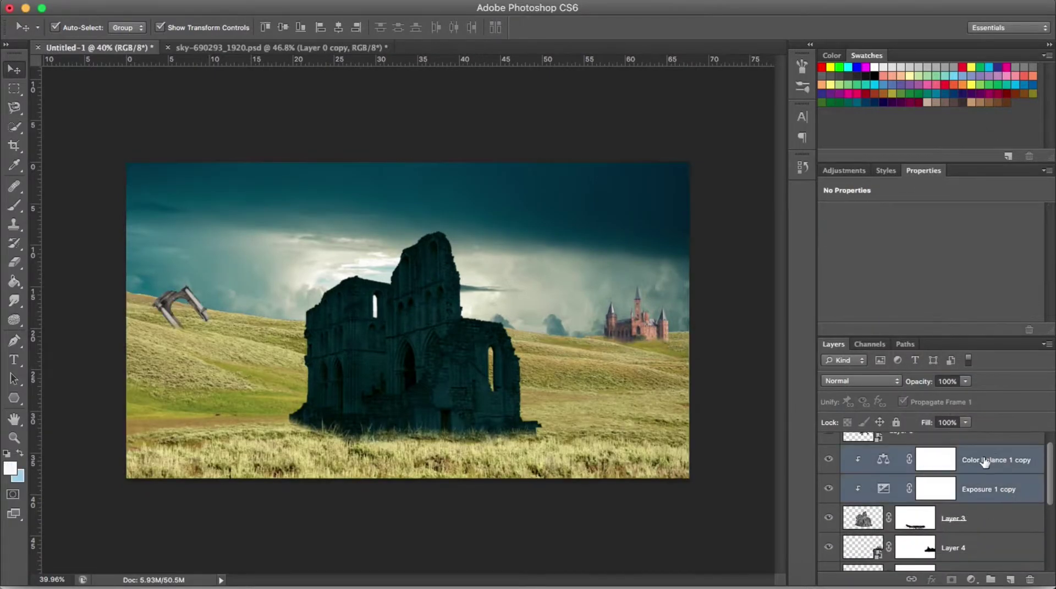
pyautogui.rightClick(986, 472)
pyautogui.click(904, 192)
pyautogui.click(915, 460)
# Paint black grass blades along the ruin's base in Layer 3's mask with a 134 px grass brush.
pyautogui.press('b')
pyautogui.press('d')
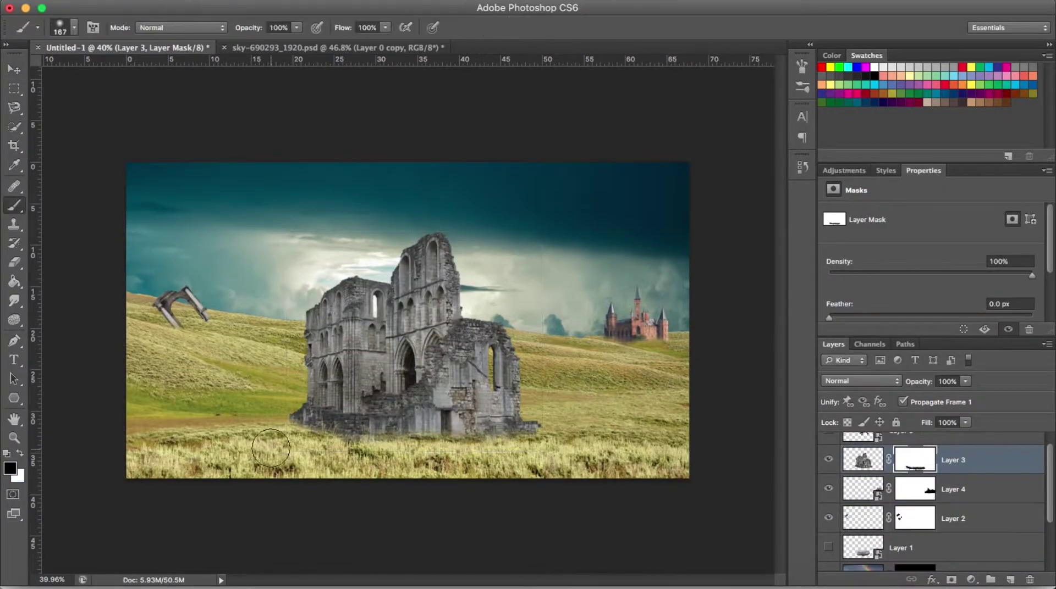
pyautogui.scroll(5, 269, 429)
pyautogui.hscroll(-10, 270, 429)
pyautogui.rightClick(391, 396)
pyautogui.press('Escape')
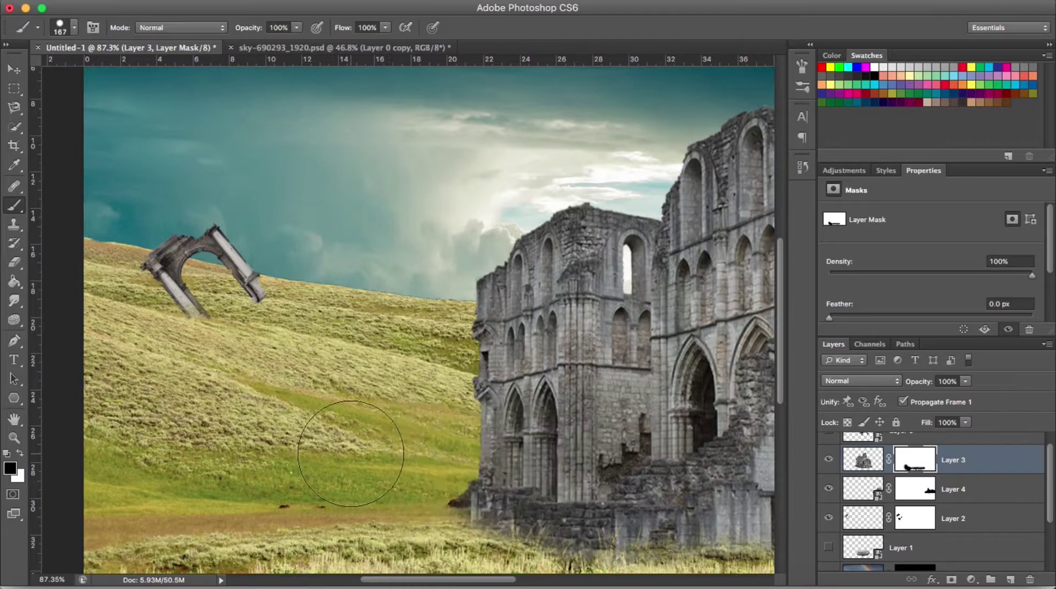
pyautogui.scroll(-5, 416, 523)
pyautogui.scroll(5, 440, 468)
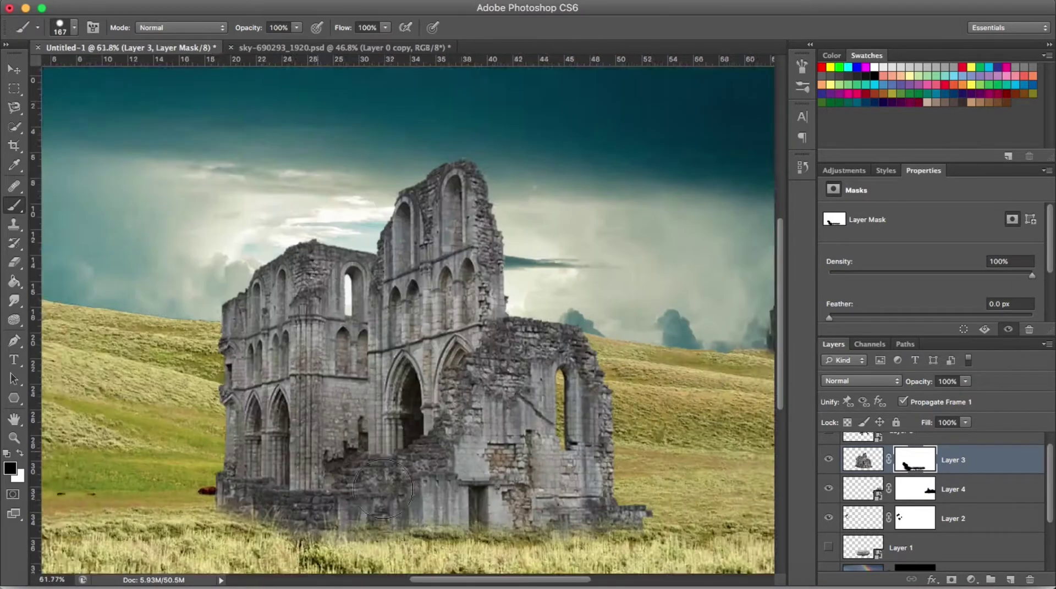
pyautogui.rightClick(479, 435)
pyautogui.scroll(-2, 565, 527)
pyautogui.doubleClick(562, 523)
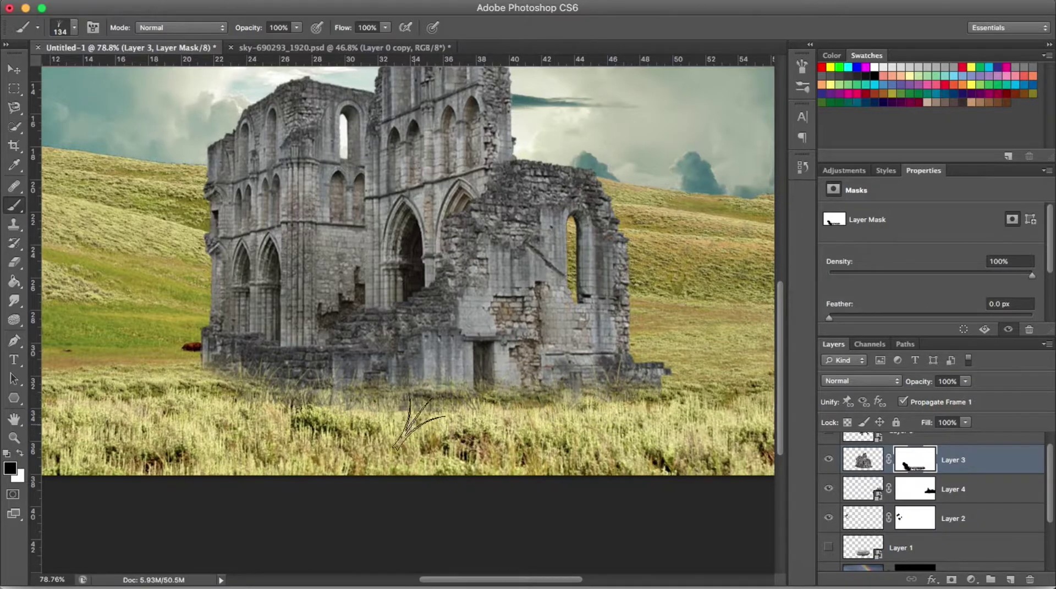
pyautogui.scroll(-3, 411, 422)
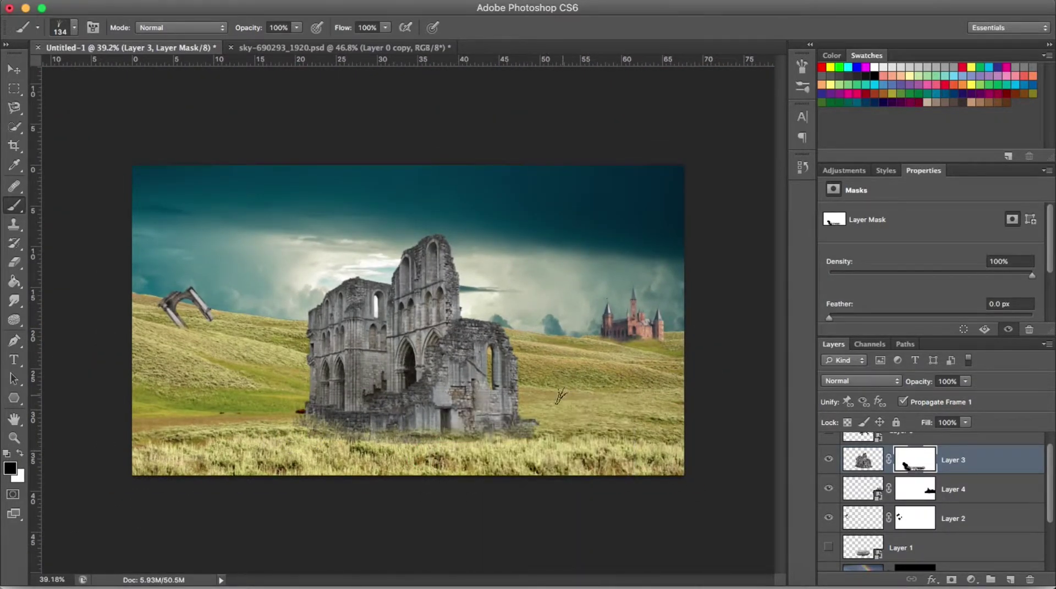
pyautogui.scroll(-2, 560, 396)
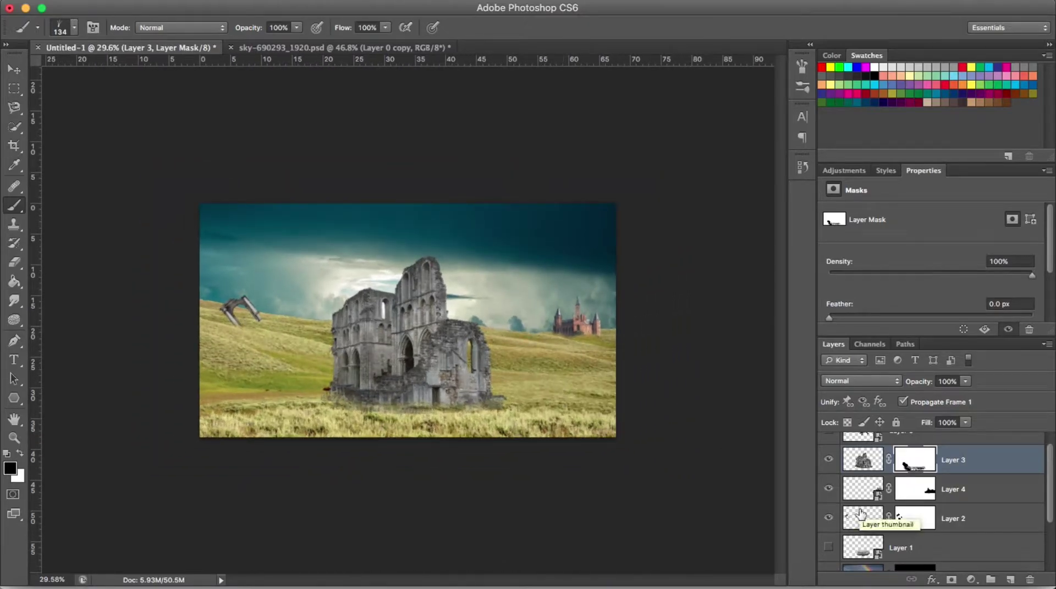
# Try a Color Overlay layer style on Layer 4, then cancel it.
pyautogui.click(862, 490)
pyautogui.click(970, 580)
pyautogui.doubleClick(942, 494)
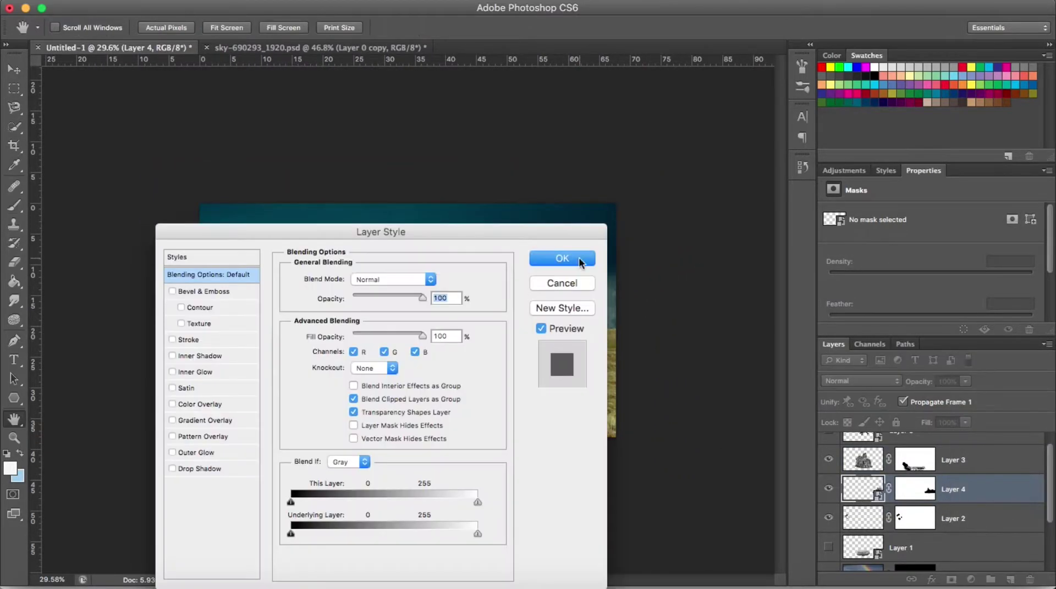
pyautogui.click(90, 377)
pyautogui.click(323, 251)
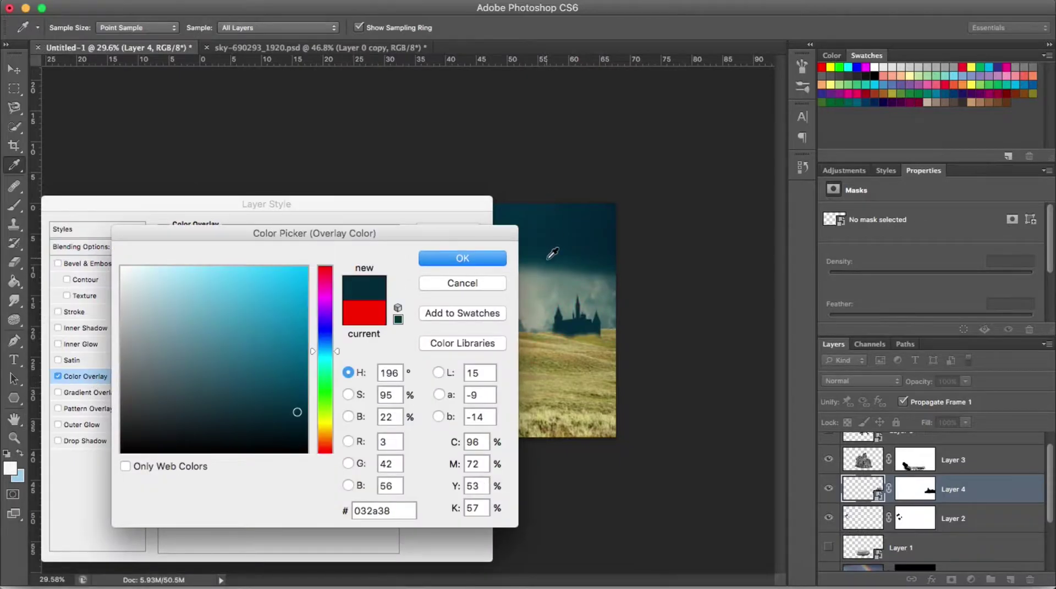
pyautogui.press('Escape')
pyautogui.press('Escape')
pyautogui.scroll(-3, 943, 561)
pyautogui.click(968, 513)
# Add a white Solid Color fill at 52% opacity, invert its mask, and move it above Layer 4.
pyautogui.click(971, 581)
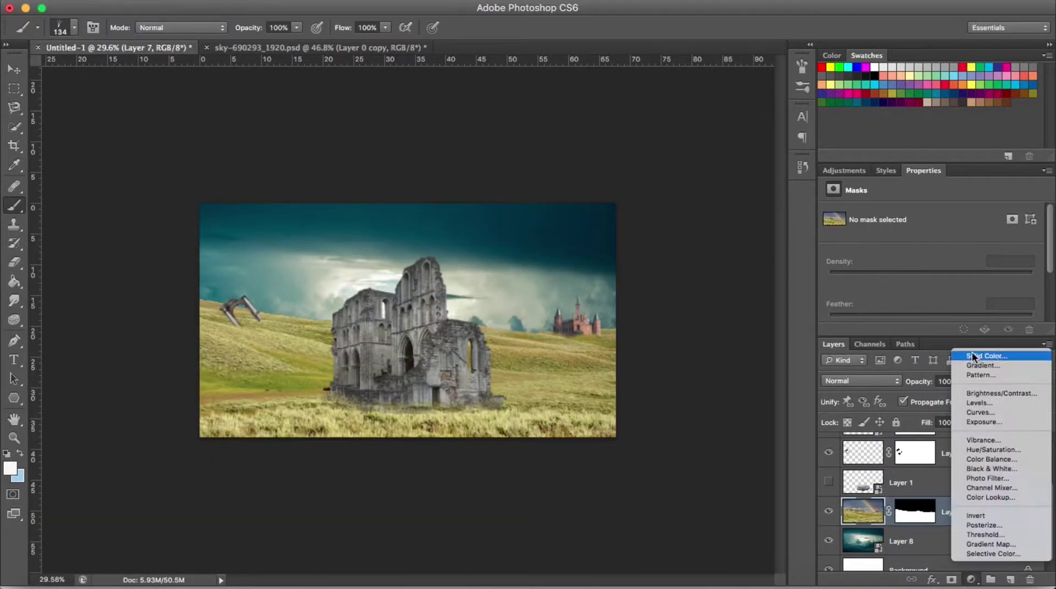
pyautogui.click(971, 351)
pyautogui.press('Return')
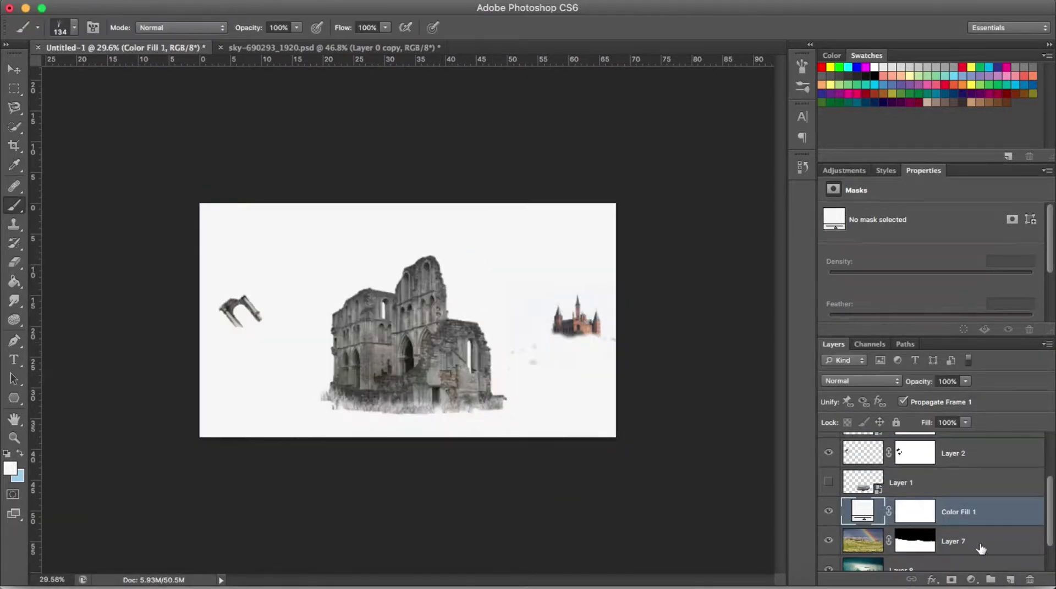
pyautogui.click(965, 381)
pyautogui.moveTo(970, 395); pyautogui.dragTo(933, 396)
pyautogui.click(914, 511)
pyautogui.hotkey('ctrl', 'i')
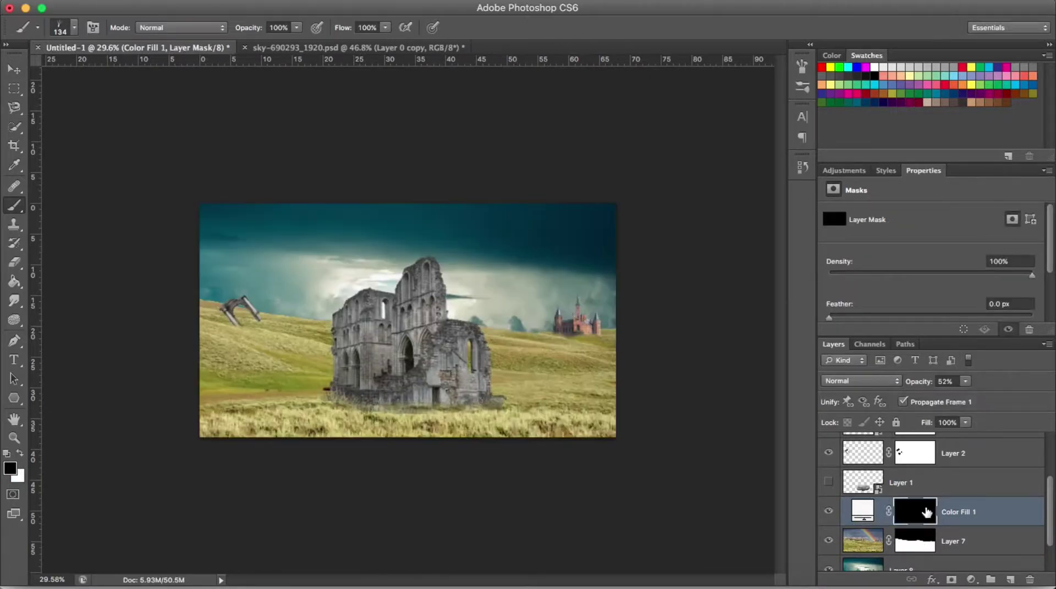
pyautogui.moveTo(915, 511); pyautogui.dragTo(972, 491)
# Paint the mist mask white around the castle's base and black off the field.
pyautogui.click(925, 511)
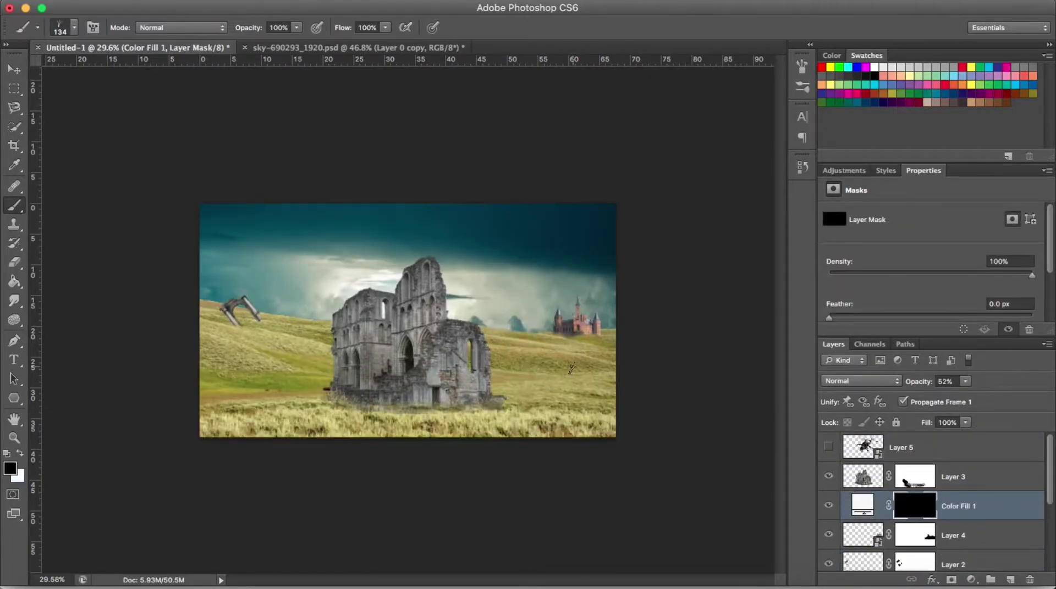
pyautogui.rightClick(572, 366)
pyautogui.moveTo(735, 417); pyautogui.dragTo(688, 418)
pyautogui.press('Return')
pyautogui.moveTo(550, 347); pyautogui.dragTo(589, 349)
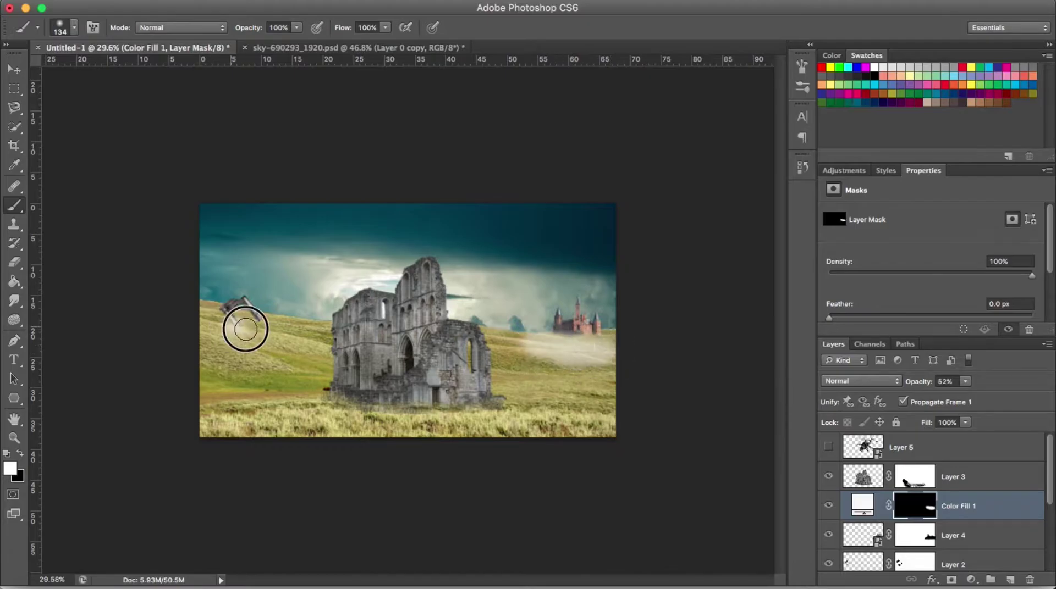
pyautogui.scroll(5, 625, 348)
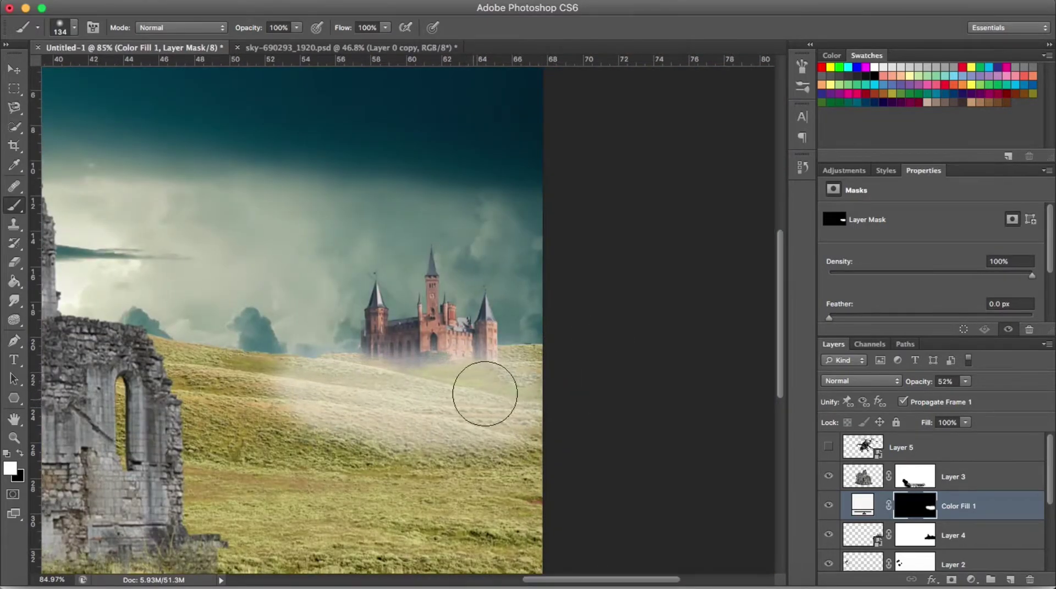
pyautogui.press('x')
pyautogui.moveTo(464, 420); pyautogui.dragTo(559, 436)
pyautogui.scroll(-3, 497, 399)
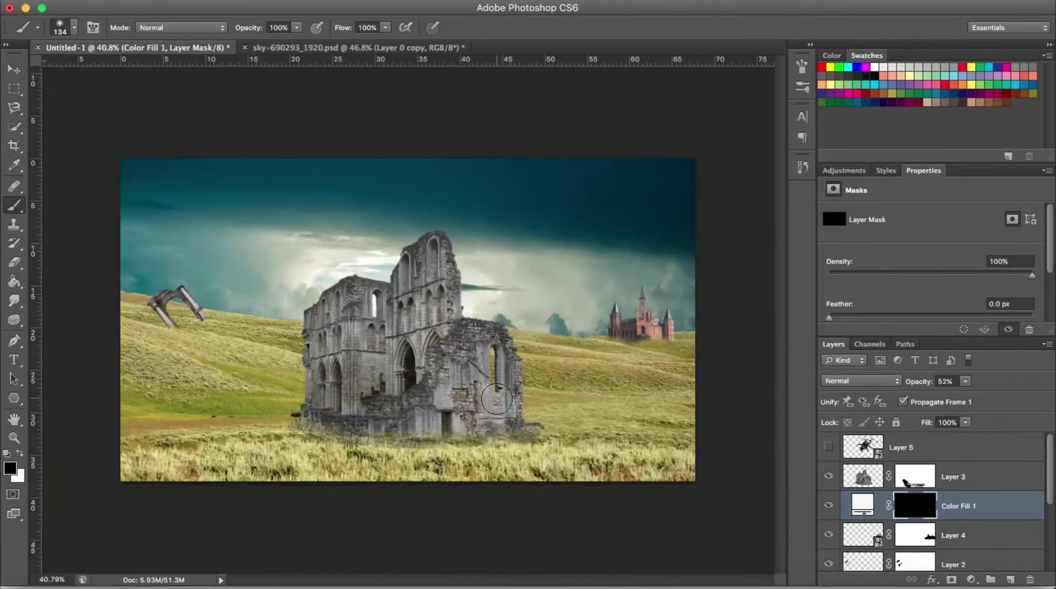
# Lower the mist to 13% opacity, lightly paint it back across the field, and duplicate it.
pyautogui.moveTo(965, 381); pyautogui.dragTo(942, 398)
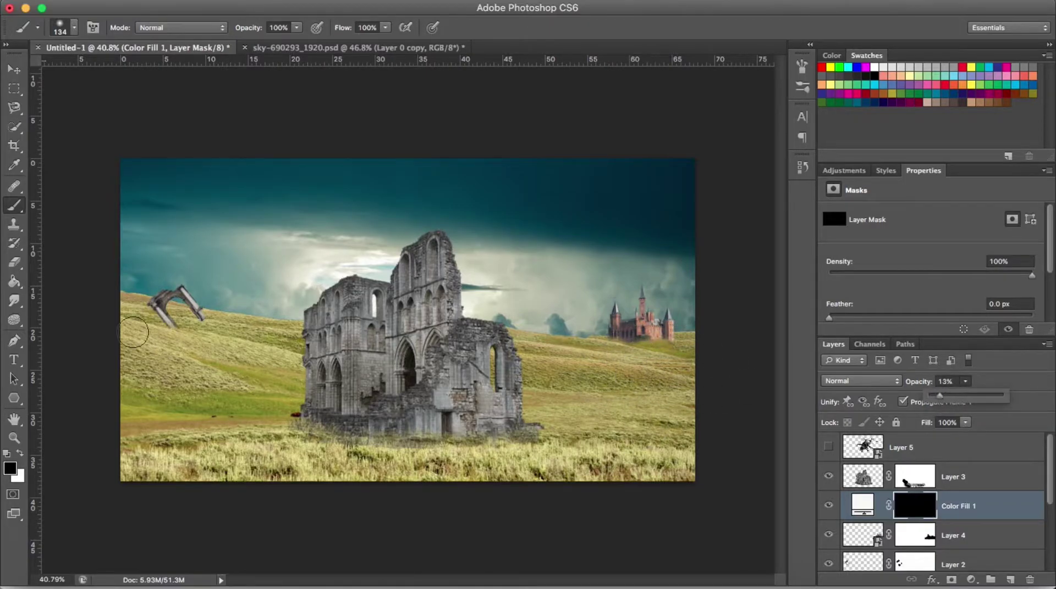
pyautogui.press('x')
pyautogui.moveTo(266, 349)
pyautogui.mouseDown()
pyautogui.moveTo(261, 401)
pyautogui.moveTo(571, 376)
pyautogui.moveTo(307, 325)
pyautogui.moveTo(155, 335)
pyautogui.moveTo(631, 353)
pyautogui.moveTo(396, 388)
pyautogui.mouseUp()
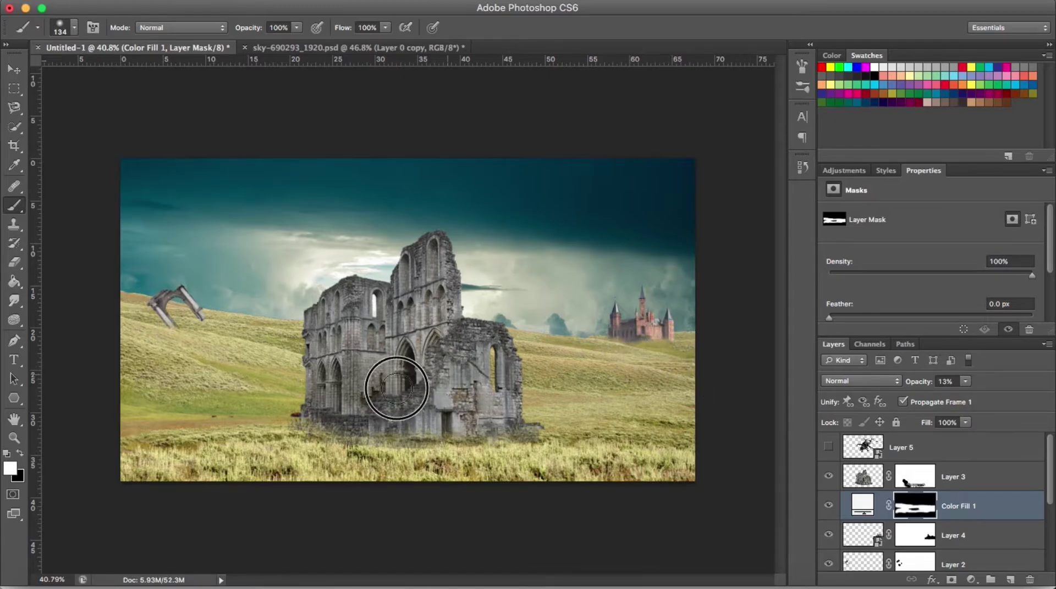
pyautogui.hotkey('ctrl', 'j')
# Stack Color Fill 1 copies up to copy 5 and set copy 4's opacity to 42%.
pyautogui.click(914, 534)
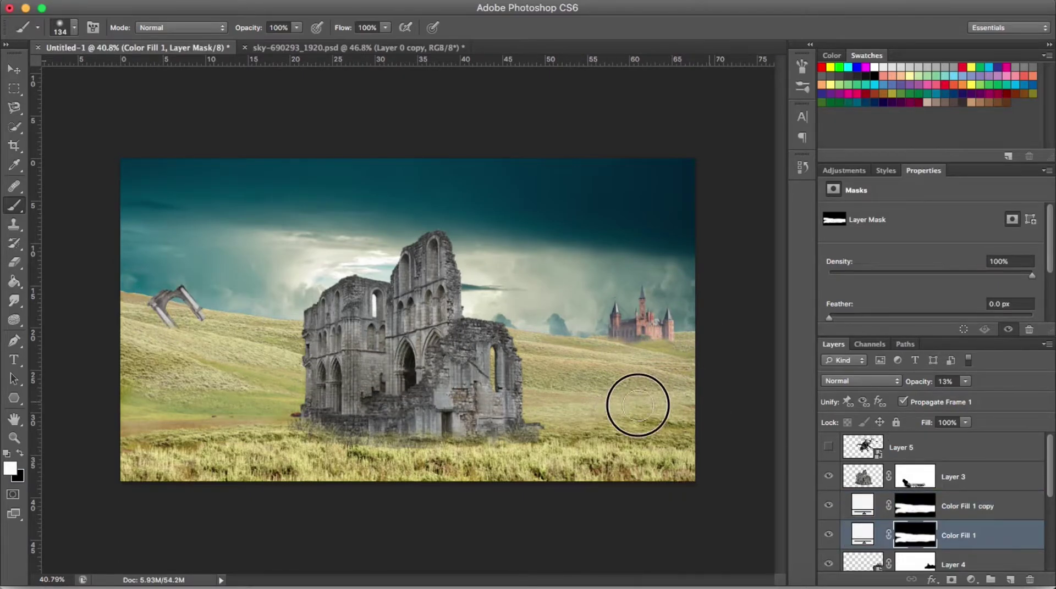
pyautogui.hotkey('alt', ']')
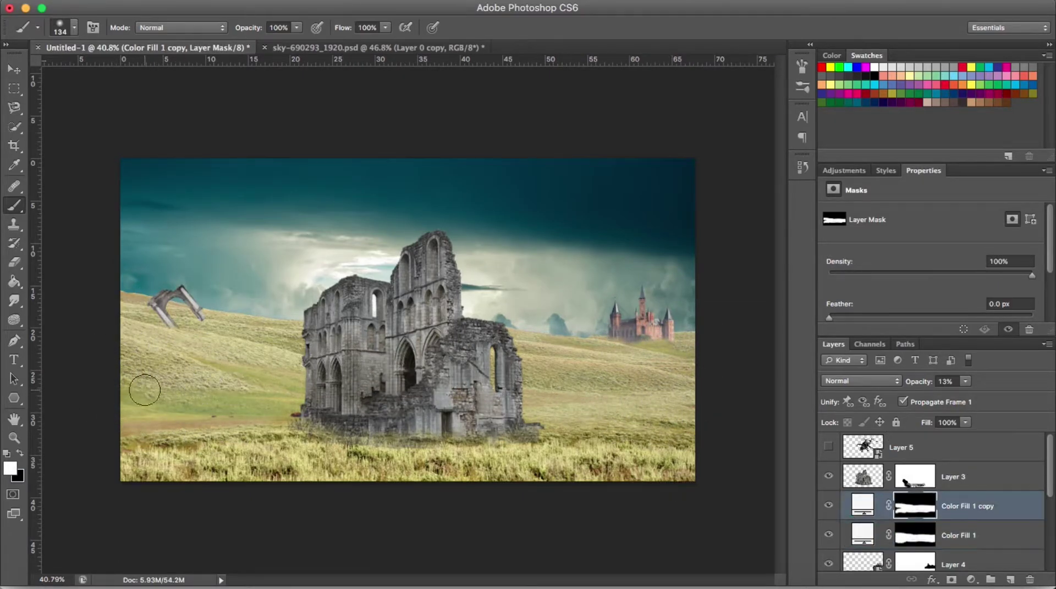
pyautogui.hotkey('ctrl', 'j')
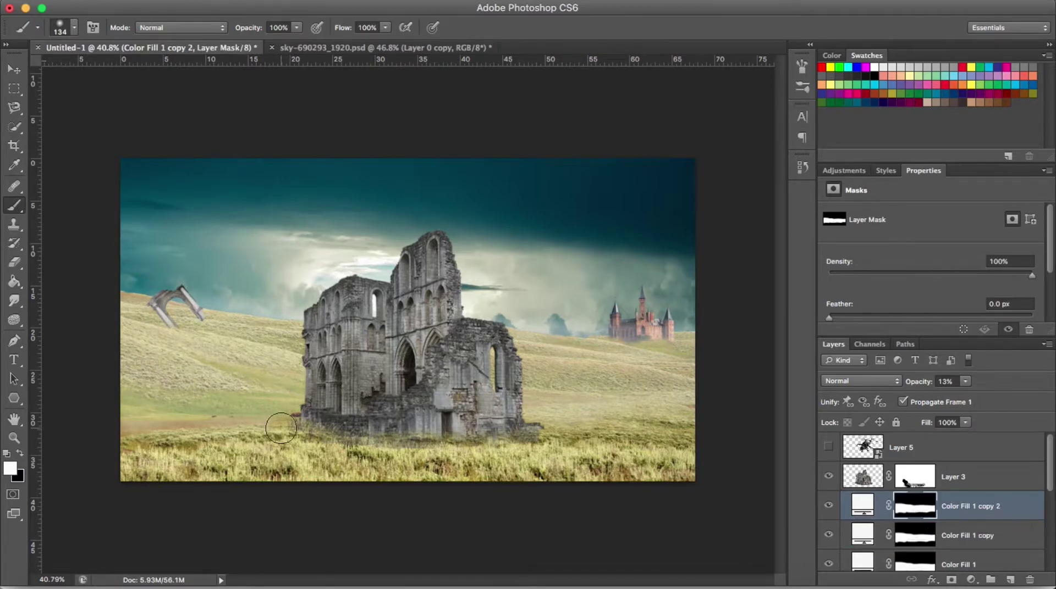
pyautogui.press('x')
pyautogui.hotkey('ctrl', 'j')
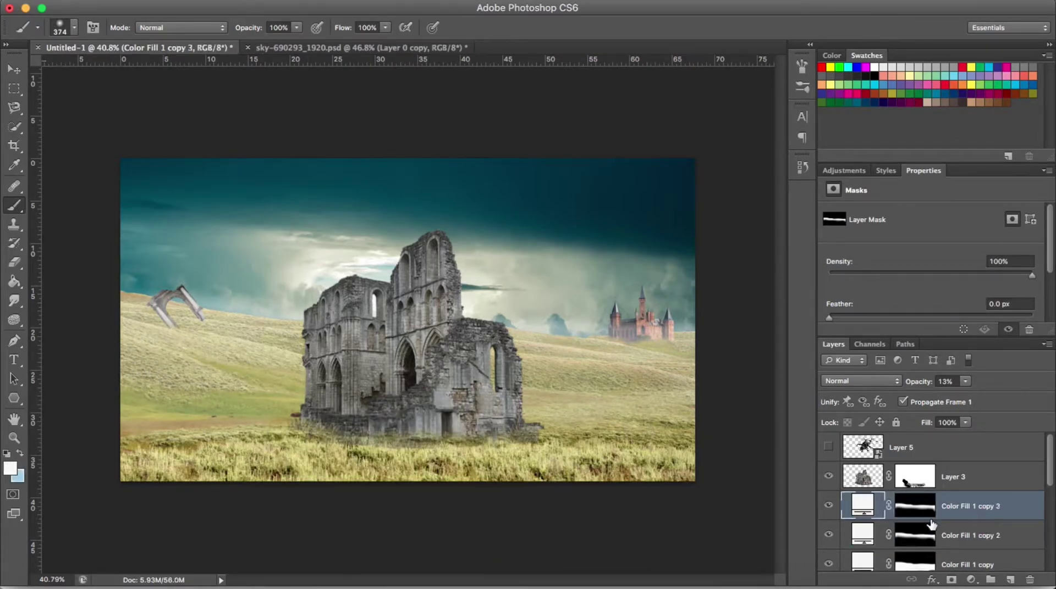
pyautogui.hotkey('ctrl', 'j')
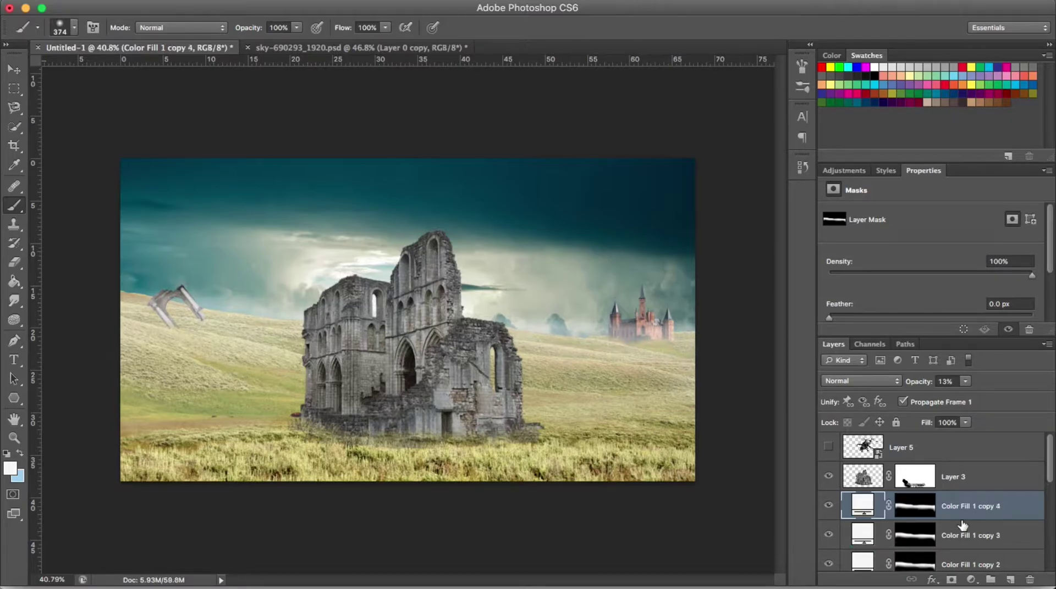
pyautogui.hotkey('ctrl', 'j')
pyautogui.press('x')
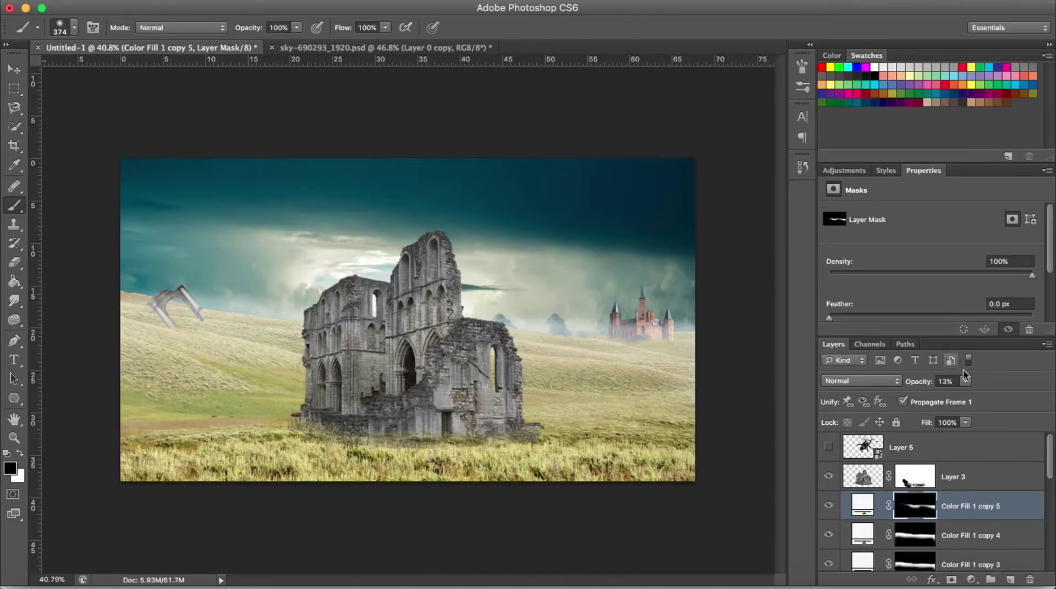
pyautogui.moveTo(965, 381); pyautogui.dragTo(988, 395)
pyautogui.hotkey('alt', '[')
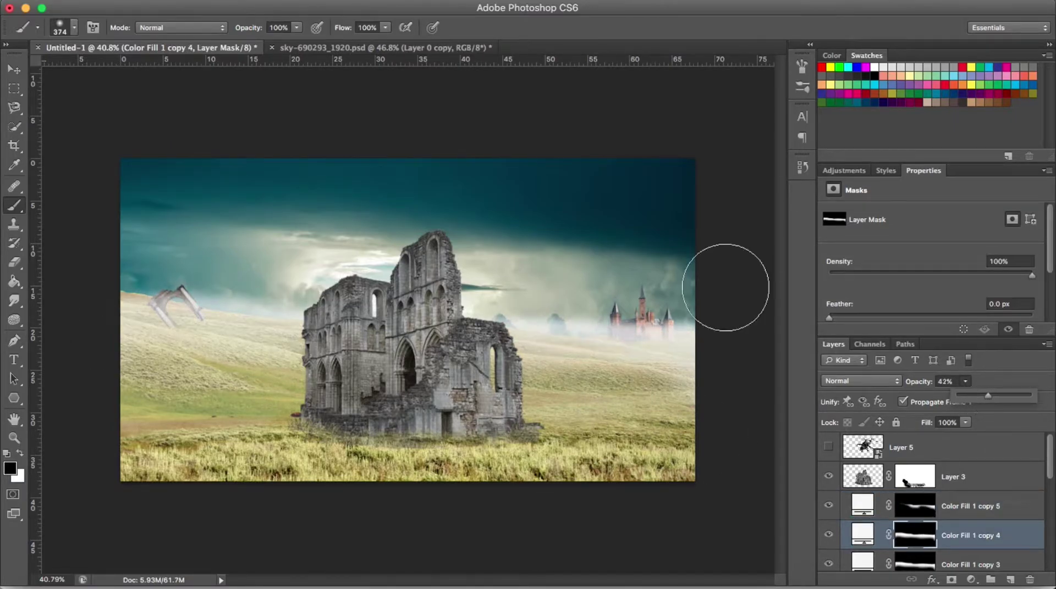
pyautogui.click(725, 288)
# Paint mist into the lower left and lower right of the field on the copy 2 mask.
pyautogui.scroll(-1, 934, 495)
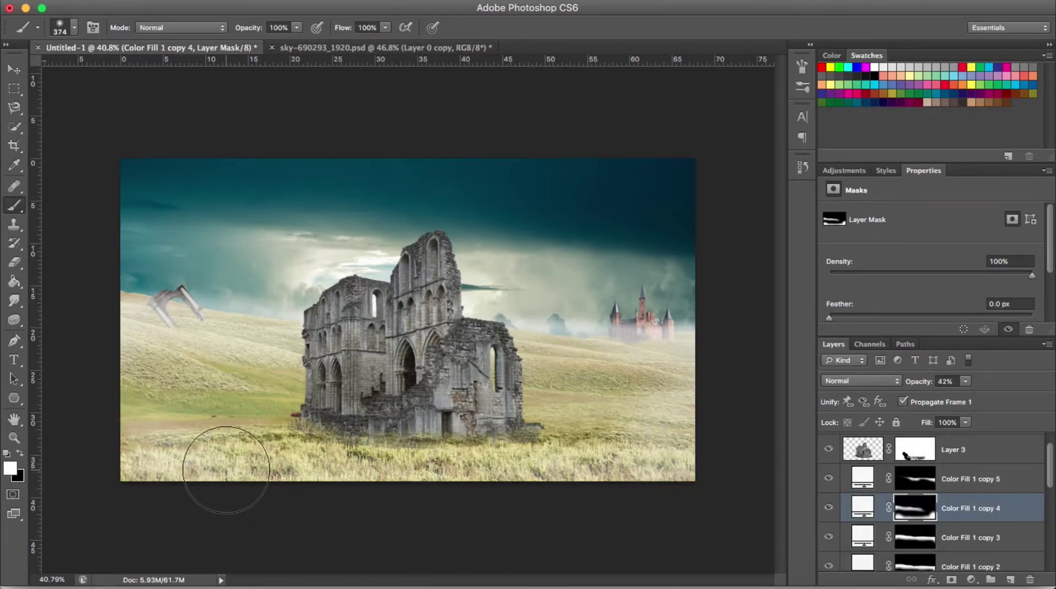
pyautogui.scroll(-4, 935, 523)
pyautogui.click(966, 525)
pyautogui.click(915, 518)
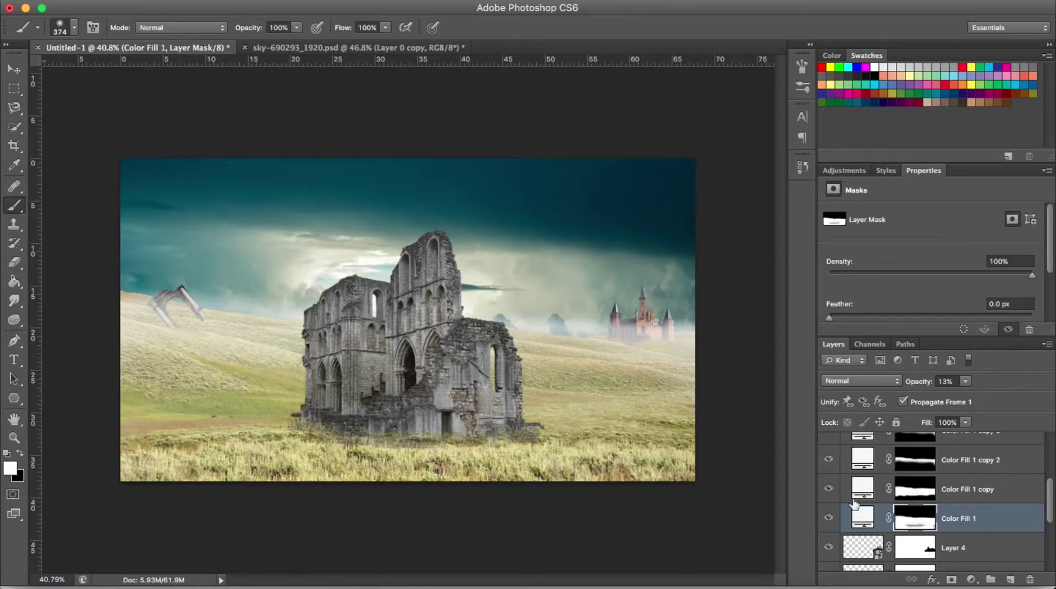
pyautogui.click(851, 460)
pyautogui.moveTo(247, 401); pyautogui.dragTo(231, 423)
pyautogui.moveTo(659, 418); pyautogui.dragTo(707, 436)
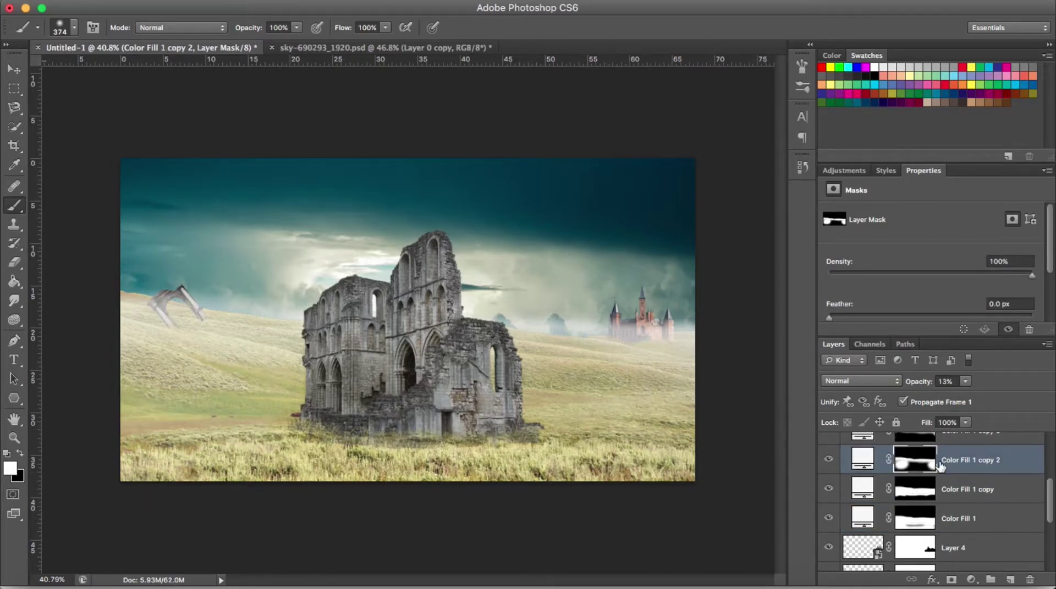
pyautogui.scroll(-3, 984, 495)
pyautogui.scroll(-2, 984, 500)
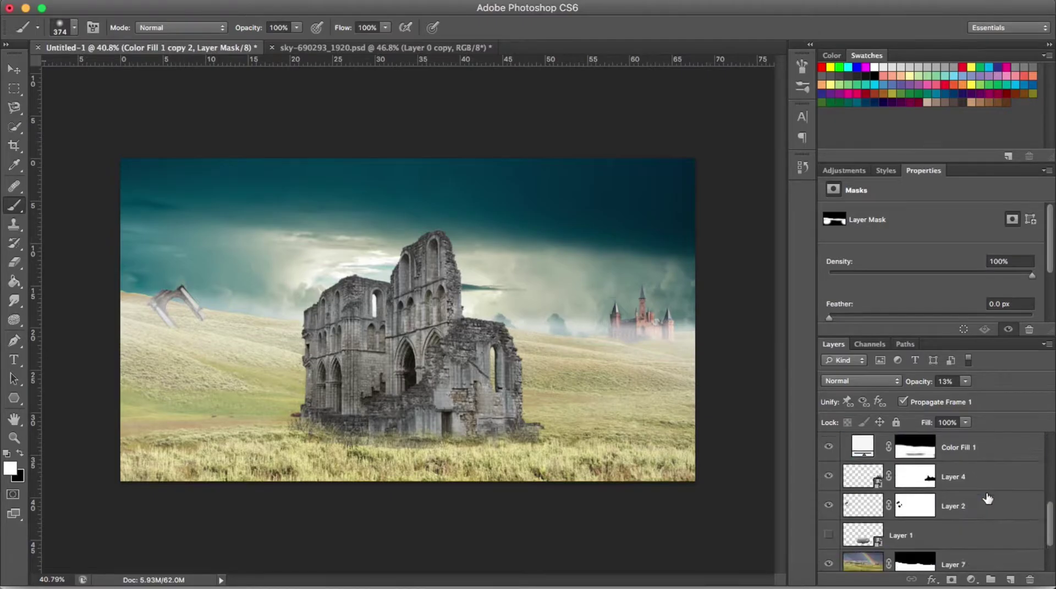
pyautogui.scroll(-3, 985, 500)
pyautogui.click(963, 527)
pyautogui.click(970, 580)
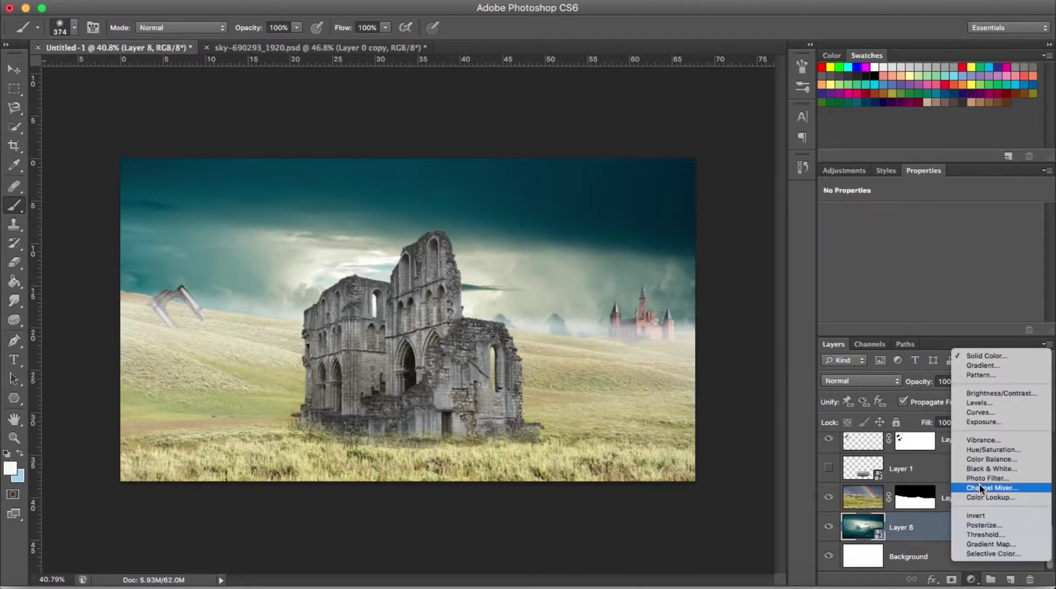
# Add a cyan-blue Color Balance and an Exposure at -2.06, masking the darkening around the ruins.
pyautogui.click(982, 457)
pyautogui.moveTo(912, 245); pyautogui.dragTo(876, 244)
pyautogui.moveTo(911, 294); pyautogui.dragTo(968, 297)
pyautogui.click(970, 580)
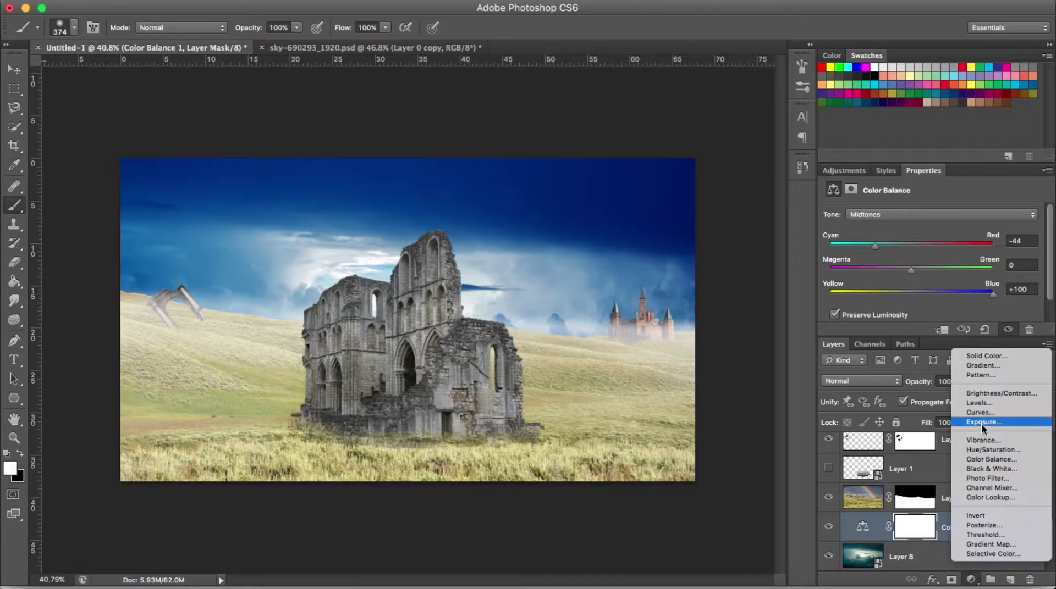
pyautogui.click(974, 427)
pyautogui.moveTo(930, 248); pyautogui.dragTo(899, 250)
pyautogui.press('x')
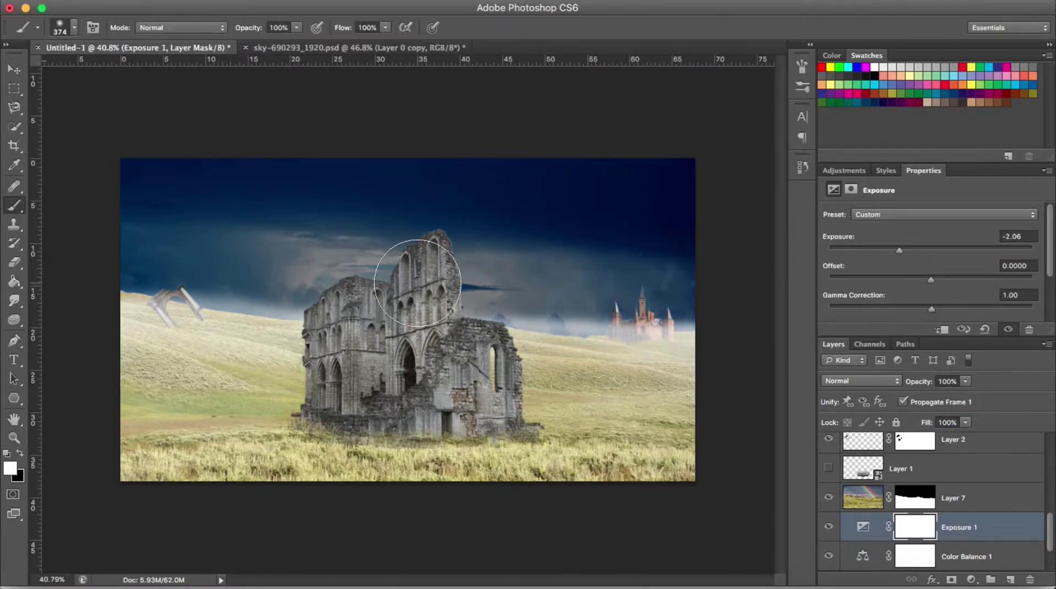
pyautogui.moveTo(413, 242)
pyautogui.mouseDown()
pyautogui.moveTo(349, 236)
pyautogui.moveTo(462, 317)
pyautogui.moveTo(498, 308)
pyautogui.mouseUp()
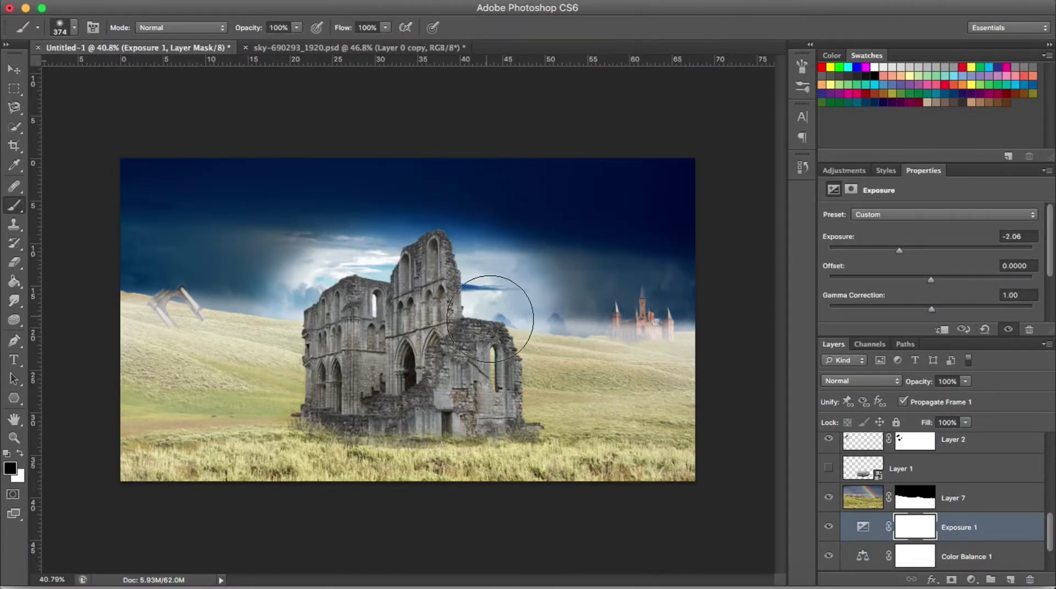
pyautogui.scroll(-2, 934, 494)
# Delete sky Layer 8 together with its Color Balance and Exposure adjustments.
pyautogui.click(828, 497)
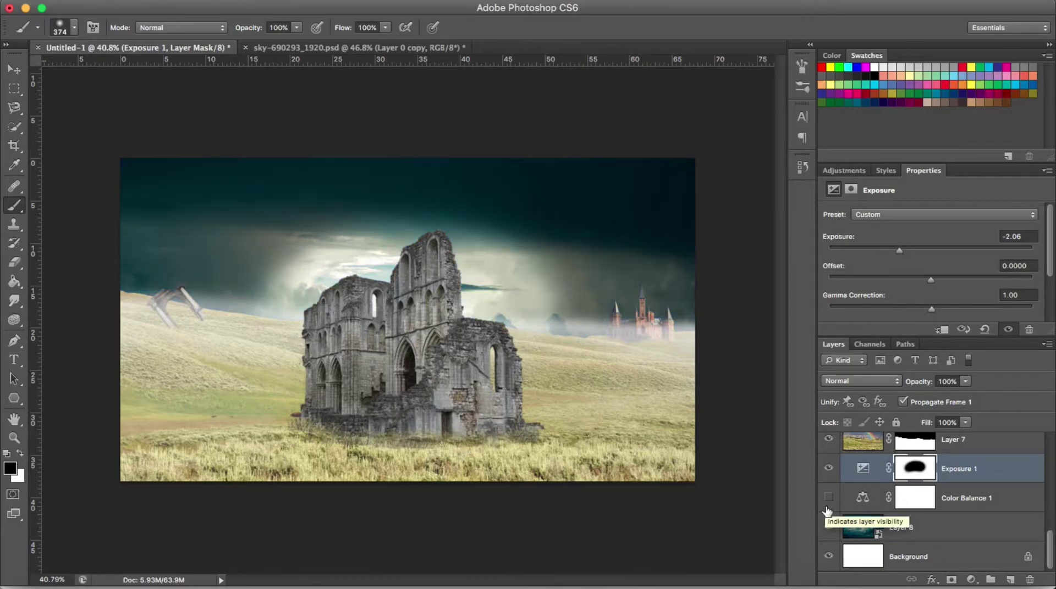
pyautogui.click(1002, 533)
pyautogui.keyDown('shift'); pyautogui.click(1001, 472); pyautogui.keyUp('shift')
pyautogui.press('Delete')
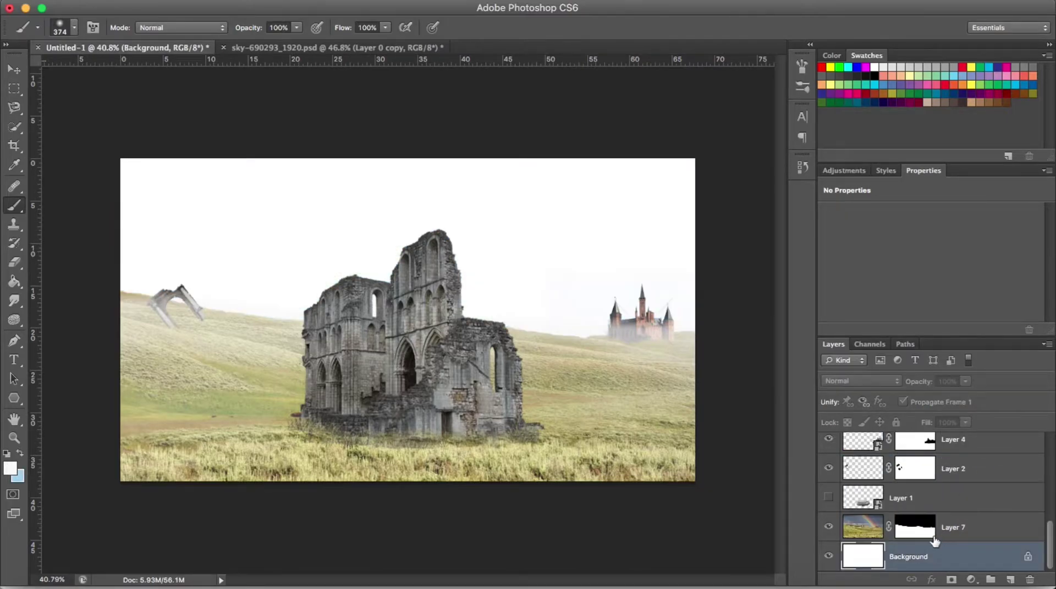
# Unlock the Background as Layer 0 and add a deep muted blue Solid Color fill layer.
pyautogui.doubleClick(935, 556)
pyautogui.doubleClick(905, 562)
pyautogui.click(457, 254)
pyautogui.click(971, 581)
pyautogui.click(984, 351)
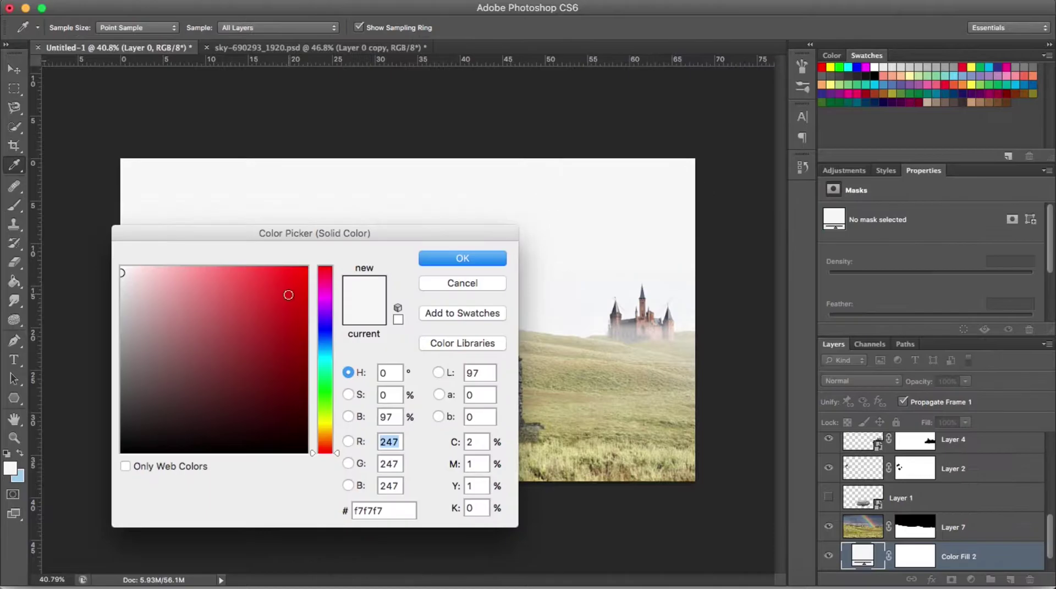
pyautogui.click(117, 450)
pyautogui.click(324, 325)
pyautogui.click(269, 290)
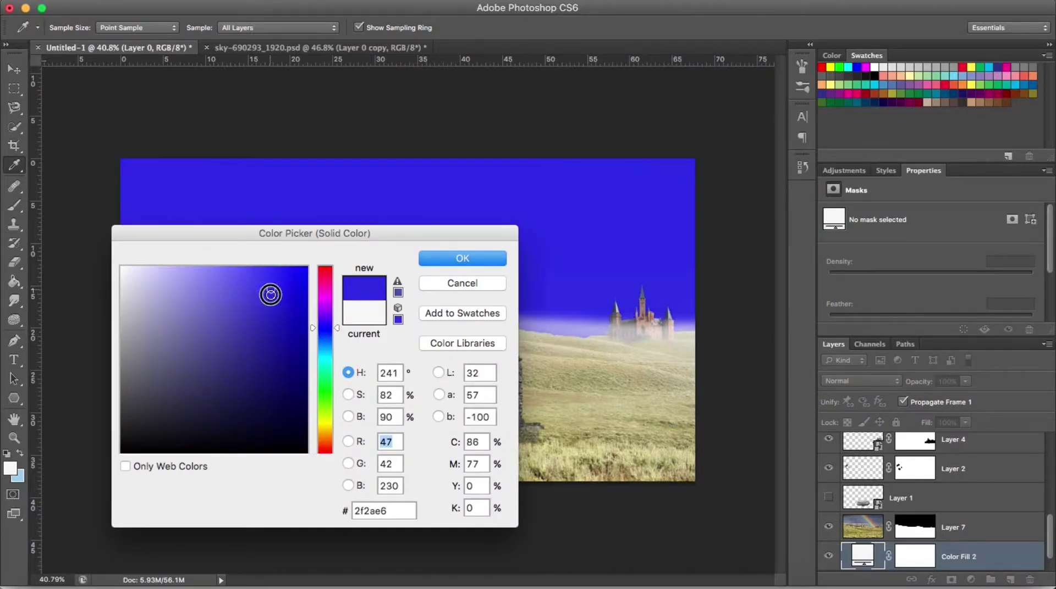
pyautogui.click(253, 333)
pyautogui.click(336, 336)
pyautogui.press('Return')
# Paint a soft moon glow into the top-left of the Color Fill 2 mask.
pyautogui.press('b')
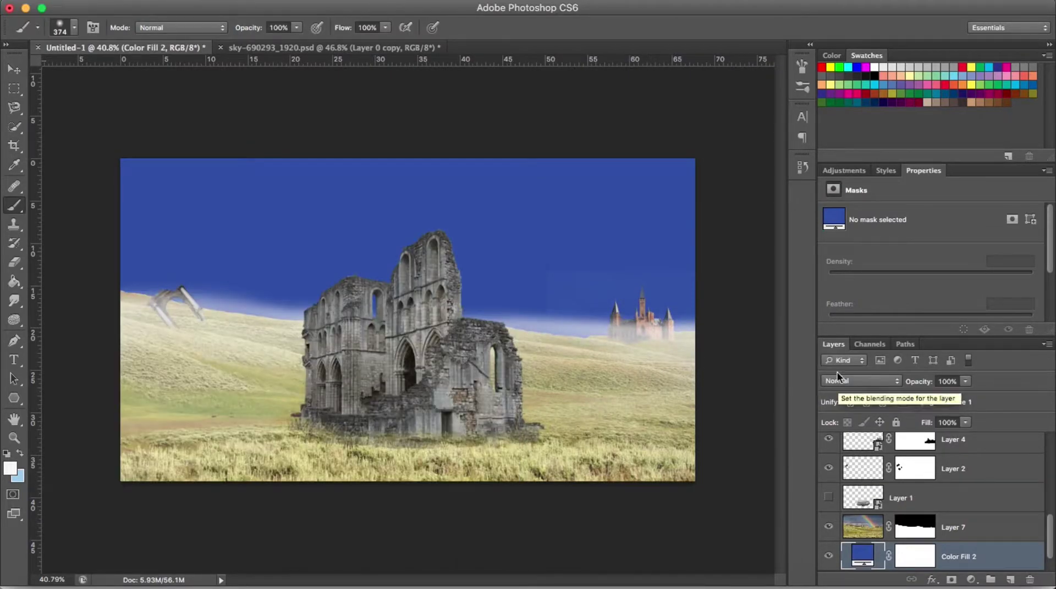
pyautogui.scroll(5, 908, 495)
pyautogui.scroll(-2, 907, 494)
pyautogui.click(914, 476)
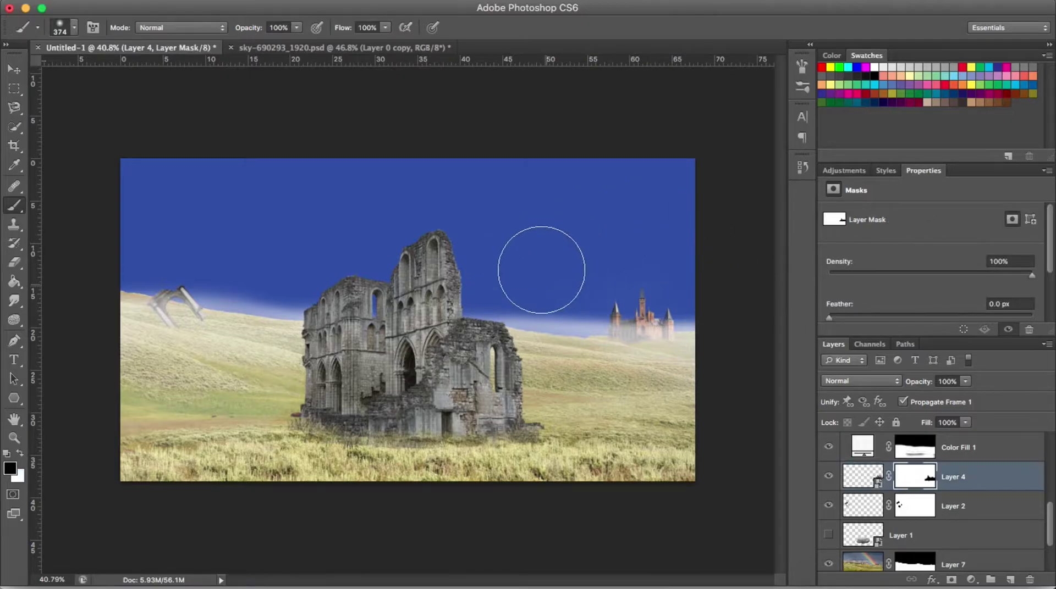
pyautogui.scroll(-3, 908, 495)
pyautogui.click(863, 523)
pyautogui.click(914, 523)
pyautogui.moveTo(253, 175)
pyautogui.mouseDown()
pyautogui.moveTo(151, 177)
pyautogui.moveTo(774, 203)
pyautogui.moveTo(217, 165)
pyautogui.moveTo(560, 137)
pyautogui.mouseUp()
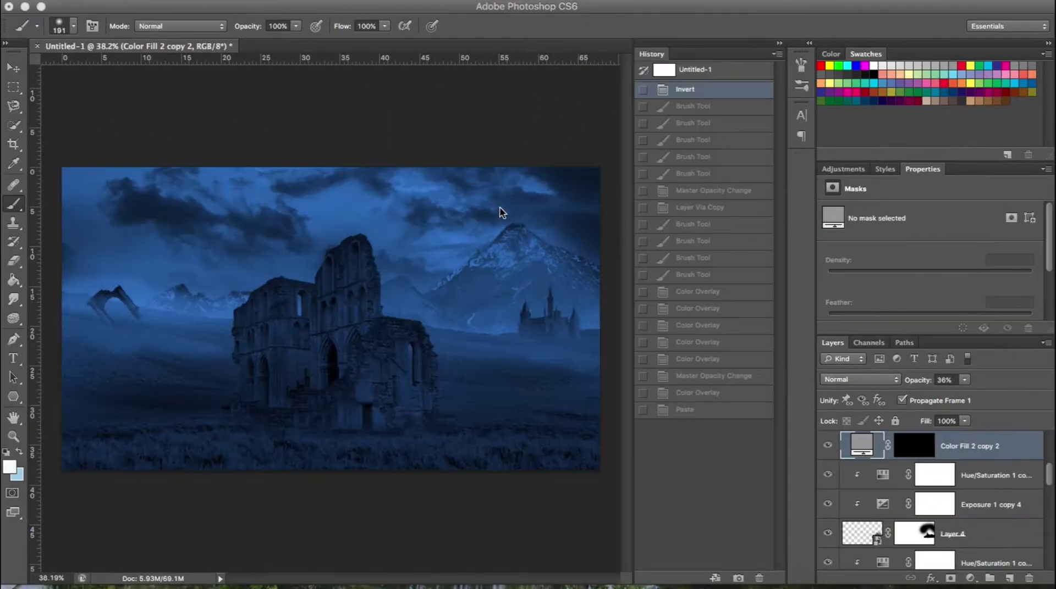
# Step forward through History to restore the fog painting, opacity change, layer copy and fog brush strokes.
pyautogui.click(694, 107)
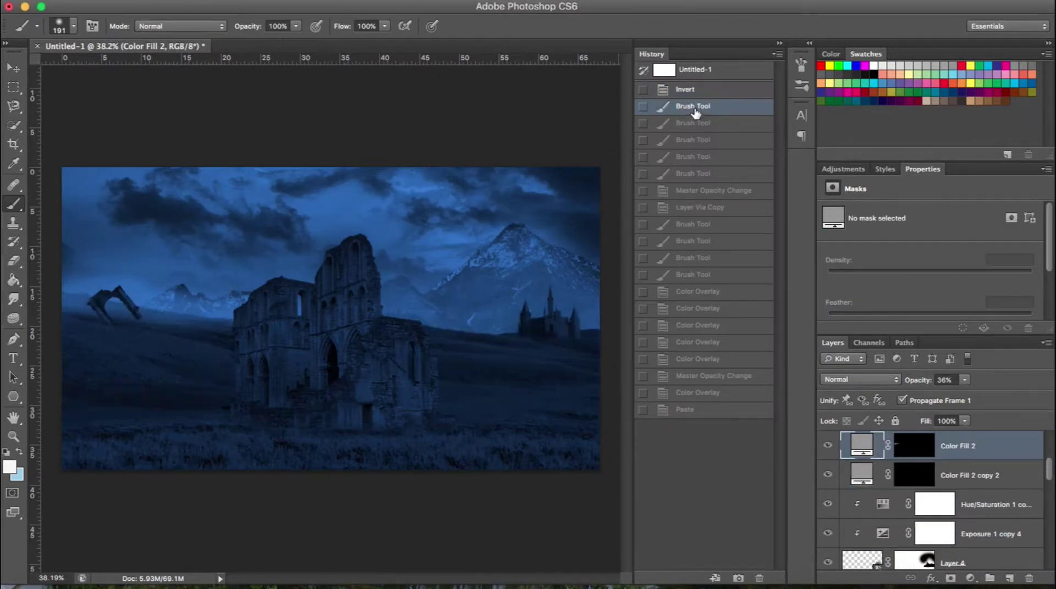
pyautogui.click(696, 122)
pyautogui.click(696, 141)
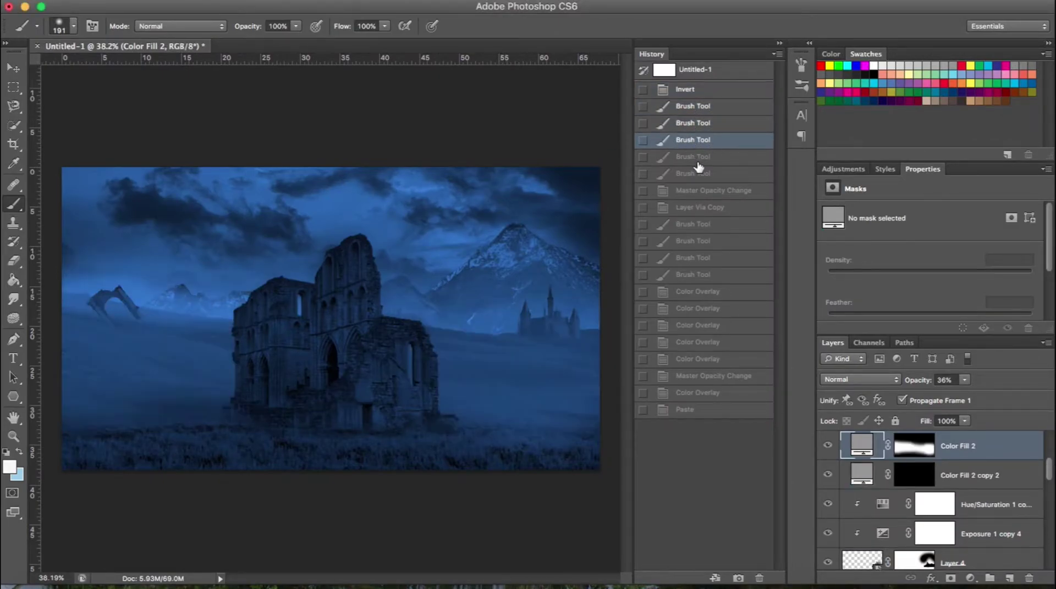
pyautogui.click(697, 156)
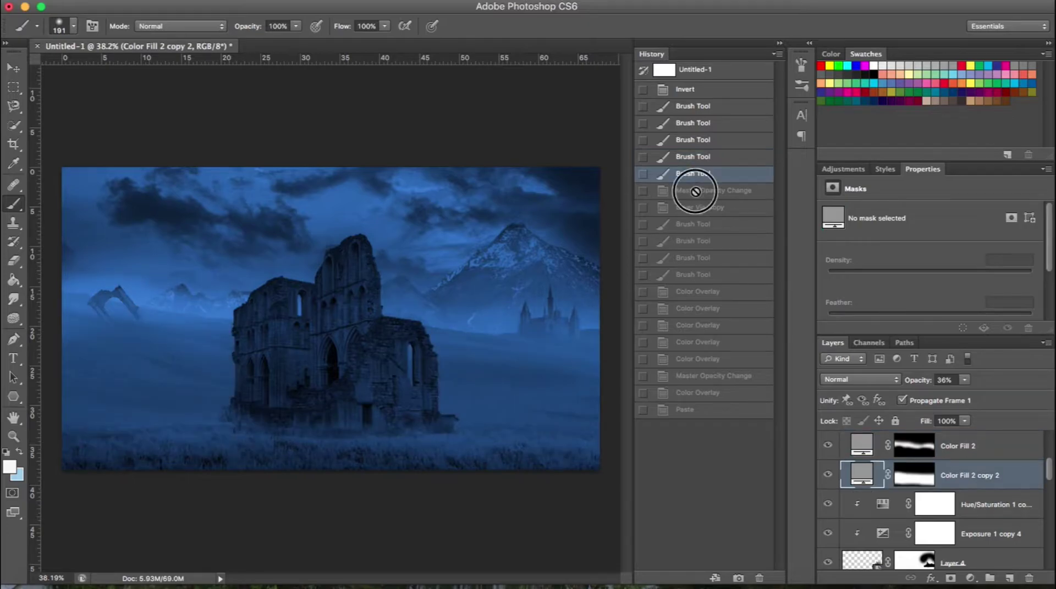
pyautogui.click(695, 191)
pyautogui.click(691, 225)
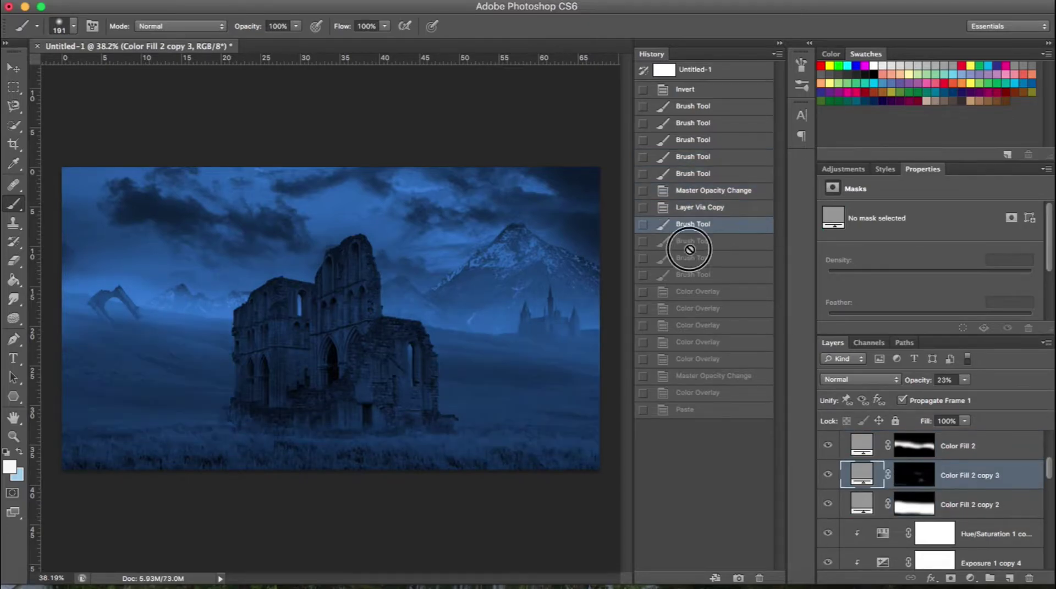
pyautogui.click(691, 258)
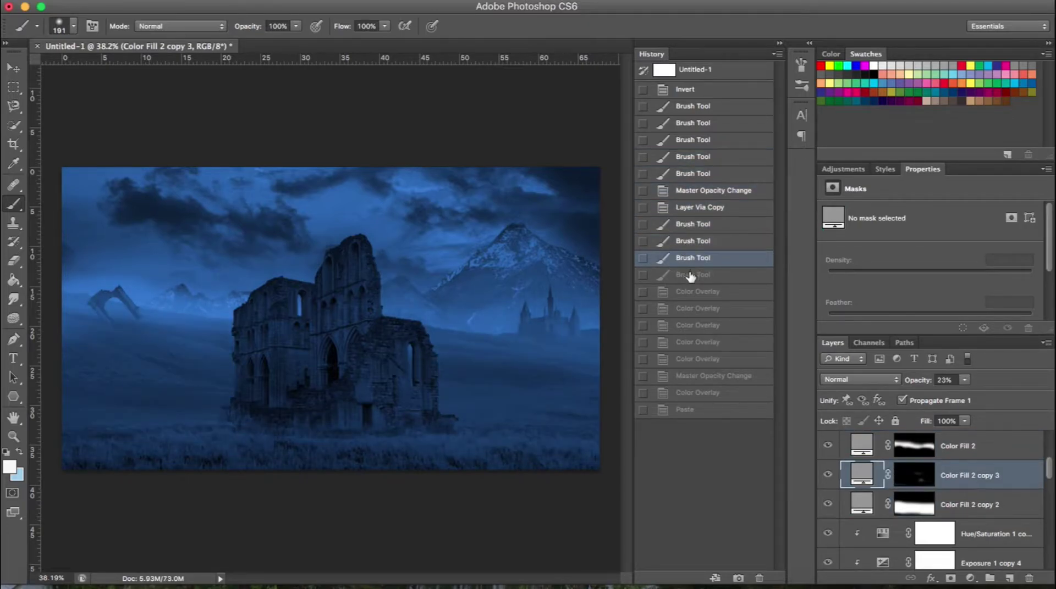
pyautogui.click(691, 275)
# Restore the Color Overlay steps, Layer 10's opacity change and the pasted moon image from History.
pyautogui.click(686, 291)
pyautogui.click(685, 310)
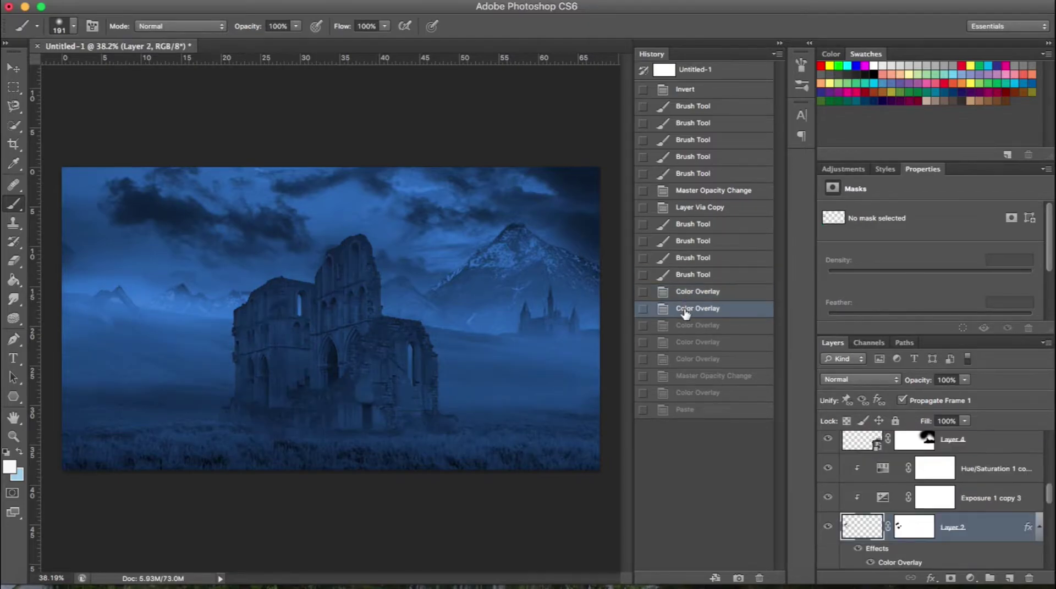
pyautogui.click(680, 326)
pyautogui.click(682, 342)
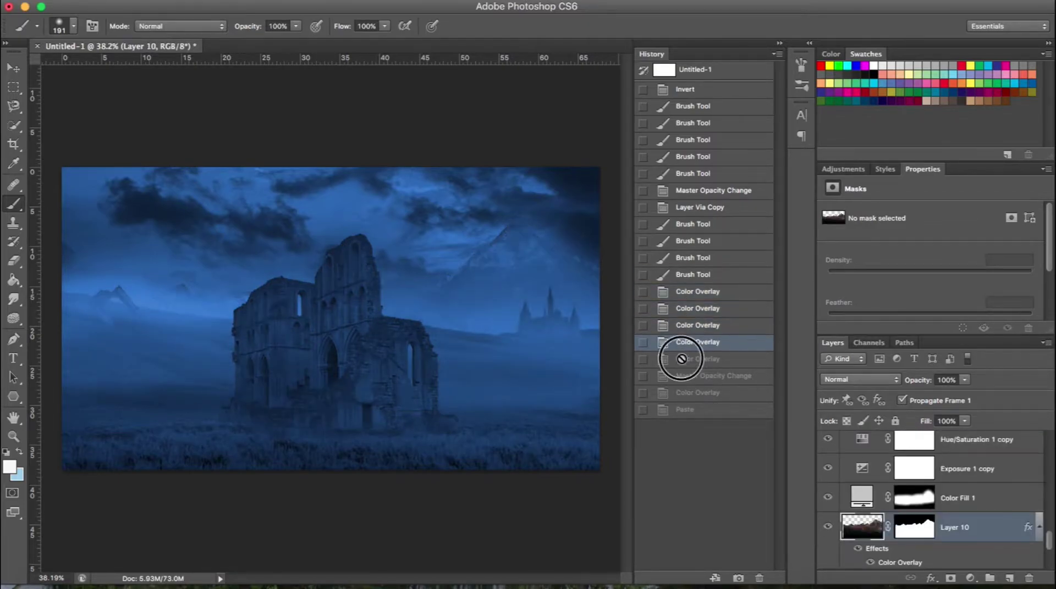
pyautogui.click(678, 376)
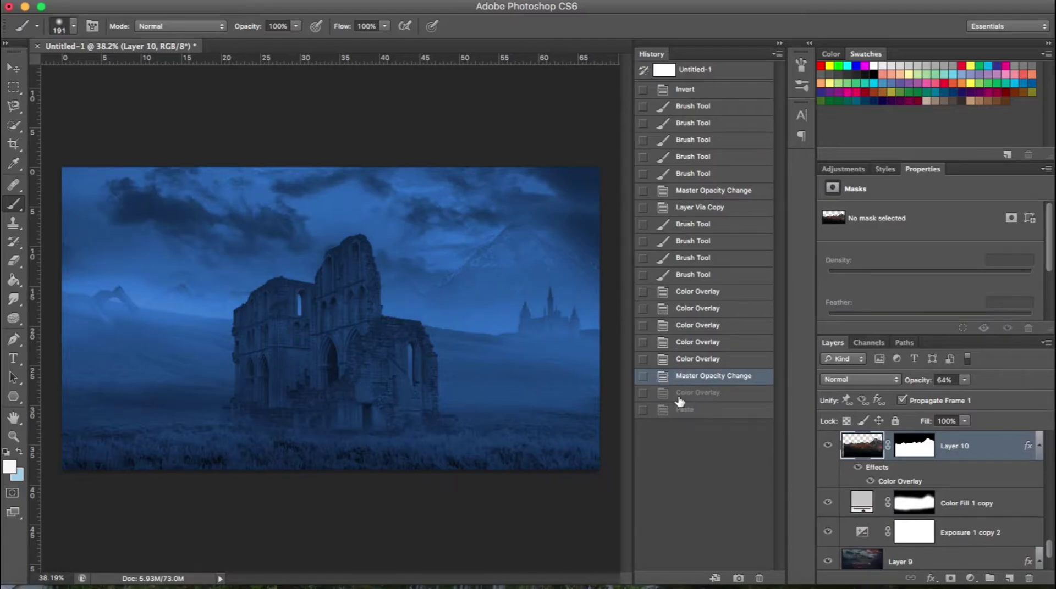
pyautogui.click(680, 394)
# Free Transform the moon smaller and place it in the upper-left sky.
pyautogui.hotkey('ctrl', 't')
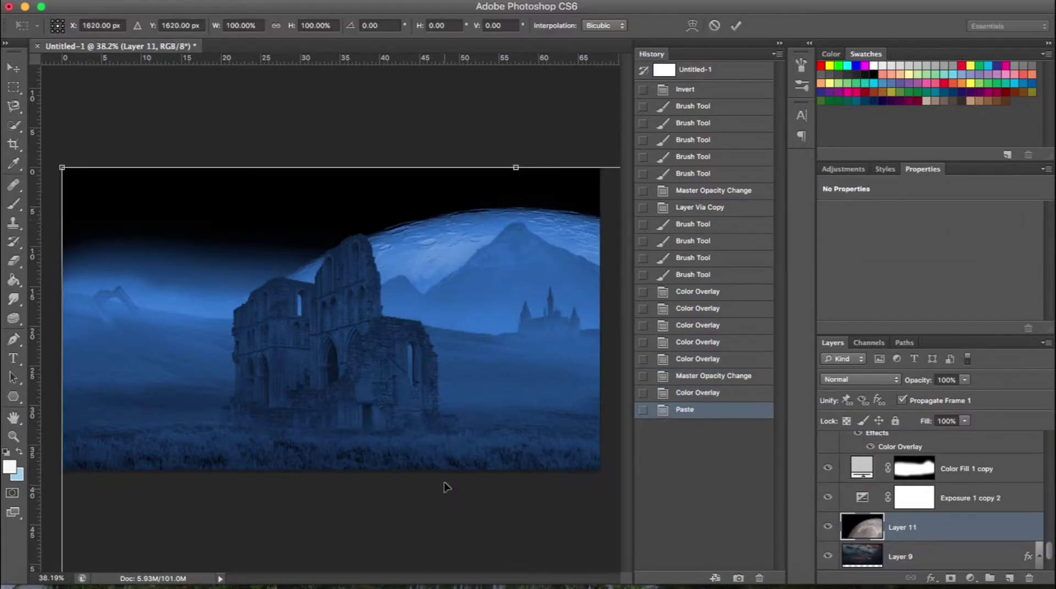
pyautogui.moveTo(446, 487); pyautogui.dragTo(465, 455)
pyautogui.moveTo(236, 279)
pyautogui.mouseDown()
pyautogui.moveTo(502, 501)
pyautogui.moveTo(110, 259)
pyautogui.moveTo(327, 270)
pyautogui.moveTo(235, 217)
pyautogui.moveTo(156, 209)
pyautogui.mouseUp()
pyautogui.press('Return')
# Move Layer 11 up the layer stack, trying and releasing clipping masks on it.
pyautogui.scroll(2, 970, 531)
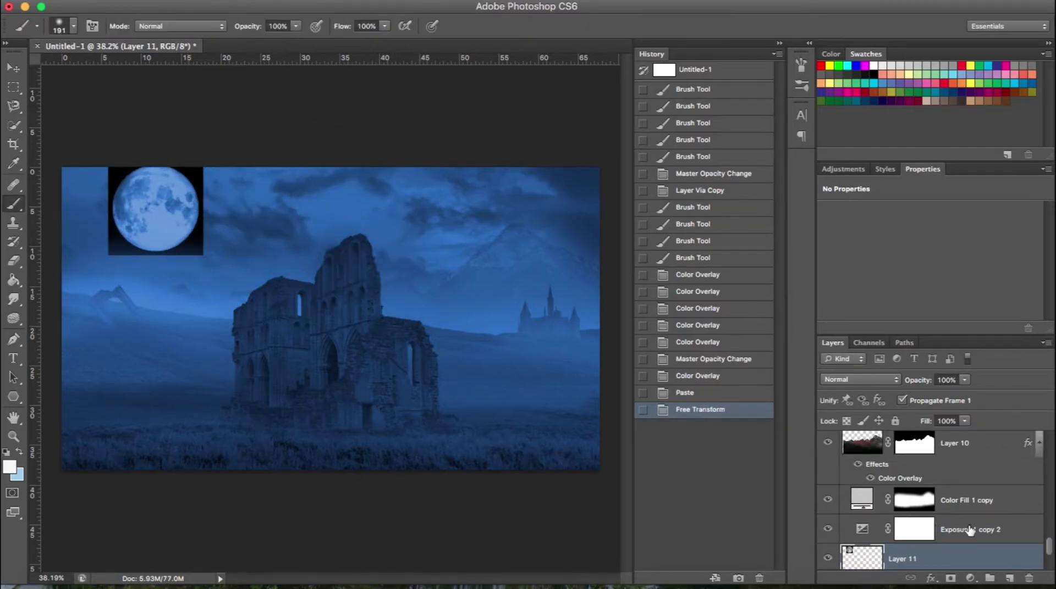
pyautogui.moveTo(935, 558); pyautogui.dragTo(962, 474)
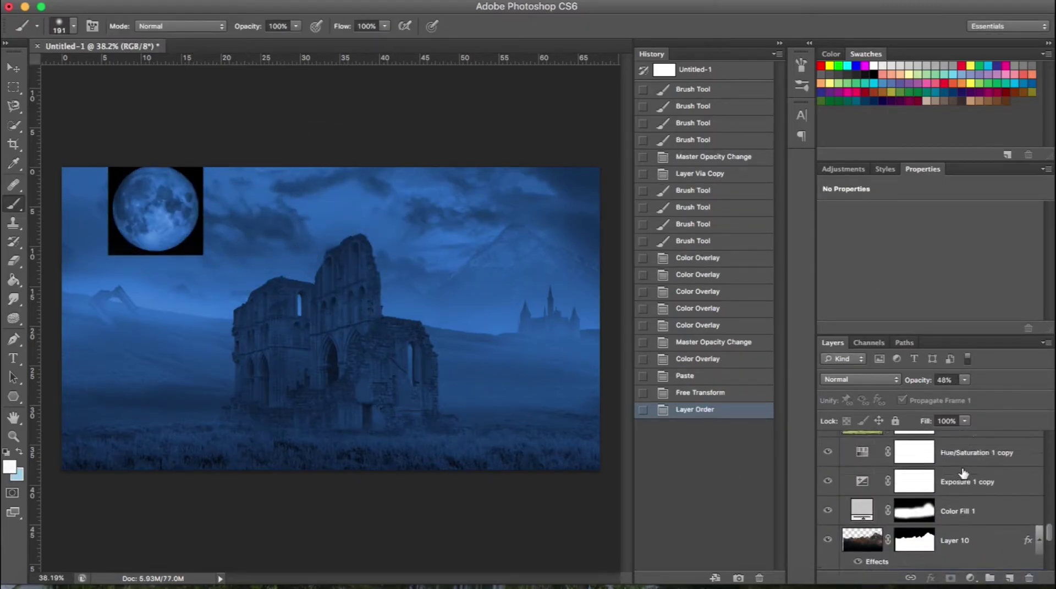
pyautogui.keyDown('alt'); pyautogui.click(962, 469); pyautogui.keyUp('alt')
pyautogui.keyDown('alt'); pyautogui.click(963, 526); pyautogui.keyUp('alt')
pyautogui.keyDown('alt'); pyautogui.click(983, 466); pyautogui.keyUp('alt')
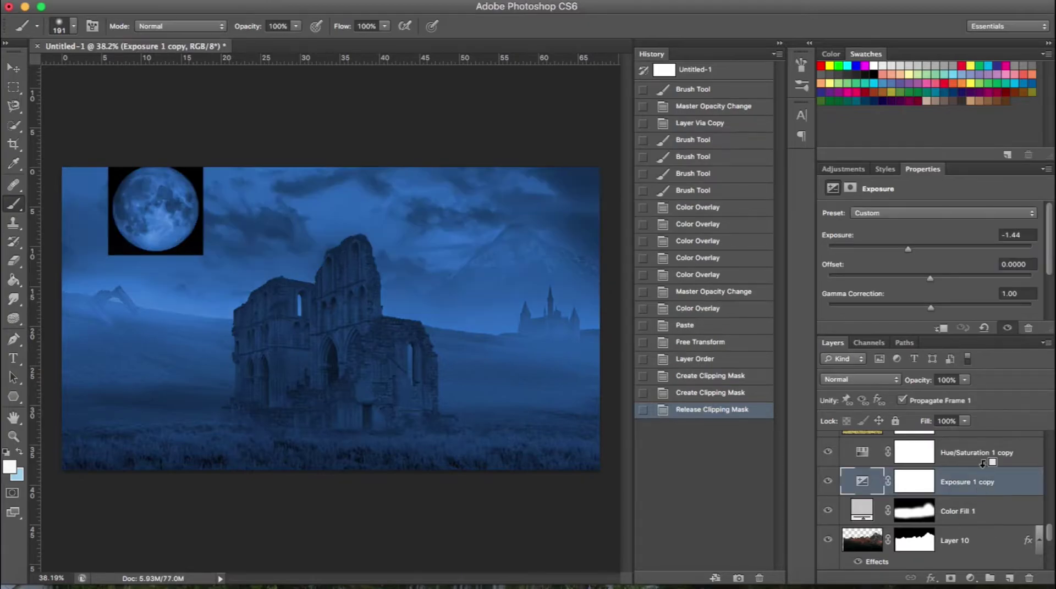
pyautogui.keyDown('alt'); pyautogui.click(982, 464); pyautogui.keyUp('alt')
pyautogui.moveTo(973, 456)
pyautogui.mouseDown()
pyautogui.moveTo(913, 410)
pyautogui.moveTo(914, 468)
pyautogui.mouseUp()
# Magic Wand the black square around the moon and delete it.
pyautogui.click(308, 1)
pyautogui.press('w')
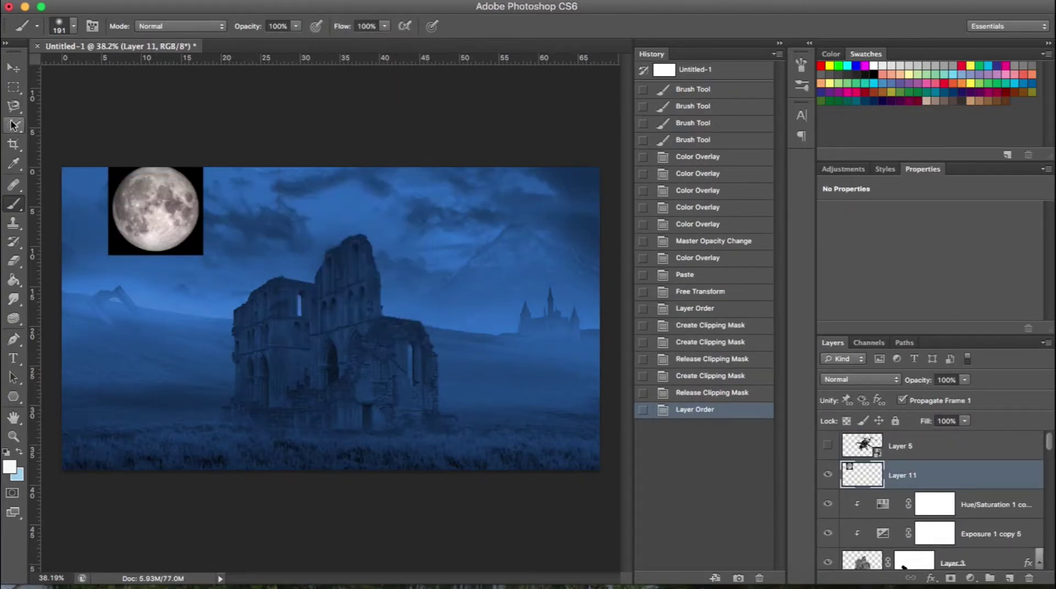
pyautogui.click(117, 172)
pyautogui.hotkey('ctrl', 't')
pyautogui.press('Return')
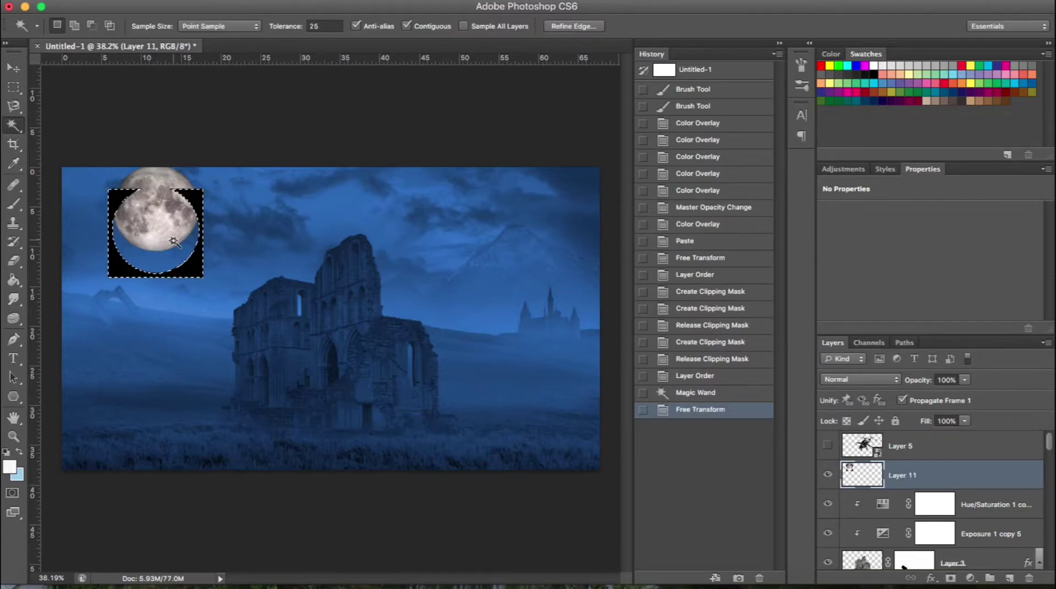
pyautogui.press('Delete')
# Rescale the moon to fit its circle and delete the leftover black bar above it.
pyautogui.hotkey('ctrl', 't')
pyautogui.moveTo(203, 251)
pyautogui.mouseDown()
pyautogui.moveTo(226, 285)
pyautogui.moveTo(187, 250)
pyautogui.mouseUp()
pyautogui.press('Return')
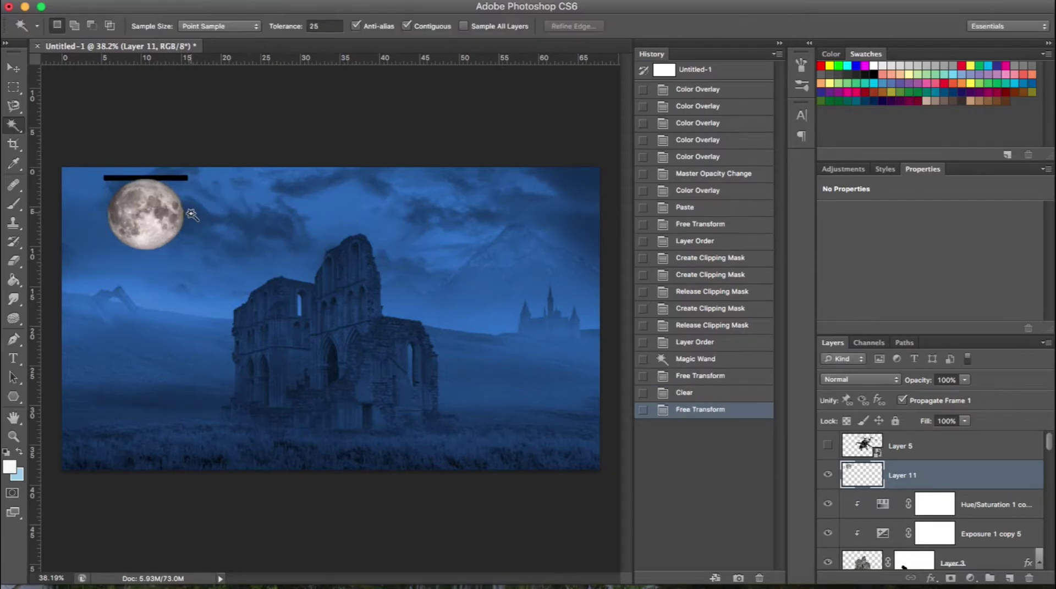
pyautogui.click(323, 3)
pyautogui.click(146, 178)
pyautogui.press('Delete')
pyautogui.hotkey('ctrl', 'd')
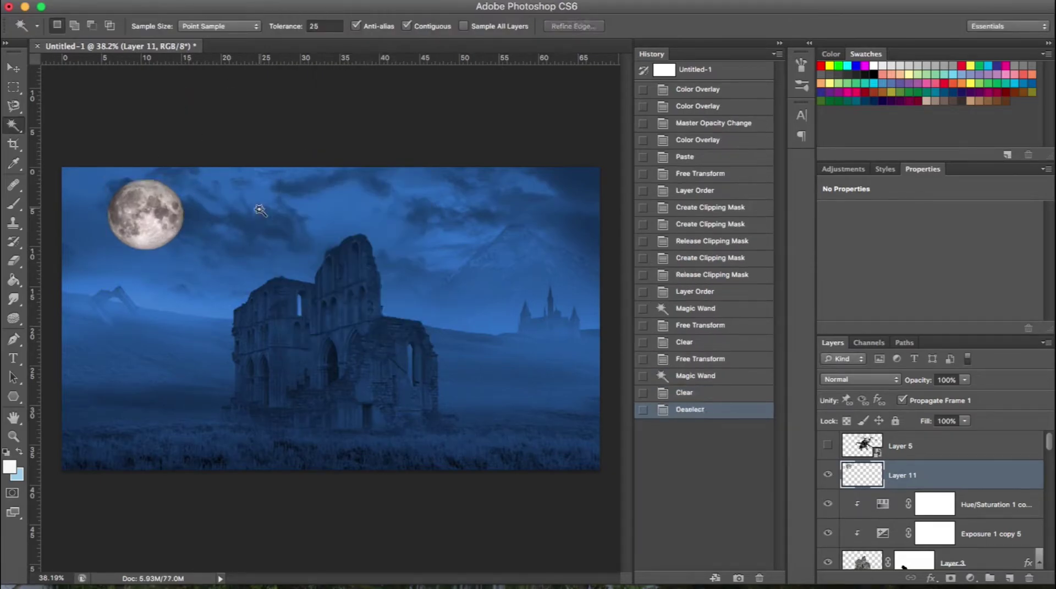
# Set the moon layer to 51% opacity, discard its trial mask, and move it above Layer 9.
pyautogui.press('b')
pyautogui.click(950, 578)
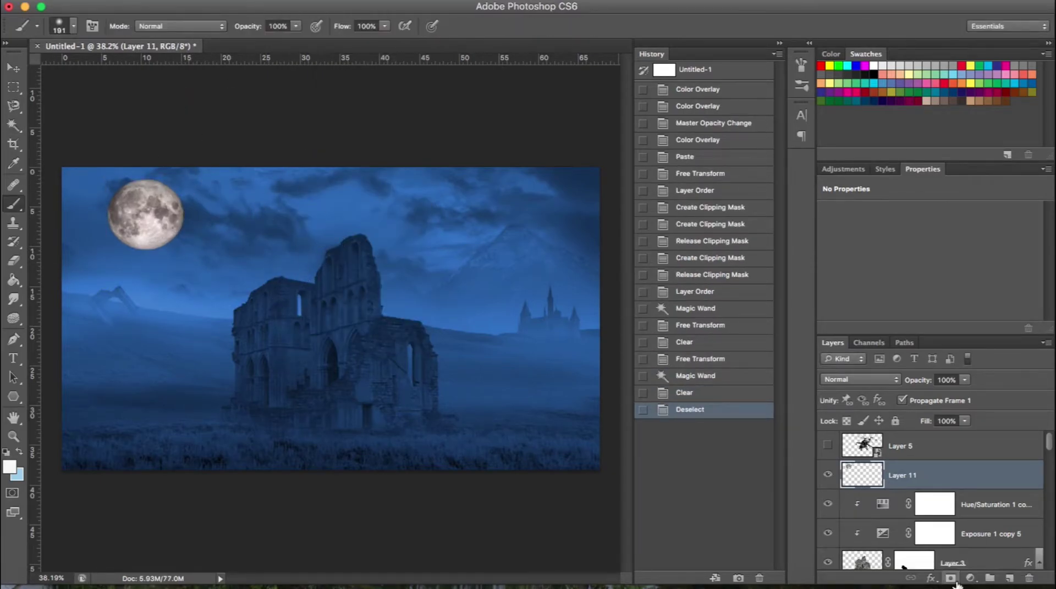
pyautogui.moveTo(84, 197); pyautogui.dragTo(111, 259)
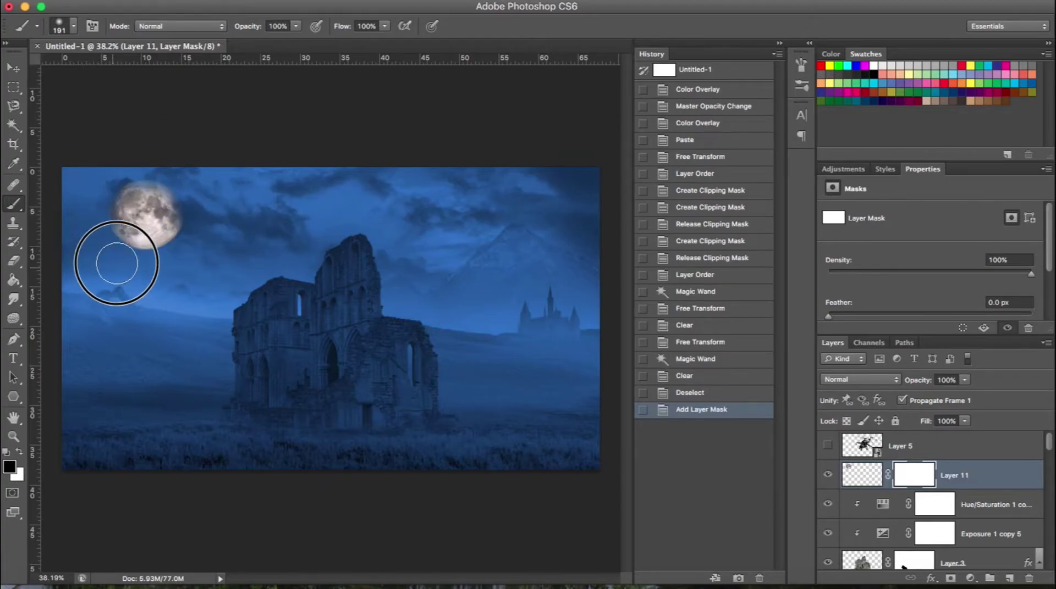
pyautogui.moveTo(964, 380); pyautogui.dragTo(958, 405)
pyautogui.rightClick(918, 473)
pyautogui.click(880, 456)
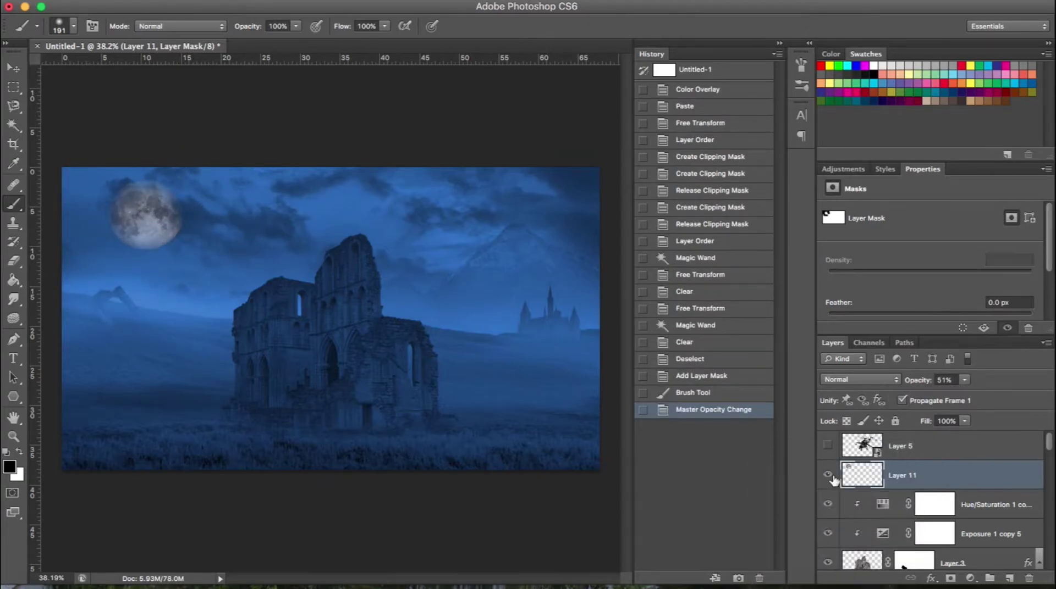
pyautogui.moveTo(927, 468); pyautogui.dragTo(911, 491)
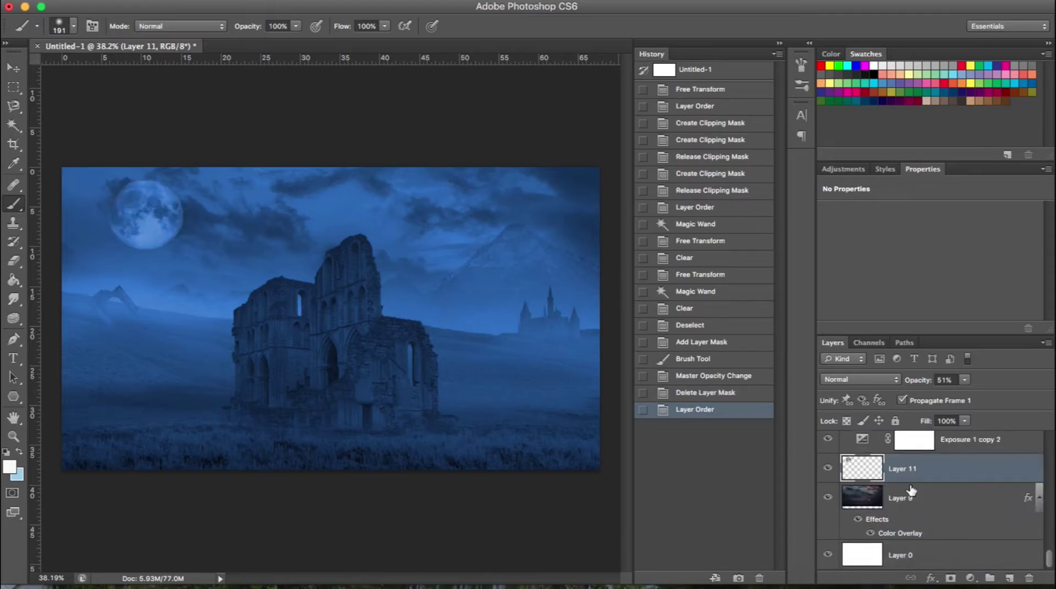
pyautogui.scroll(3, 921, 471)
pyautogui.click(914, 466)
# Try clipping the adjustments onto the moon layer, undoing and redoing the clip.
pyautogui.press('d')
pyautogui.press('x')
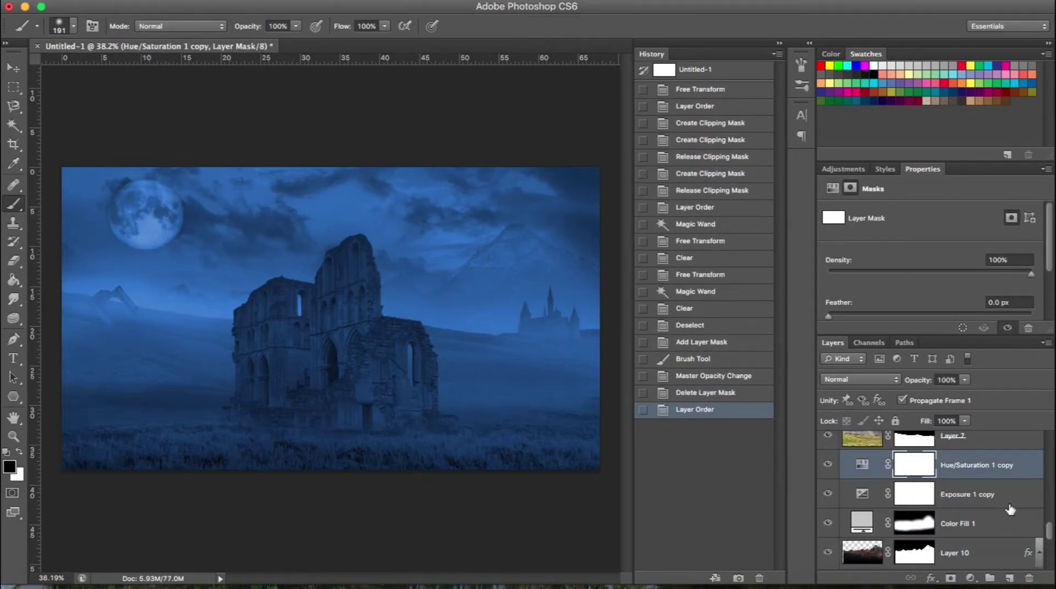
pyautogui.scroll(-2, 1010, 510)
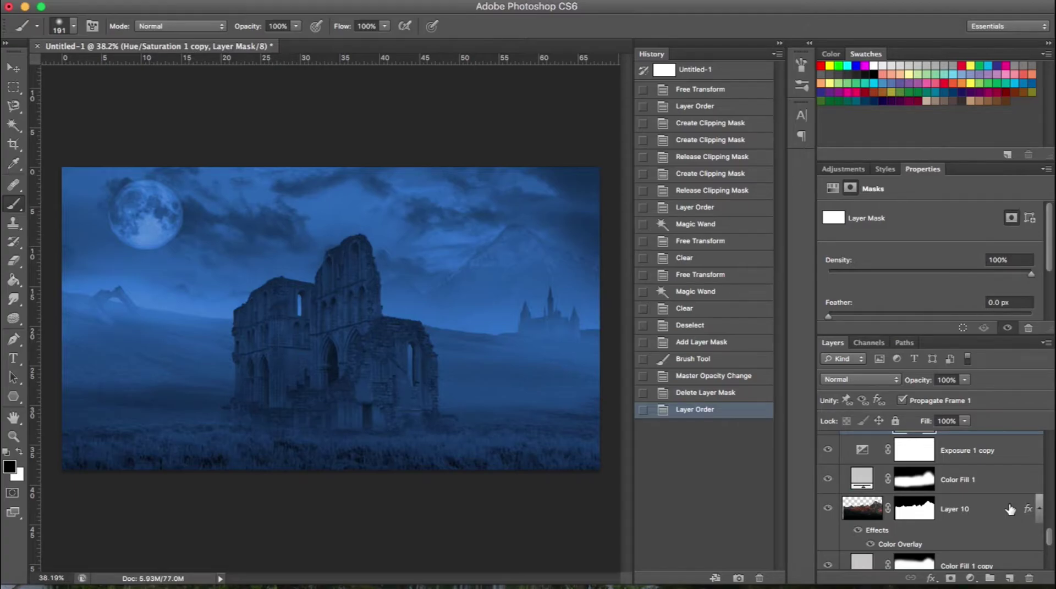
pyautogui.scroll(-2, 1010, 510)
pyautogui.keyDown('alt'); pyautogui.click(997, 526); pyautogui.keyUp('alt')
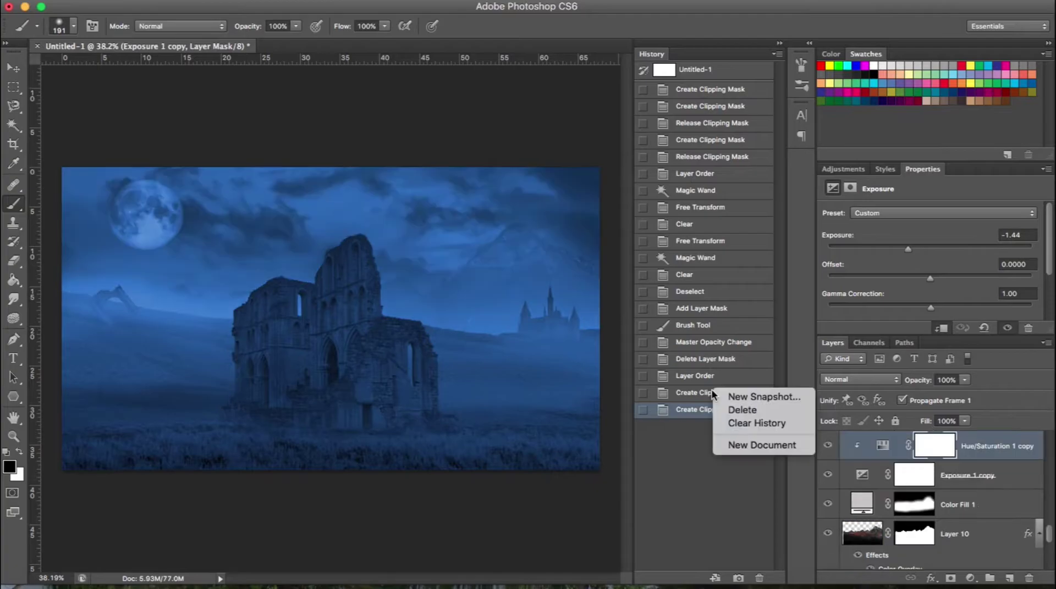
pyautogui.hotkey('ctrl', 'z')
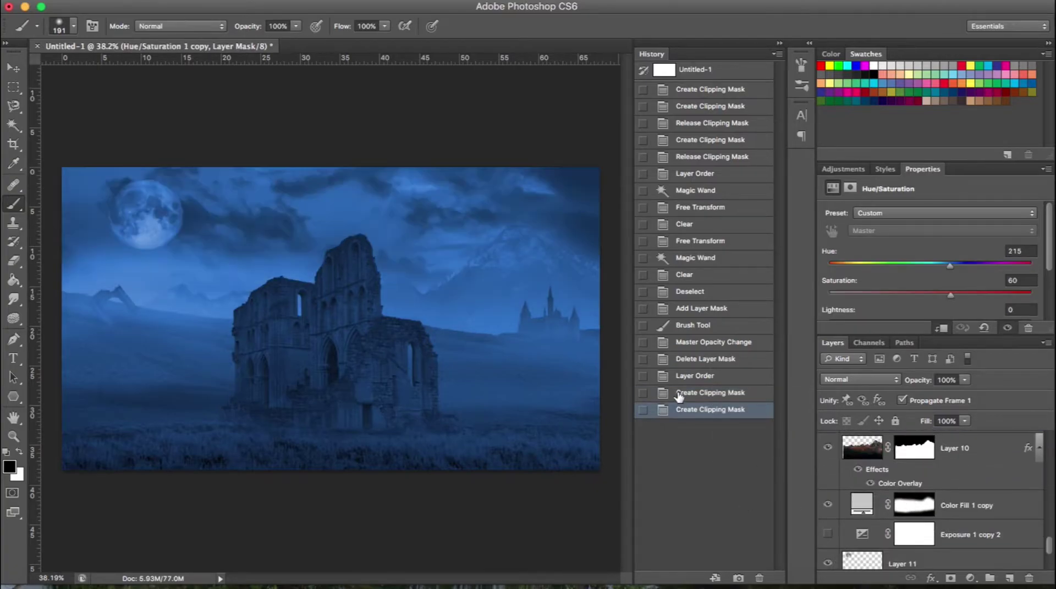
pyautogui.hotkey('ctrl', 'z')
pyautogui.hotkey('ctrl', 'z')
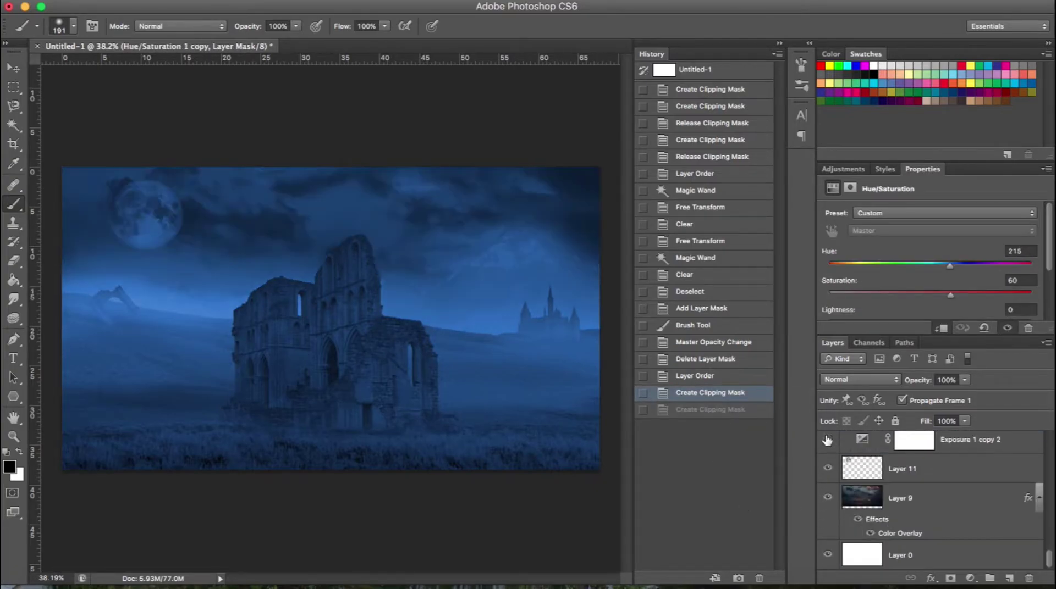
pyautogui.scroll(5, 879, 495)
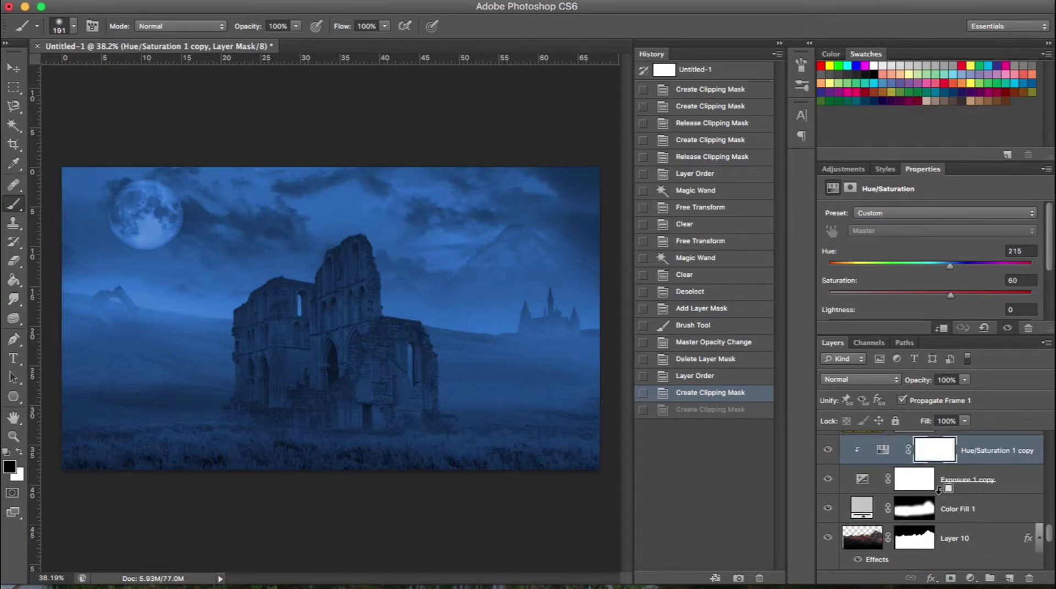
pyautogui.hotkey('ctrl', 'shift', 'z')
# Duplicate the Exposure 1 copy adjustment, move it up the stack and clip adjustments below.
pyautogui.click(938, 484)
pyautogui.hotkey('ctrl', 'j')
pyautogui.moveTo(939, 481)
pyautogui.mouseDown()
pyautogui.moveTo(981, 456)
pyautogui.moveTo(947, 509)
pyautogui.moveTo(967, 492)
pyautogui.mouseUp()
pyautogui.scroll(-3, 949, 502)
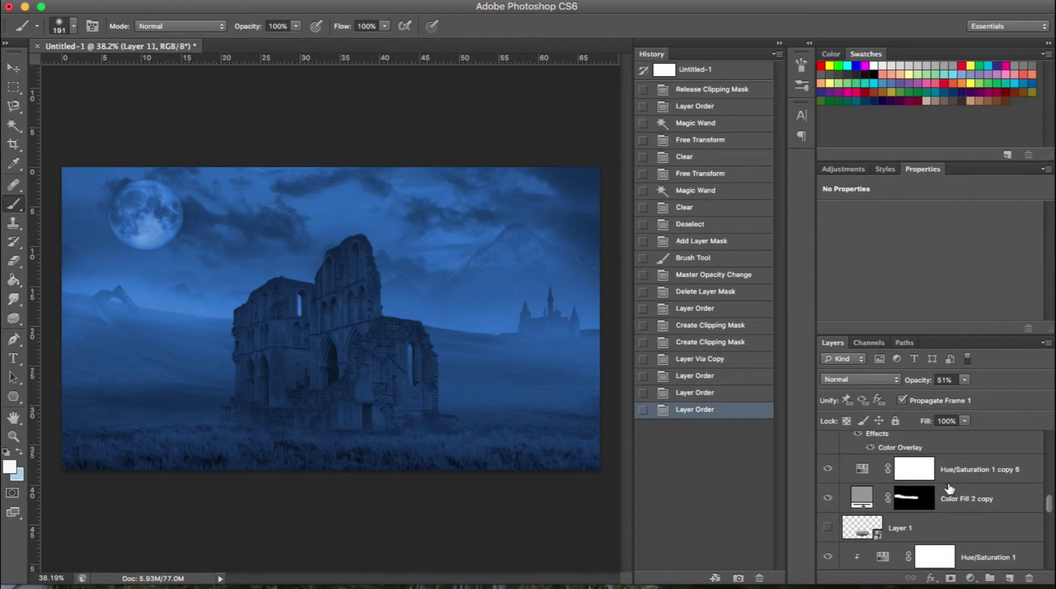
pyautogui.keyDown('alt'); pyautogui.click(953, 482); pyautogui.keyUp('alt')
pyautogui.scroll(3, 953, 484)
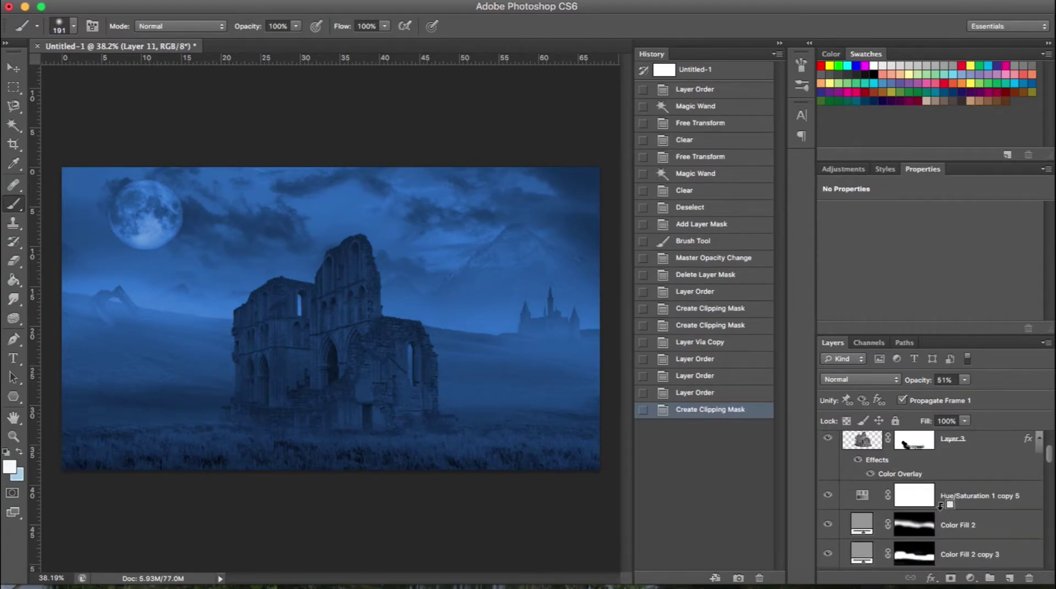
pyautogui.keyDown('alt'); pyautogui.click(946, 511); pyautogui.keyUp('alt')
pyautogui.scroll(-3, 980, 544)
pyautogui.keyDown('shift'); pyautogui.click(981, 475); pyautogui.keyUp('shift')
pyautogui.rightClick(984, 476)
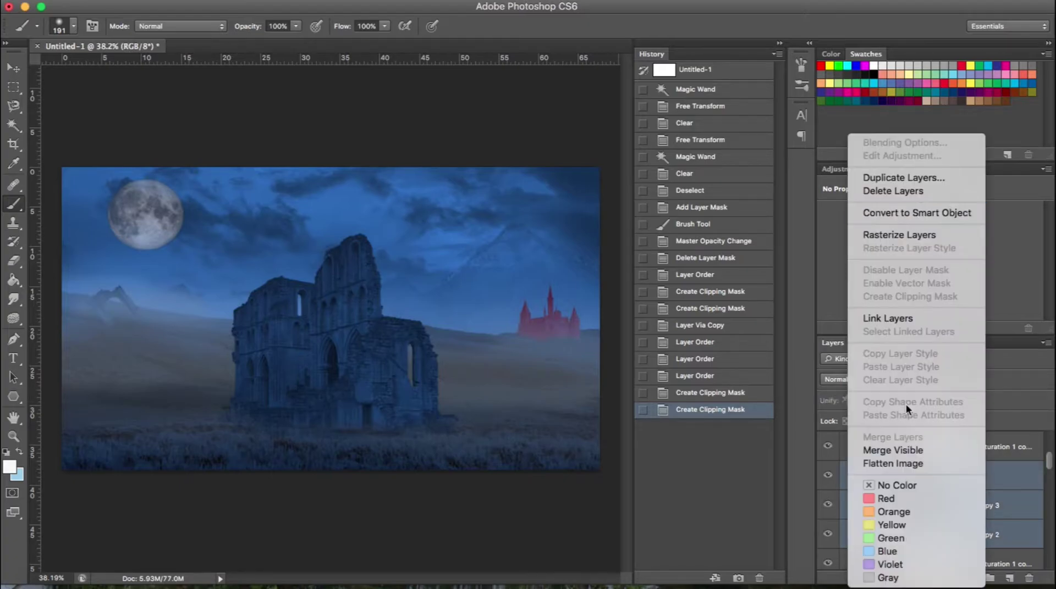
pyautogui.press('Escape')
# Duplicate the Hue 215, Saturation 60 Hue/Saturation layer, move it under a Color Fill, and clip it.
pyautogui.scroll(2, 938, 526)
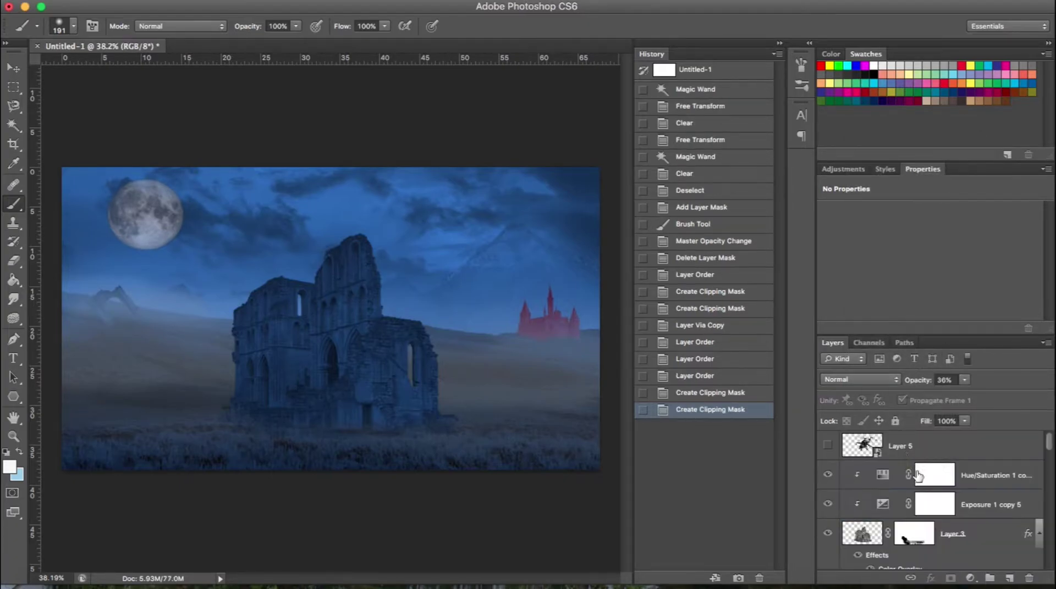
pyautogui.click(974, 470)
pyautogui.press('super+h')
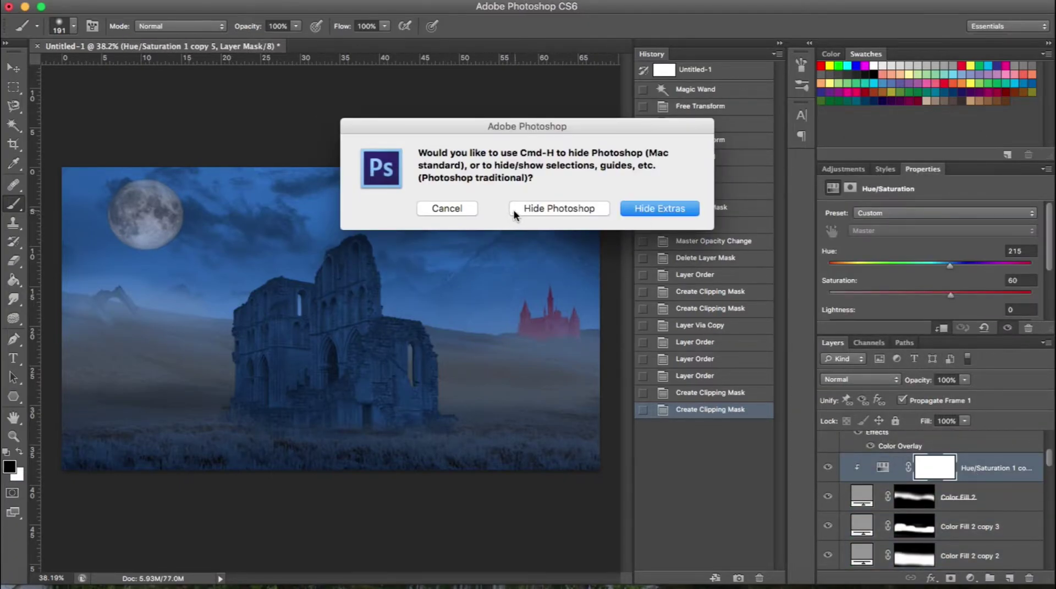
pyautogui.click(462, 209)
pyautogui.press('super+j')
pyautogui.press('super+bracketleft')
pyautogui.press('super+alt+g')
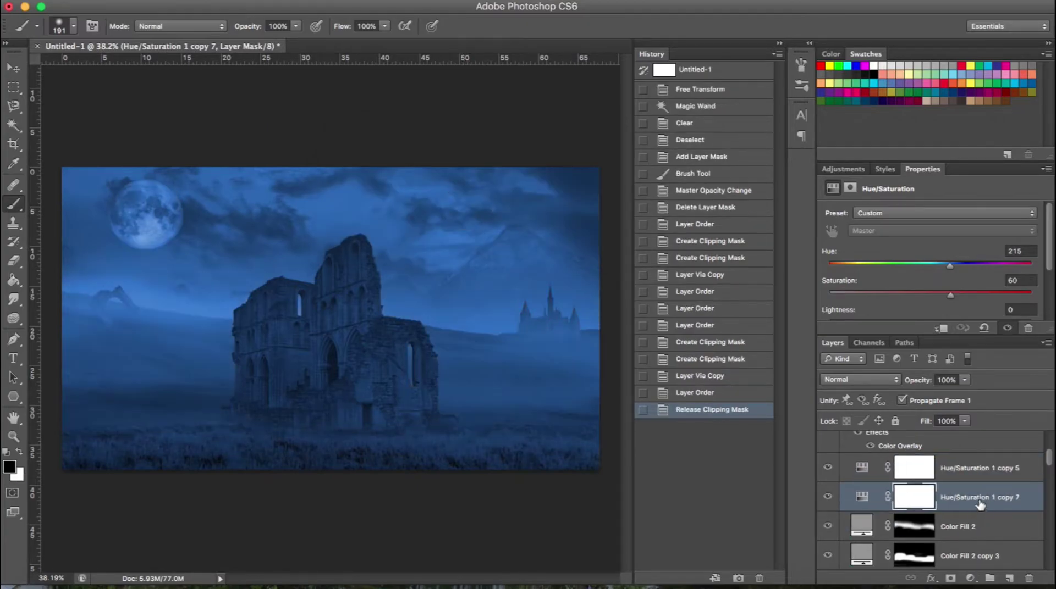
pyautogui.press('super+bracketleft')
pyautogui.press('super+alt+g')
# Make two more Hue/Saturation copies, moving each under the next Color Fill layer and clipping it.
pyautogui.press('super+alt+g')
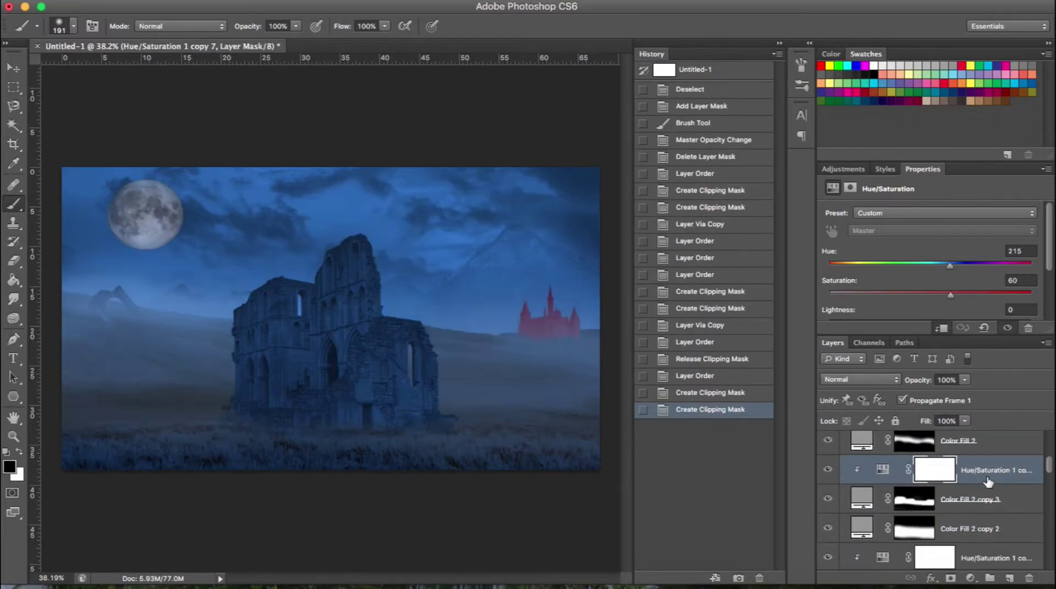
pyautogui.press('super+j')
pyautogui.press('super+bracketleft')
pyautogui.press('super+alt+g')
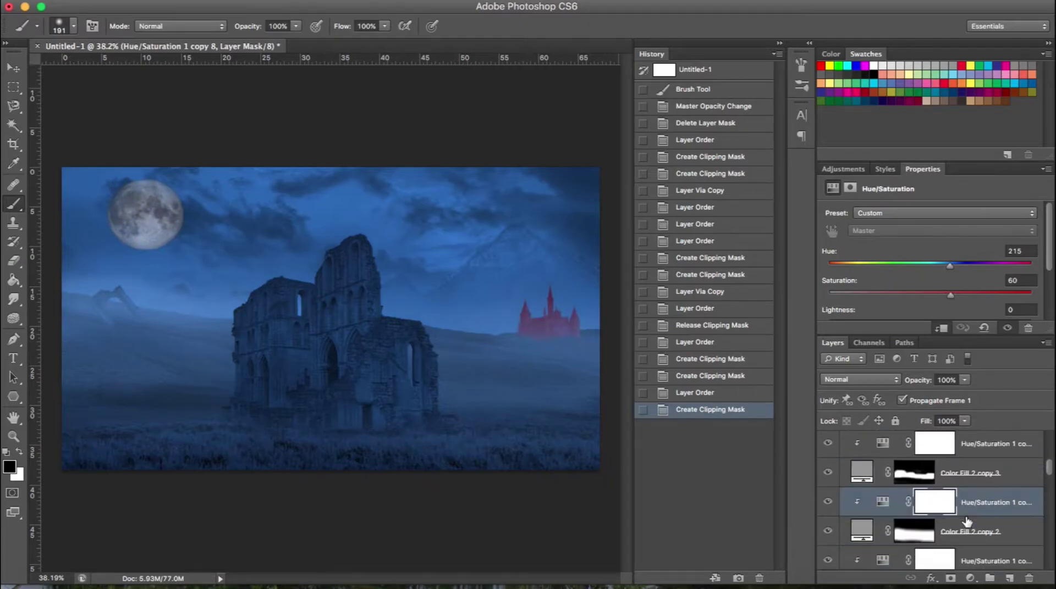
pyautogui.scroll(-2, 967, 521)
pyautogui.press('super+j')
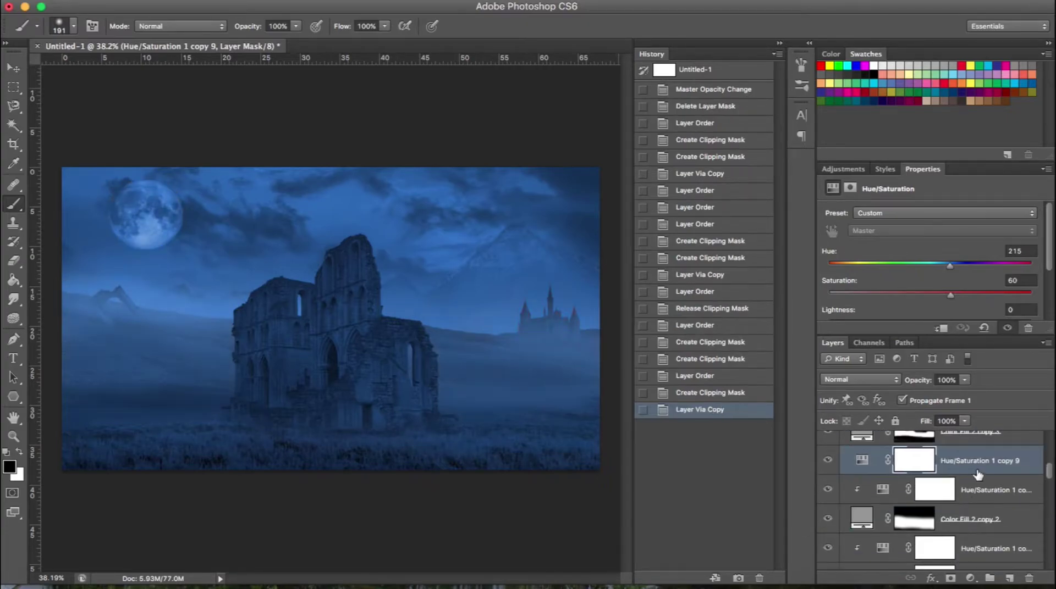
pyautogui.press('super+bracketleft')
# Select the moon layer (Layer 11) and adjust its opacity.
pyautogui.press('e')
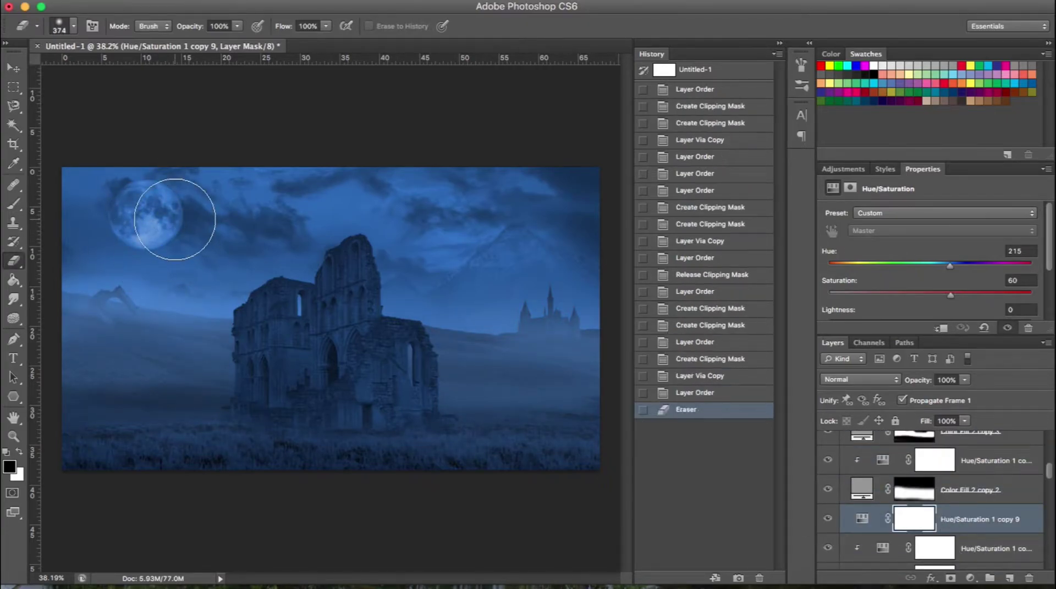
pyautogui.press('b')
pyautogui.click(146, 212)
pyautogui.scroll(-3, 962, 516)
pyautogui.scroll(-2, 962, 516)
pyautogui.scroll(2, 961, 515)
pyautogui.click(962, 516)
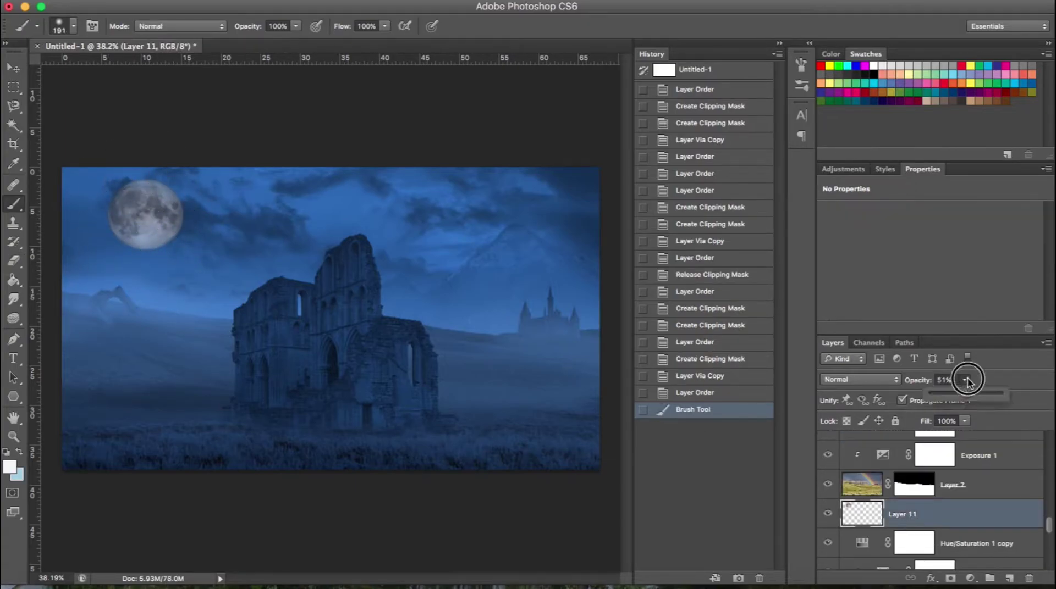
pyautogui.moveTo(949, 380); pyautogui.dragTo(954, 385)
# Add a Brightness/Contrast layer with Brightness 80, clipped to the moon layer.
pyautogui.click(970, 578)
pyautogui.click(978, 399)
pyautogui.moveTo(929, 246); pyautogui.dragTo(985, 253)
pyautogui.press('super+alt+g')
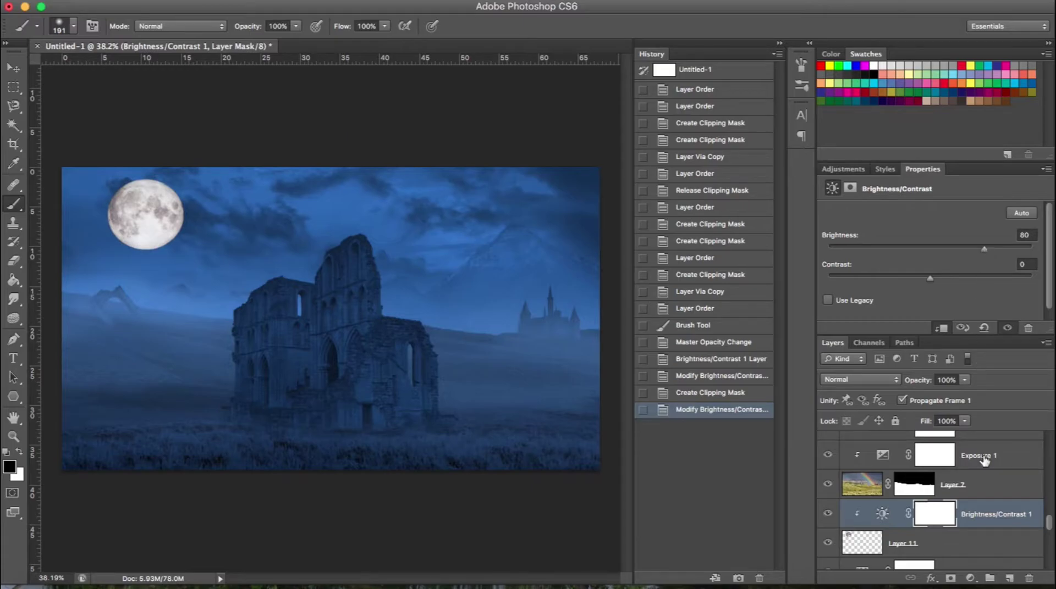
# Scale the moon to about 49% and move it slightly lower.
pyautogui.scroll(-3, 987, 495)
pyautogui.scroll(-2, 992, 551)
pyautogui.scroll(5, 993, 551)
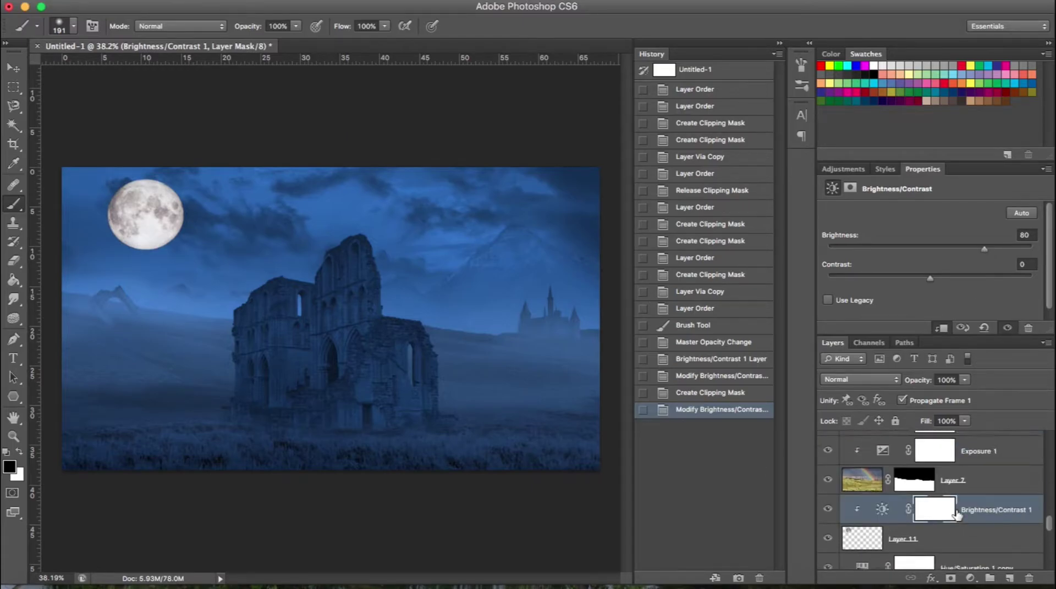
pyautogui.click(935, 518)
pyautogui.hotkey('ctrl', 't')
pyautogui.moveTo(184, 250)
pyautogui.mouseDown()
pyautogui.moveTo(146, 213)
pyautogui.moveTo(135, 250)
pyautogui.mouseUp()
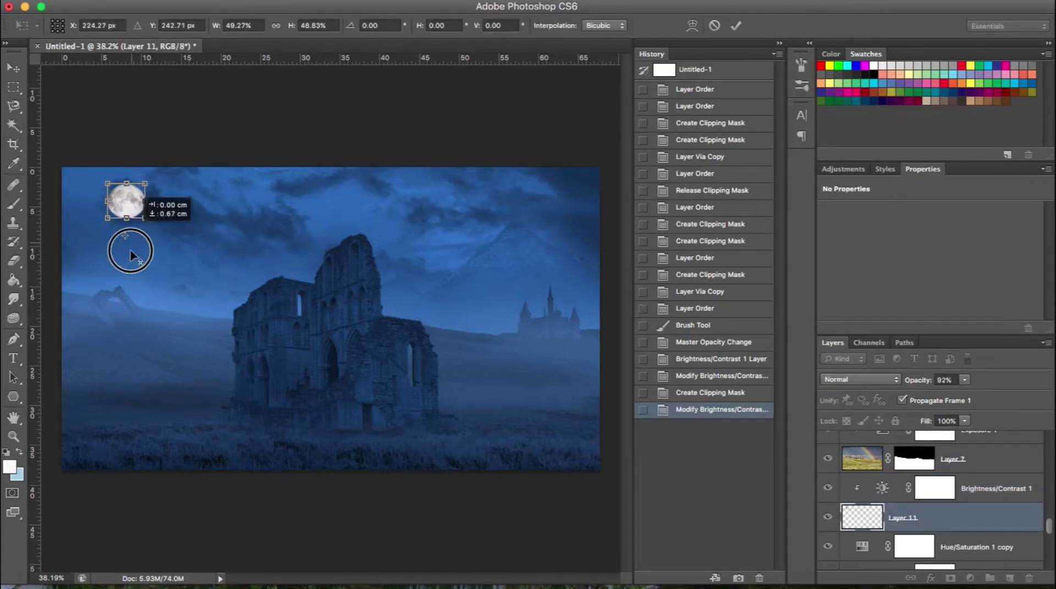
pyautogui.press('Return')
pyautogui.scroll(3, 1000, 492)
# Add a white Color Fill 3 with inverted mask, paint mist around ruins and castle at 21%.
pyautogui.click(1001, 491)
pyautogui.click(970, 579)
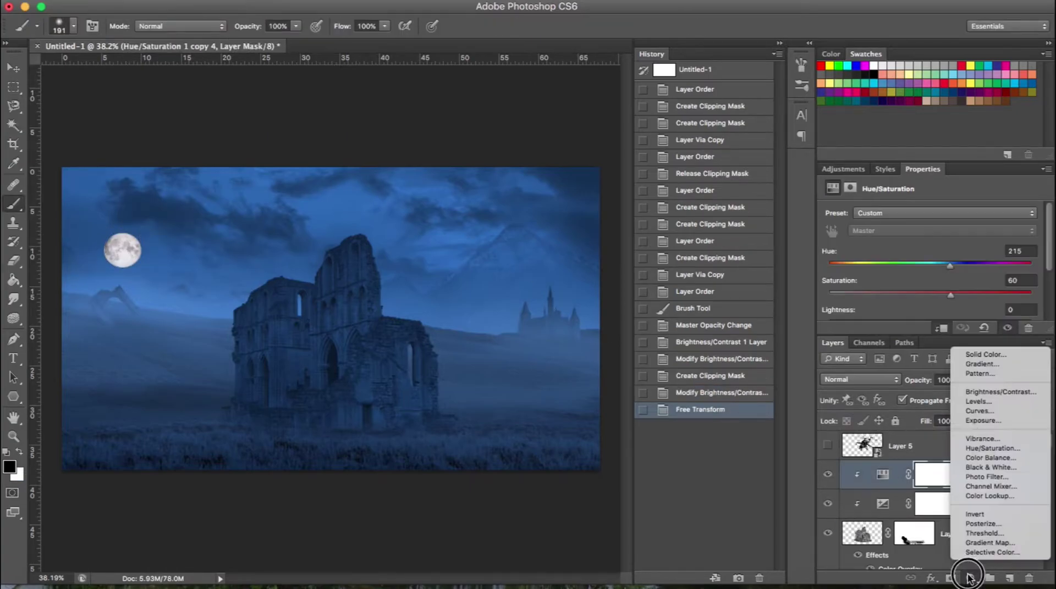
pyautogui.click(984, 429)
pyautogui.click(1006, 316)
pyautogui.moveTo(964, 380); pyautogui.dragTo(927, 400)
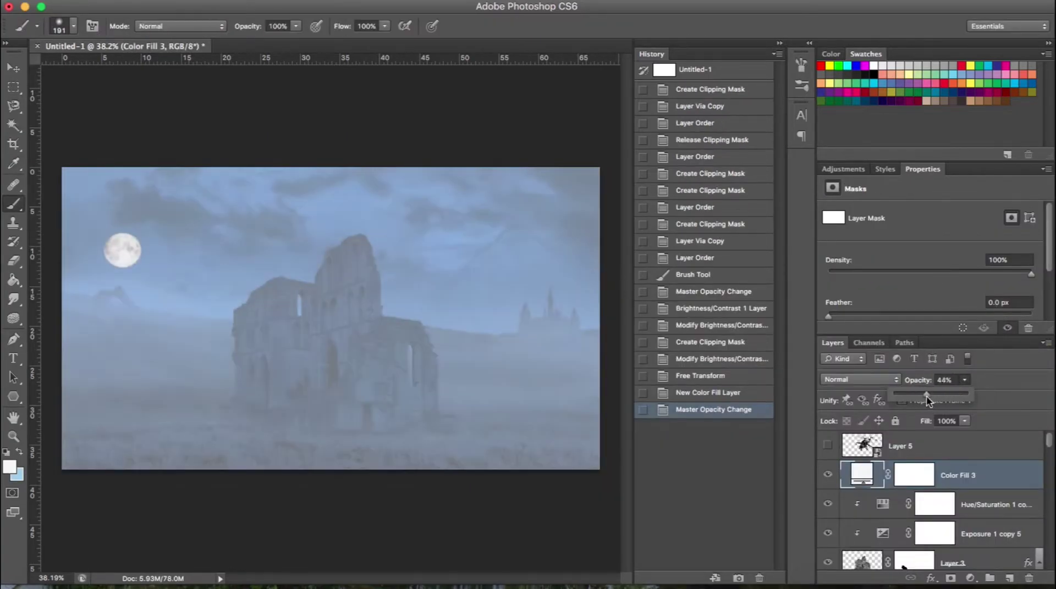
pyautogui.click(918, 483)
pyautogui.hotkey('ctrl', 'i')
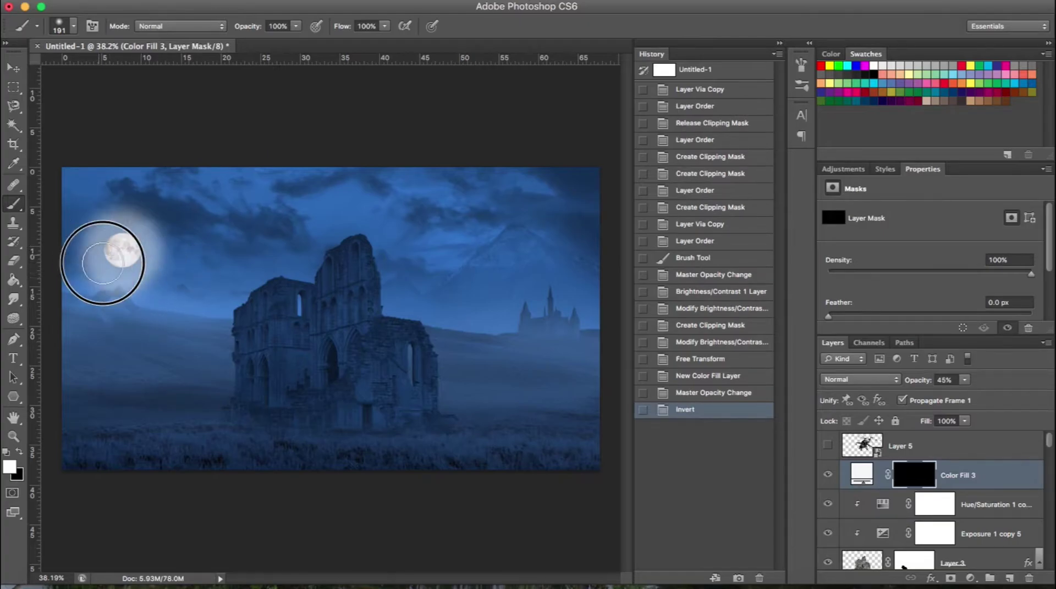
pyautogui.moveTo(291, 259)
pyautogui.mouseDown()
pyautogui.moveTo(138, 231)
pyautogui.moveTo(318, 236)
pyautogui.moveTo(118, 247)
pyautogui.mouseUp()
pyautogui.moveTo(489, 280)
pyautogui.mouseDown()
pyautogui.moveTo(271, 259)
pyautogui.moveTo(487, 314)
pyautogui.mouseUp()
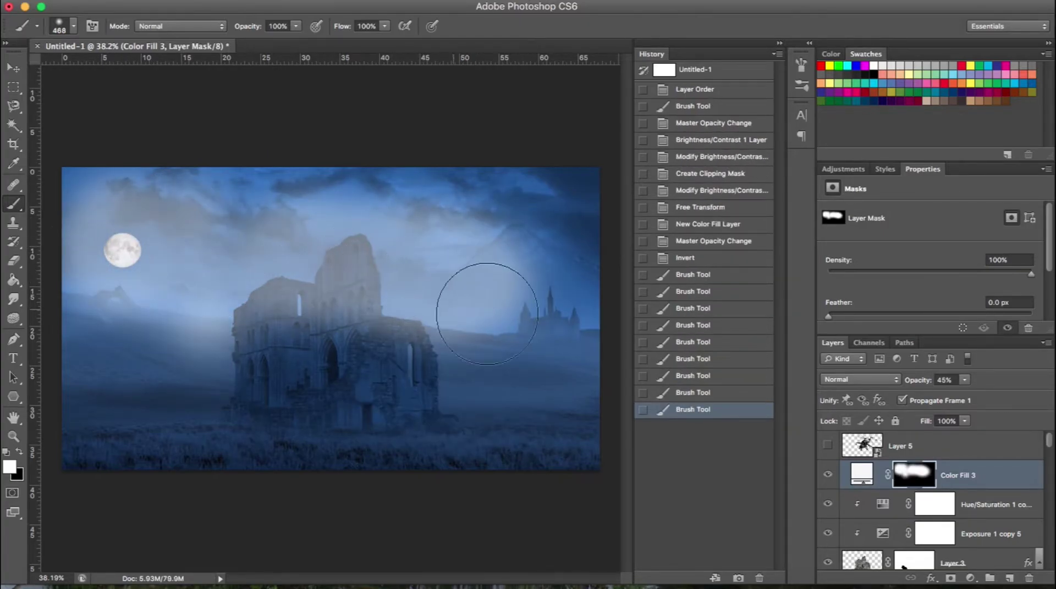
pyautogui.moveTo(965, 381); pyautogui.dragTo(950, 396)
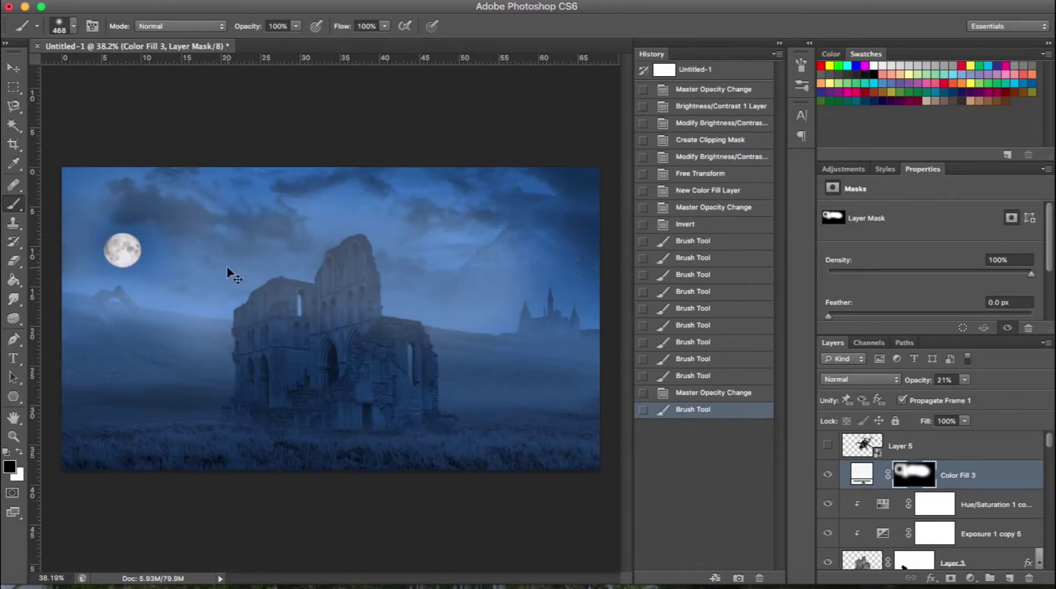
# Duplicate the mist layer, give it a fresh inverted mask, and paint a glow around the moon.
pyautogui.hotkey('ctrl', 'j')
pyautogui.rightClick(914, 475)
pyautogui.click(800, 474)
pyautogui.click(950, 578)
pyautogui.hotkey('ctrl', 'i')
pyautogui.press('x')
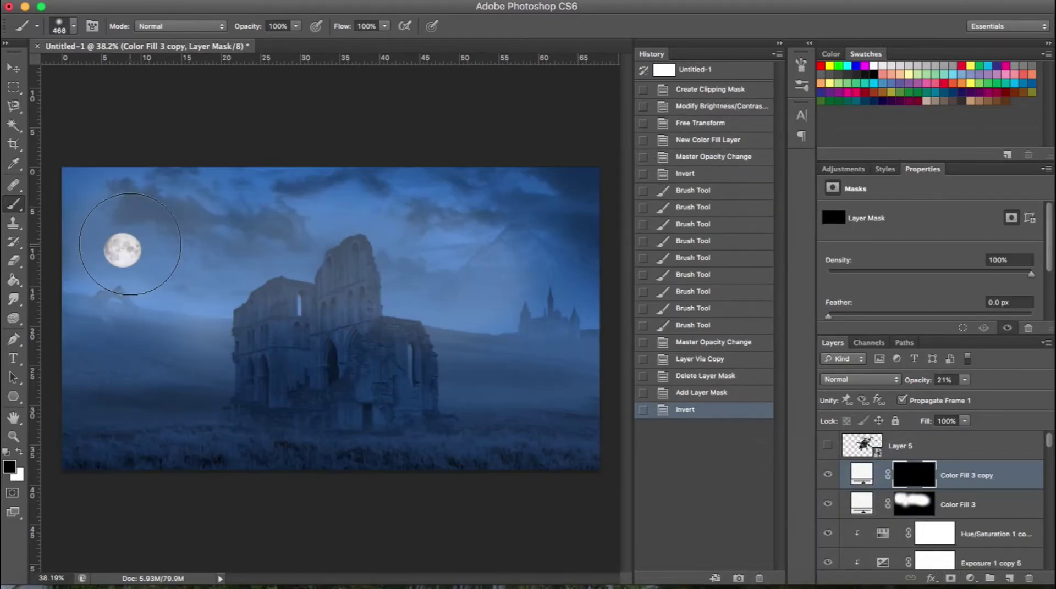
pyautogui.click(122, 243)
pyautogui.click(130, 242)
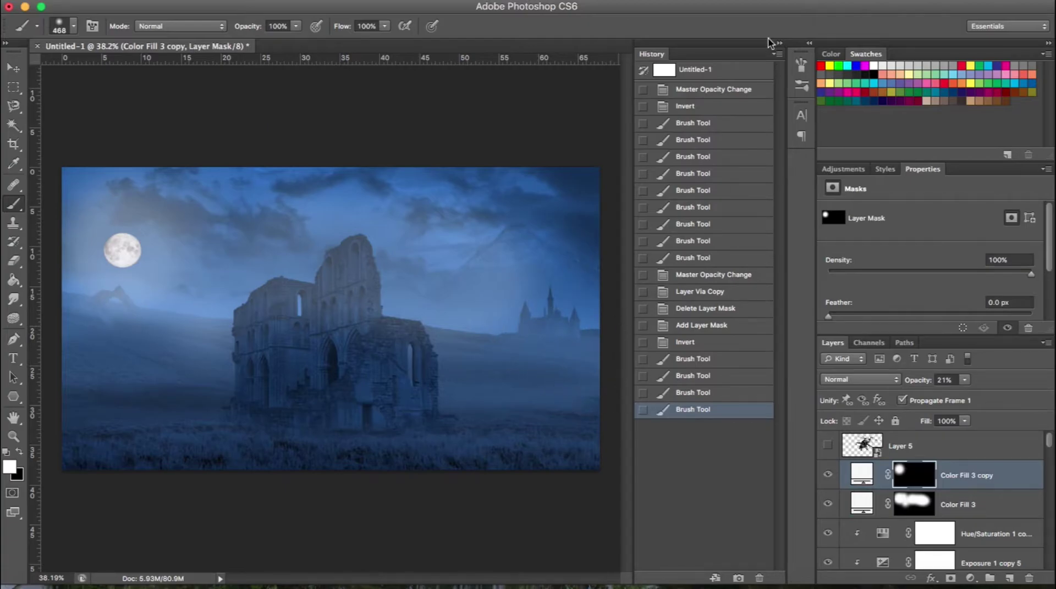
pyautogui.click(131, 248)
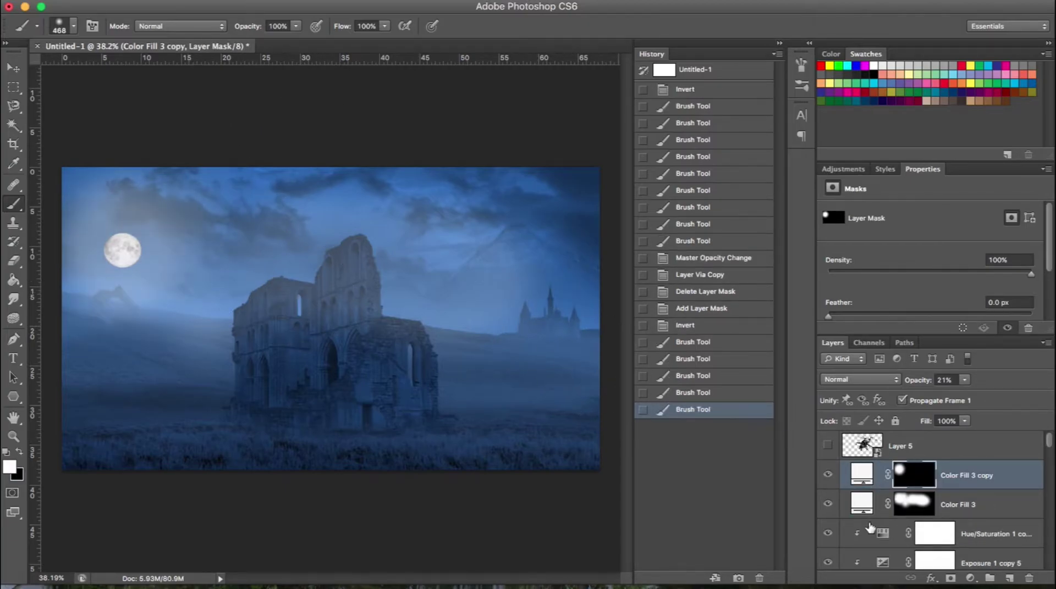
# Select the Exposure 1 copy 3 layer mask and set a 20 px brush.
pyautogui.scroll(-3, 869, 528)
pyautogui.scroll(-3, 880, 528)
pyautogui.scroll(-3, 891, 527)
pyautogui.scroll(-3, 905, 528)
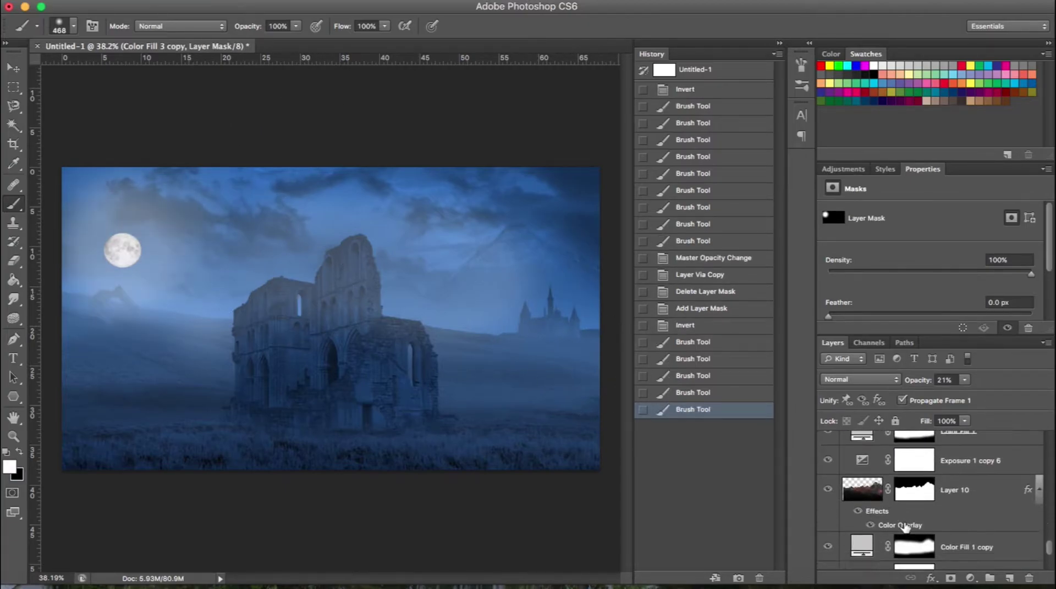
pyautogui.scroll(-3, 913, 529)
pyautogui.scroll(-3, 929, 533)
pyautogui.scroll(-3, 946, 538)
pyautogui.click(956, 543)
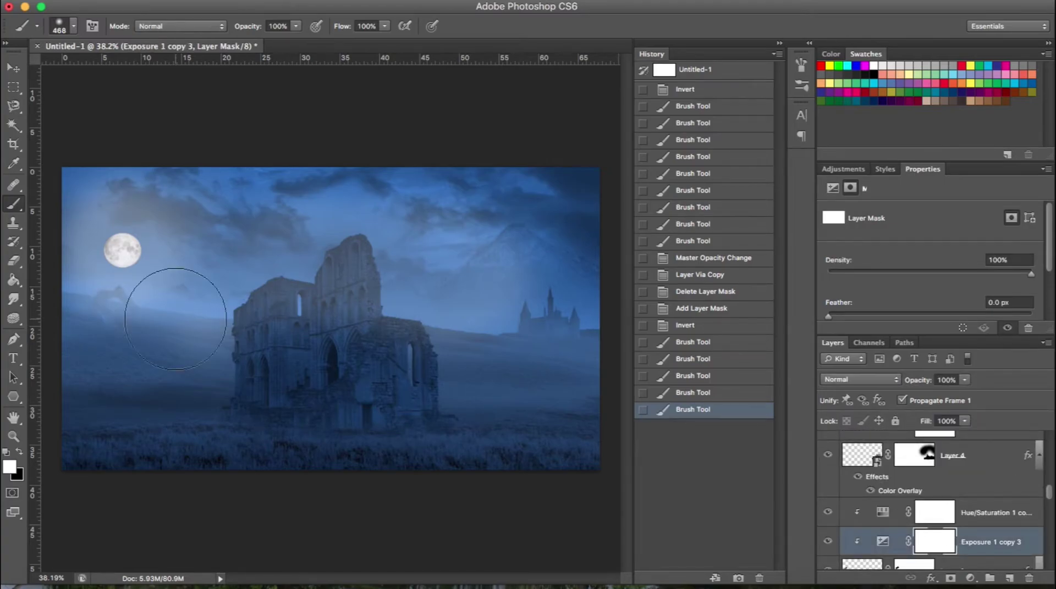
pyautogui.scroll(5, 141, 224)
pyautogui.rightClick(229, 349)
pyautogui.write('20')
pyautogui.press('Return')
# Paint rim-light highlights along the edges of the distant arch.
pyautogui.press('x')
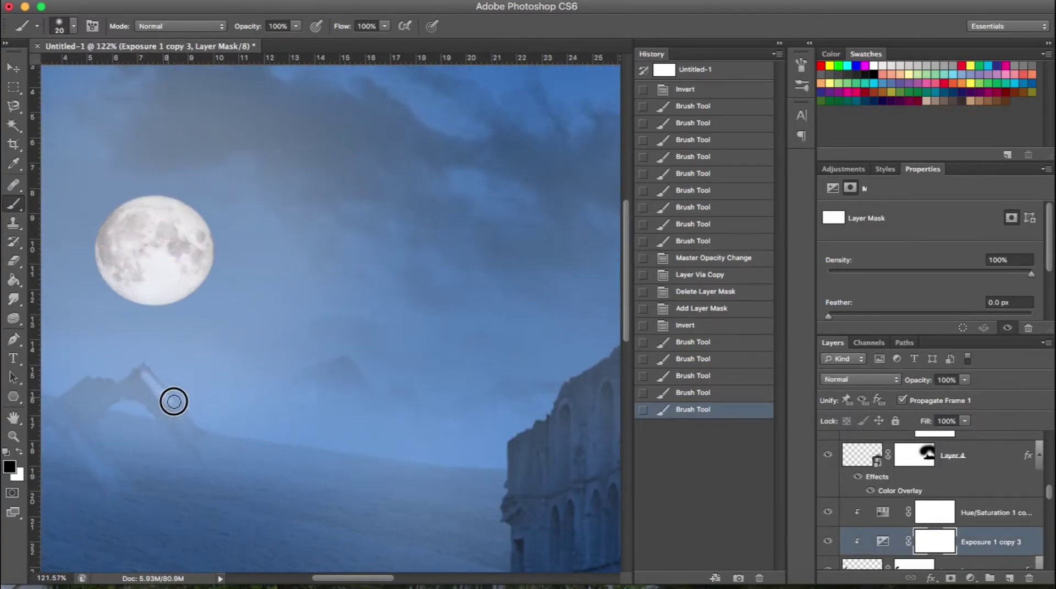
pyautogui.moveTo(108, 371); pyautogui.dragTo(114, 447)
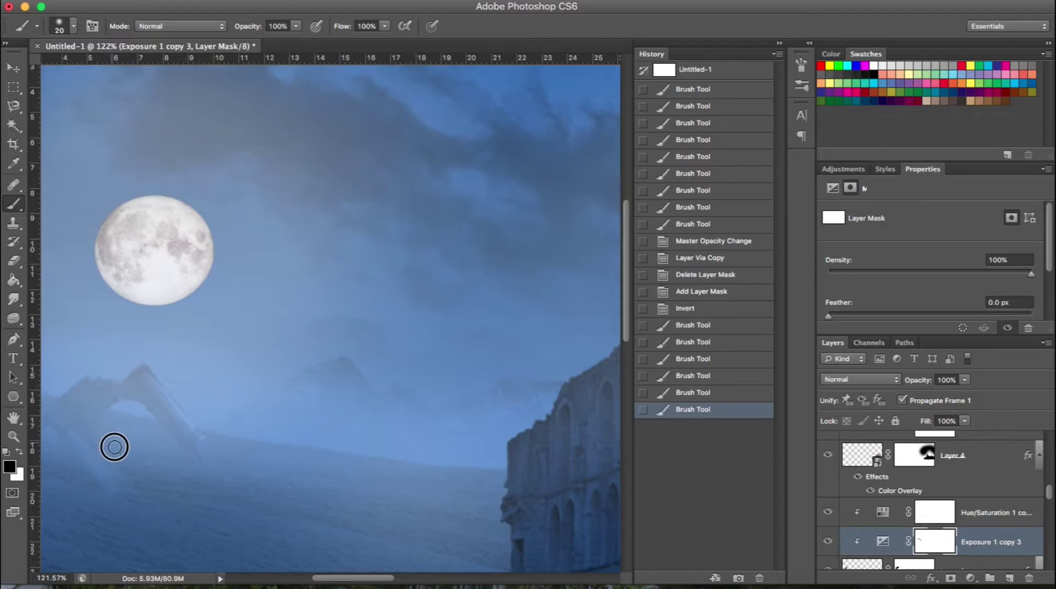
pyautogui.click(160, 509)
pyautogui.moveTo(171, 391)
pyautogui.mouseDown()
pyautogui.moveTo(119, 422)
pyautogui.moveTo(90, 412)
pyautogui.mouseUp()
pyautogui.scroll(-3, 309, 358)
pyautogui.scroll(-3, 309, 358)
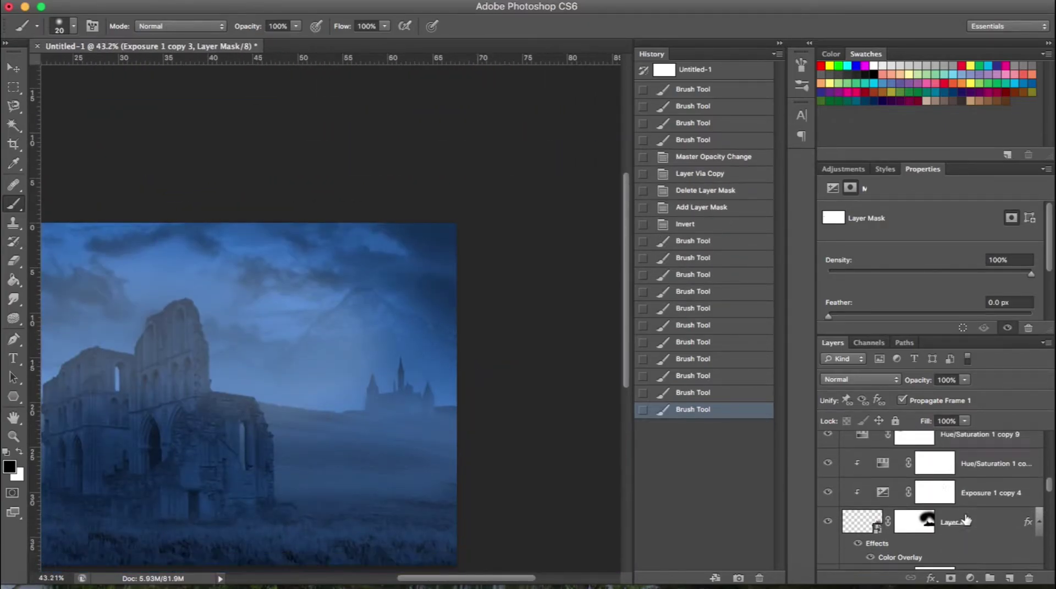
pyautogui.scroll(3, 381, 349)
pyautogui.scroll(3, 381, 349)
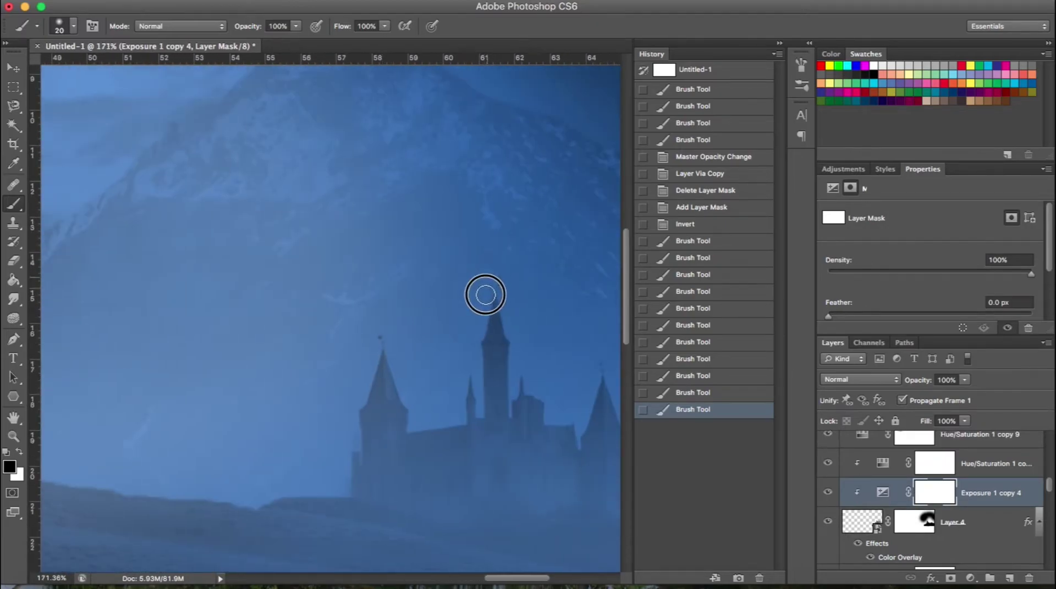
# Paint rim light along the castle tower and spire edges, finishing with a 9 px brush.
pyautogui.click(478, 414)
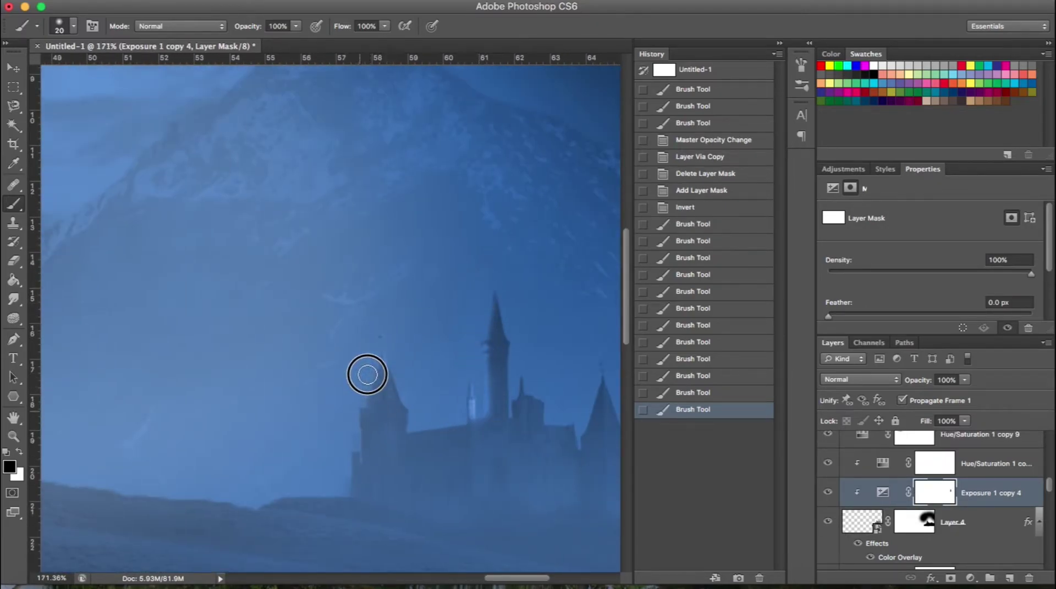
pyautogui.press('x')
pyautogui.moveTo(393, 354); pyautogui.dragTo(366, 397)
pyautogui.press('x')
pyautogui.click(340, 498)
pyautogui.scroll(2, 549, 377)
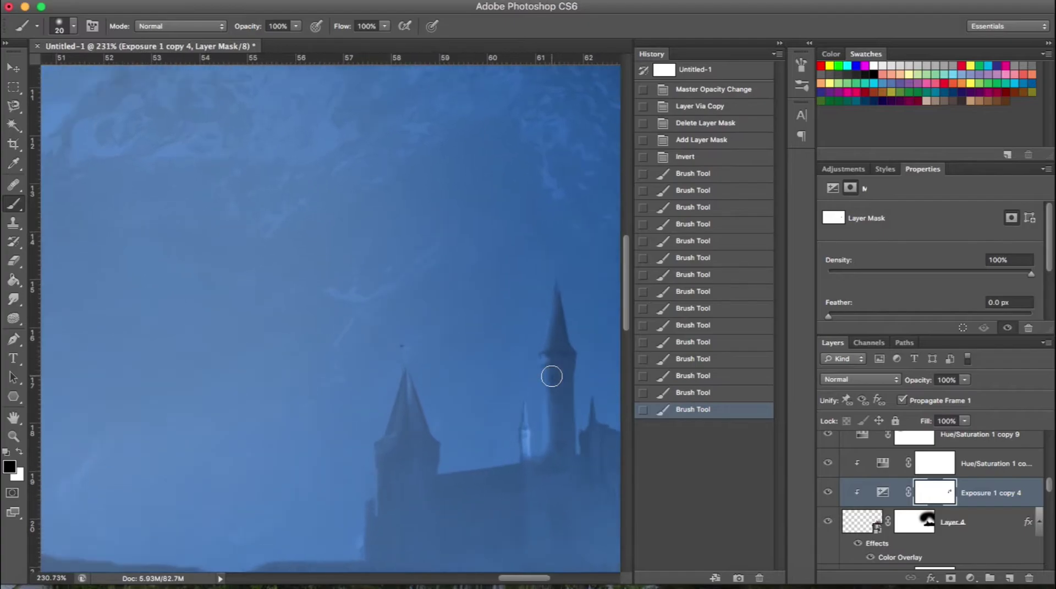
pyautogui.hscroll(3, 495, 363)
pyautogui.rightClick(460, 353)
pyautogui.click(393, 373)
pyautogui.click(392, 403)
pyautogui.press('x')
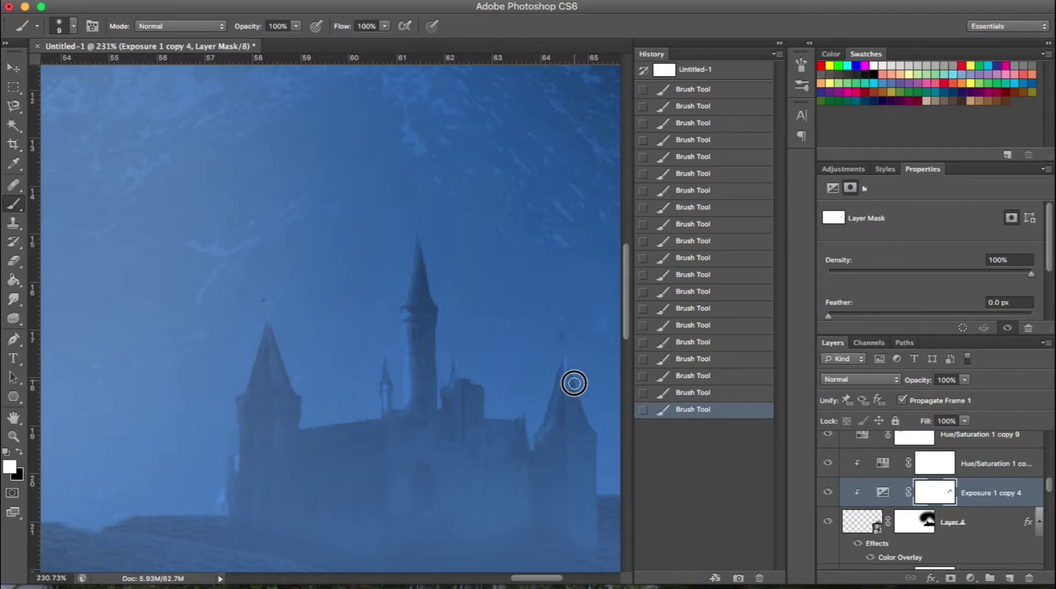
pyautogui.scroll(-8, 574, 383)
# Select the Exposure 1 copy 5 layer mask and zoom in on the abbey ruin.
pyautogui.scroll(3, 924, 507)
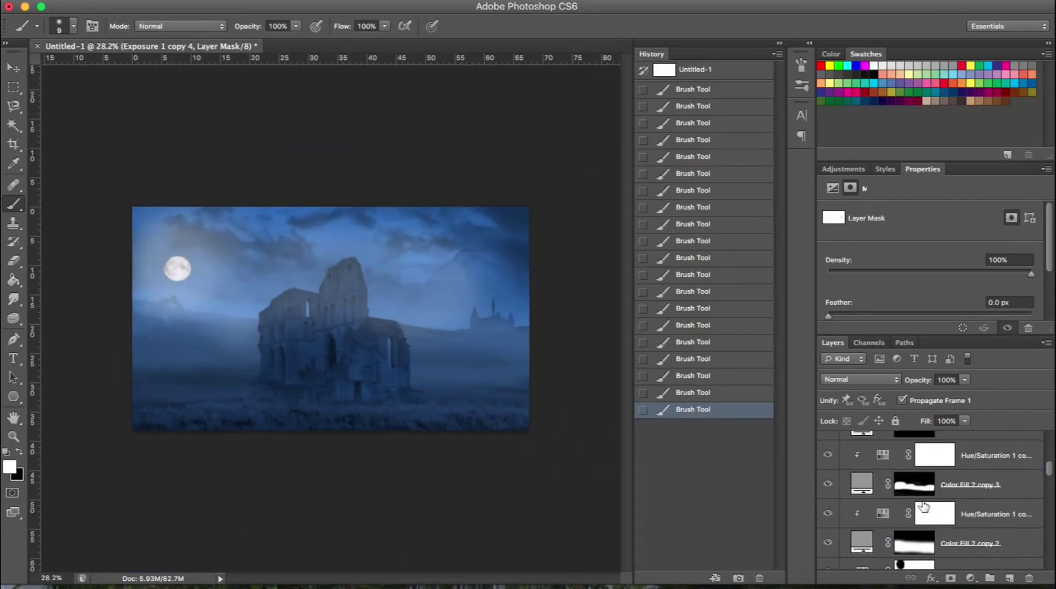
pyautogui.scroll(3, 924, 507)
pyautogui.click(935, 507)
pyautogui.scroll(5, 264, 253)
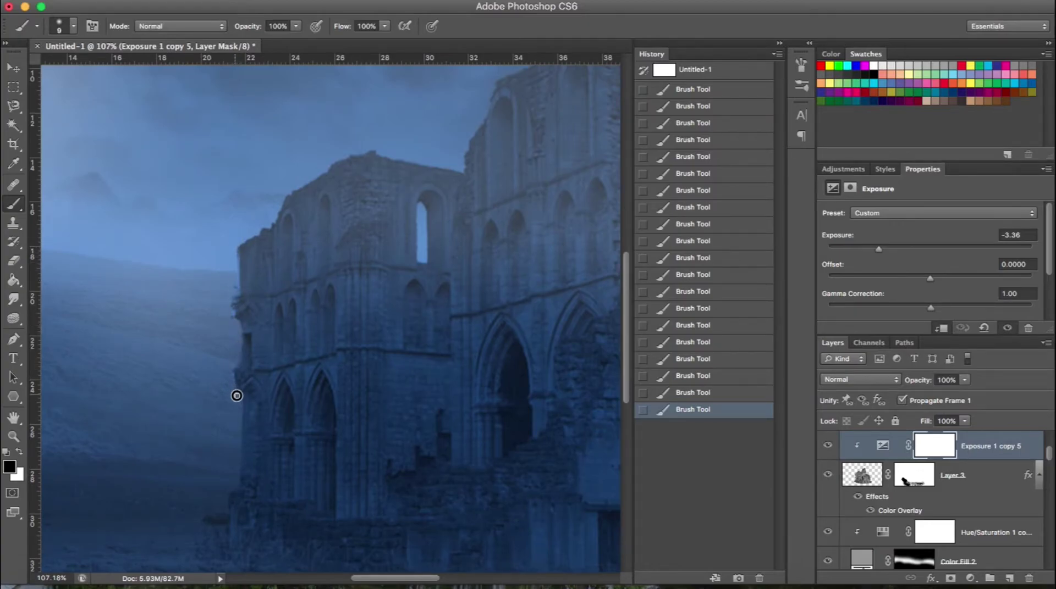
pyautogui.scroll(-2, 236, 491)
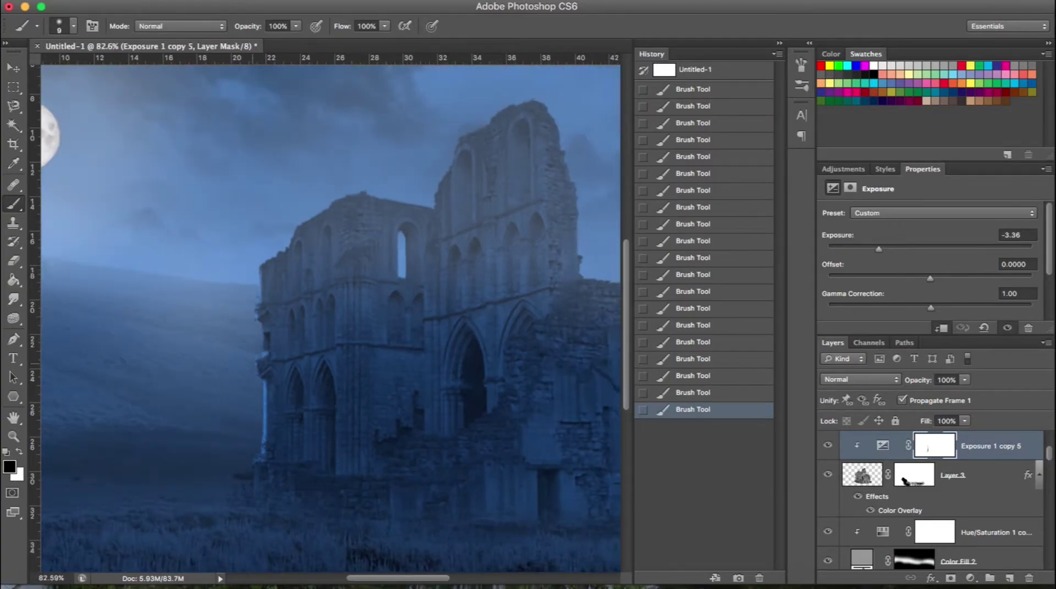
pyautogui.scroll(-2, 176, 386)
pyautogui.scroll(1, 176, 385)
pyautogui.scroll(3, 176, 386)
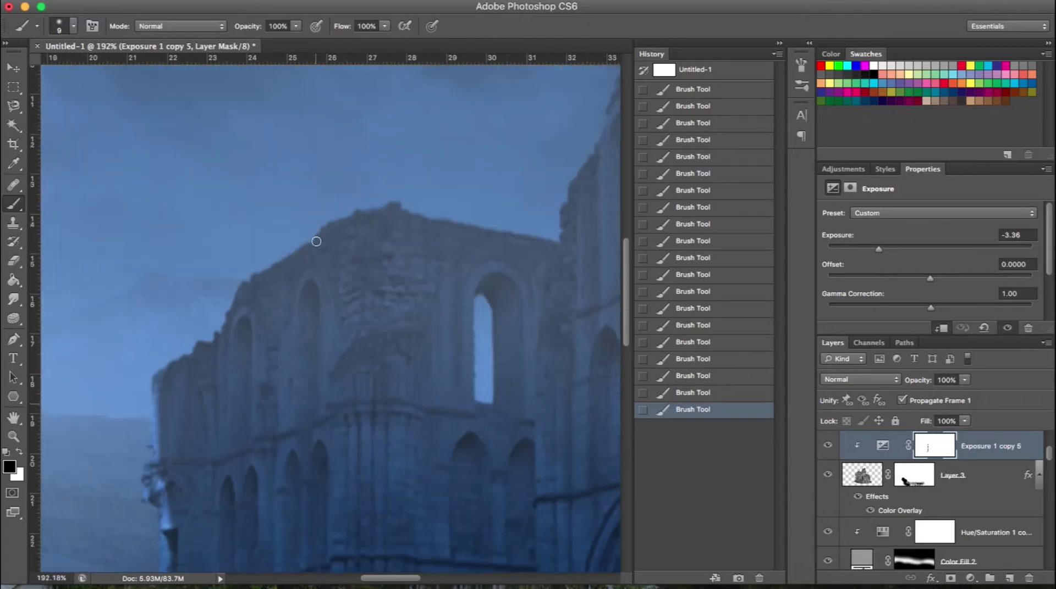
pyautogui.scroll(1, 176, 386)
# Enlarge the brush to 28 px and switch the painting colour to white.
pyautogui.rightClick(215, 361)
pyautogui.moveTo(165, 328); pyautogui.dragTo(172, 328)
pyautogui.press('Return')
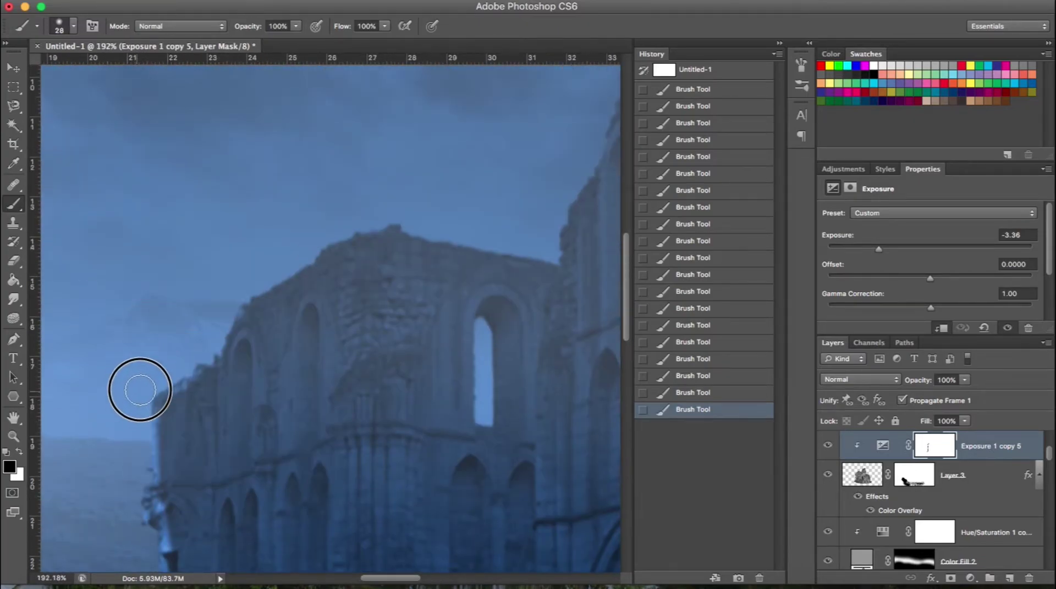
pyautogui.press('x')
pyautogui.scroll(-5, 412, 245)
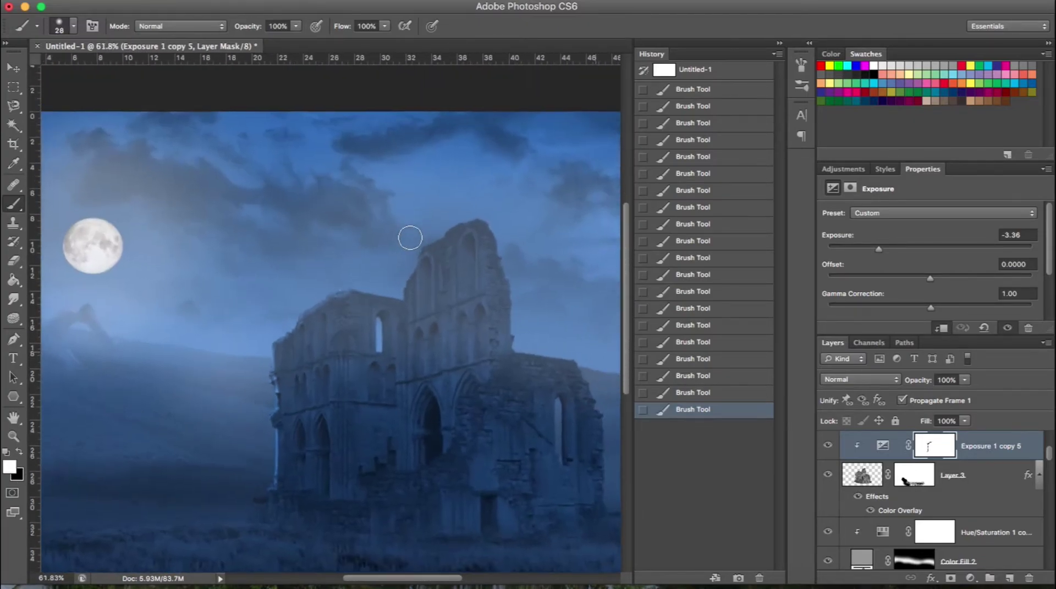
pyautogui.rightClick(265, 336)
pyautogui.press('Escape')
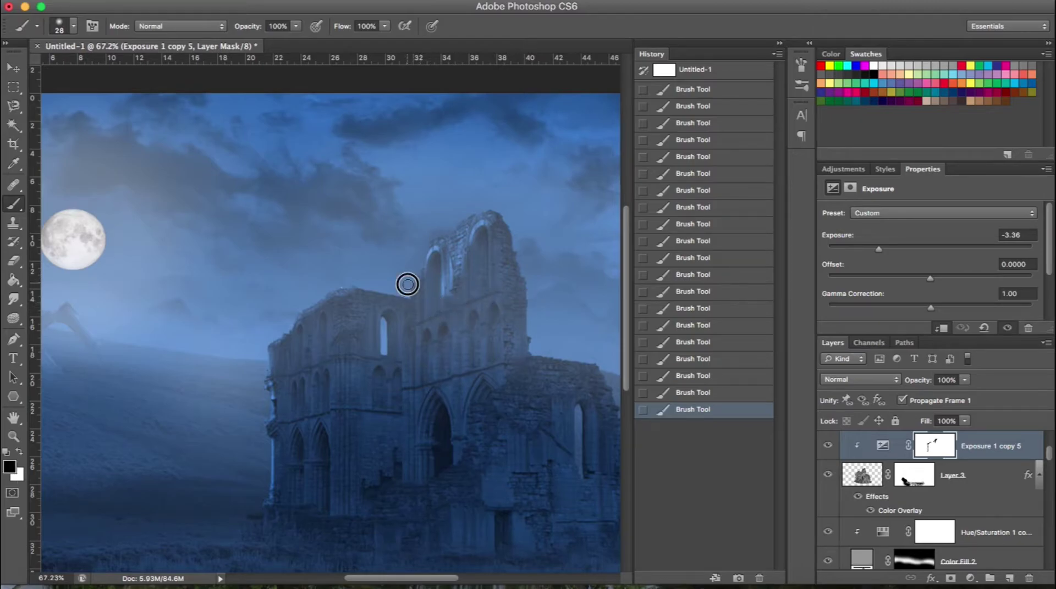
# Brighten the top of the tall arch, then darken its interior with a finer brush.
pyautogui.moveTo(465, 281); pyautogui.dragTo(517, 270)
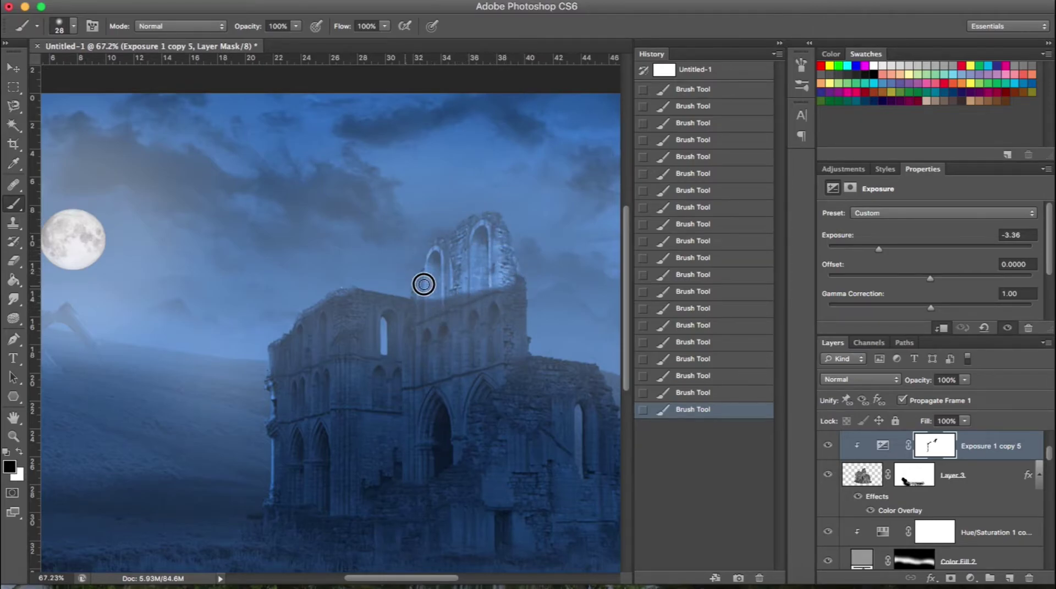
pyautogui.press('x')
pyautogui.rightClick(448, 281)
pyautogui.moveTo(474, 312); pyautogui.dragTo(469, 312)
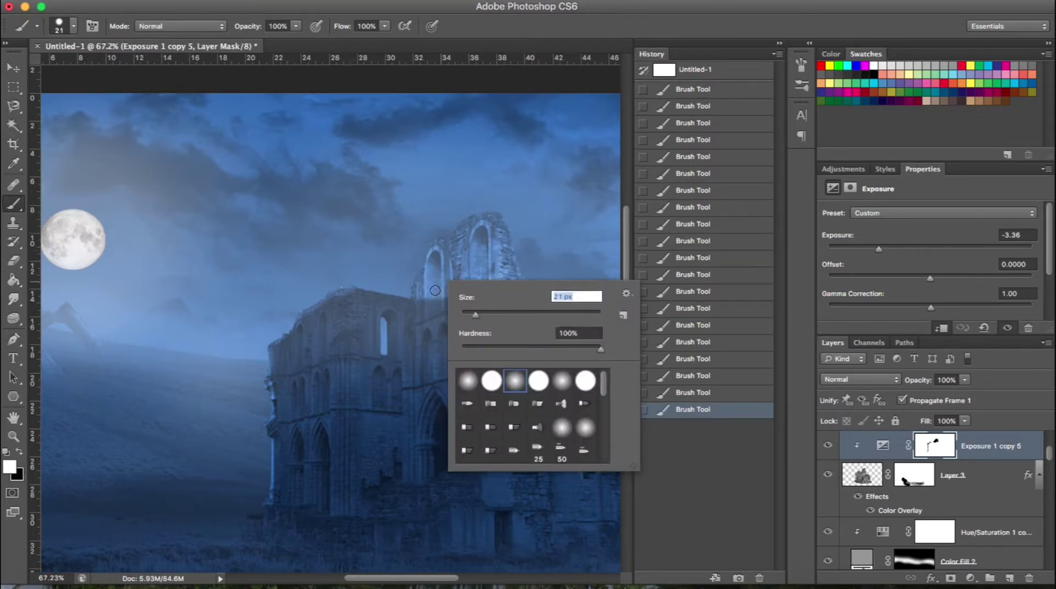
pyautogui.press('Return')
pyautogui.scroll(5, 426, 281)
pyautogui.scroll(3, 426, 280)
pyautogui.moveTo(342, 384)
pyautogui.mouseDown()
pyautogui.moveTo(342, 412)
pyautogui.moveTo(350, 363)
pyautogui.moveTo(351, 479)
pyautogui.mouseUp()
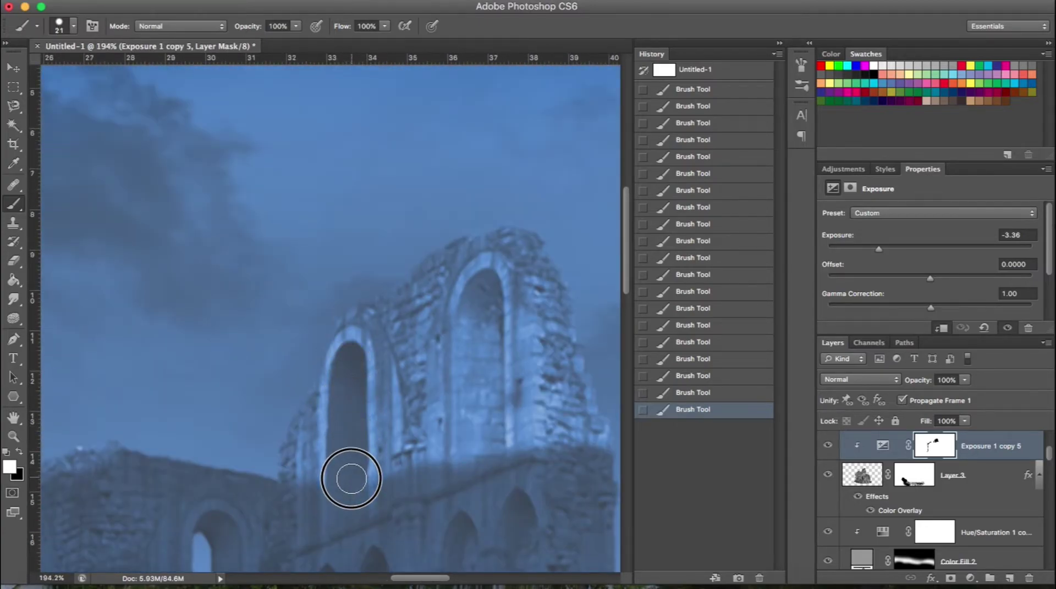
pyautogui.moveTo(486, 290); pyautogui.dragTo(472, 339)
pyautogui.moveTo(480, 432)
pyautogui.mouseDown()
pyautogui.moveTo(469, 450)
pyautogui.moveTo(487, 297)
pyautogui.mouseUp()
# Darken the stone column beside the upper arch, checking the whole image.
pyautogui.hotkey('ctrl', '0')
pyautogui.scroll(5, 500, 514)
pyautogui.rightClick(500, 514)
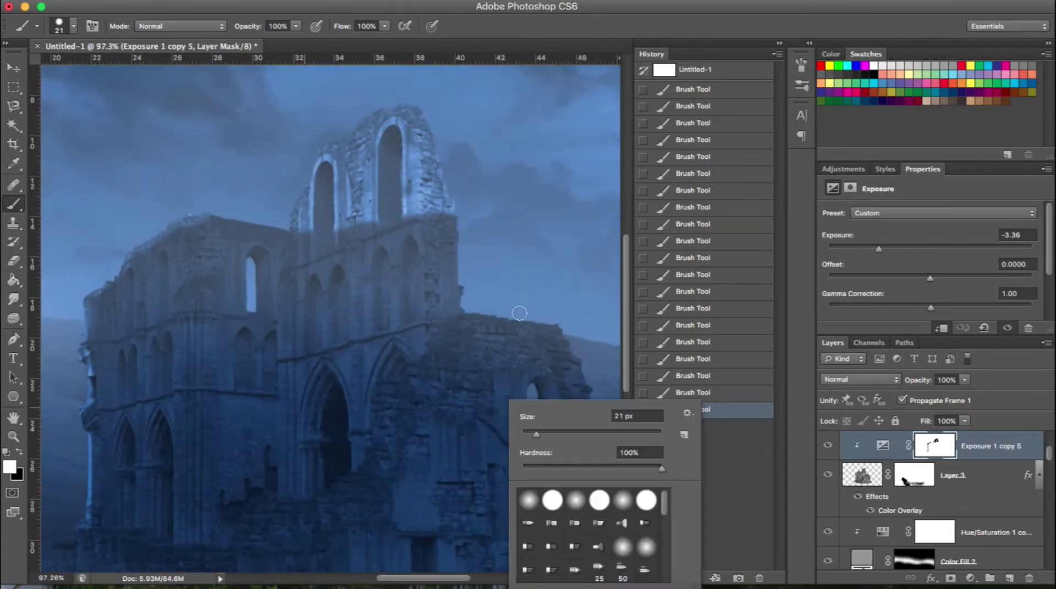
pyautogui.moveTo(432, 217); pyautogui.dragTo(424, 120)
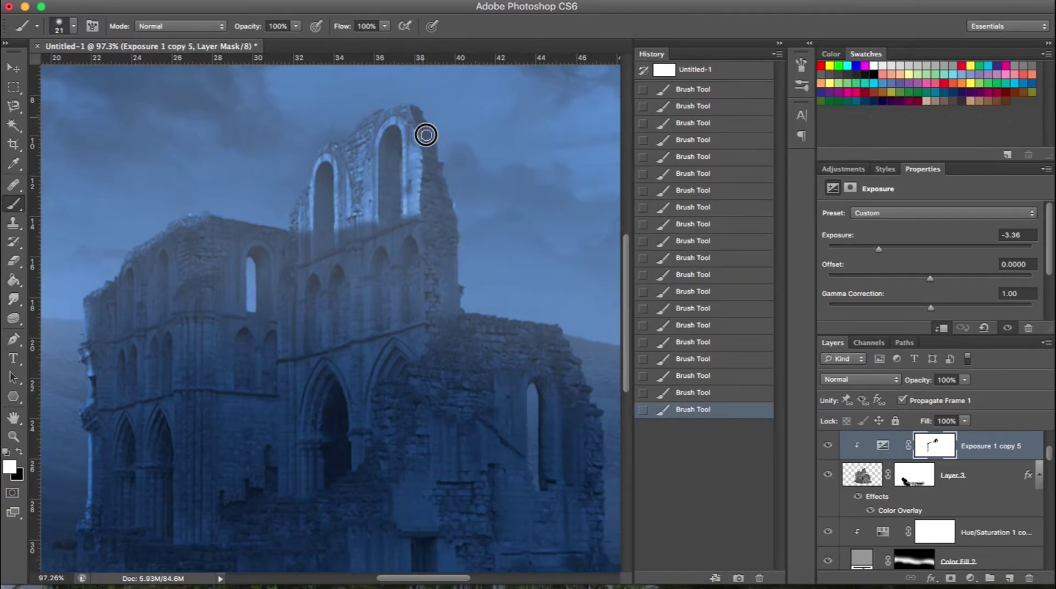
pyautogui.hotkey('ctrl', '0')
pyautogui.scroll(5, 252, 385)
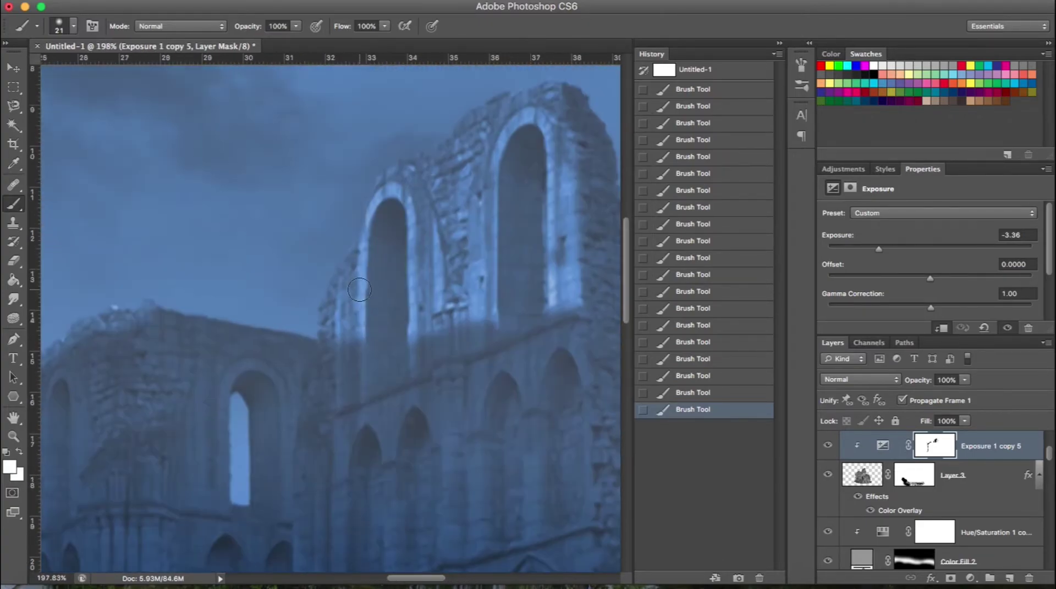
# Brighten the ruin's lower-left window and enlarge the brush to 63 px.
pyautogui.press('x')
pyautogui.moveTo(253, 387); pyautogui.dragTo(252, 466)
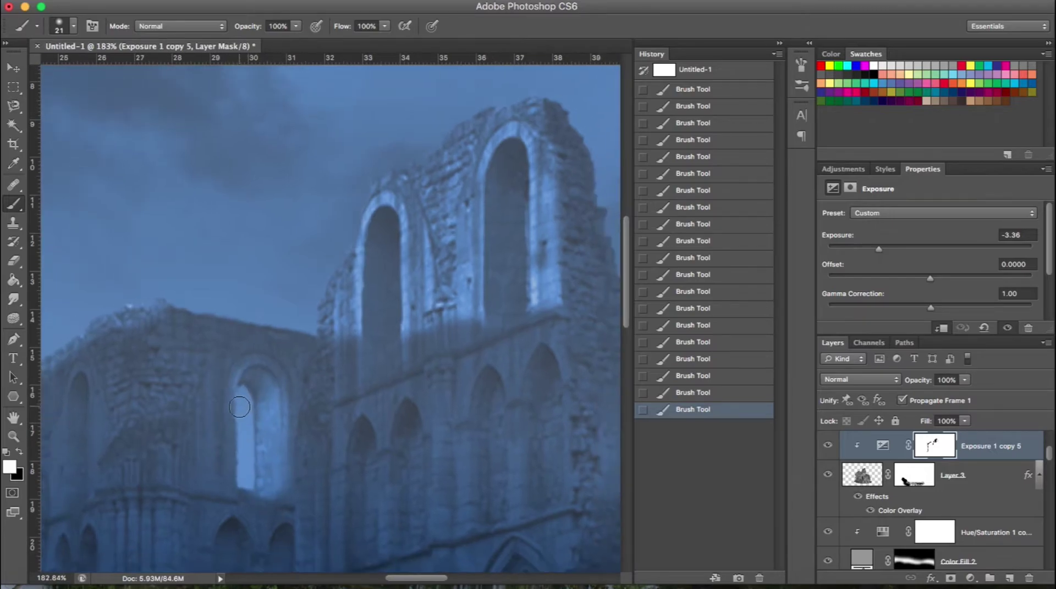
pyautogui.scroll(-5, 242, 385)
pyautogui.press('x')
pyautogui.press('x')
pyautogui.rightClick(257, 359)
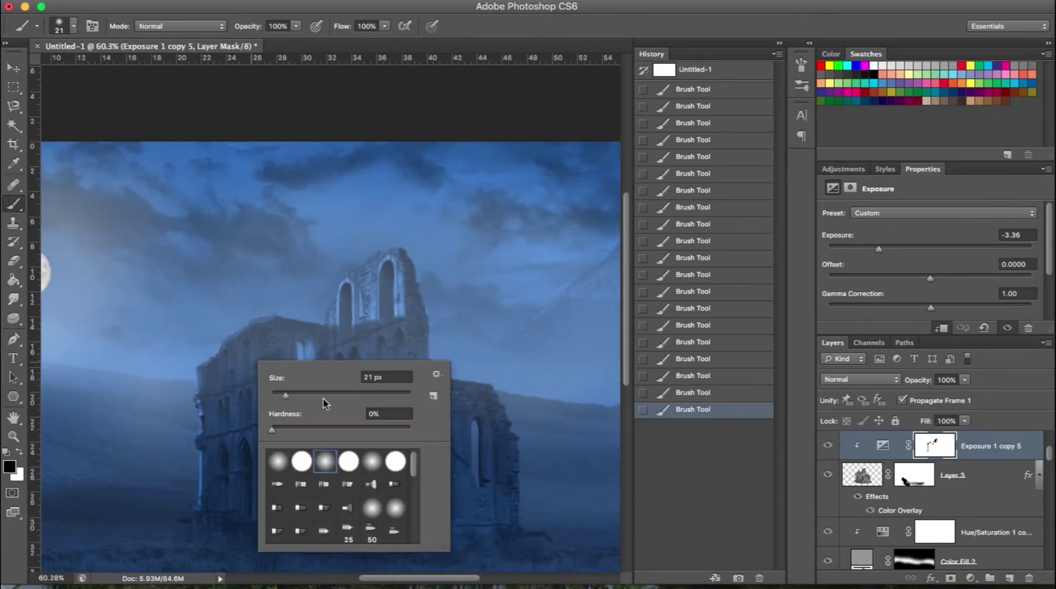
pyautogui.moveTo(209, 355)
pyautogui.mouseDown()
pyautogui.moveTo(248, 330)
pyautogui.moveTo(217, 501)
pyautogui.moveTo(251, 347)
pyautogui.moveTo(235, 554)
pyautogui.moveTo(248, 486)
pyautogui.mouseUp()
# Shrink the white brush to 17 px, then to 8 px.
pyautogui.scroll(5, 507, 501)
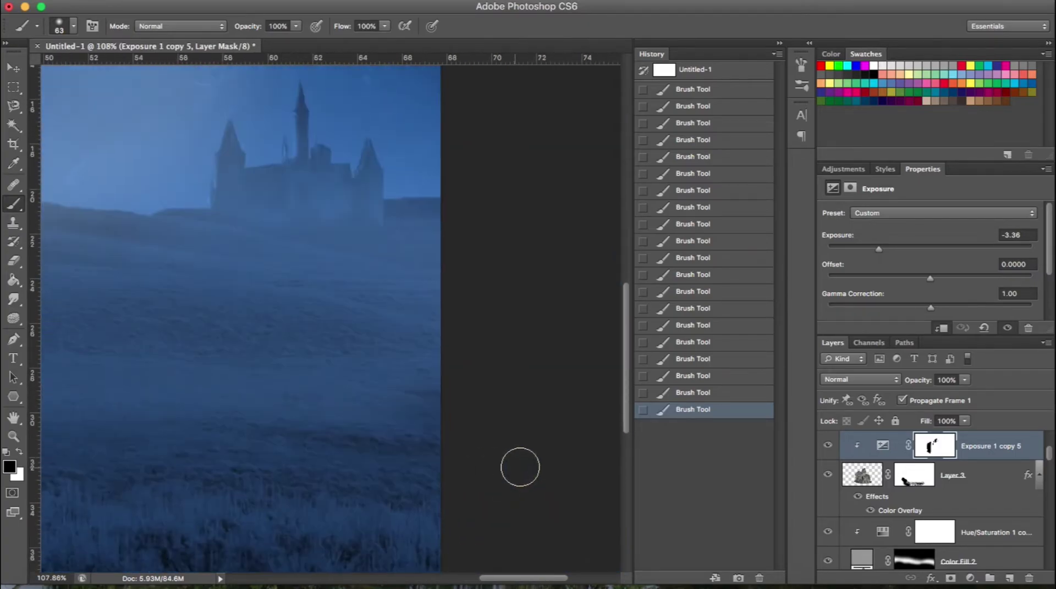
pyautogui.rightClick(274, 332)
pyautogui.moveTo(280, 338)
pyautogui.mouseDown()
pyautogui.moveTo(279, 434)
pyautogui.moveTo(274, 325)
pyautogui.moveTo(279, 448)
pyautogui.mouseUp()
pyautogui.scroll(-10, 273, 452)
pyautogui.scroll(8, 341, 421)
pyautogui.press('x')
pyautogui.scroll(5, 357, 309)
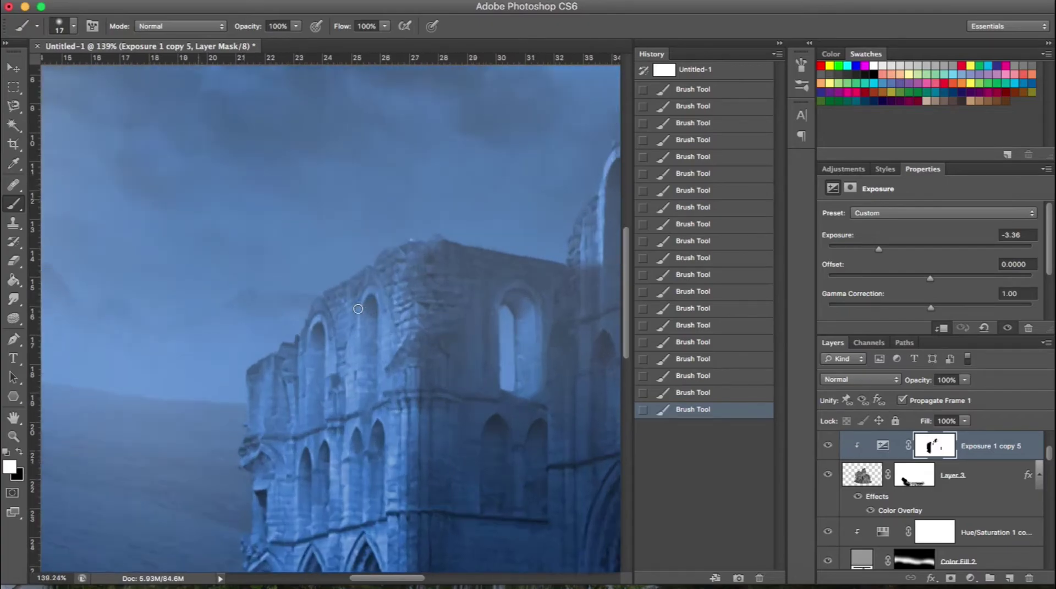
pyautogui.rightClick(384, 288)
pyautogui.press('Return')
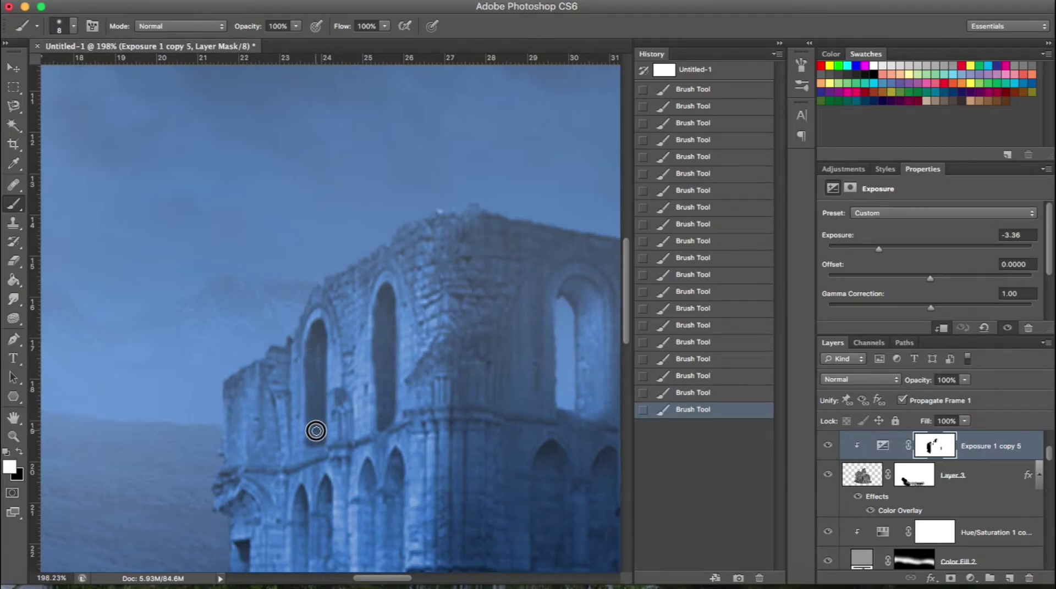
# Change the brush size by entering 1, then confirm a larger 77 px brush.
pyautogui.scroll(-5, 317, 442)
pyautogui.scroll(-1, 361, 349)
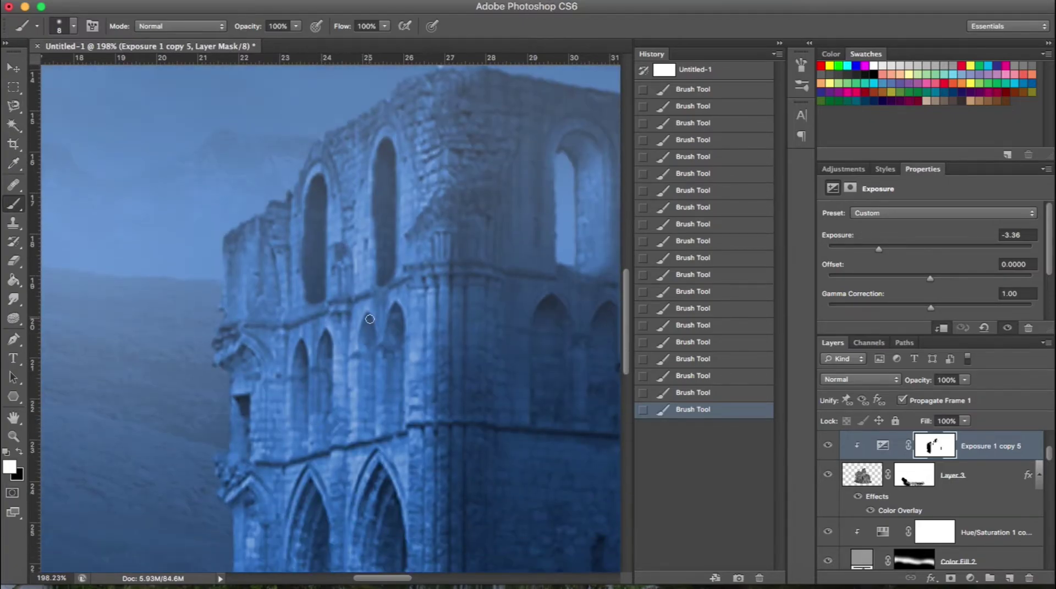
pyautogui.rightClick(368, 314)
pyautogui.write('1')
pyautogui.press('Return')
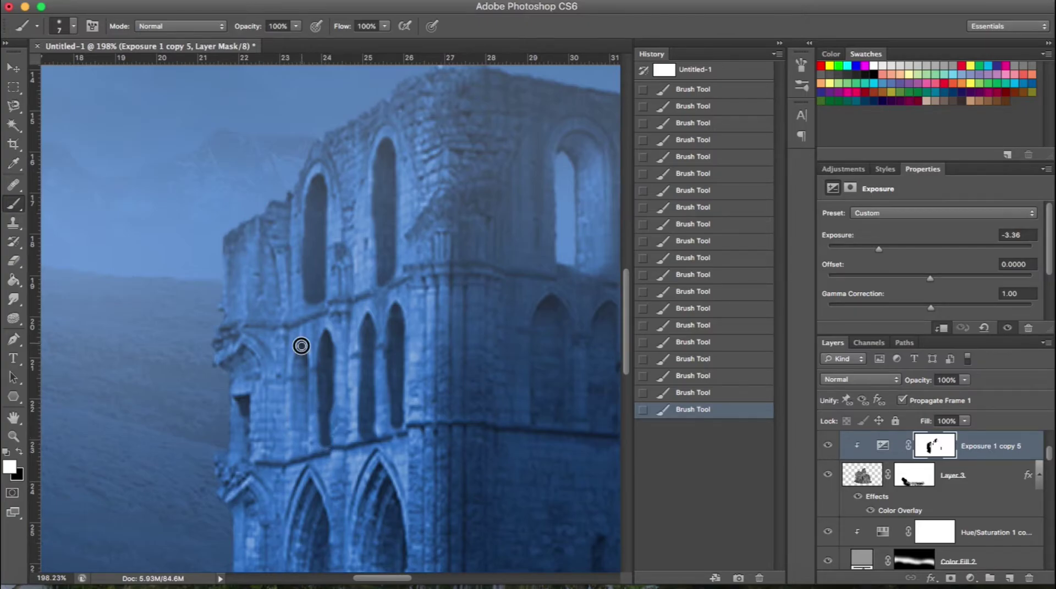
pyautogui.scroll(-3, 295, 410)
pyautogui.scroll(-2, 295, 410)
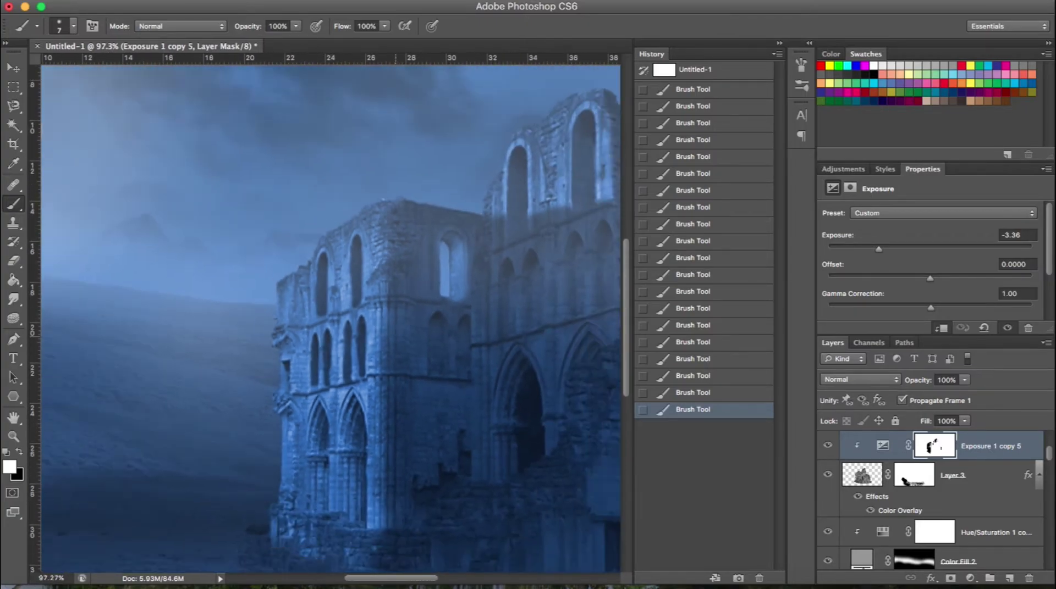
pyautogui.scroll(4, 299, 382)
pyautogui.rightClick(298, 413)
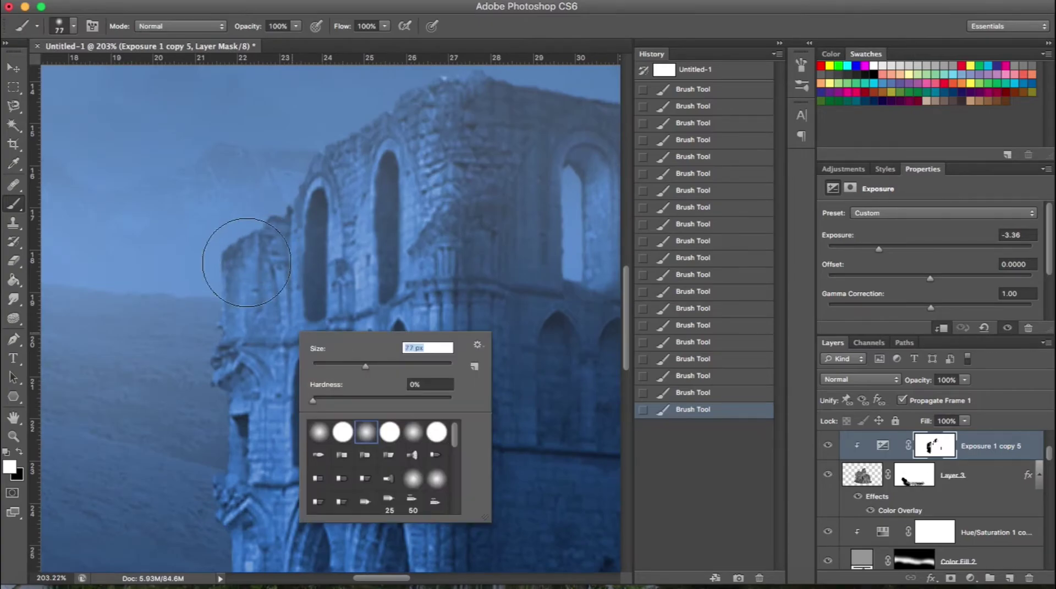
pyautogui.press('Return')
# Roll back recent brush strokes in the History panel and discard the undone states.
pyautogui.scroll(-5, 220, 495)
pyautogui.scroll(5, 211, 490)
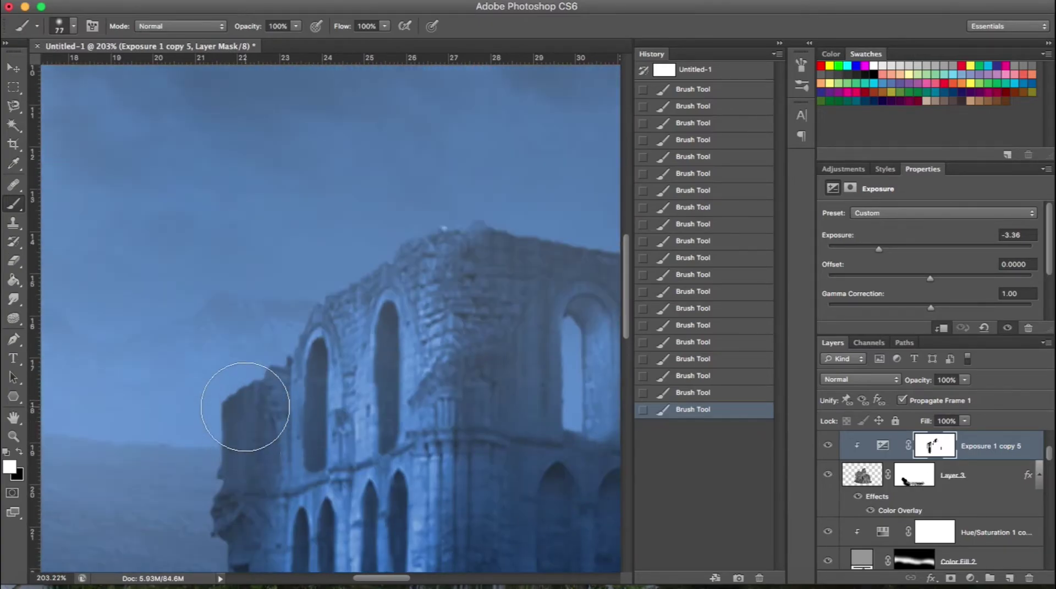
pyautogui.click(674, 393)
pyautogui.click(684, 375)
pyautogui.click(694, 358)
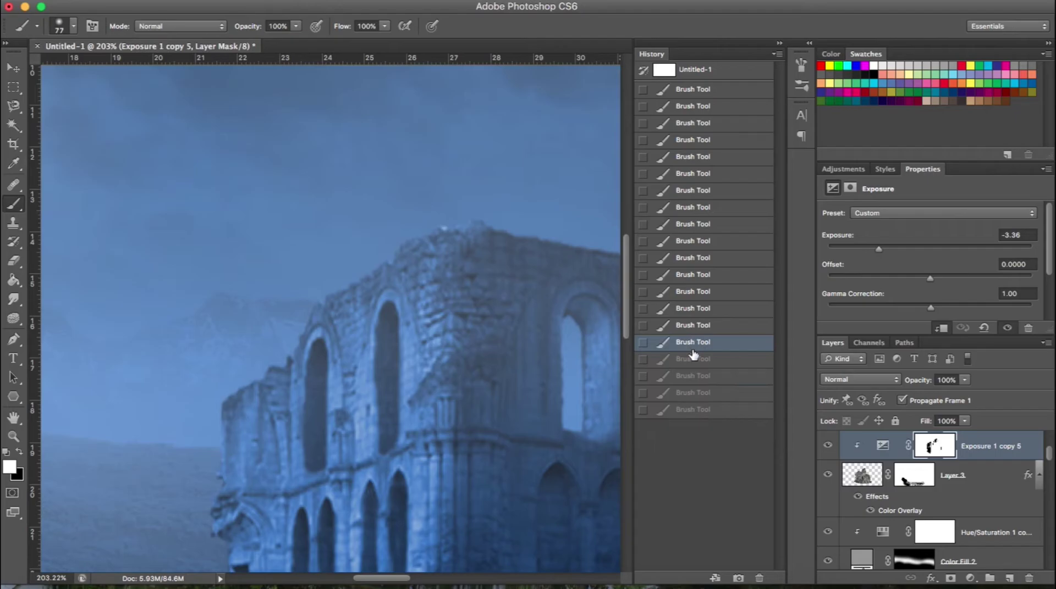
pyautogui.click(693, 375)
pyautogui.rightClick(685, 375)
pyautogui.click(707, 400)
# Set a 15 px brush and darken the arch and the base of the lower arch.
pyautogui.scroll(-5, 414, 421)
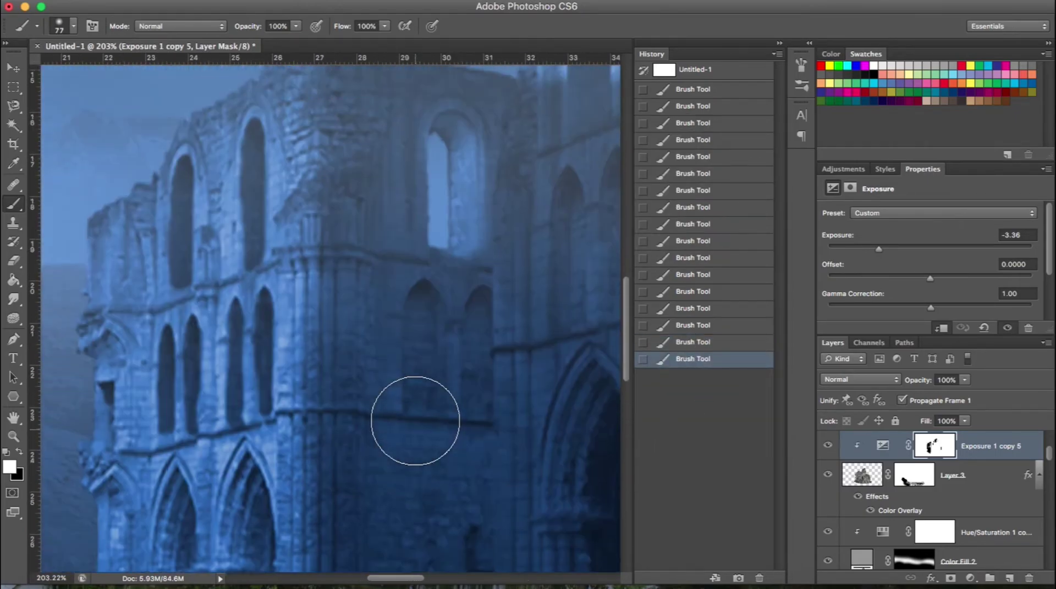
pyautogui.hscroll(3, 415, 421)
pyautogui.rightClick(415, 421)
pyautogui.write('15')
pyautogui.press('Return')
pyautogui.moveTo(240, 363); pyautogui.dragTo(247, 550)
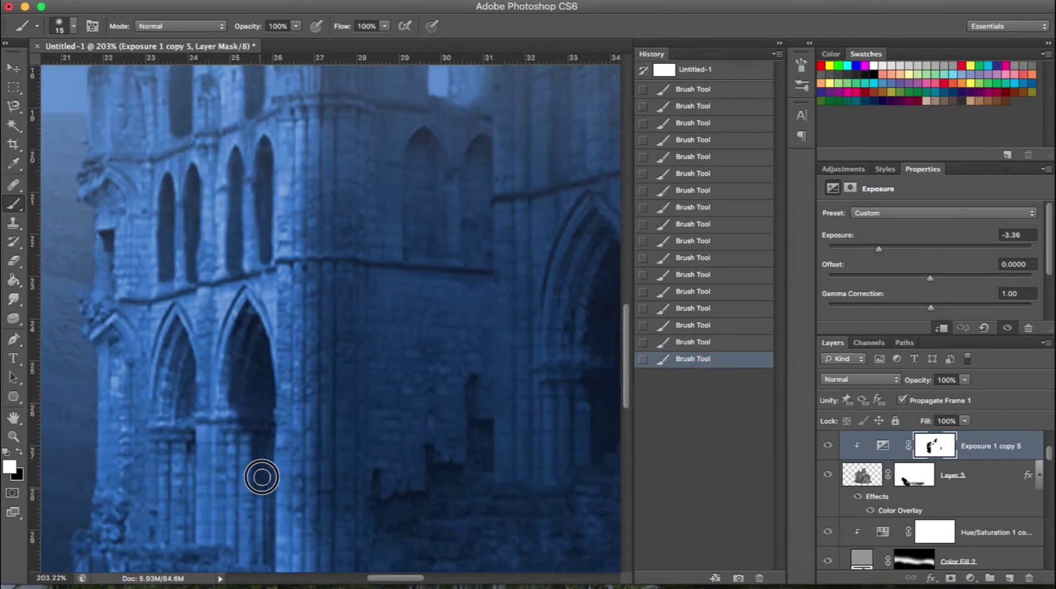
pyautogui.moveTo(178, 439); pyautogui.dragTo(181, 550)
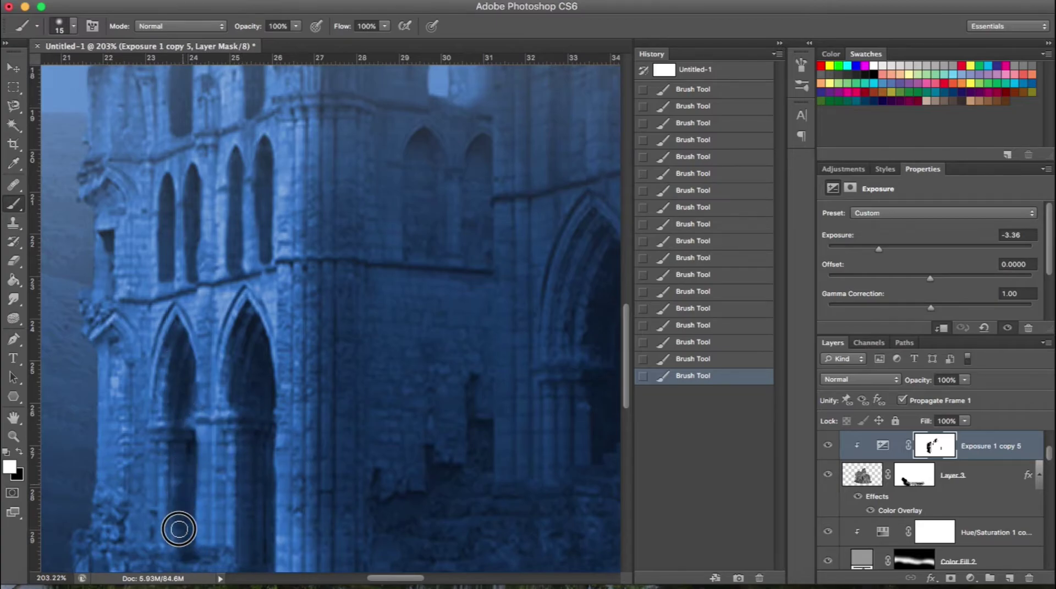
# Darken part of the ruin's wall, then zoom in and out to check the rim lighting.
pyautogui.scroll(-5, 219, 488)
pyautogui.scroll(1, 322, 316)
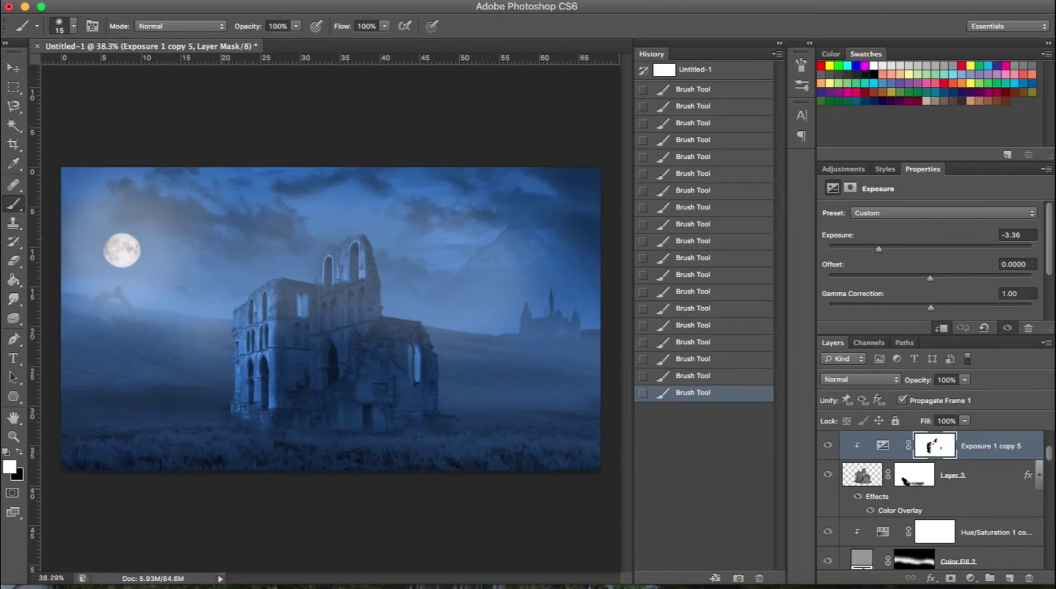
pyautogui.scroll(4, 236, 352)
pyautogui.moveTo(259, 354); pyautogui.dragTo(266, 404)
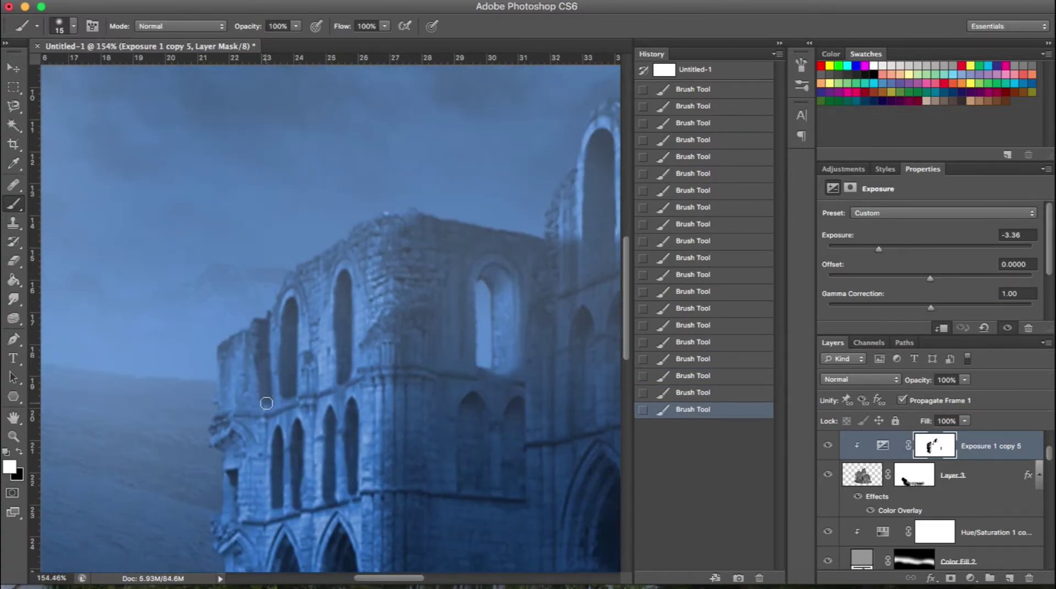
pyautogui.scroll(-3, 262, 455)
pyautogui.scroll(-5, 258, 490)
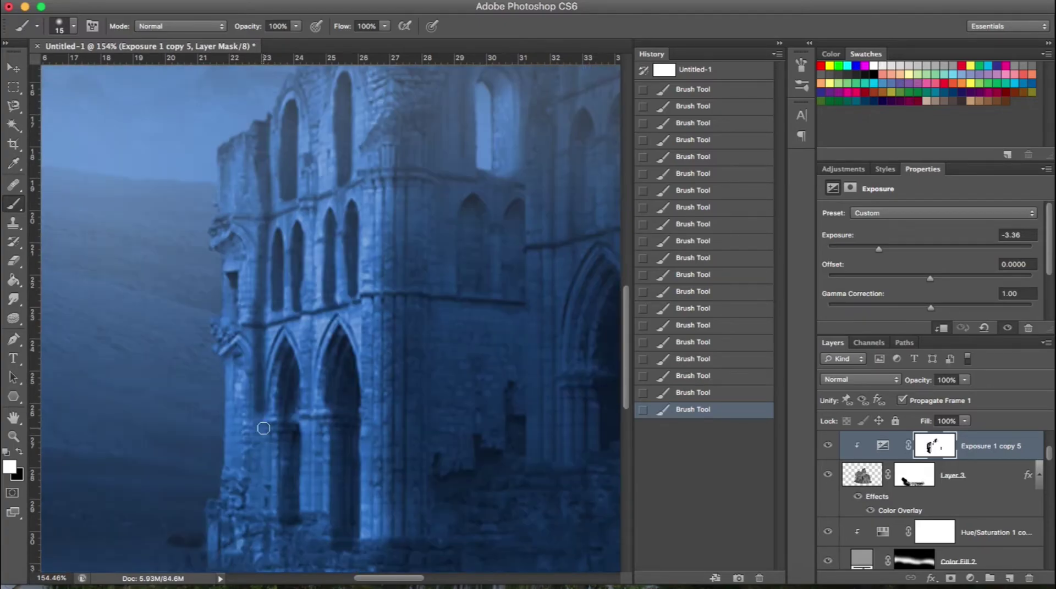
pyautogui.scroll(-4, 257, 496)
pyautogui.scroll(4, 396, 472)
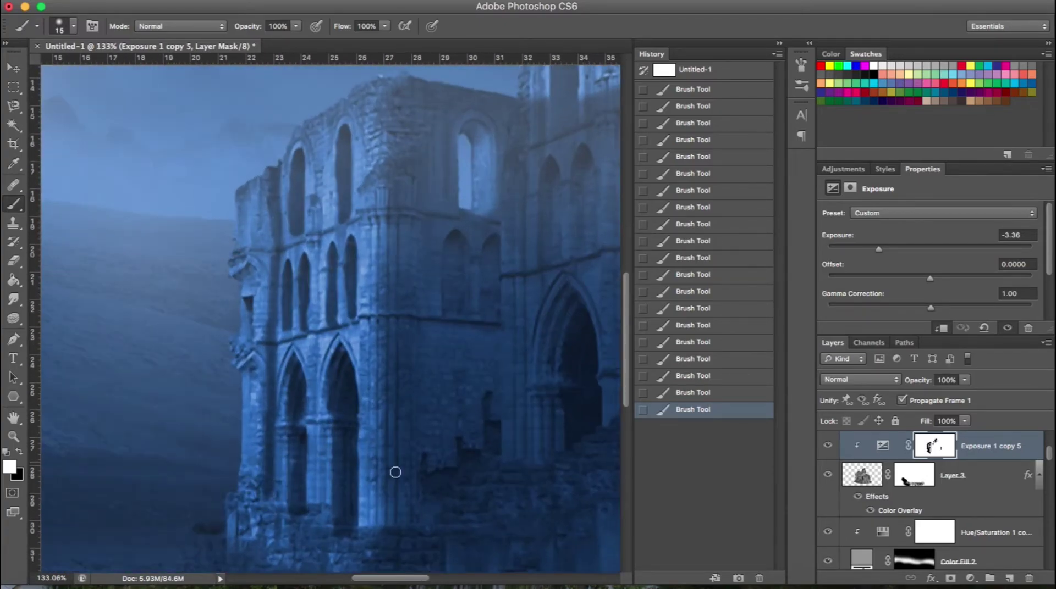
pyautogui.scroll(3, 261, 358)
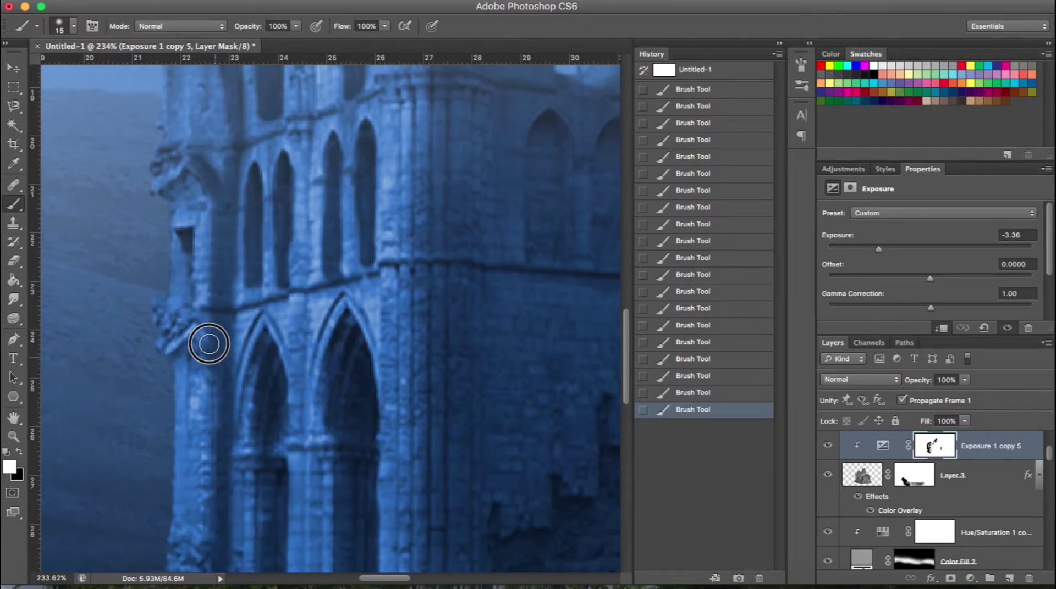
pyautogui.scroll(-2, 214, 342)
pyautogui.scroll(10, 214, 396)
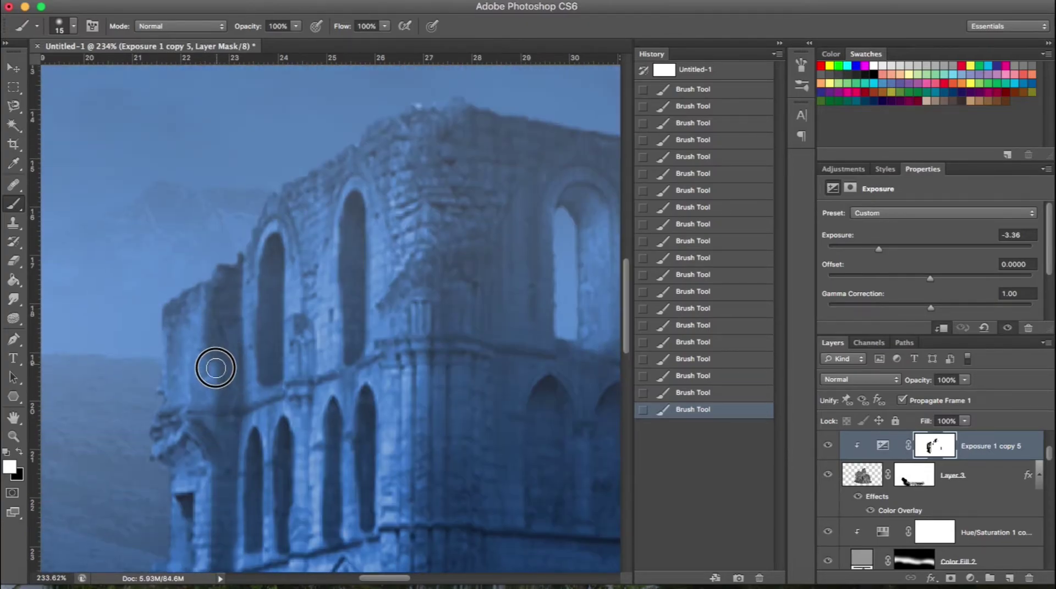
pyautogui.scroll(-2, 209, 418)
pyautogui.scroll(1, 231, 448)
pyautogui.scroll(-5, 227, 385)
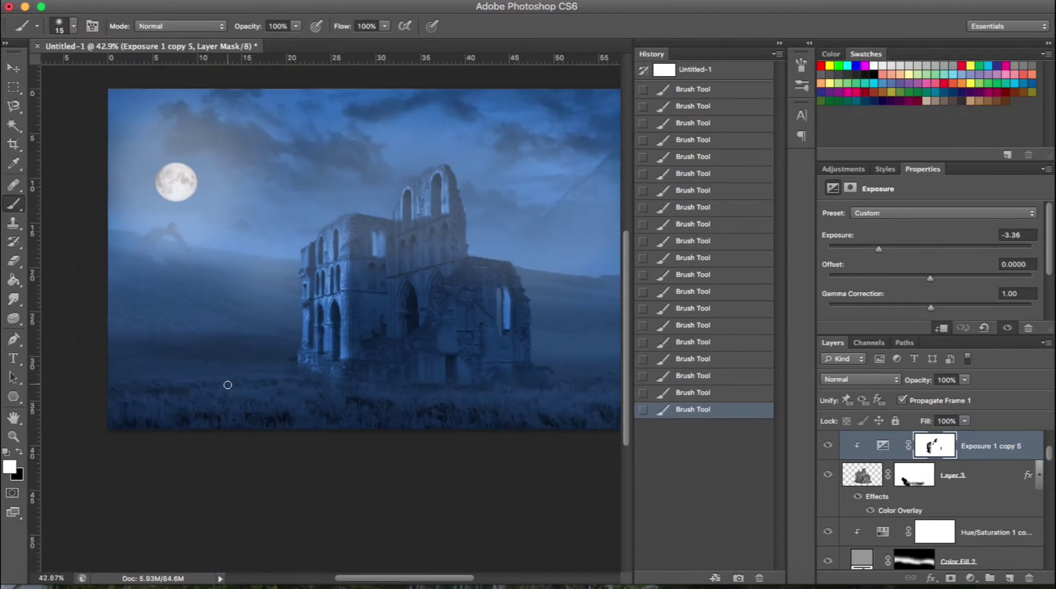
pyautogui.scroll(2, 330, 330)
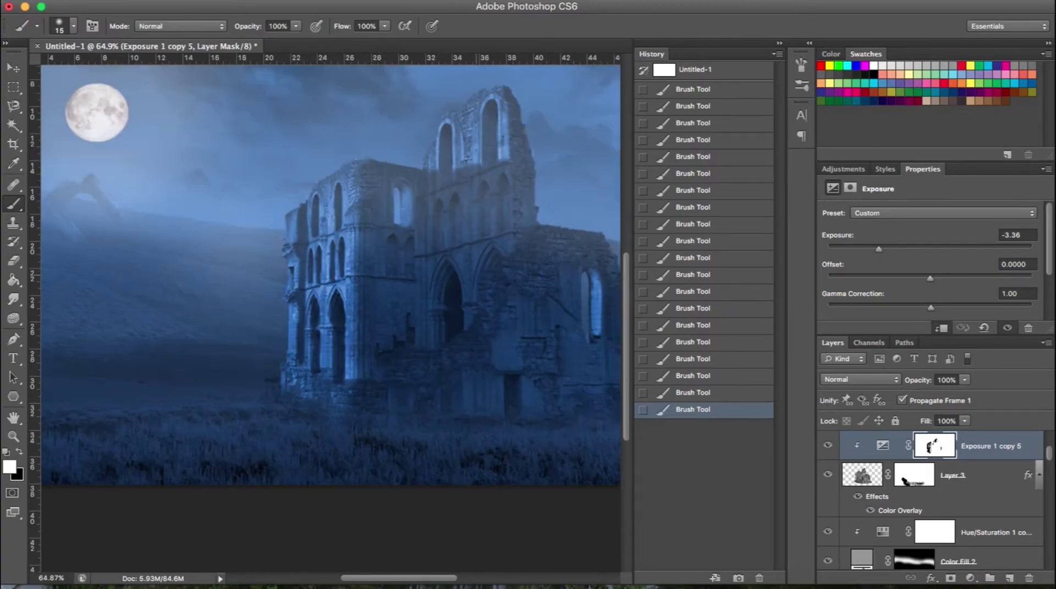
pyautogui.scroll(2, 439, 286)
pyautogui.scroll(2, 490, 263)
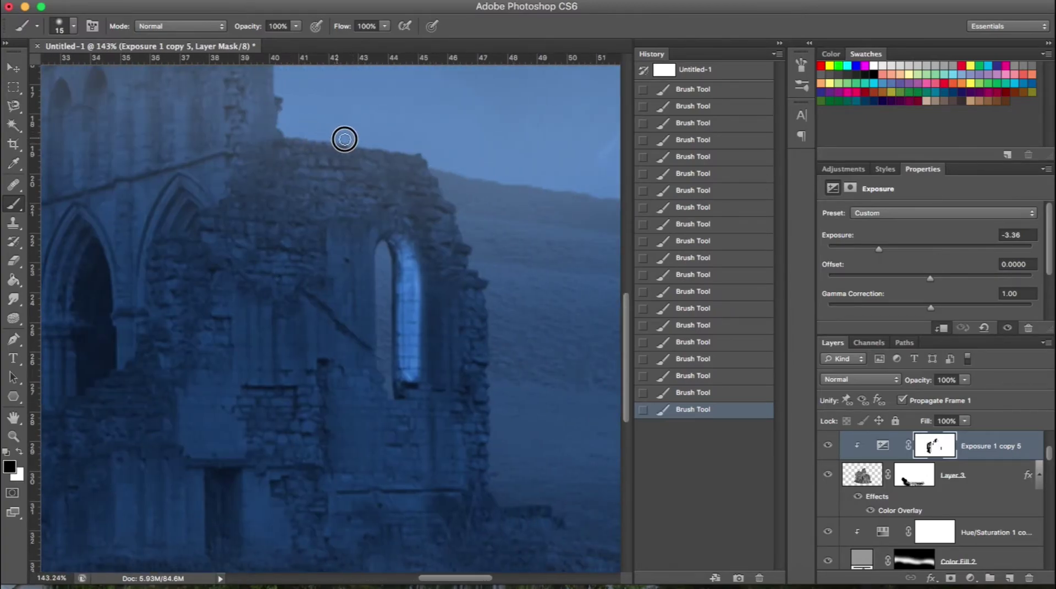
pyautogui.scroll(-4, 358, 151)
pyautogui.scroll(1, 286, 141)
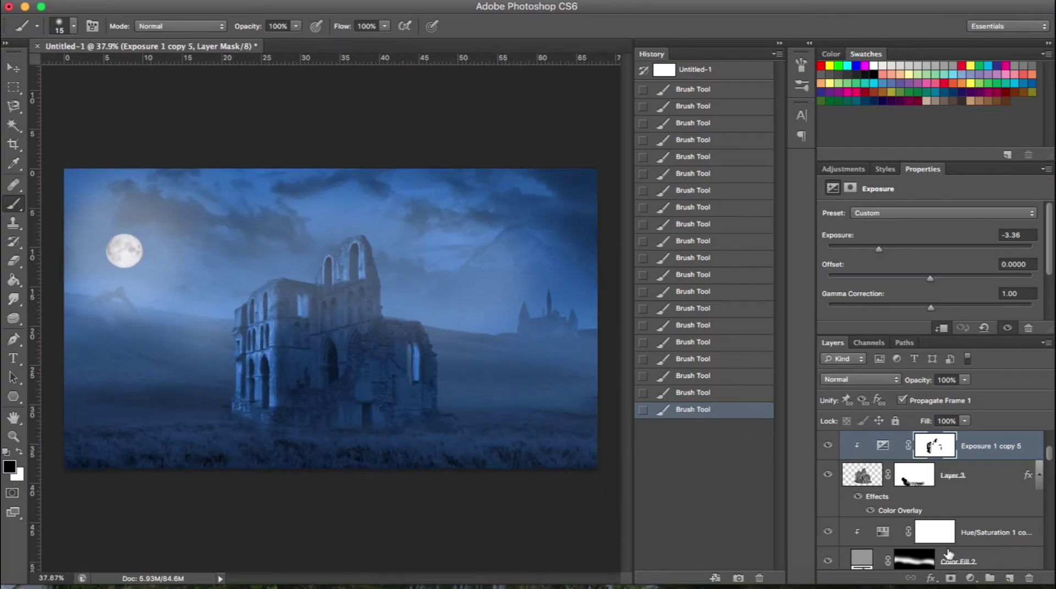
pyautogui.scroll(-5, 949, 555)
pyautogui.scroll(3, 949, 554)
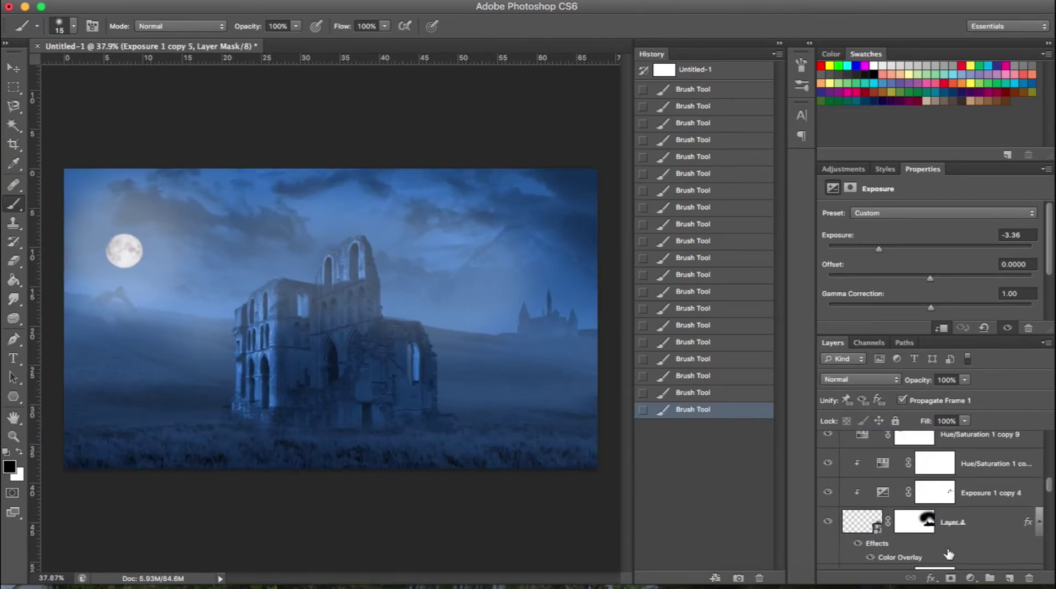
# Raise the Brightness/Contrast 1 brightness to 150.
pyautogui.scroll(-2, 948, 554)
pyautogui.click(872, 558)
pyautogui.scroll(2, 869, 499)
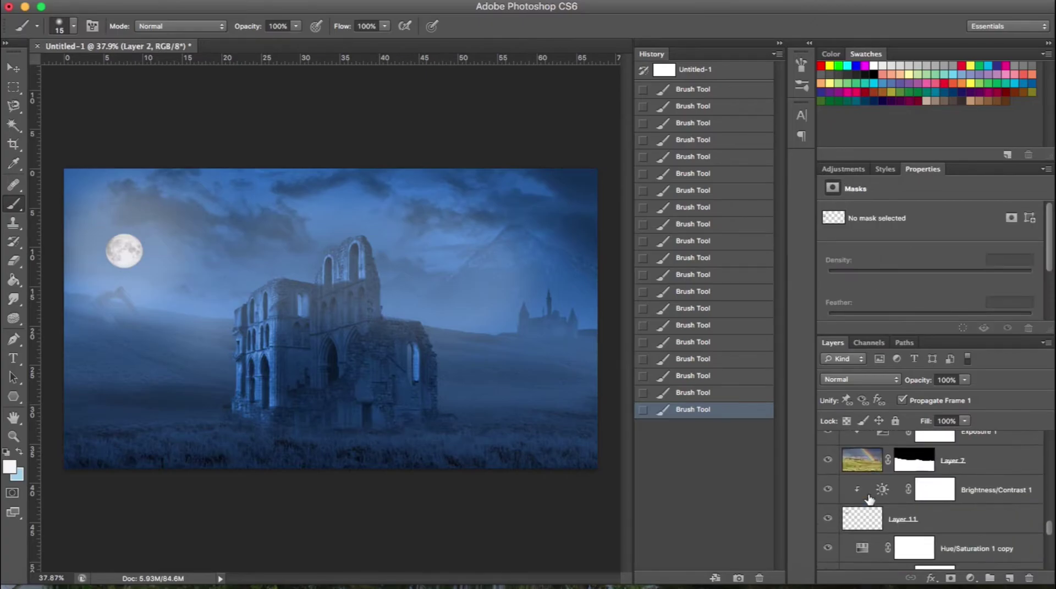
pyautogui.scroll(-1, 869, 499)
pyautogui.click(935, 440)
pyautogui.moveTo(929, 249); pyautogui.dragTo(1032, 249)
# Open the Color Fill 3 copy fill colour and confirm it.
pyautogui.scroll(3, 888, 513)
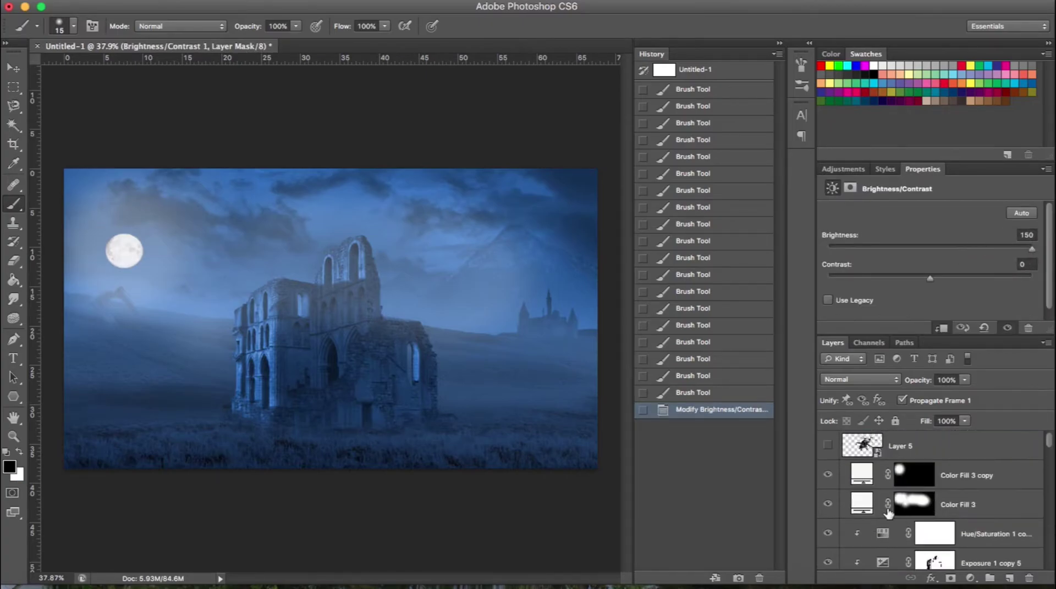
pyautogui.click(862, 476)
pyautogui.doubleClick(861, 475)
pyautogui.click(1008, 314)
pyautogui.scroll(-2, 943, 508)
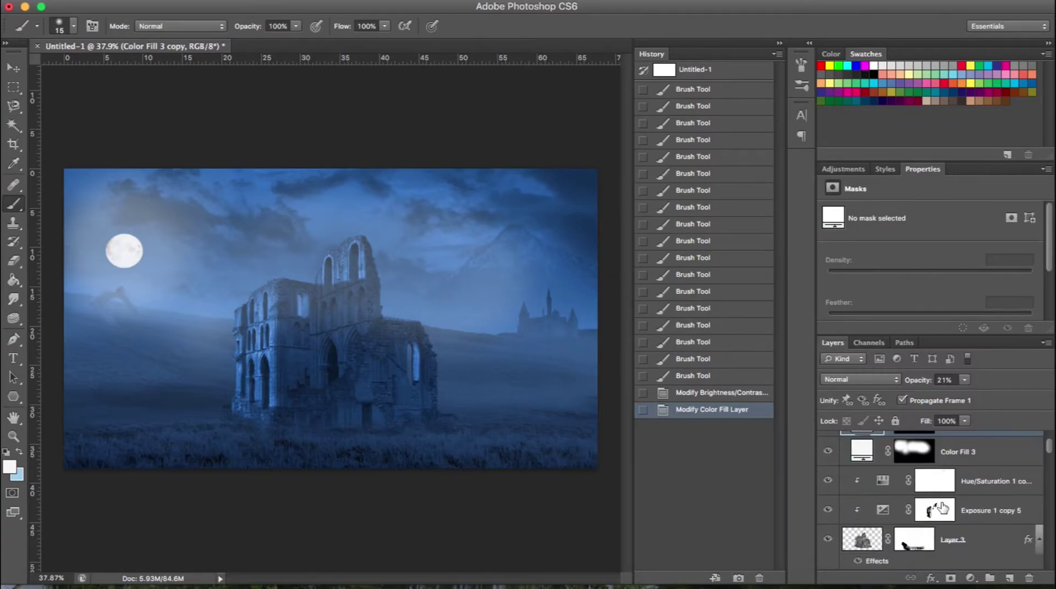
pyautogui.scroll(1, 942, 509)
# Try a cyan-blue Color Balance adjustment above Layer 11, then discard it.
pyautogui.click(883, 492)
pyautogui.scroll(-3, 996, 544)
pyautogui.scroll(5, 996, 544)
pyautogui.click(968, 502)
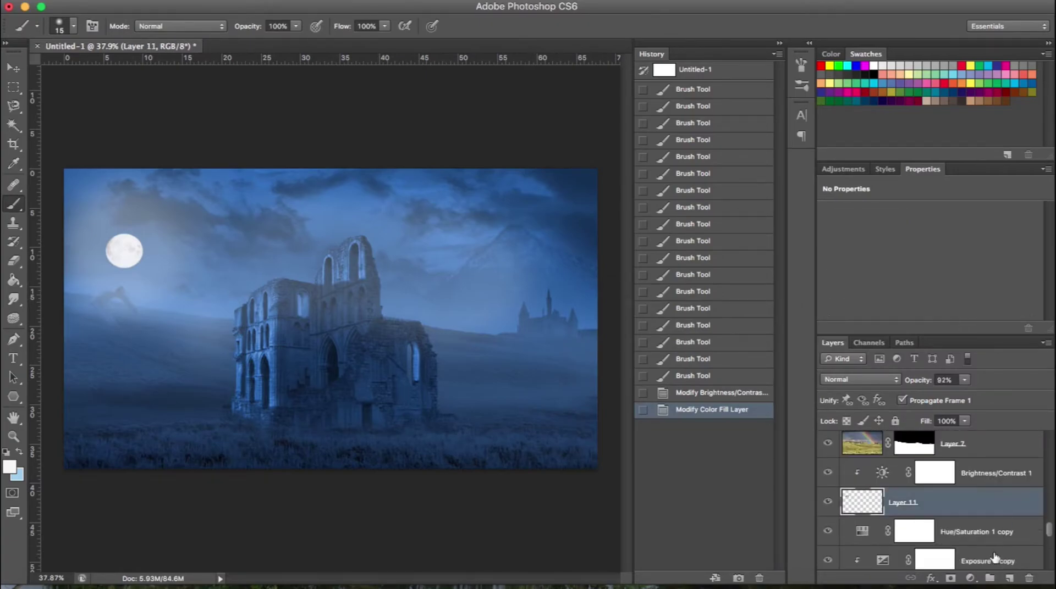
pyautogui.click(970, 579)
pyautogui.click(990, 451)
pyautogui.moveTo(910, 242); pyautogui.dragTo(883, 245)
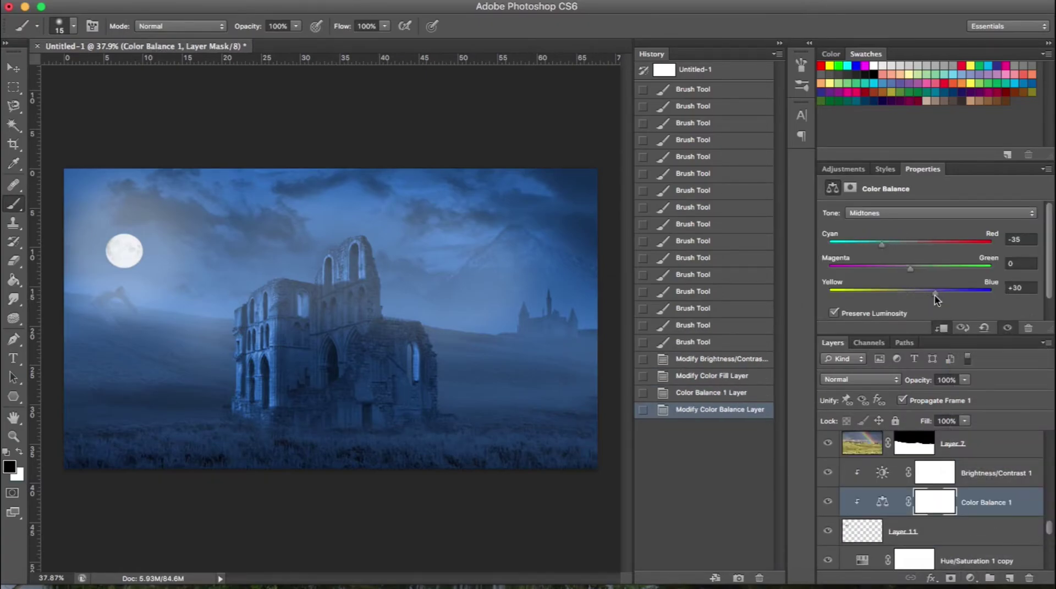
pyautogui.rightClick(991, 523)
pyautogui.click(902, 165)
# Add a colorized Hue/Saturation 2 adjustment tinting the whole scene deep blue.
pyautogui.click(970, 579)
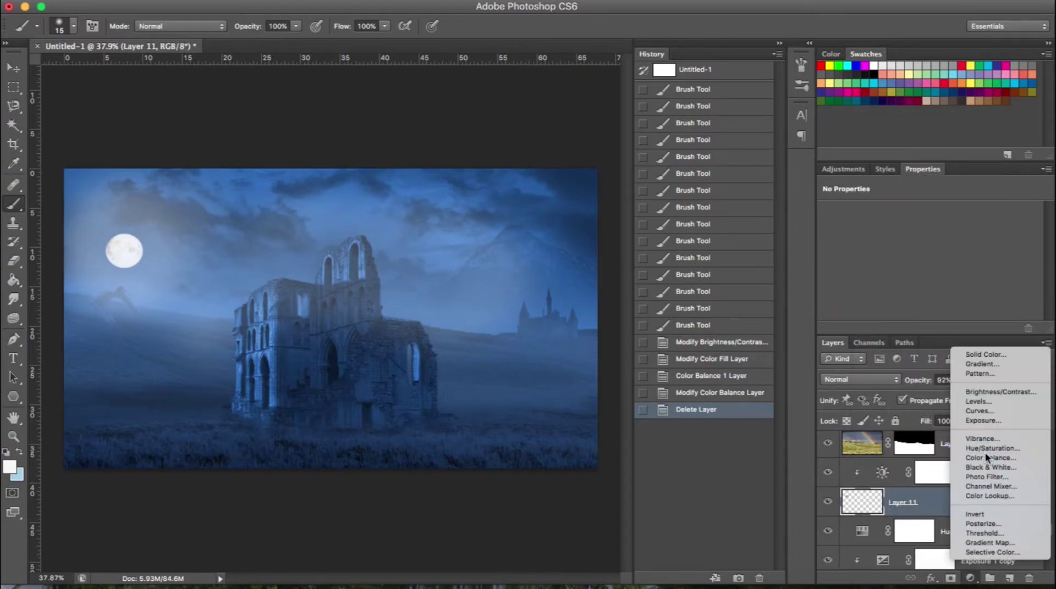
pyautogui.click(969, 512)
pyautogui.scroll(-2, 933, 265)
pyautogui.click(896, 266)
pyautogui.scroll(2, 896, 266)
pyautogui.moveTo(830, 241); pyautogui.dragTo(946, 242)
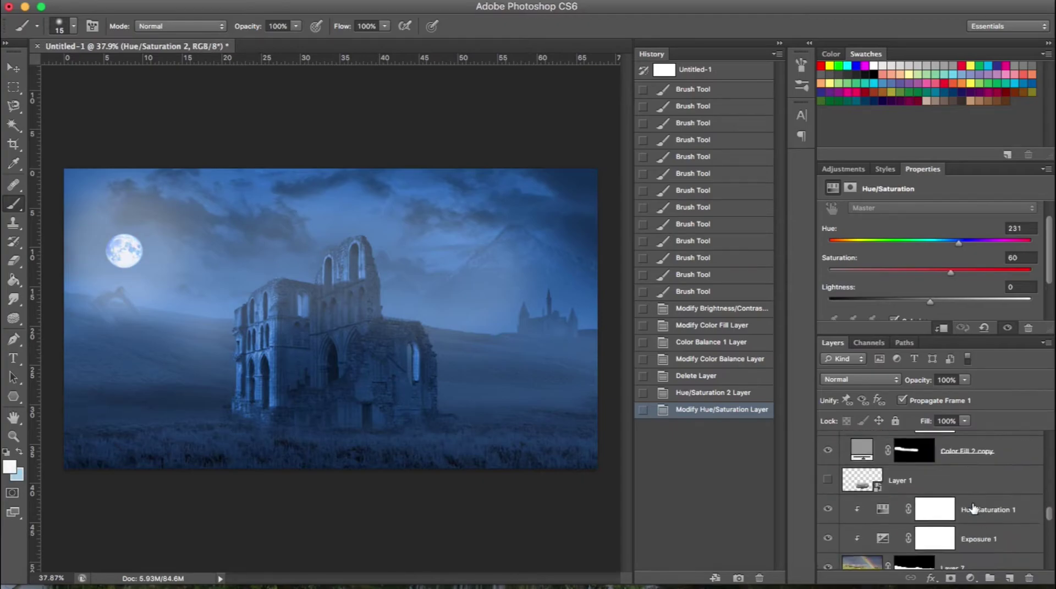
# Duplicate Hue/Saturation 2, move the copy higher and clip it to the layer below.
pyautogui.hotkey('ctrl', 'j')
pyautogui.moveTo(973, 427)
pyautogui.mouseDown()
pyautogui.moveTo(973, 523)
pyautogui.moveTo(947, 465)
pyautogui.mouseUp()
pyautogui.keyDown('alt'); pyautogui.click(965, 489); pyautogui.keyUp('alt')
pyautogui.moveTo(958, 243); pyautogui.dragTo(908, 271)
# Delete the latest history states, removing the Layer Order and Layer Via Copy steps.
pyautogui.scroll(-3, 973, 511)
pyautogui.scroll(-3, 974, 511)
pyautogui.rightClick(737, 414)
pyautogui.click(755, 433)
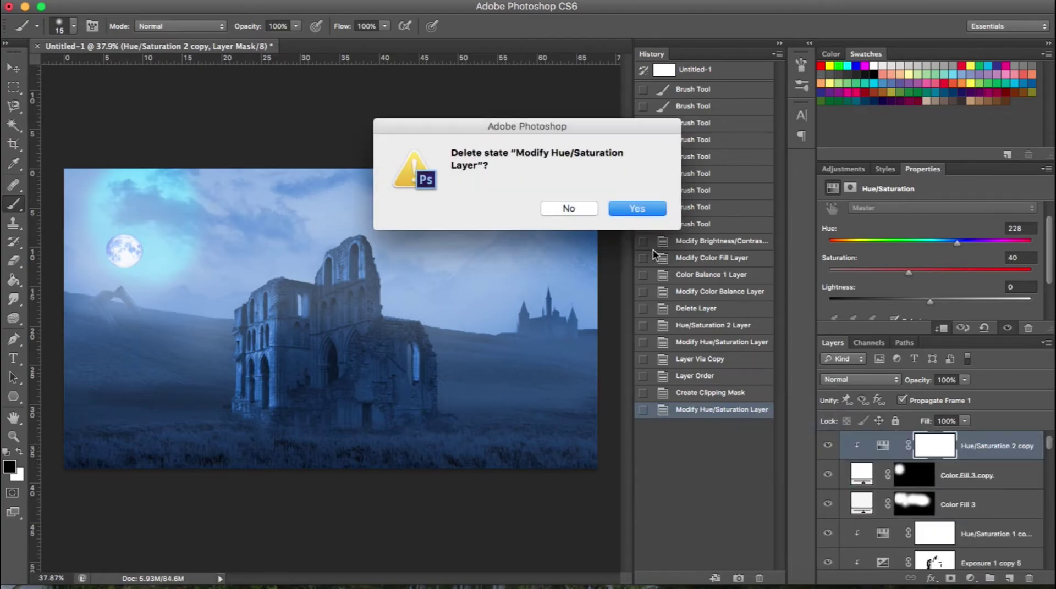
pyautogui.click(627, 207)
pyautogui.rightClick(698, 393)
pyautogui.rightClick(709, 376)
pyautogui.click(730, 399)
pyautogui.press('Return')
pyautogui.rightClick(714, 360)
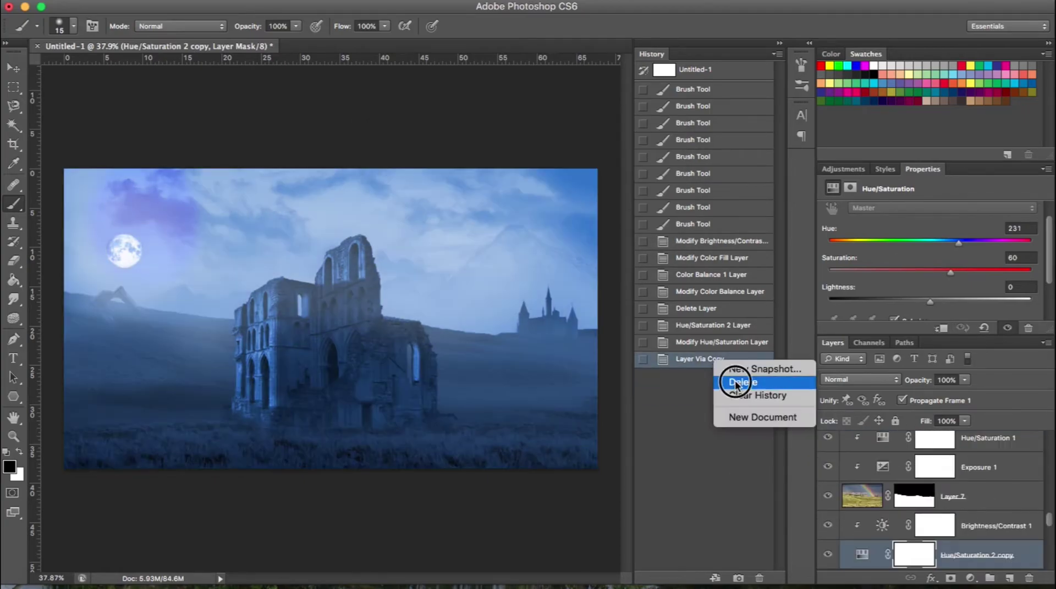
pyautogui.click(734, 381)
# Recolour Color Fill 3 copy to a light blue glow.
pyautogui.scroll(2, 930, 495)
pyautogui.doubleClick(858, 481)
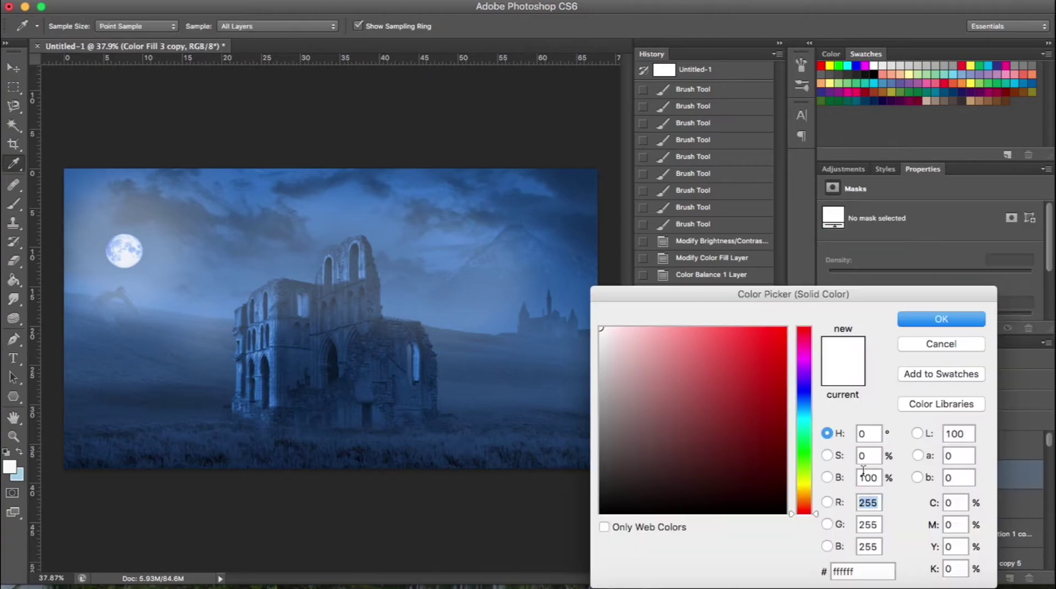
pyautogui.click(804, 410)
pyautogui.moveTo(682, 346); pyautogui.dragTo(708, 335)
pyautogui.press('Return')
# Try out a new hue for Color Fill 3 in its colour picker.
pyautogui.doubleClick(931, 509)
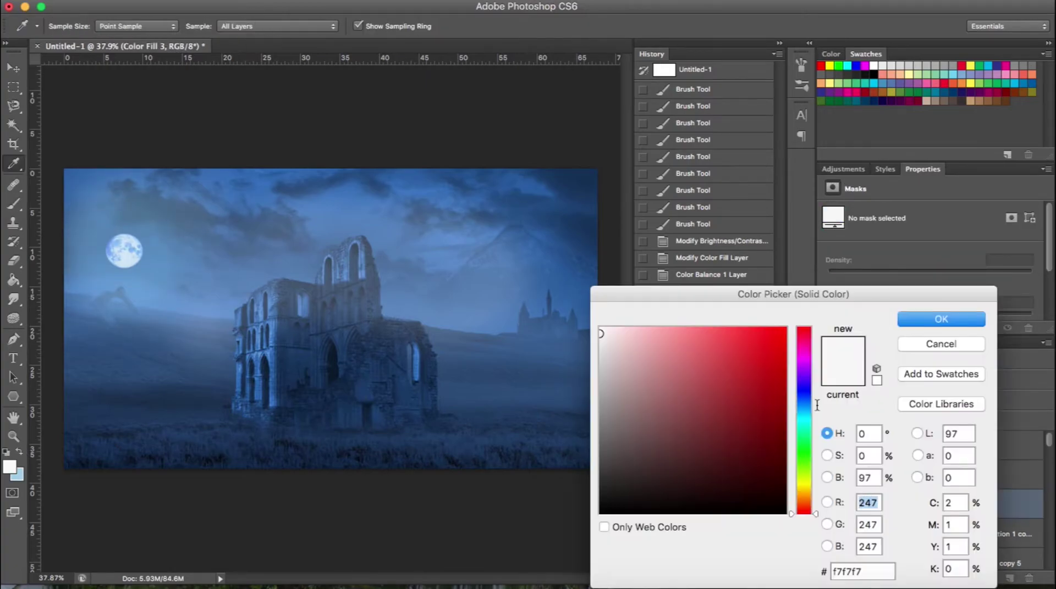
pyautogui.click(804, 406)
pyautogui.moveTo(455, 213); pyautogui.dragTo(365, 203)
pyautogui.click(932, 346)
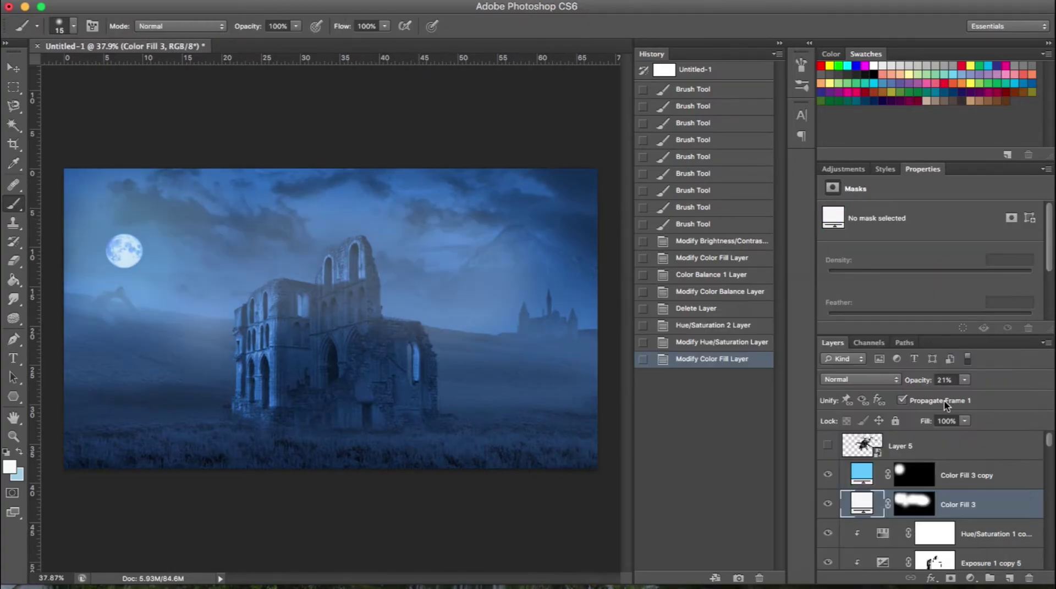
# Lower the Hue/Saturation 2 saturation to 37.
pyautogui.scroll(-2, 976, 459)
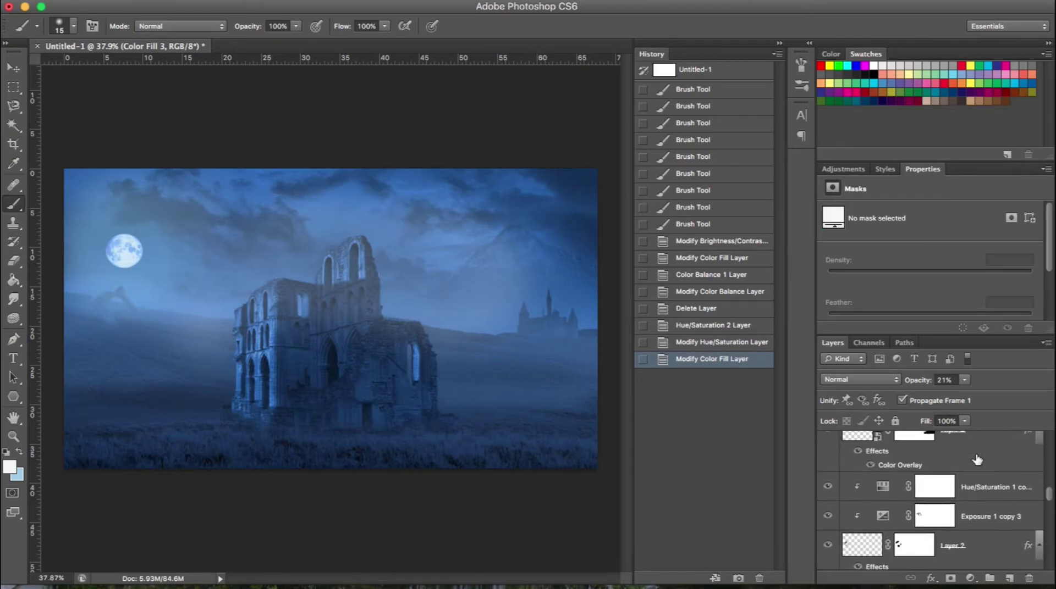
pyautogui.scroll(-2, 976, 459)
pyautogui.scroll(-2, 977, 459)
pyautogui.scroll(2, 976, 459)
pyautogui.click(968, 442)
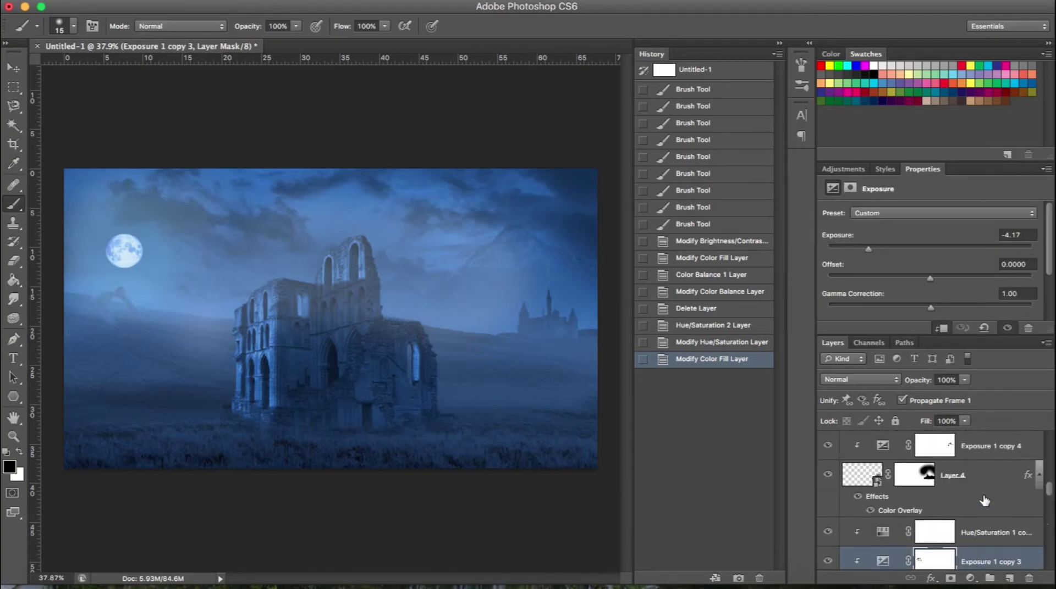
pyautogui.scroll(-2, 939, 543)
pyautogui.scroll(-2, 939, 544)
pyautogui.scroll(3, 939, 544)
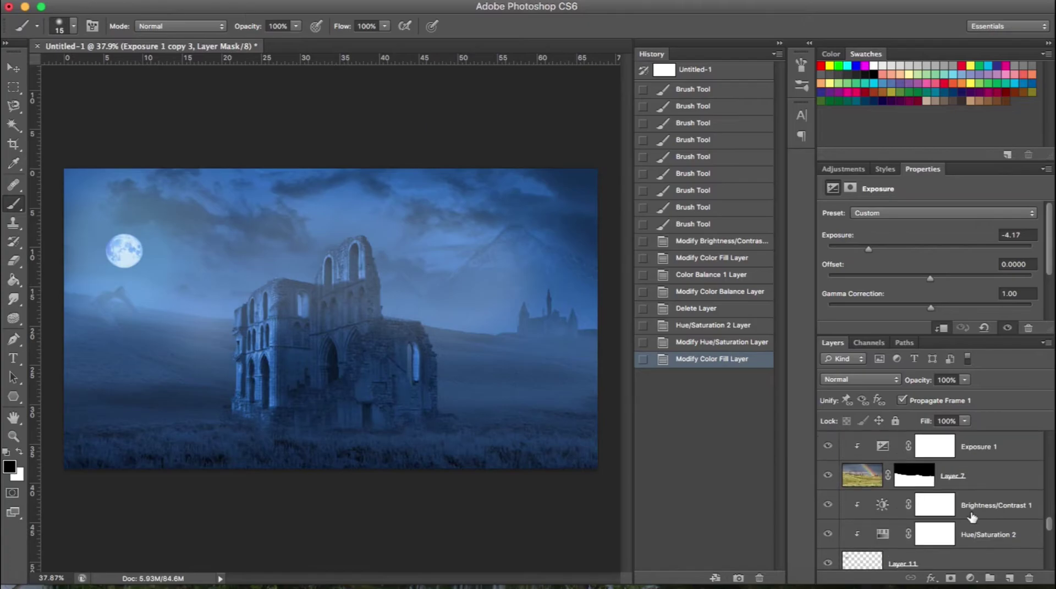
pyautogui.click(935, 478)
pyautogui.click(934, 515)
pyautogui.moveTo(950, 295); pyautogui.dragTo(904, 295)
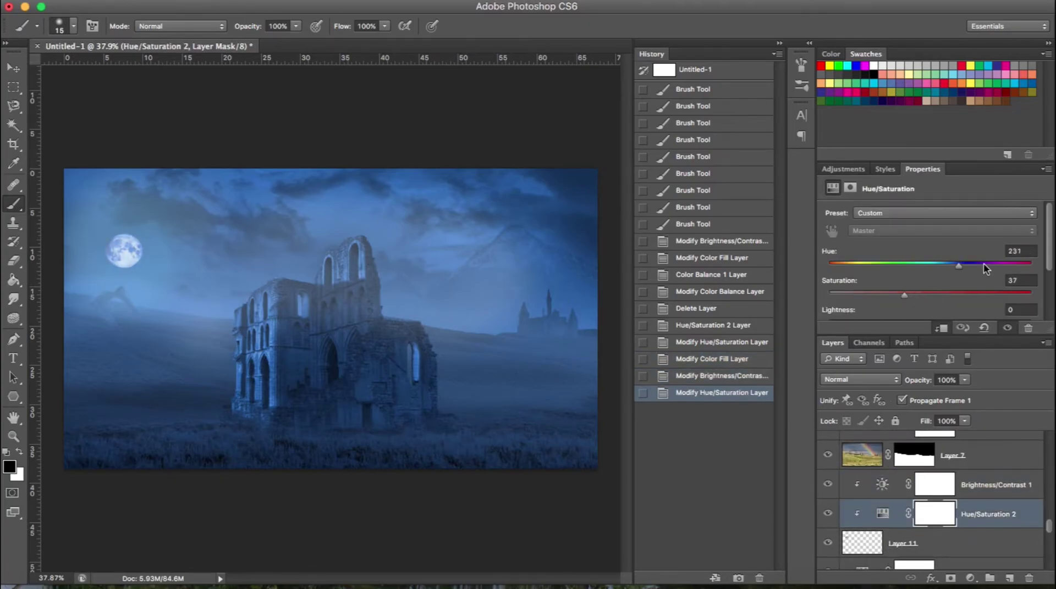
pyautogui.click(908, 478)
# Delete the Hue/Saturation 2 layer and swap the painting colours.
pyautogui.moveTo(1018, 519); pyautogui.dragTo(1028, 579)
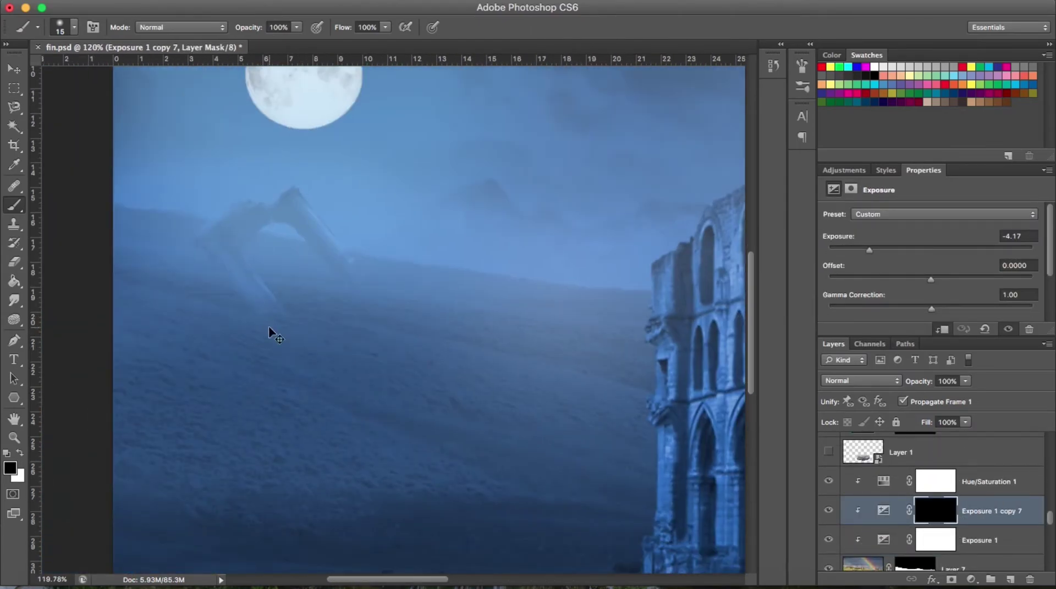
pyautogui.rightClick(269, 328)
pyautogui.press('Escape')
pyautogui.press('x')
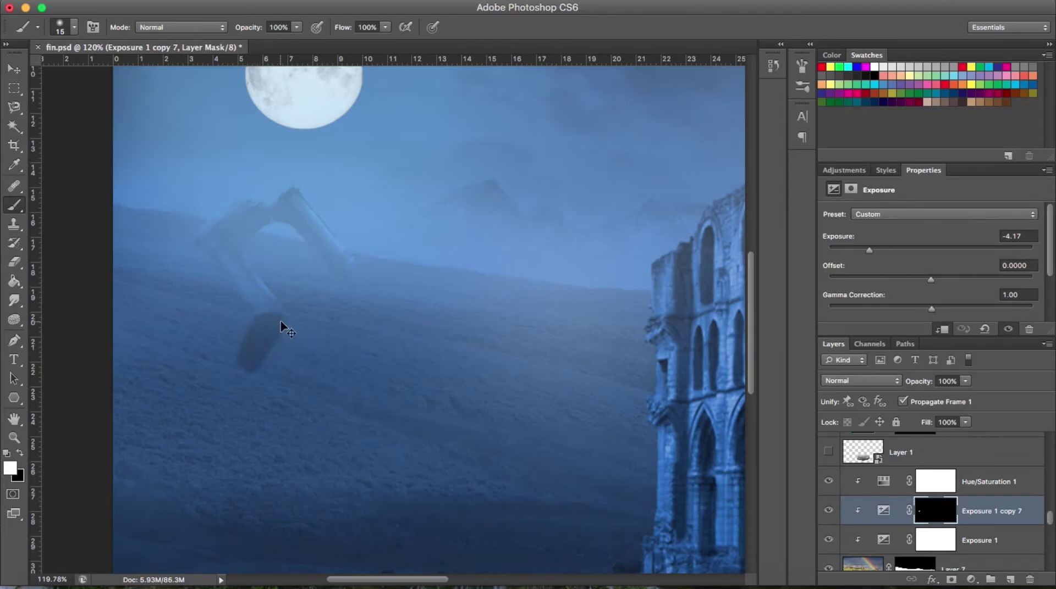
# Paint a dark patch at the distant arch's foot, then shrink the brush to 10 px.
pyautogui.rightClick(280, 329)
pyautogui.moveTo(339, 344); pyautogui.dragTo(288, 381)
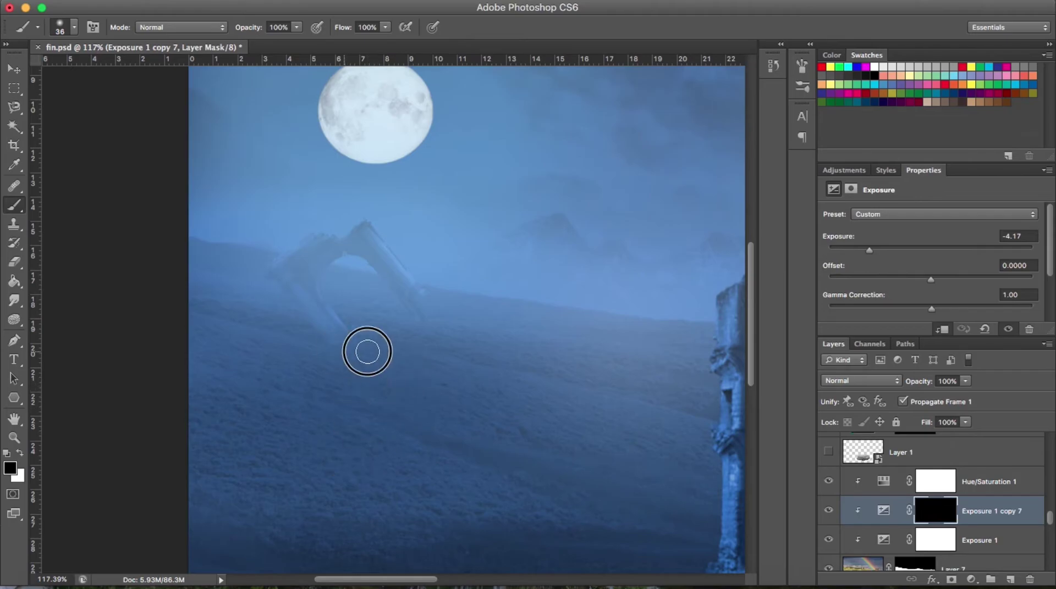
pyautogui.rightClick(363, 346)
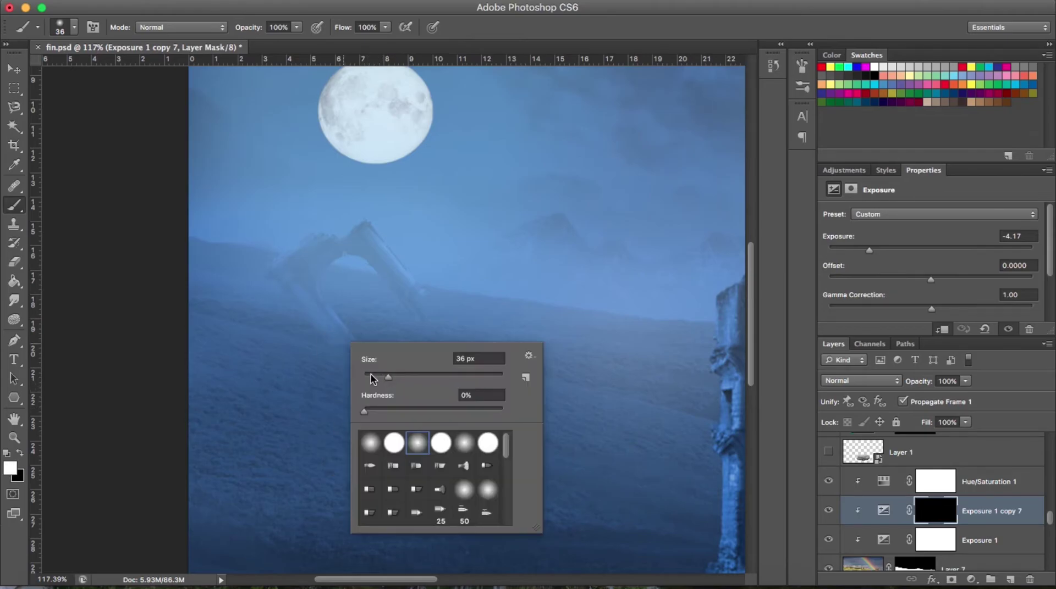
pyautogui.moveTo(371, 379); pyautogui.dragTo(365, 379)
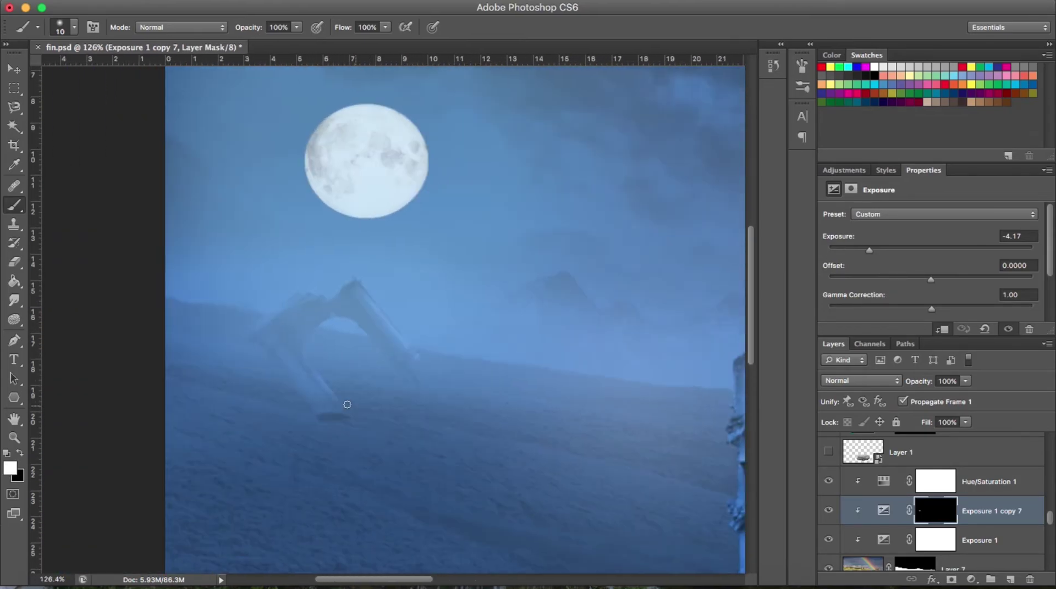
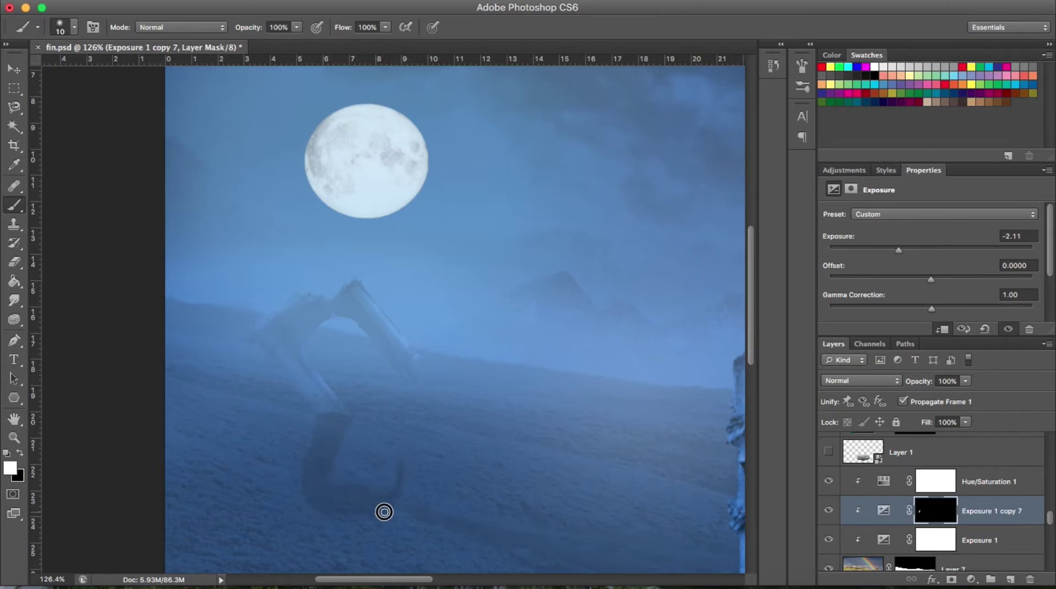
# Delete the Exposure 1 copy 7 layer and duplicate the ruined arch Layer 2.
pyautogui.rightClick(841, 511)
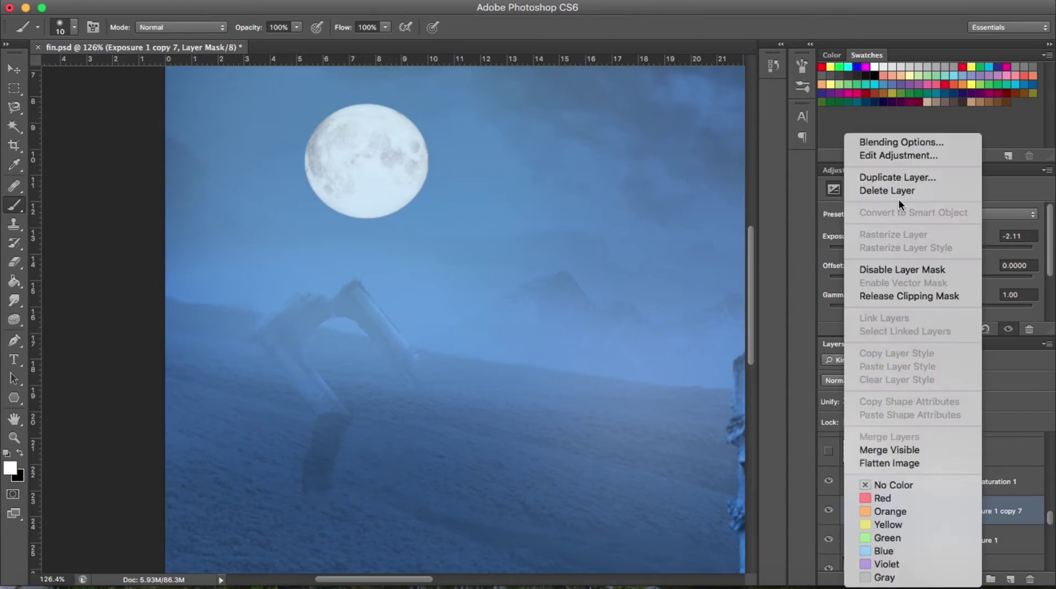
pyautogui.click(899, 199)
pyautogui.click(1011, 531)
pyautogui.hotkey('ctrl', 'j')
pyautogui.click(968, 529)
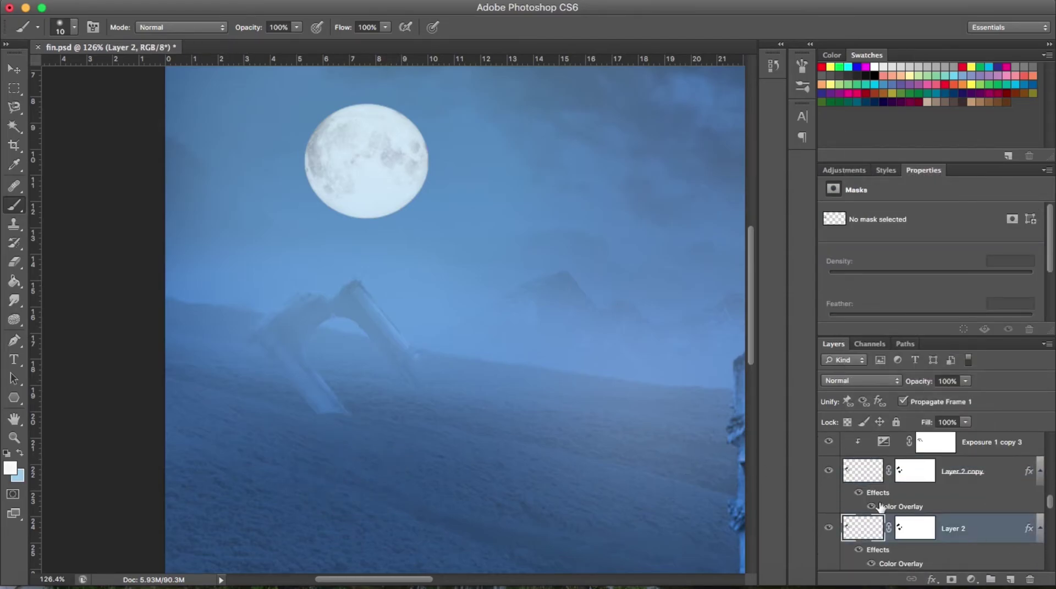
# Flip the arch layer vertically and horizontally, and move it down below the original.
pyautogui.hotkey('ctrl', 't')
pyautogui.rightClick(407, 454)
pyautogui.click(471, 567)
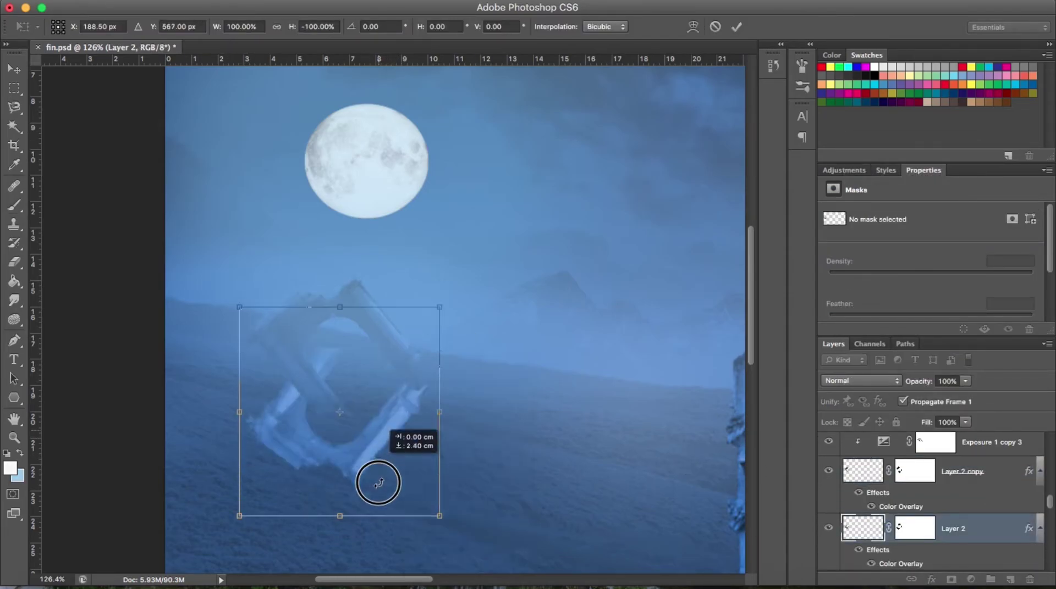
pyautogui.rightClick(386, 484)
pyautogui.moveTo(376, 340)
pyautogui.mouseDown()
pyautogui.moveTo(387, 484)
pyautogui.moveTo(377, 460)
pyautogui.mouseUp()
pyautogui.click(443, 565)
pyautogui.press('Return')
pyautogui.press('b')
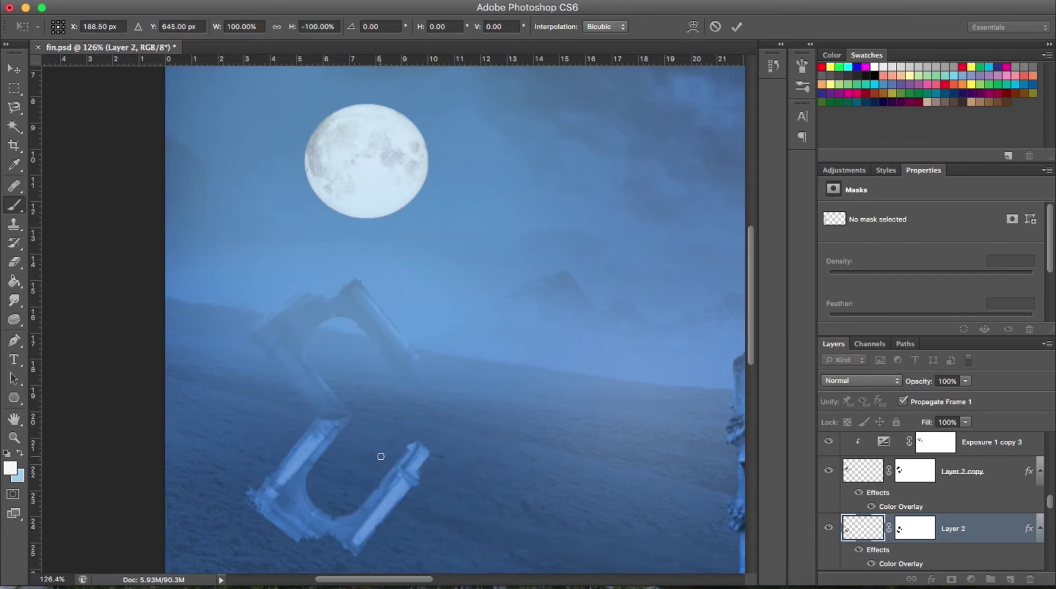
pyautogui.hotkey('ctrl', '0')
# Perspective-spread the flipped arch's bottom corners so it lies across the hill.
pyautogui.hotkey('ctrl', 't')
pyautogui.rightClick(379, 367)
pyautogui.click(407, 453)
pyautogui.moveTo(314, 465); pyautogui.dragTo(275, 472)
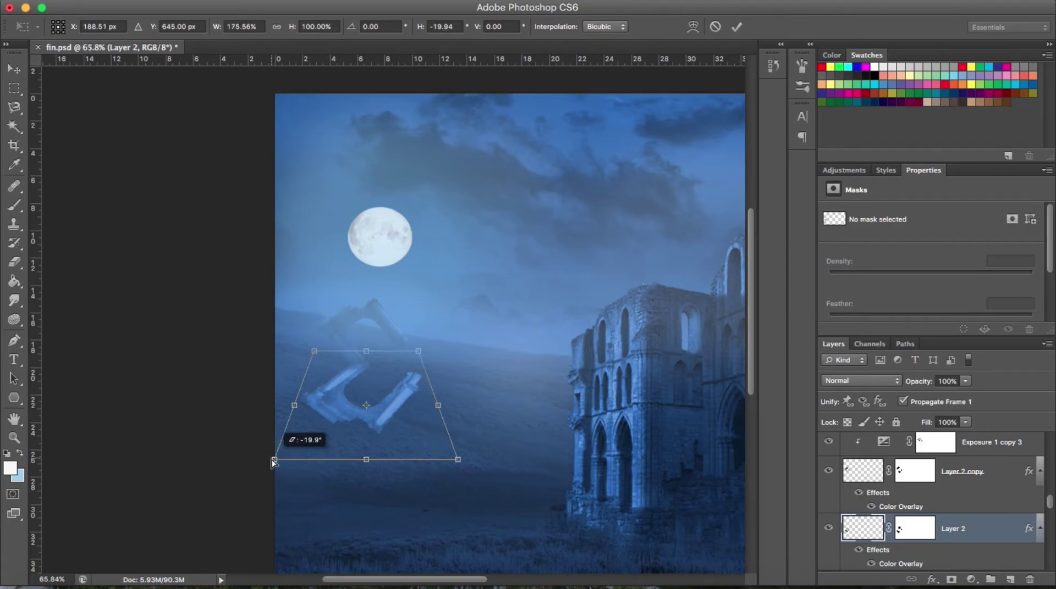
pyautogui.moveTo(374, 425); pyautogui.dragTo(374, 432)
pyautogui.press('Return')
# Give the Layer 2 shadow a dark navy Color Overlay.
pyautogui.rightClick(969, 527)
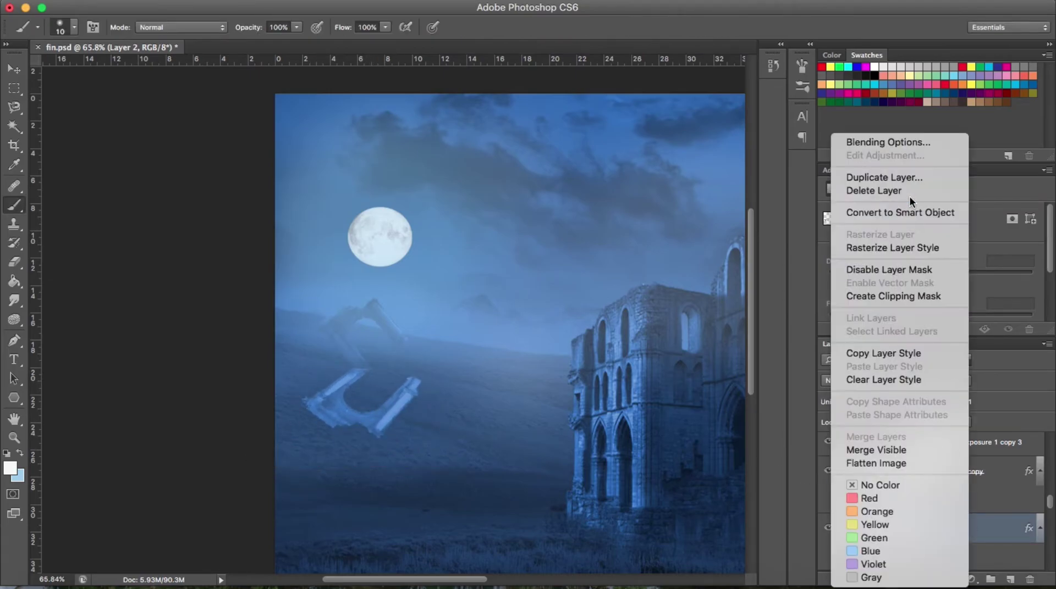
pyautogui.doubleClick(1014, 533)
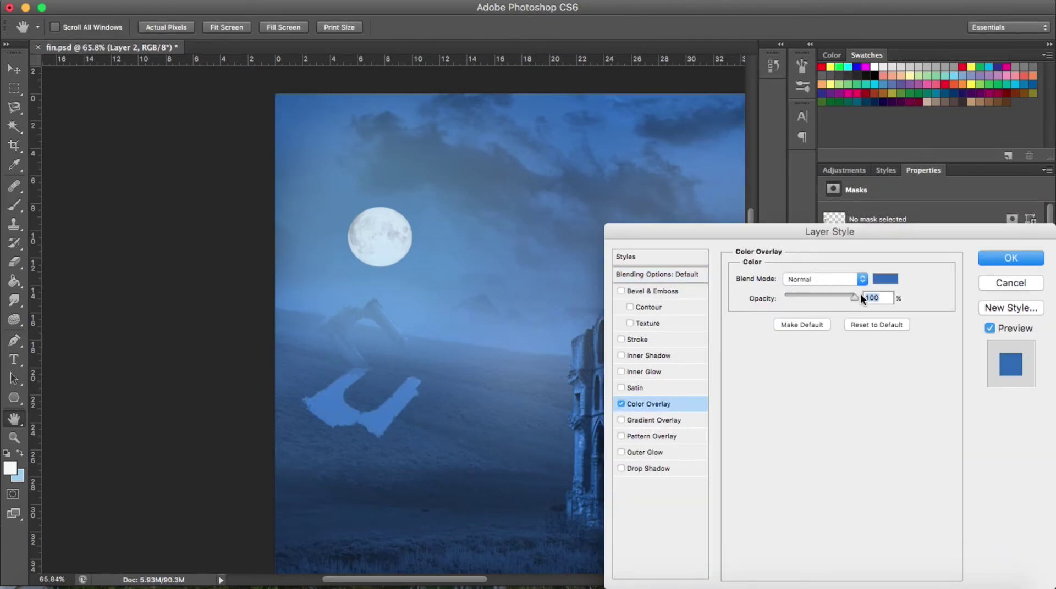
pyautogui.click(885, 279)
pyautogui.moveTo(756, 426); pyautogui.dragTo(785, 466)
pyautogui.click(942, 320)
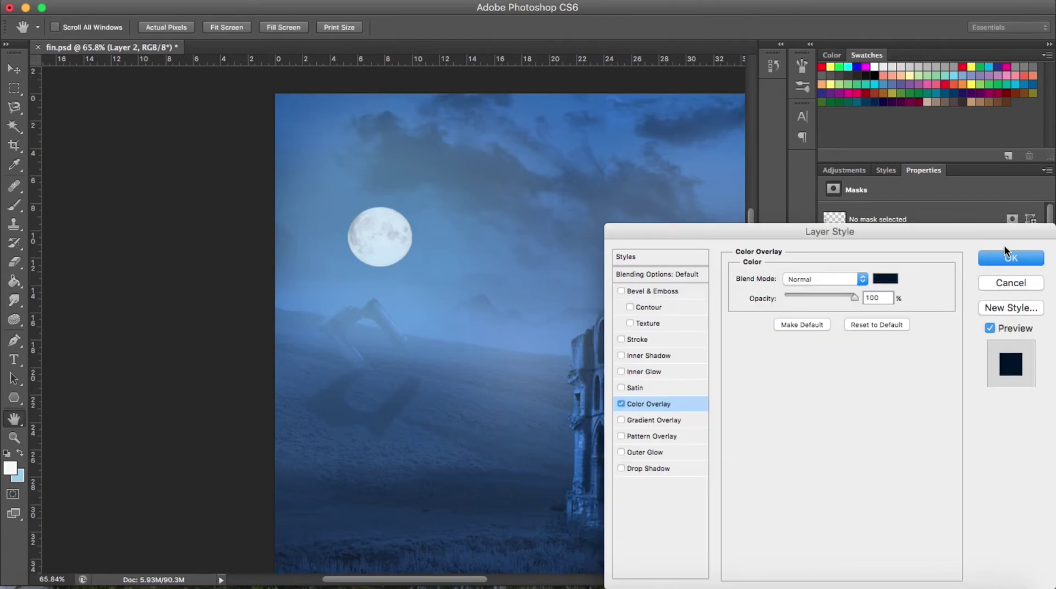
pyautogui.click(1011, 258)
# Lower the shadow layer's opacity to 53%.
pyautogui.click(965, 381)
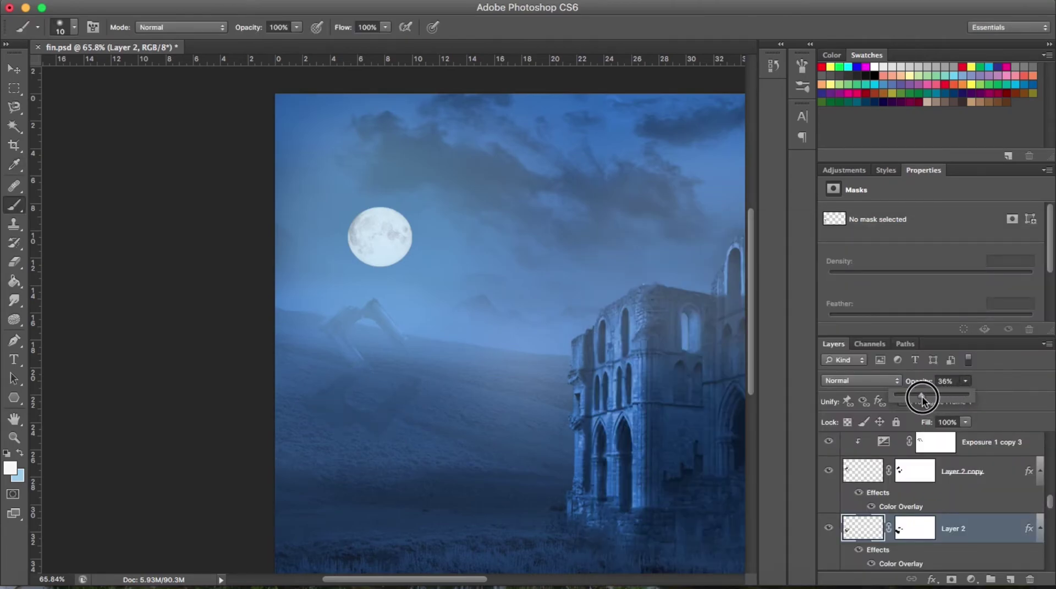
pyautogui.scroll(-5, 674, 384)
pyautogui.scroll(6, 653, 405)
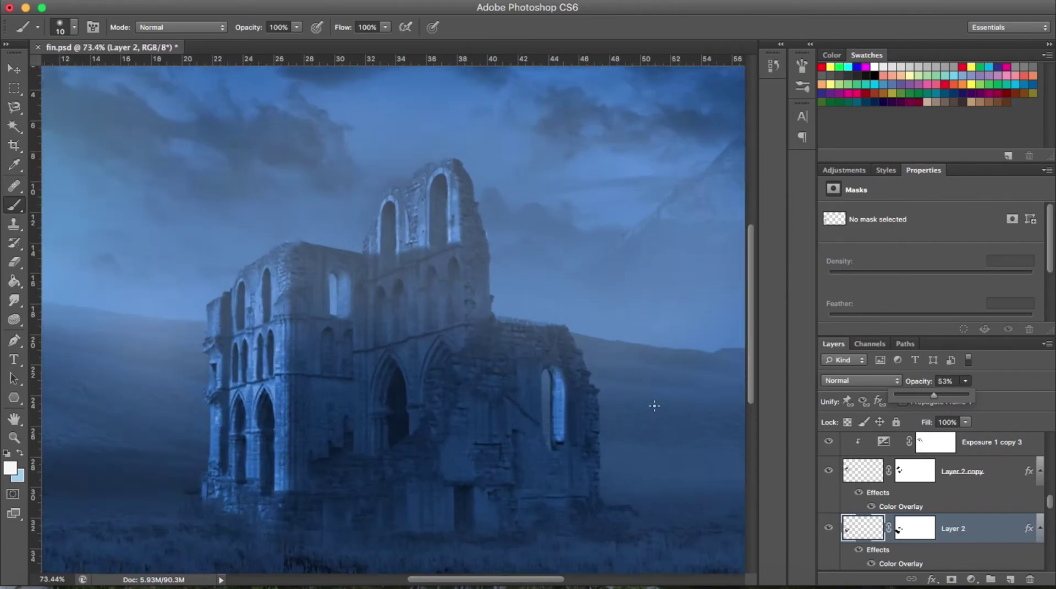
pyautogui.scroll(-2, 652, 405)
pyautogui.scroll(-3, 990, 507)
pyautogui.scroll(-3, 990, 507)
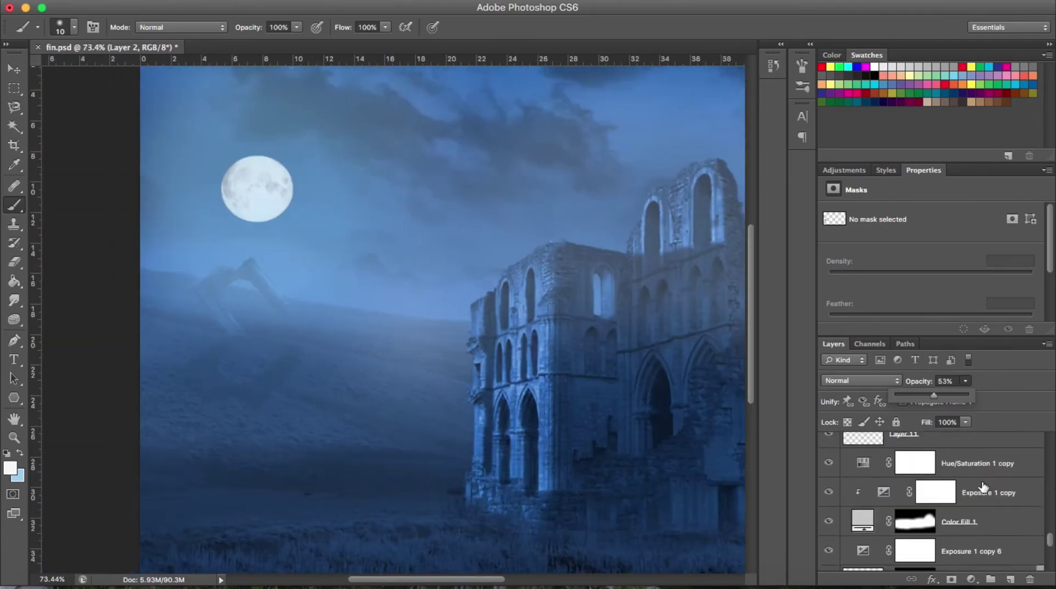
pyautogui.scroll(-3, 989, 507)
pyautogui.scroll(-3, 990, 507)
# Duplicate the Exposure adjustment layer and fill the copy's mask with black.
pyautogui.click(990, 507)
pyautogui.hotkey('ctrl', 'j')
pyautogui.hotkey('ctrl', 'i')
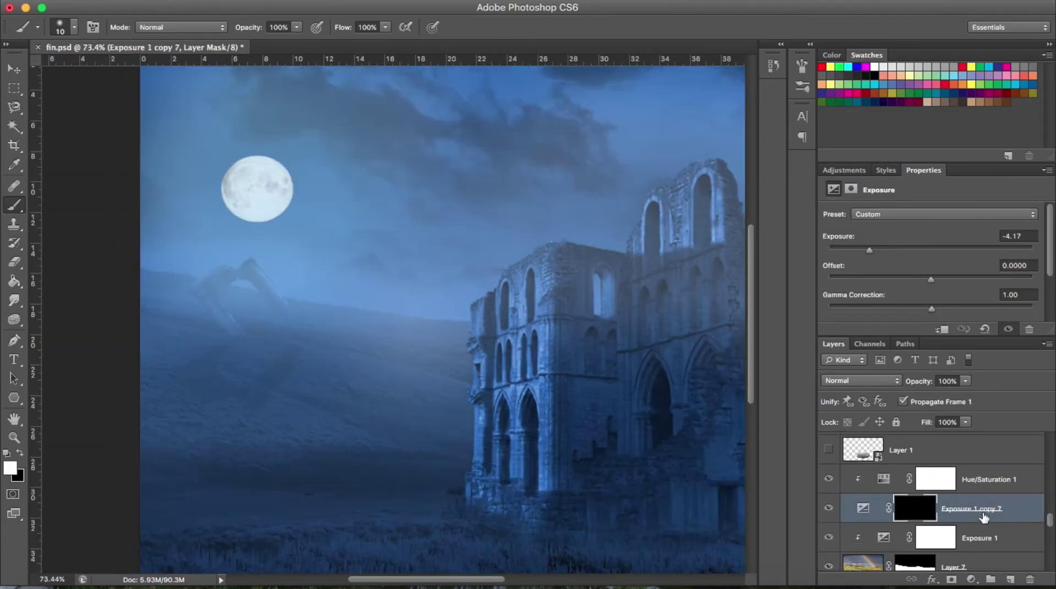
pyautogui.scroll(2, 233, 352)
pyautogui.scroll(2, 220, 374)
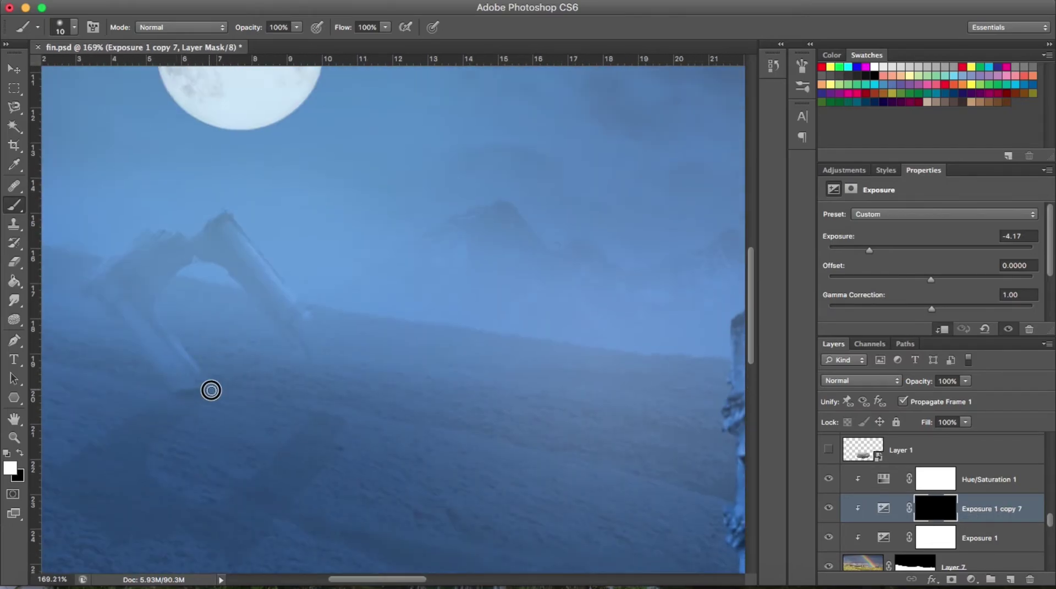
pyautogui.scroll(-6, 365, 382)
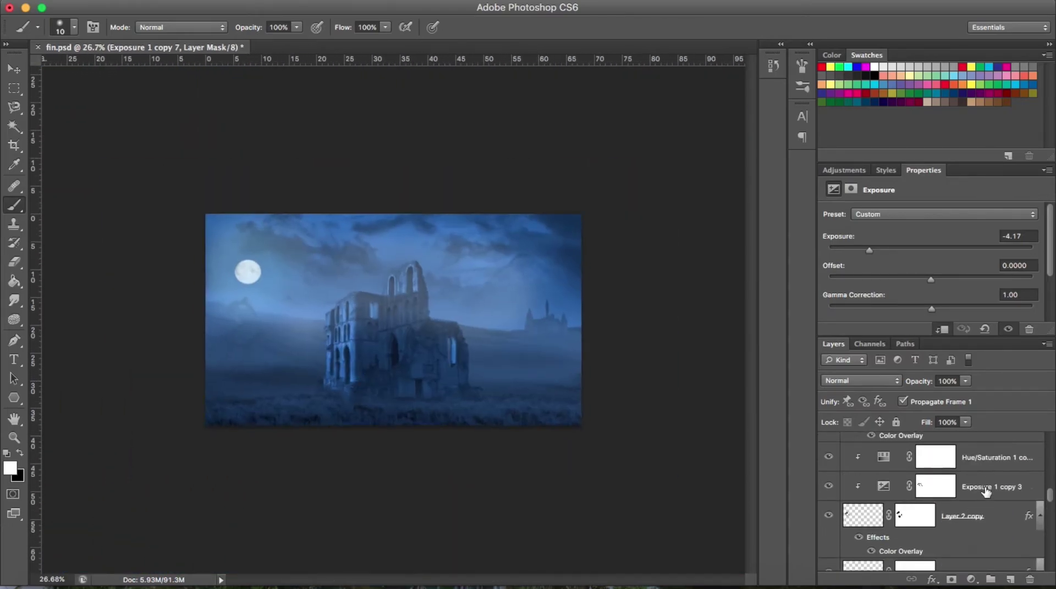
pyautogui.scroll(-1, 936, 522)
# Delete Layer 2's mask and load the shadow's shape as a selection.
pyautogui.click(936, 498)
pyautogui.rightClick(936, 497)
pyautogui.click(860, 474)
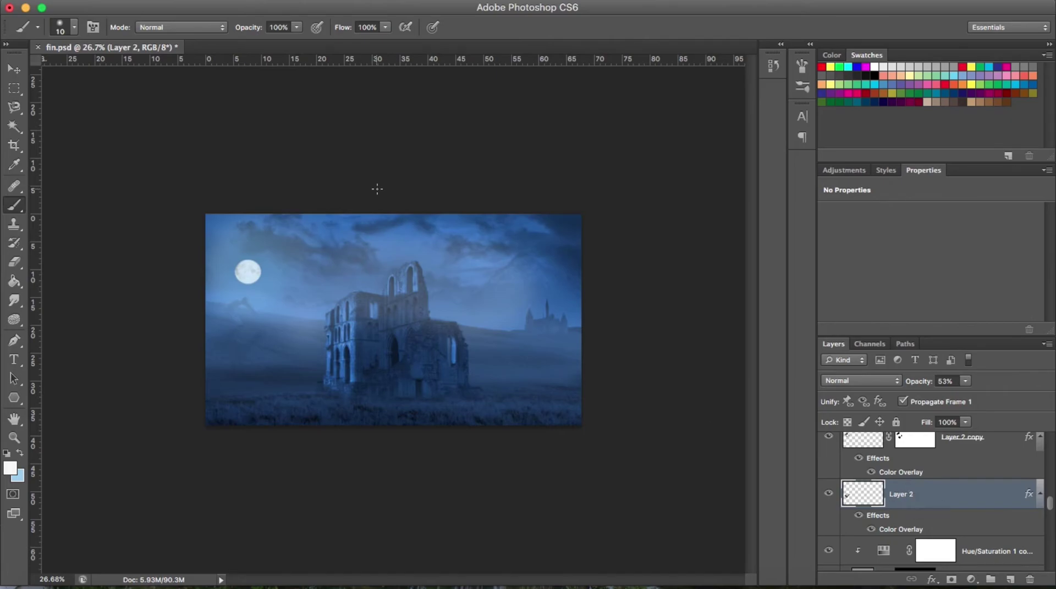
pyautogui.click(341, 33)
pyautogui.rightClick(924, 494)
# Delete Layer 2 and give Exposure 1 copy 8 a new shadow-selection mask at 34% opacity.
pyautogui.click(828, 191)
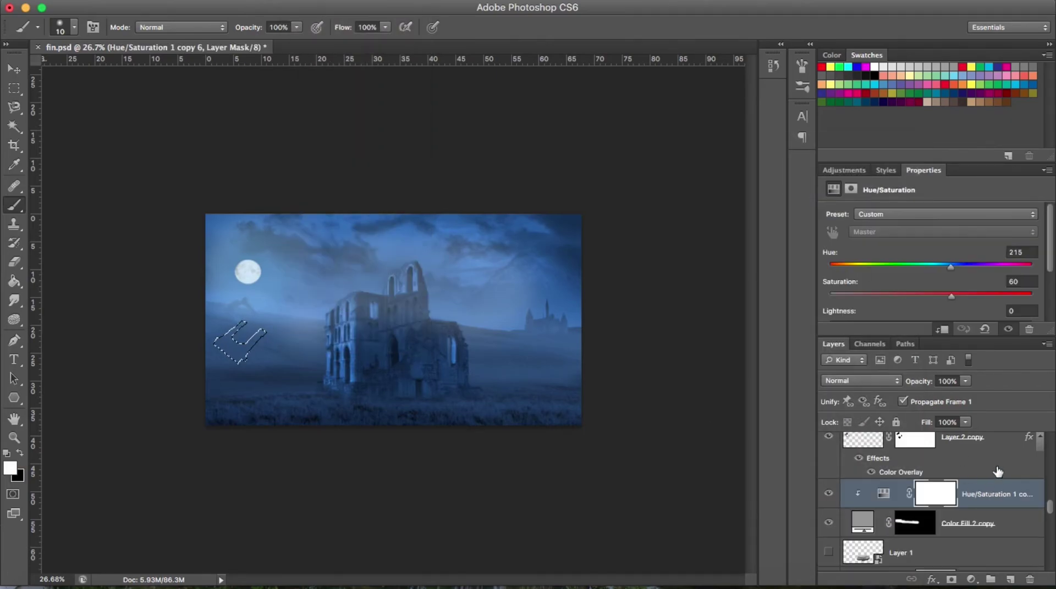
pyautogui.scroll(-3, 998, 472)
pyautogui.click(943, 472)
pyautogui.rightClick(943, 472)
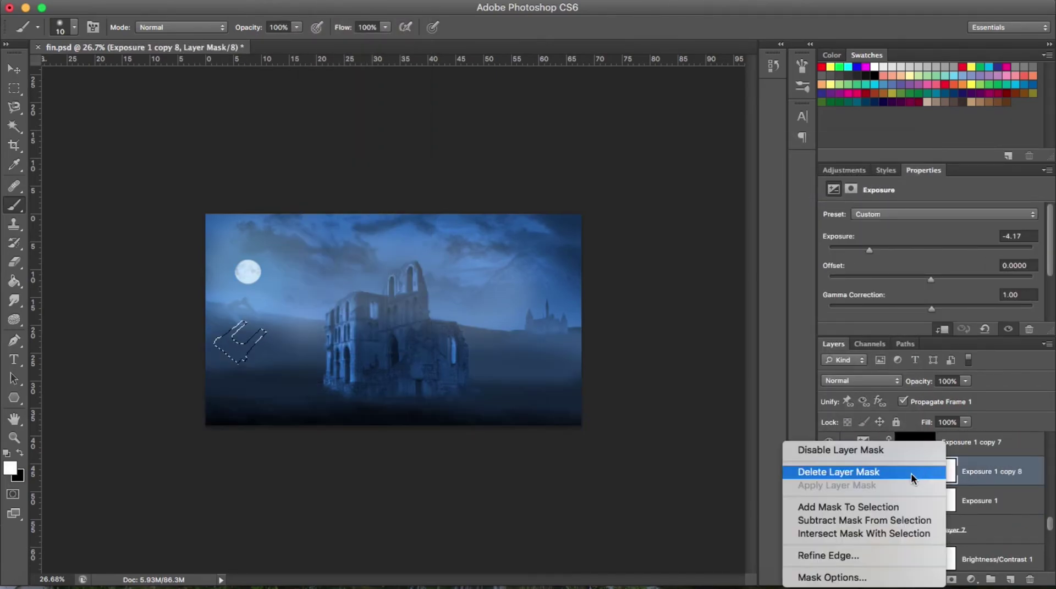
pyautogui.click(911, 473)
pyautogui.click(952, 580)
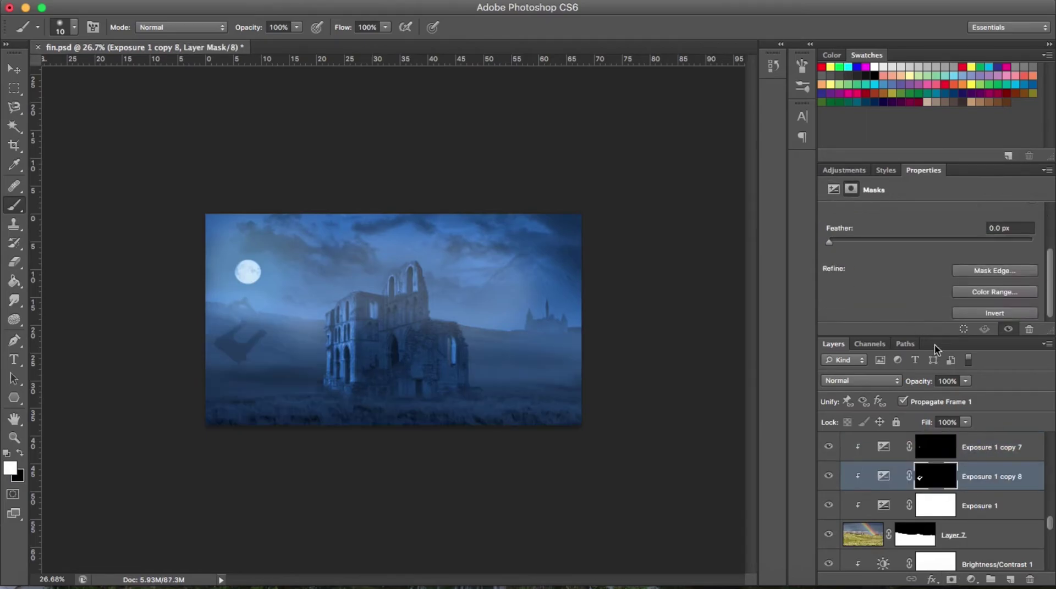
pyautogui.moveTo(965, 381); pyautogui.dragTo(953, 397)
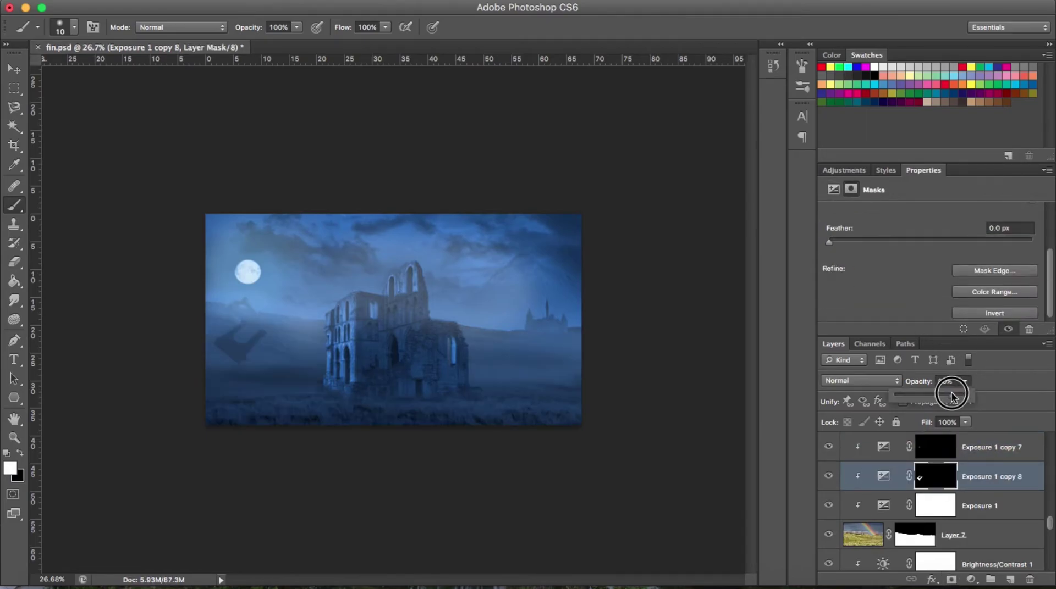
# Set up a black soft brush at 85 px.
pyautogui.rightClick(240, 362)
pyautogui.press('x')
pyautogui.rightClick(273, 367)
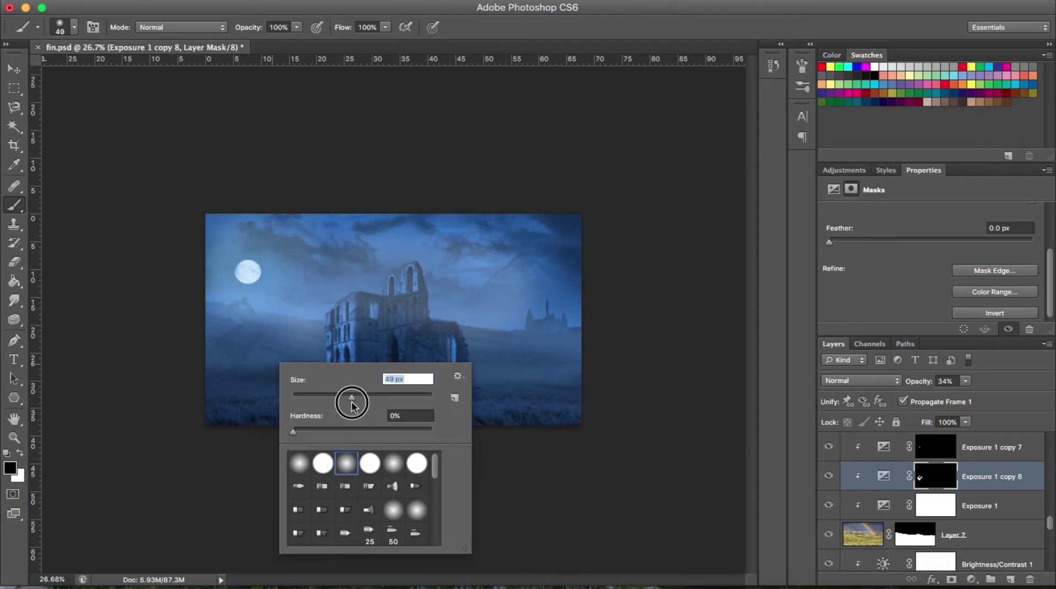
pyautogui.moveTo(352, 407); pyautogui.dragTo(367, 407)
pyautogui.press('Return')
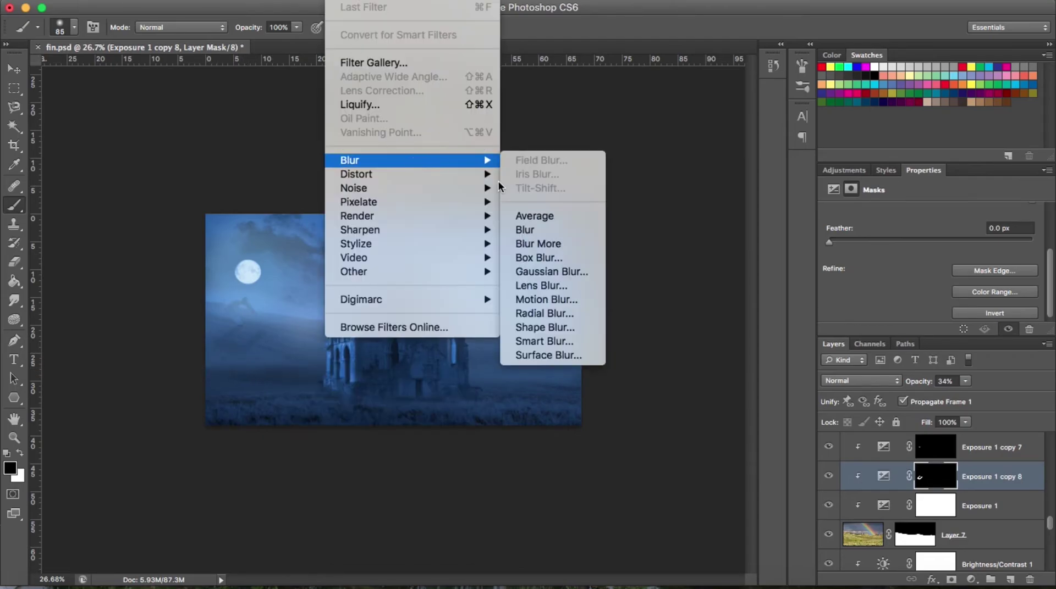
# Motion-blur the shadow mask and paint it along the foreground grass.
pyautogui.click(548, 297)
pyautogui.click(721, 168)
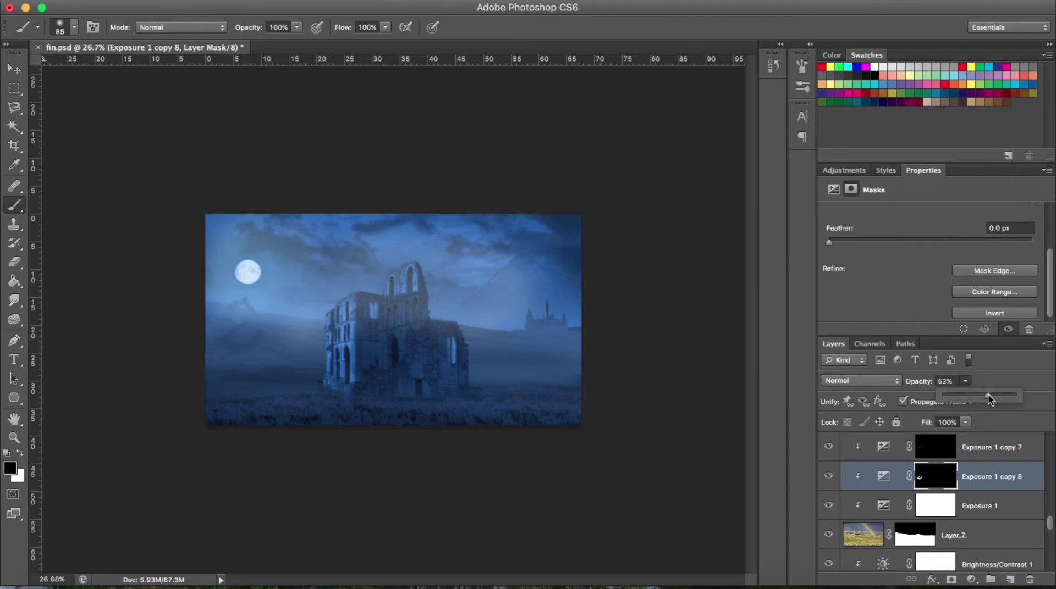
pyautogui.scroll(1, 990, 465)
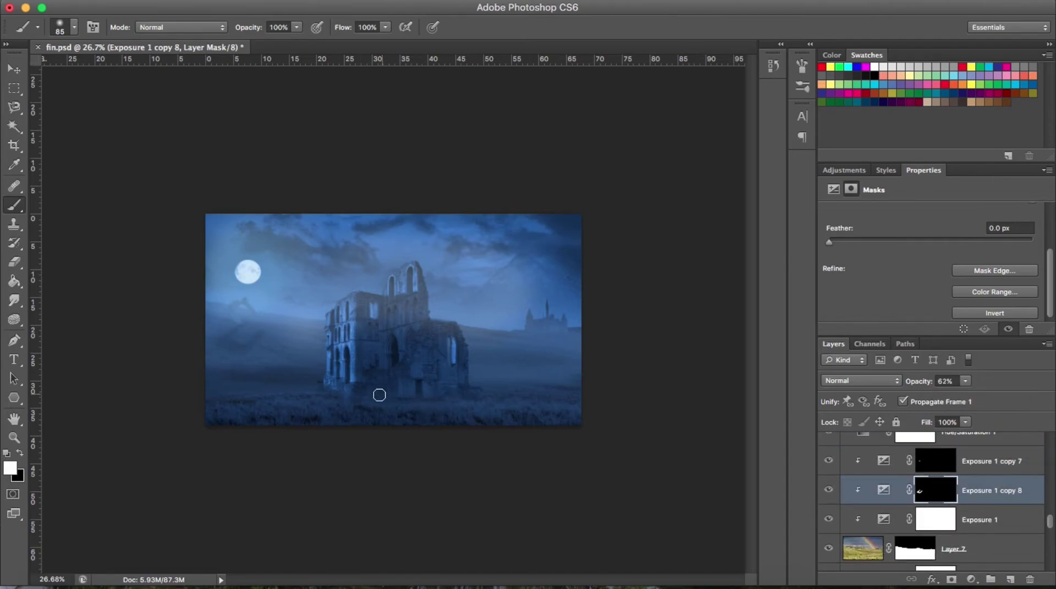
pyautogui.moveTo(379, 395)
pyautogui.mouseDown()
pyautogui.moveTo(448, 408)
pyautogui.moveTo(386, 408)
pyautogui.mouseUp()
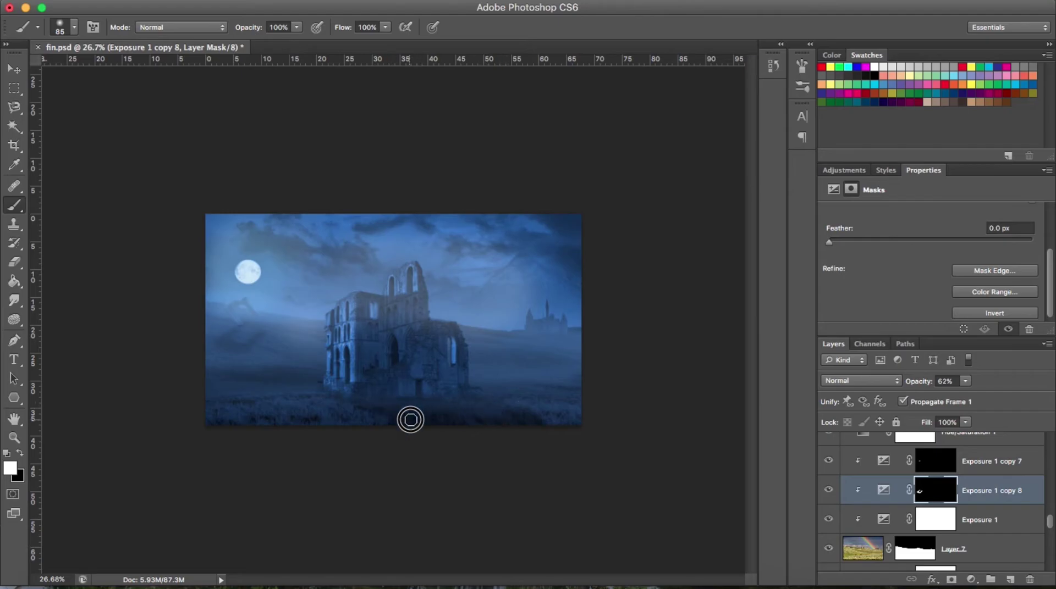
pyautogui.scroll(2, 427, 356)
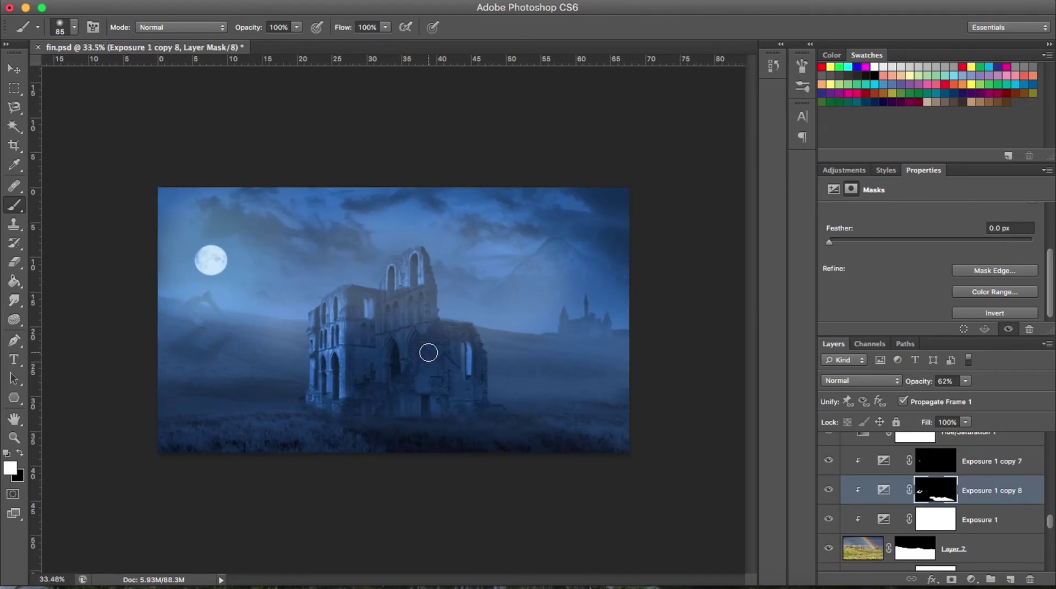
pyautogui.scroll(5, 200, 341)
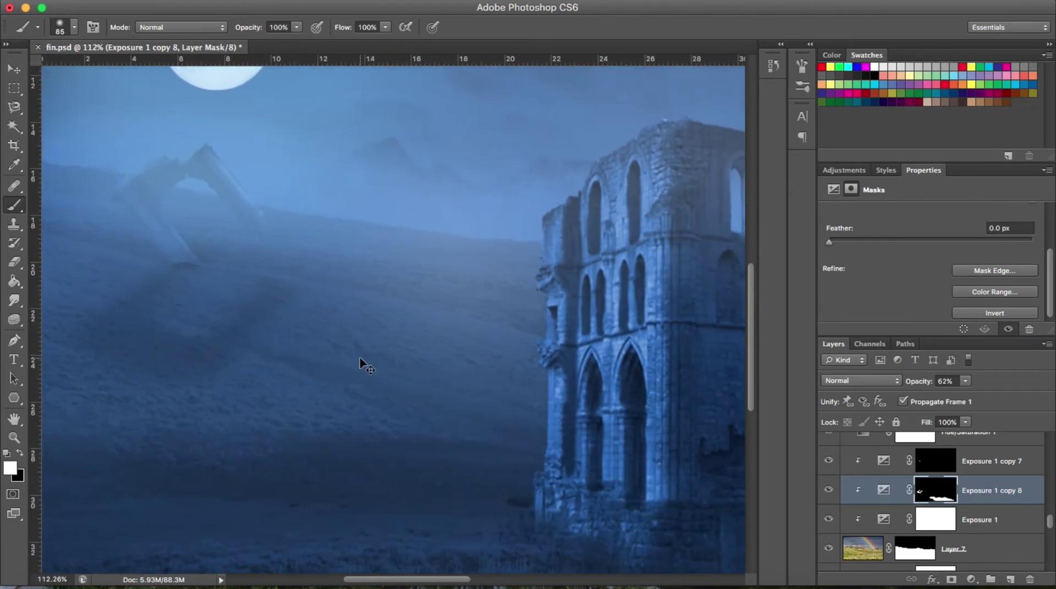
# Duplicate the darkening exposure layer and set a 15 px brush with swapped colours.
pyautogui.hotkey('ctrl', 'j')
pyautogui.scroll(-5, 360, 360)
pyautogui.press('x')
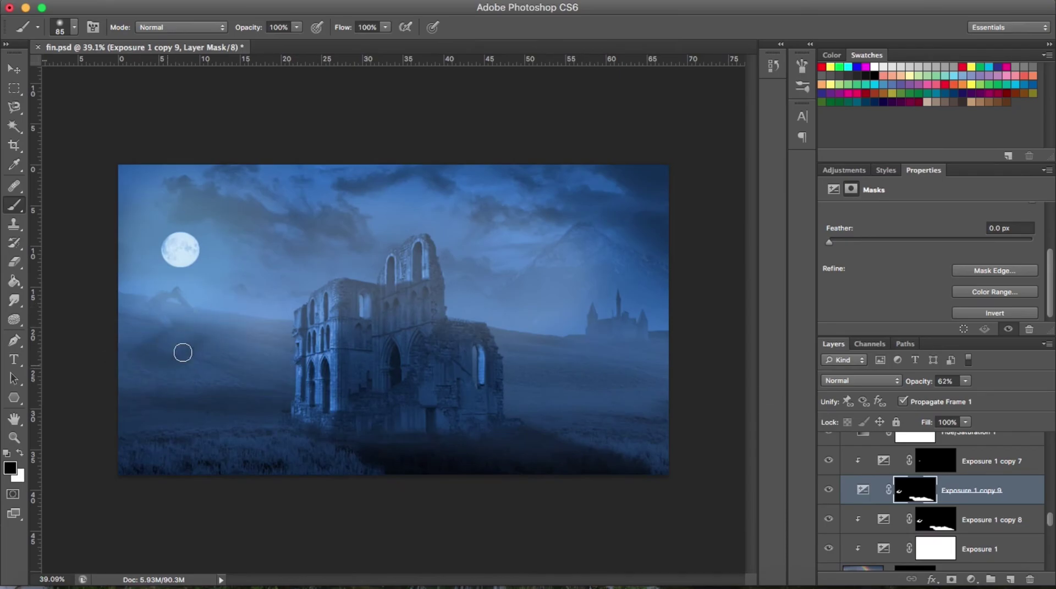
pyautogui.scroll(10, 360, 365)
pyautogui.rightClick(429, 379)
pyautogui.write('15')
pyautogui.press('Return')
pyautogui.press('x')
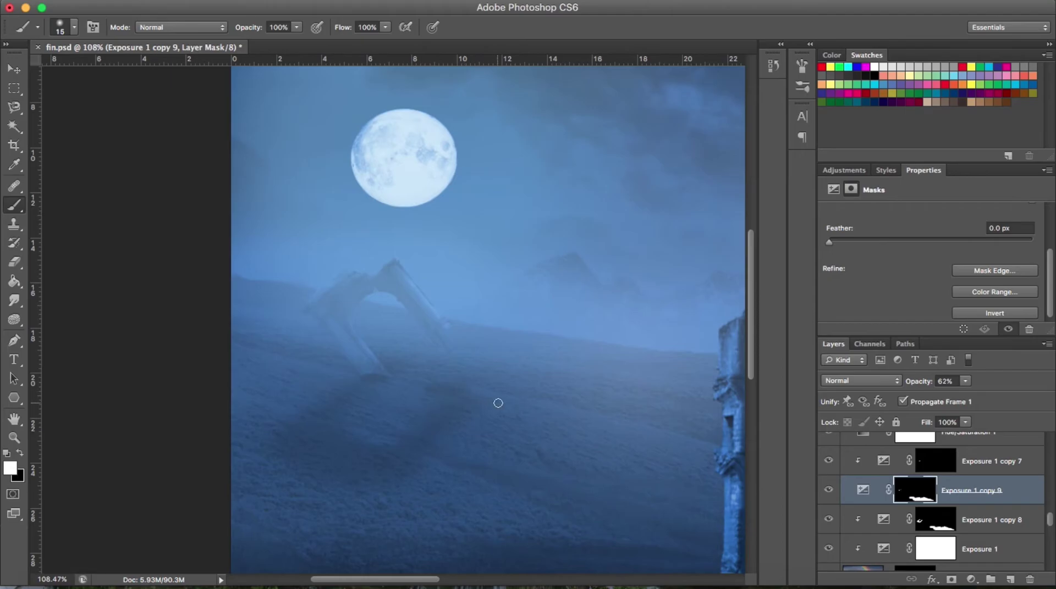
pyautogui.scroll(-3, 395, 358)
# Resize the brush to 29 px, then to 95 px.
pyautogui.rightClick(453, 369)
pyautogui.write('29')
pyautogui.press('Return')
pyautogui.scroll(-3, 385, 354)
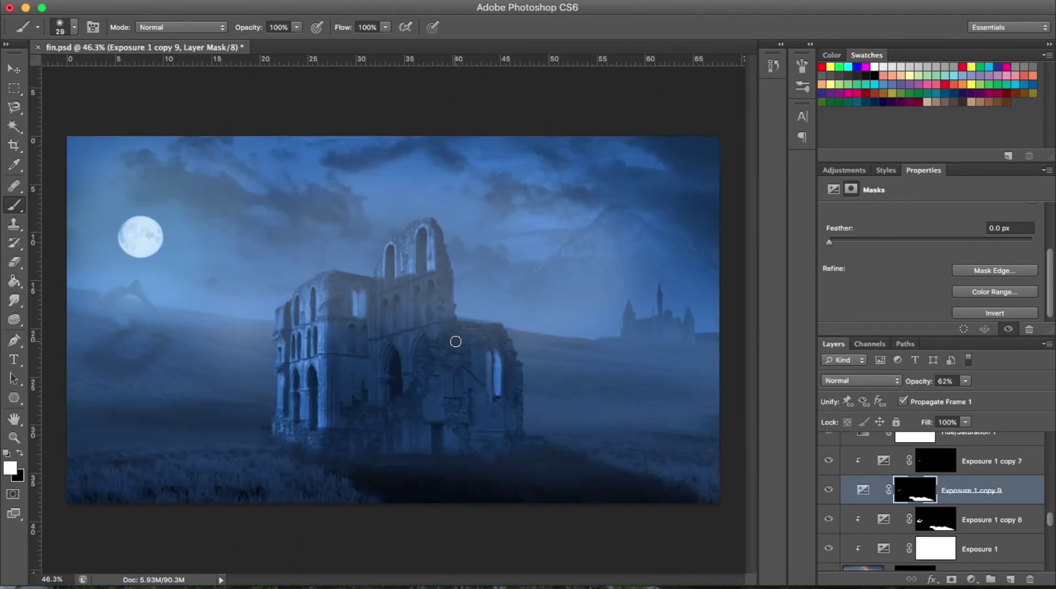
pyautogui.scroll(1, 455, 341)
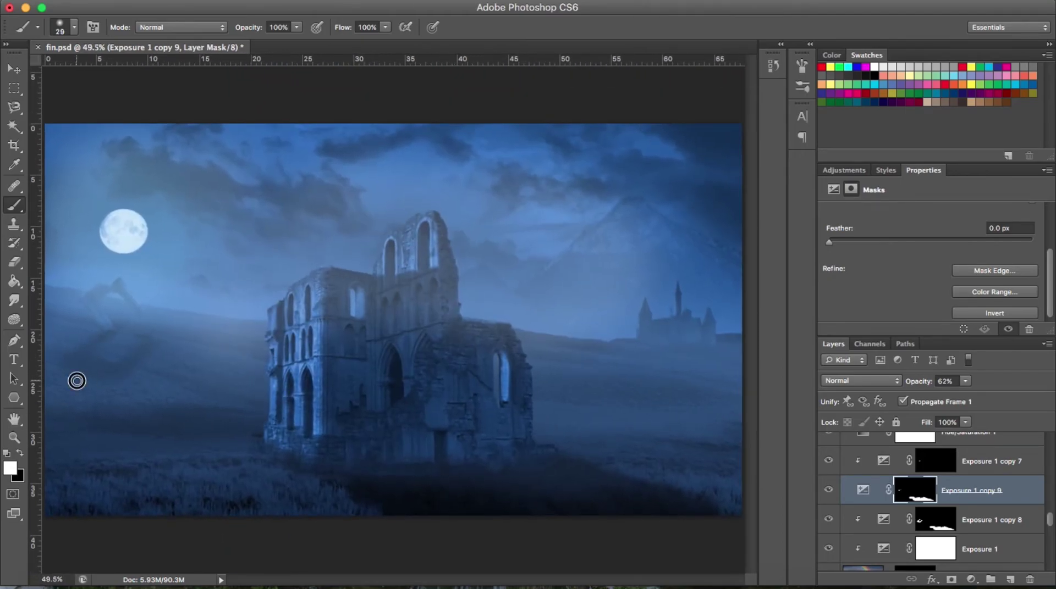
pyautogui.rightClick(121, 377)
pyautogui.write('95')
pyautogui.press('Return')
pyautogui.click(963, 533)
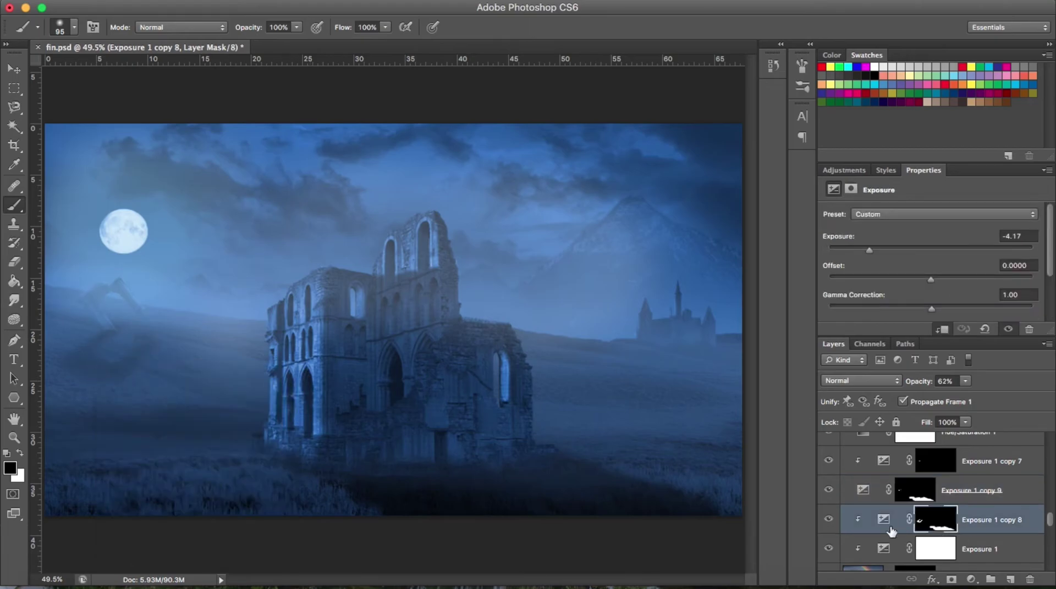
# Clip Exposure 1 copy 9 to the layer below and set Exposure 1 copy 8 to 48% opacity.
pyautogui.keyDown('alt'); pyautogui.click(906, 505); pyautogui.keyUp('alt')
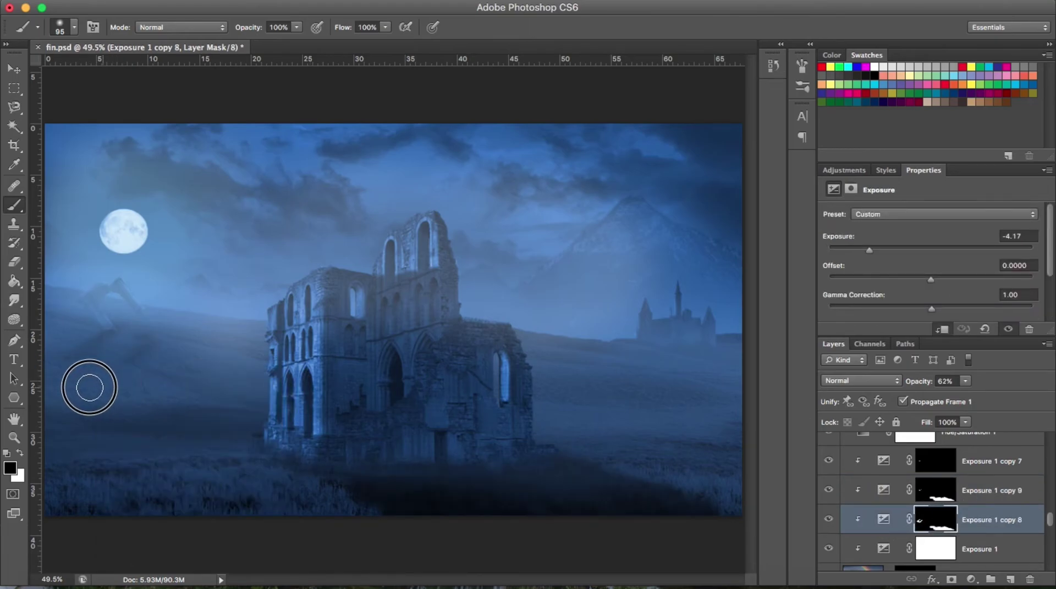
pyautogui.press('super+minus')
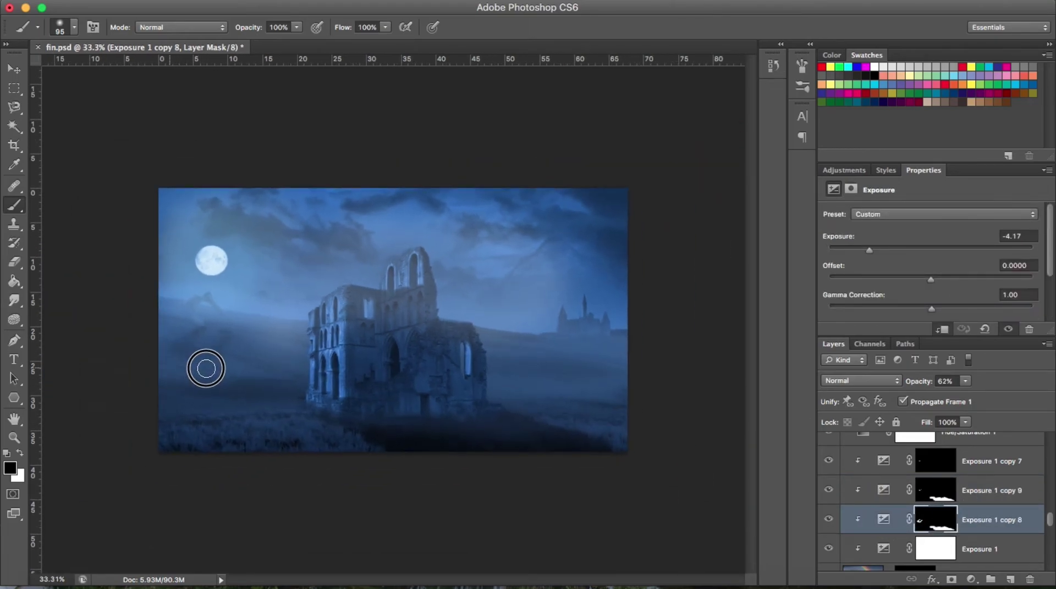
pyautogui.moveTo(965, 381); pyautogui.dragTo(954, 397)
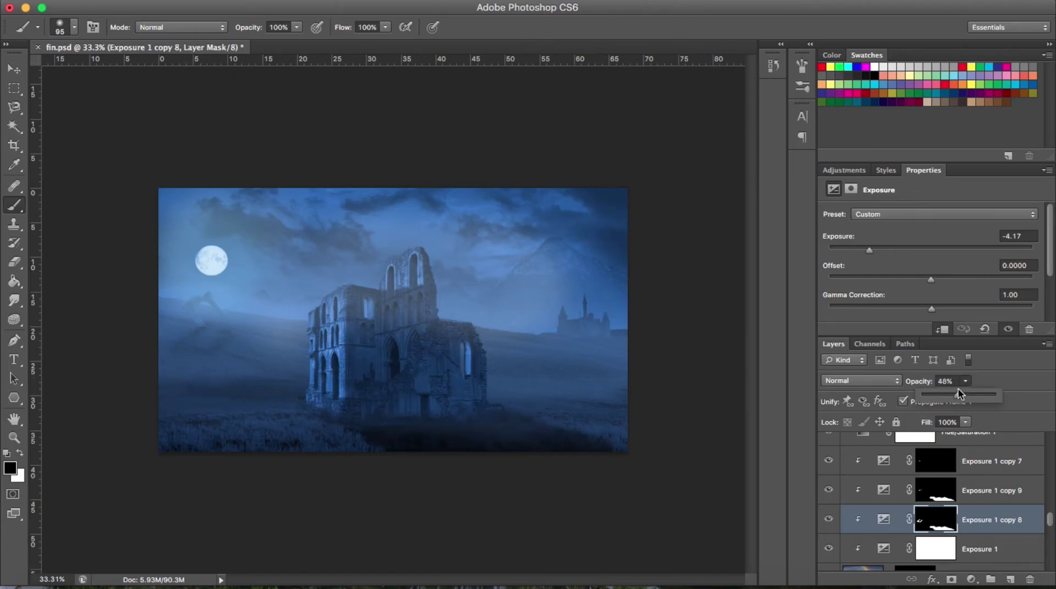
pyautogui.scroll(-3, 967, 495)
pyautogui.click(972, 531)
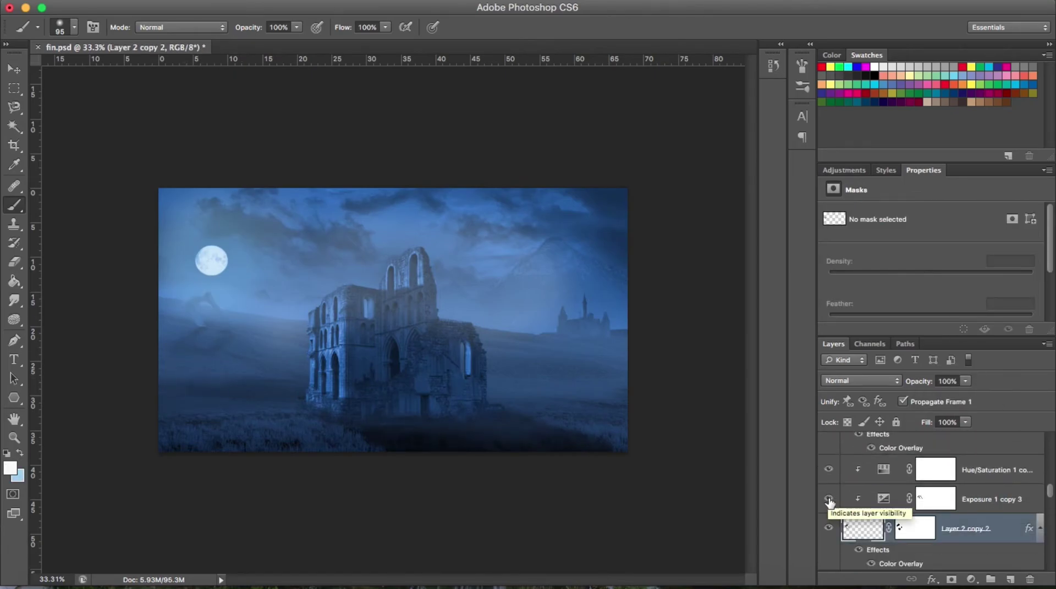
# Duplicate Exposure 1 copy 3 into Exposure 1 copy 10 and view its mask.
pyautogui.moveTo(968, 501); pyautogui.dragTo(960, 516)
pyautogui.keyDown('alt'); pyautogui.click(924, 506); pyautogui.keyUp('alt')
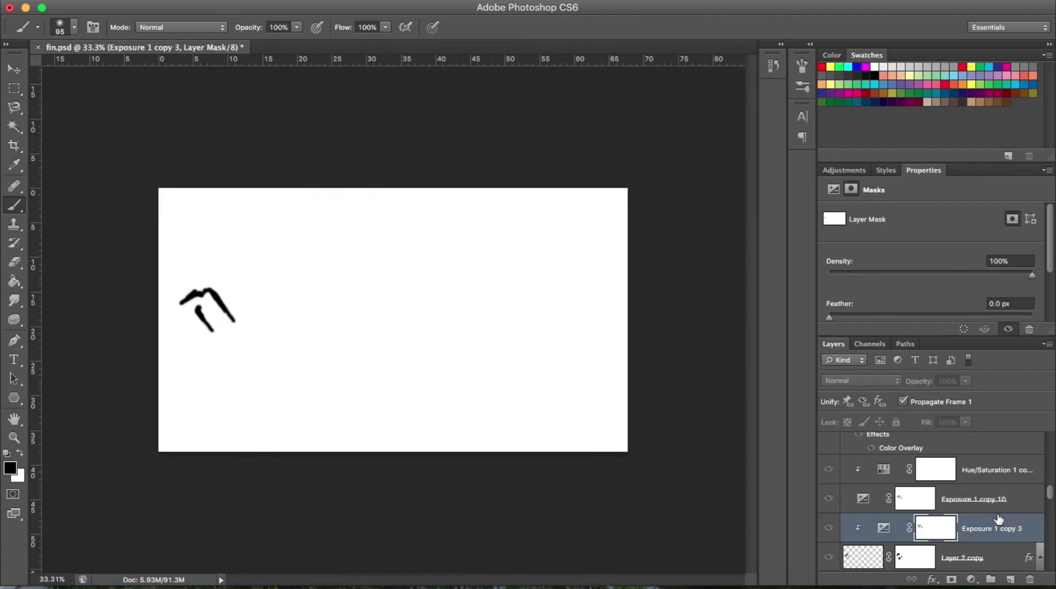
pyautogui.scroll(-3, 978, 514)
pyautogui.scroll(-3, 979, 528)
pyautogui.click(987, 547)
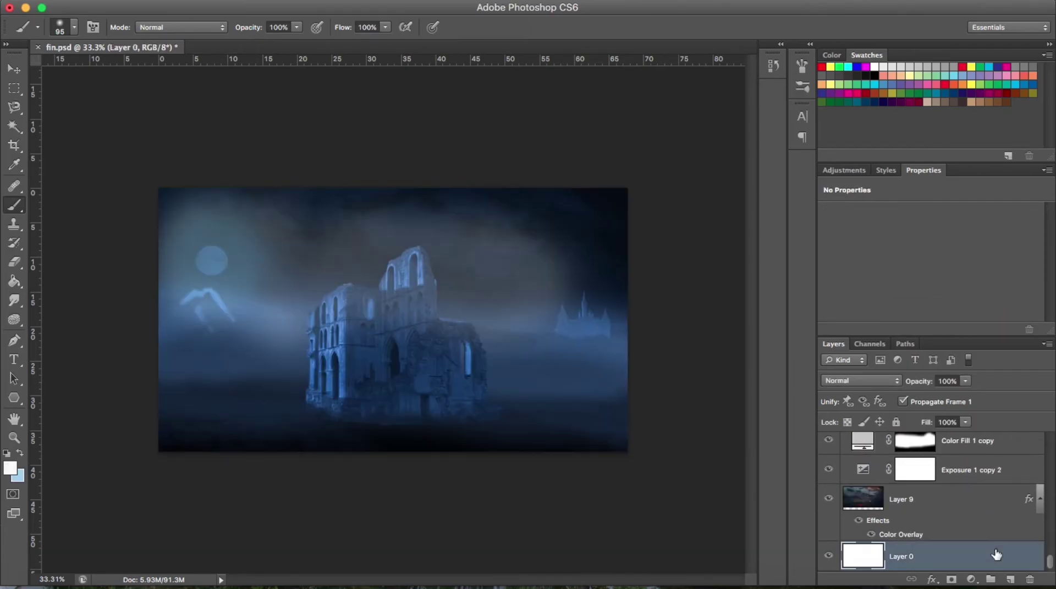
pyautogui.scroll(3, 987, 539)
pyautogui.scroll(3, 987, 523)
pyautogui.scroll(3, 987, 501)
pyautogui.scroll(3, 987, 495)
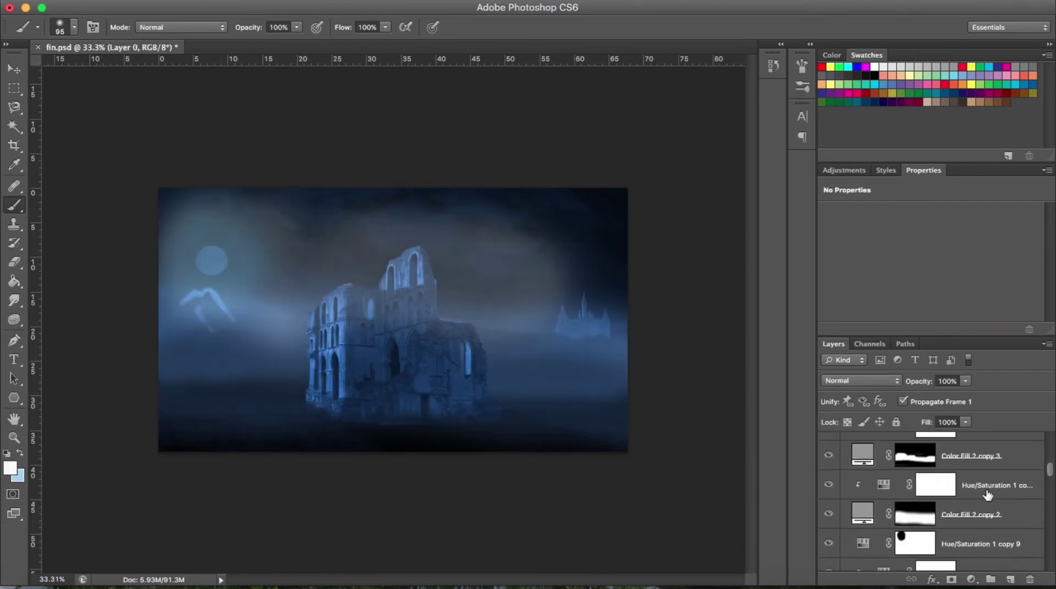
# Inspect Exposure 1 copy 3's mask and compare it with Exposure 1 copy 10.
pyautogui.keyDown('alt'); pyautogui.click(923, 465); pyautogui.keyUp('alt')
pyautogui.scroll(-3, 971, 513)
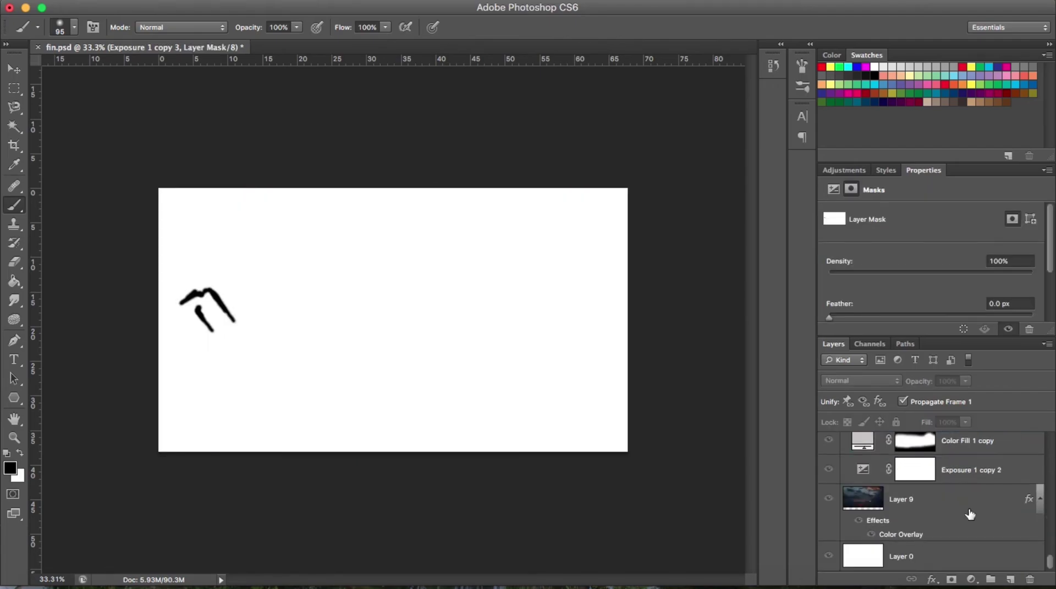
pyautogui.click(974, 514)
pyautogui.click(971, 572)
pyautogui.scroll(3, 927, 505)
pyautogui.scroll(2, 926, 505)
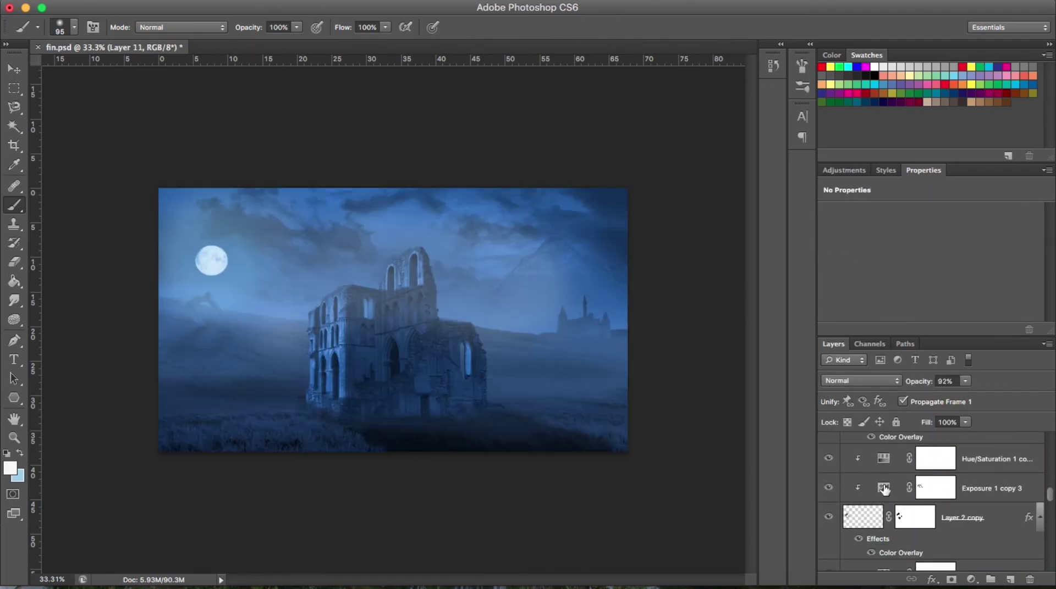
pyautogui.click(990, 536)
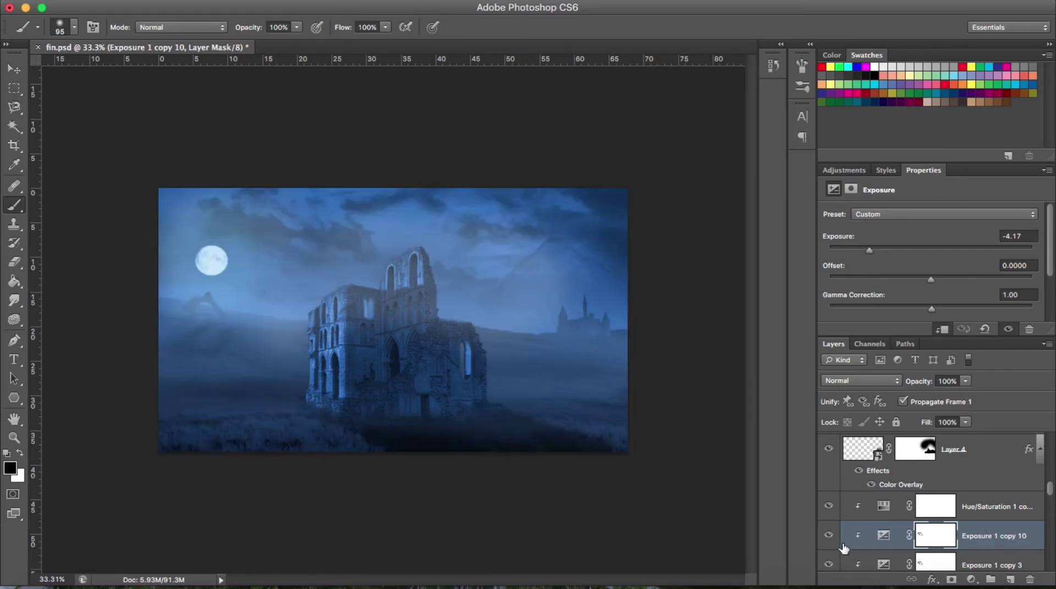
pyautogui.scroll(-2, 984, 511)
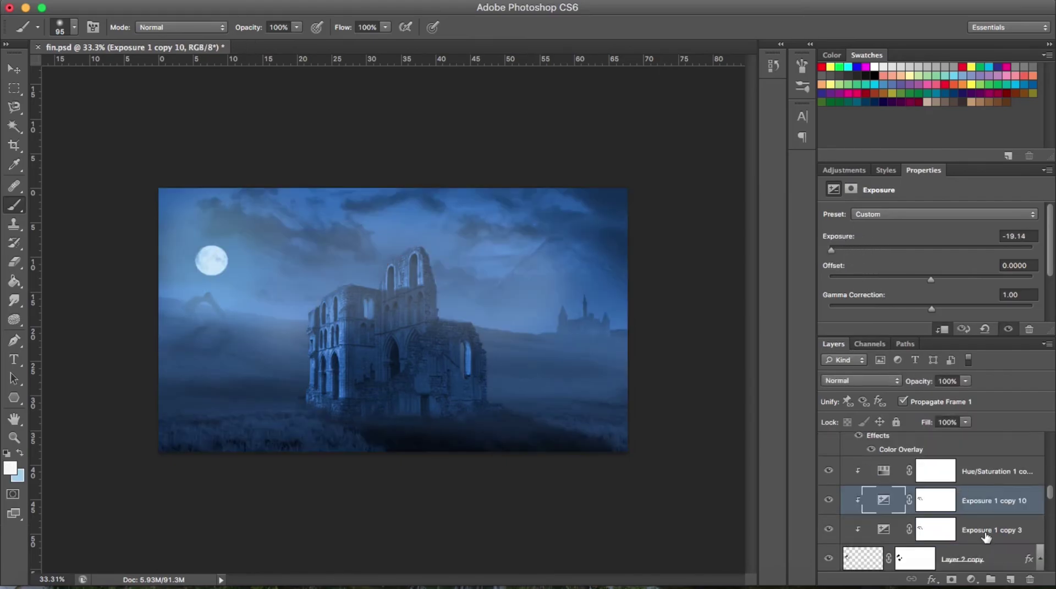
pyautogui.click(985, 531)
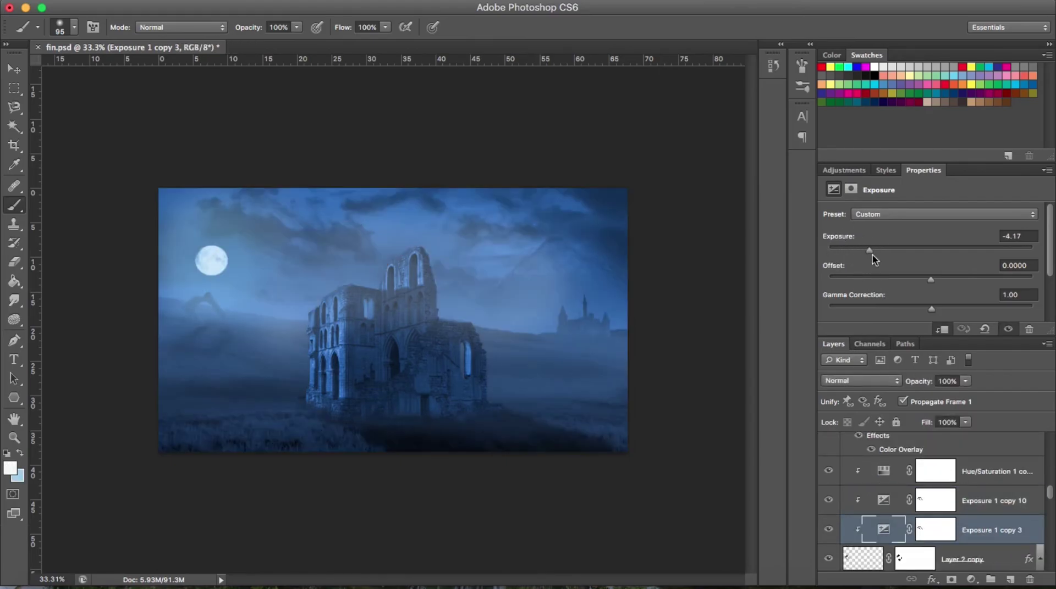
# Invert Exposure 1 copy 10's mask and paint darkening back in near the moon.
pyautogui.click(940, 504)
pyautogui.rightClick(938, 502)
pyautogui.press('Escape')
pyautogui.hotkey('ctrl', 'i')
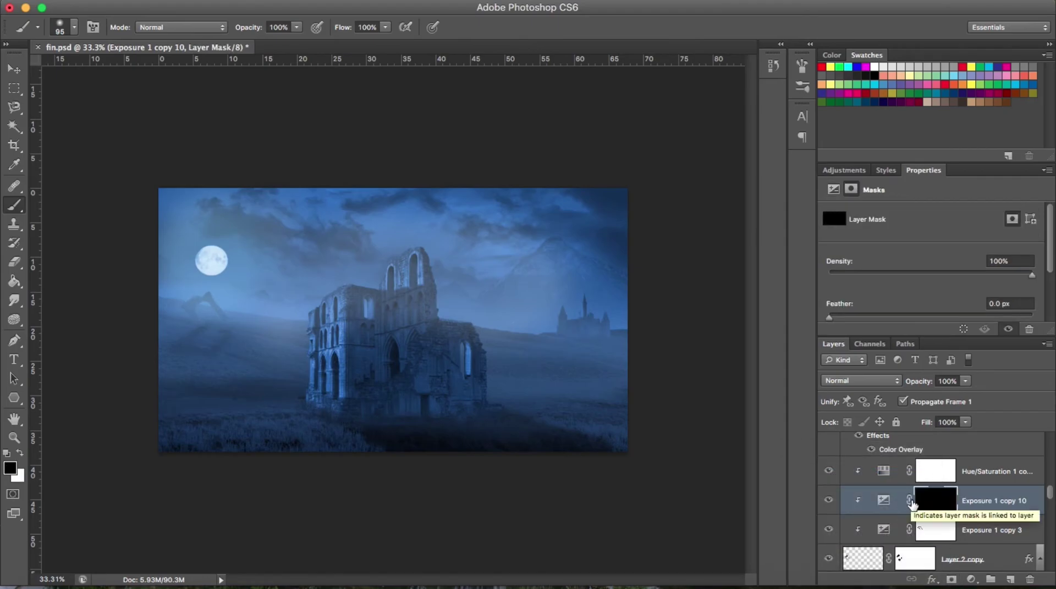
pyautogui.moveTo(191, 319); pyautogui.dragTo(219, 297)
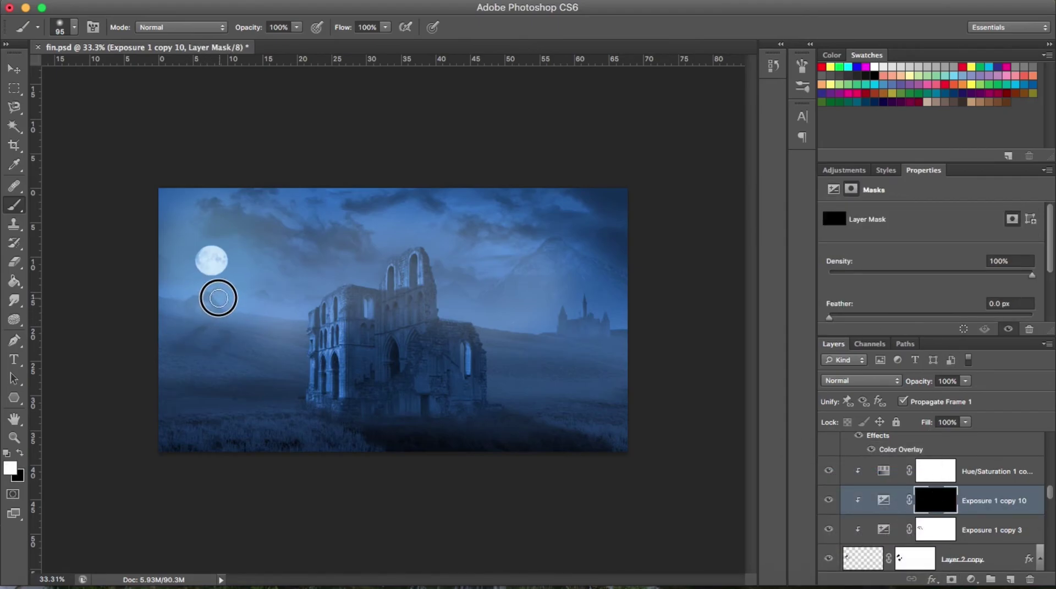
pyautogui.scroll(5, 219, 297)
pyautogui.hscroll(3, 674, 434)
# Revert the mask inversion and leave Exposure 1 copy 10 hidden.
pyautogui.click(828, 500)
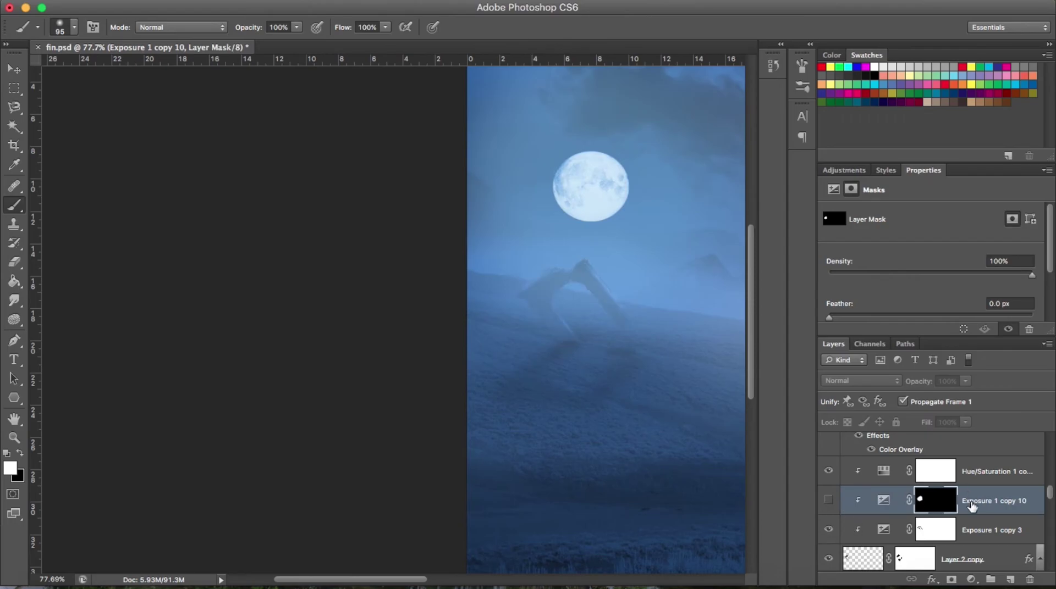
pyautogui.rightClick(972, 506)
pyautogui.press('Escape')
pyautogui.click(829, 500)
pyautogui.hotkey('ctrl', 'i')
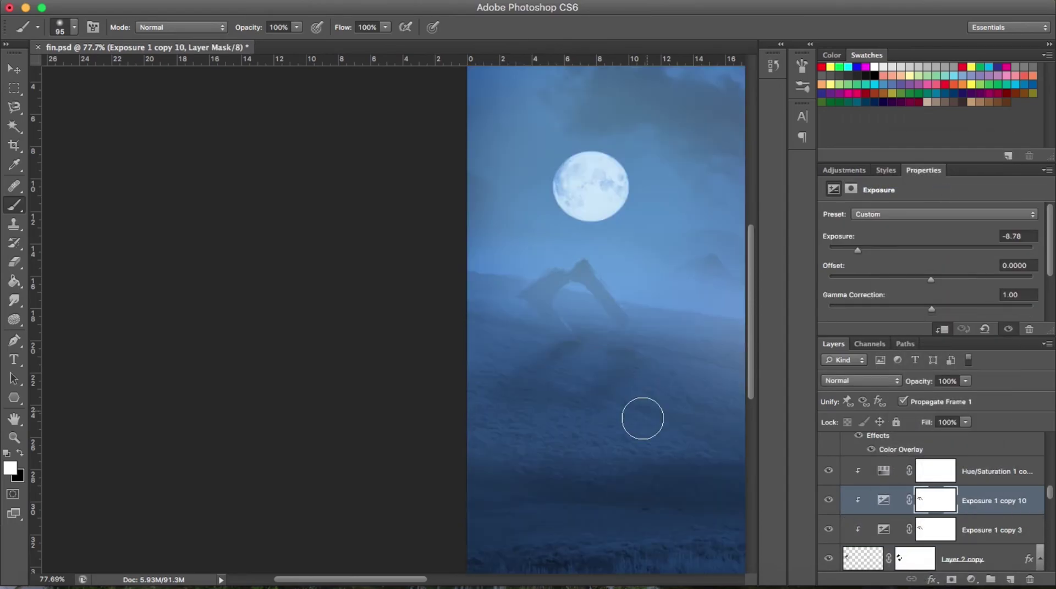
pyautogui.scroll(-5, 642, 418)
pyautogui.click(829, 500)
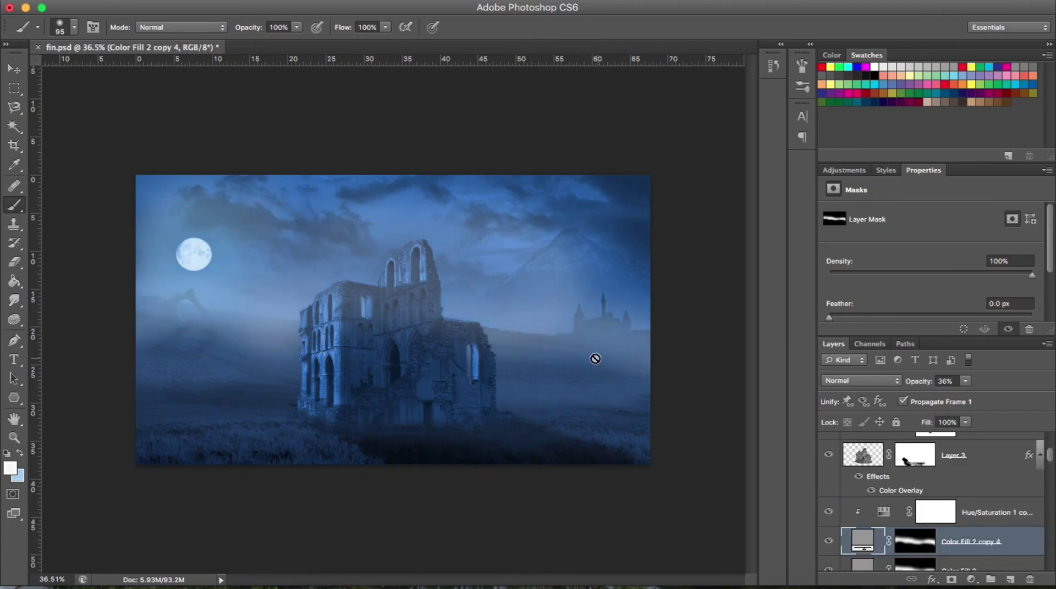
# Paint black with a 300 px brush to clear fog from the distant left arch.
pyautogui.hotkey('ctrl', '\\')
pyautogui.press('d')
pyautogui.press(']')
pyautogui.press(']')
pyautogui.press(']')
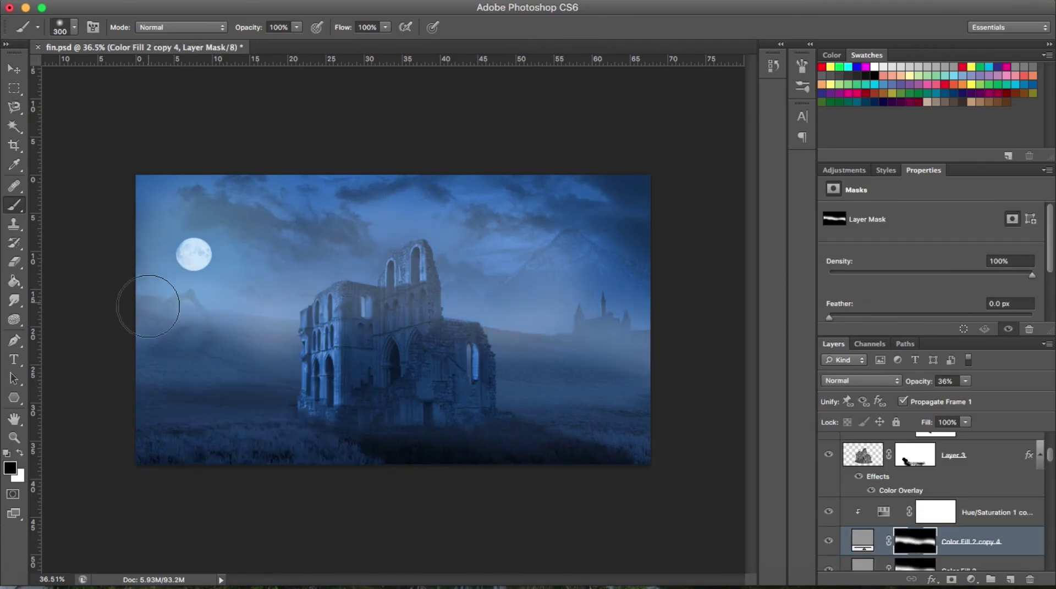
pyautogui.click(141, 294)
# Duplicate the Hue/Saturation layer and place the copy below the fog layer.
pyautogui.click(994, 514)
pyautogui.hotkey('ctrl', 'j')
pyautogui.hotkey('ctrl', '[')
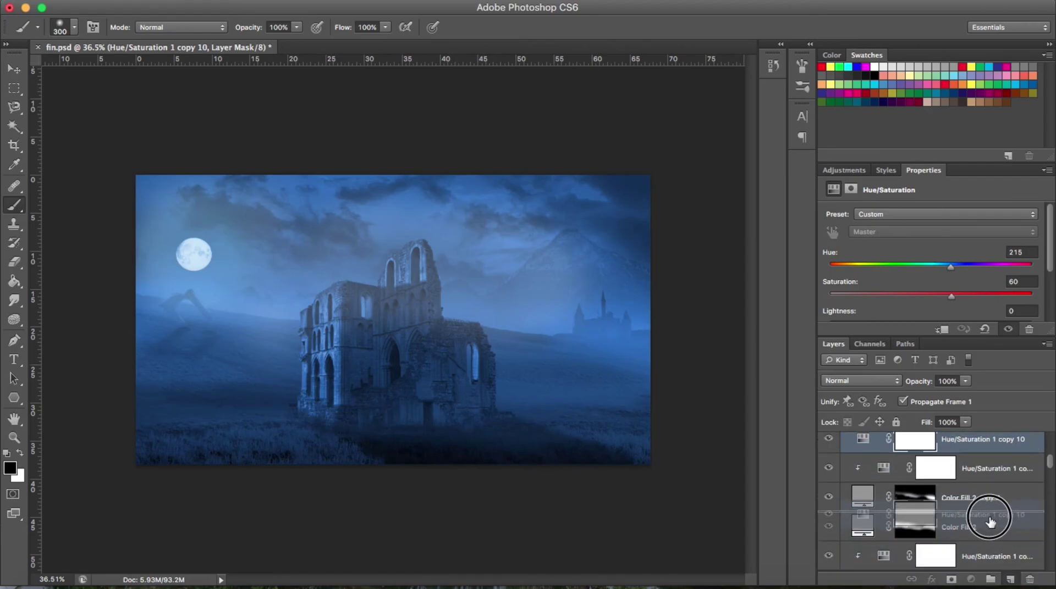
pyautogui.hotkey('ctrl', '[')
# Set the fog layer to 17% opacity and paint fog in near the right castle.
pyautogui.click(915, 520)
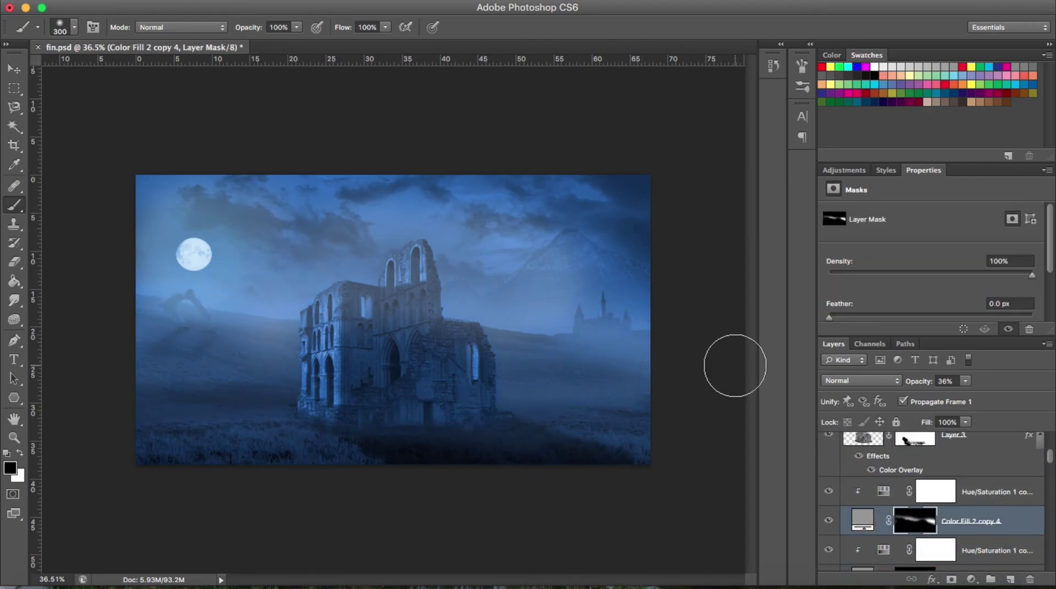
pyautogui.moveTo(965, 381); pyautogui.dragTo(947, 406)
pyautogui.press('x')
pyautogui.moveTo(627, 326); pyautogui.dragTo(523, 354)
pyautogui.scroll(-3, 514, 288)
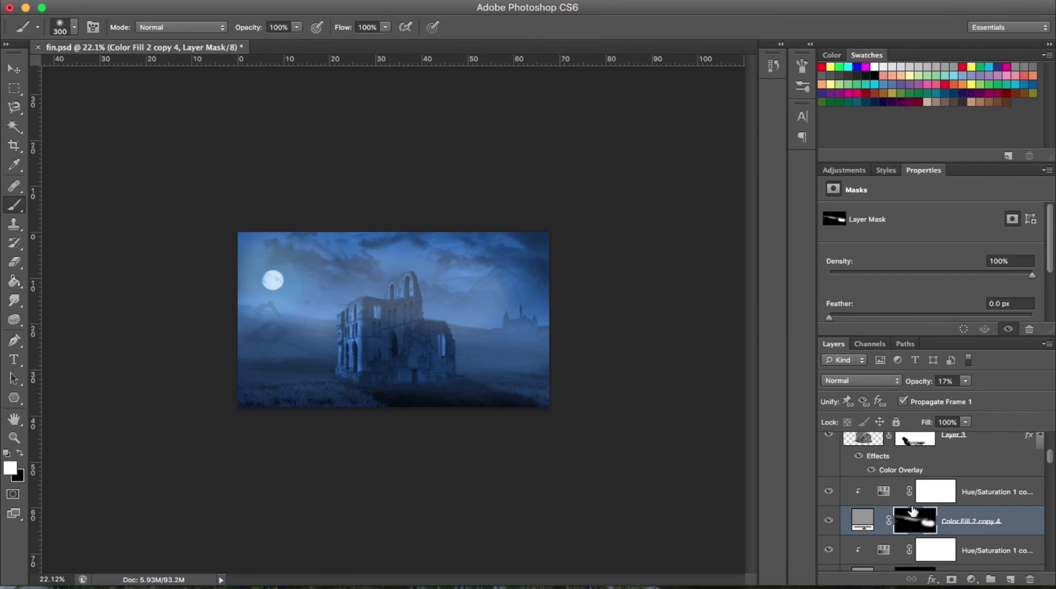
pyautogui.scroll(-5, 912, 512)
pyautogui.click(935, 474)
# Shrink and reposition the Exposure 1 copy 8 ground shadow mask beneath the ruins.
pyautogui.click(828, 446)
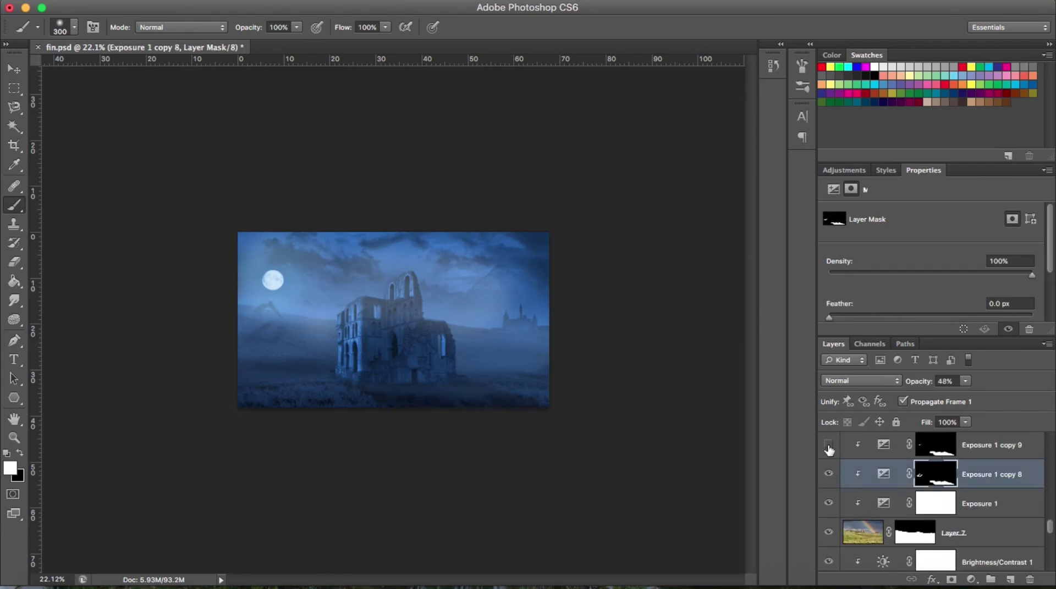
pyautogui.press('x')
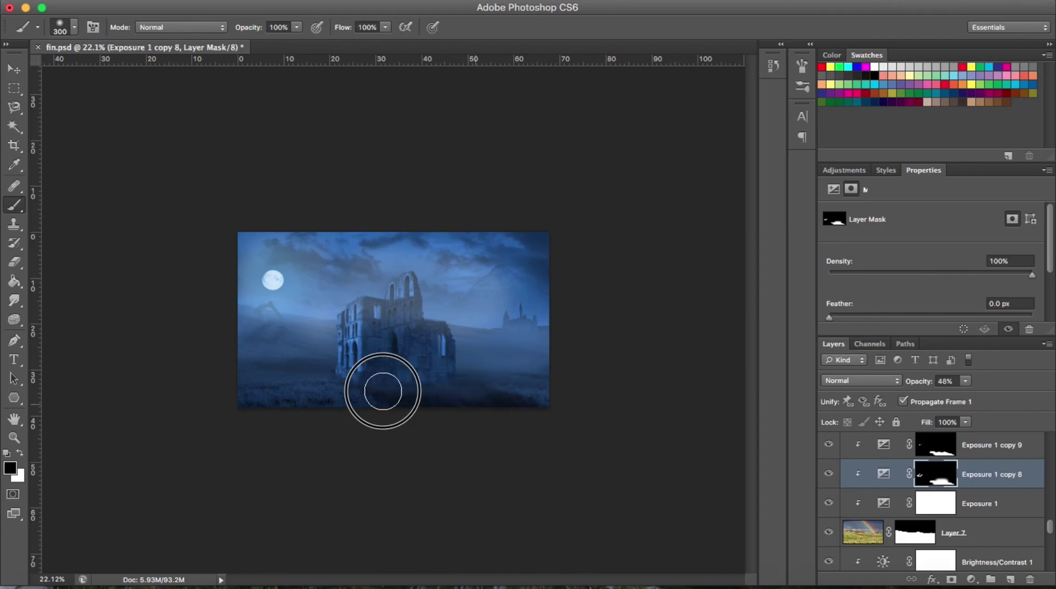
pyautogui.hotkey('ctrl', 't')
pyautogui.moveTo(542, 406); pyautogui.dragTo(463, 374)
pyautogui.press('Return')
pyautogui.scroll(5, 490, 366)
pyautogui.hotkey('ctrl', 't')
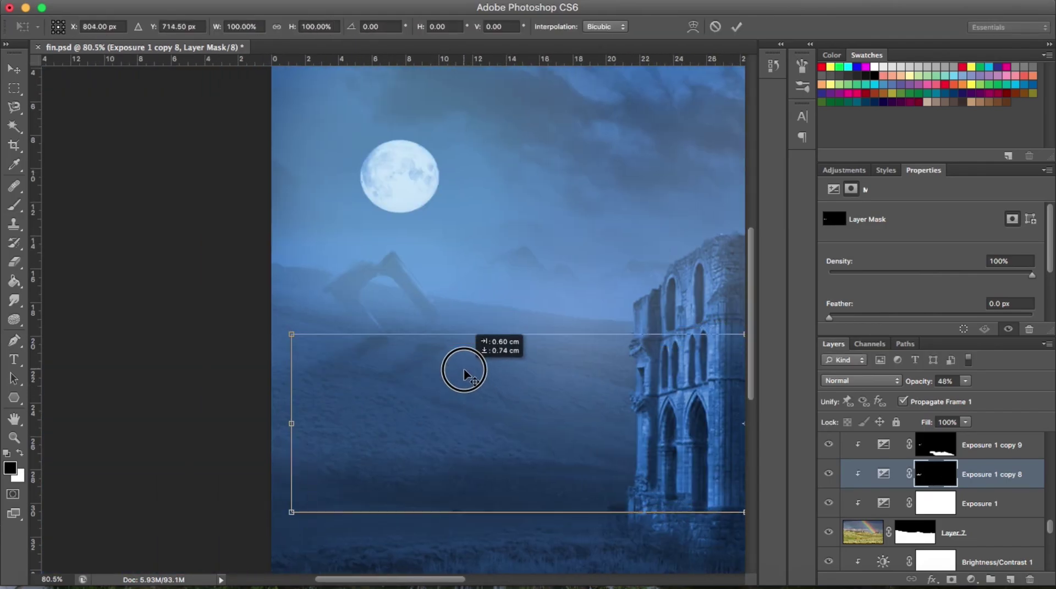
pyautogui.press('Return')
# Set a smaller white brush to refine the shadow edges, then save the painting as fin.psd.
pyautogui.hotkey('ctrl', '0')
pyautogui.press('[')
pyautogui.press('[')
pyautogui.press('[')
pyautogui.rightClick(467, 410)
pyautogui.press('x')
pyautogui.press('Escape')
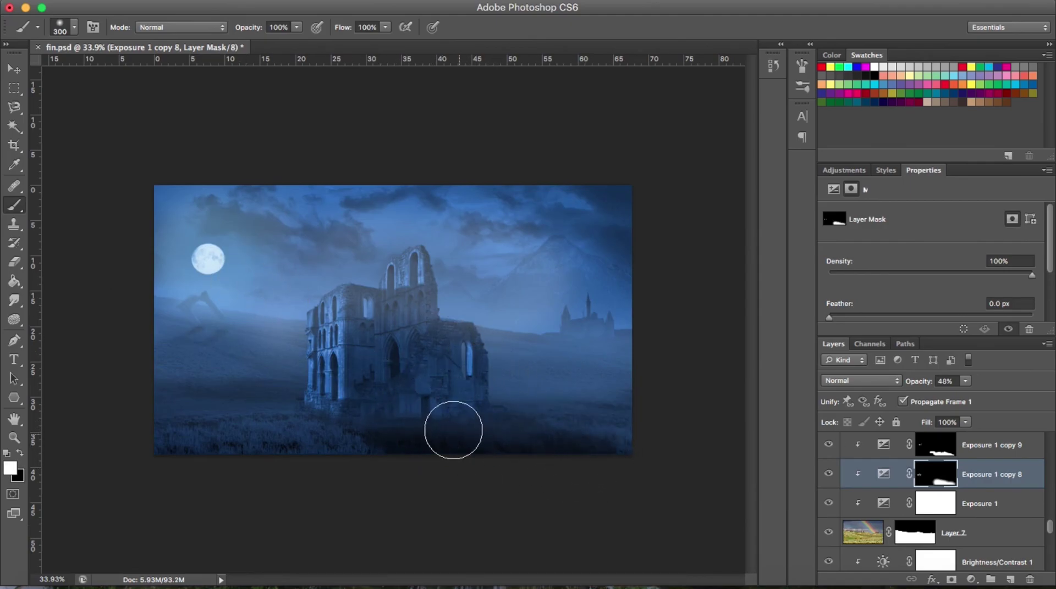
pyautogui.scroll(5, 512, 333)
pyautogui.scroll(2, 479, 432)
pyautogui.scroll(-8, 479, 431)
pyautogui.scroll(3, 533, 448)
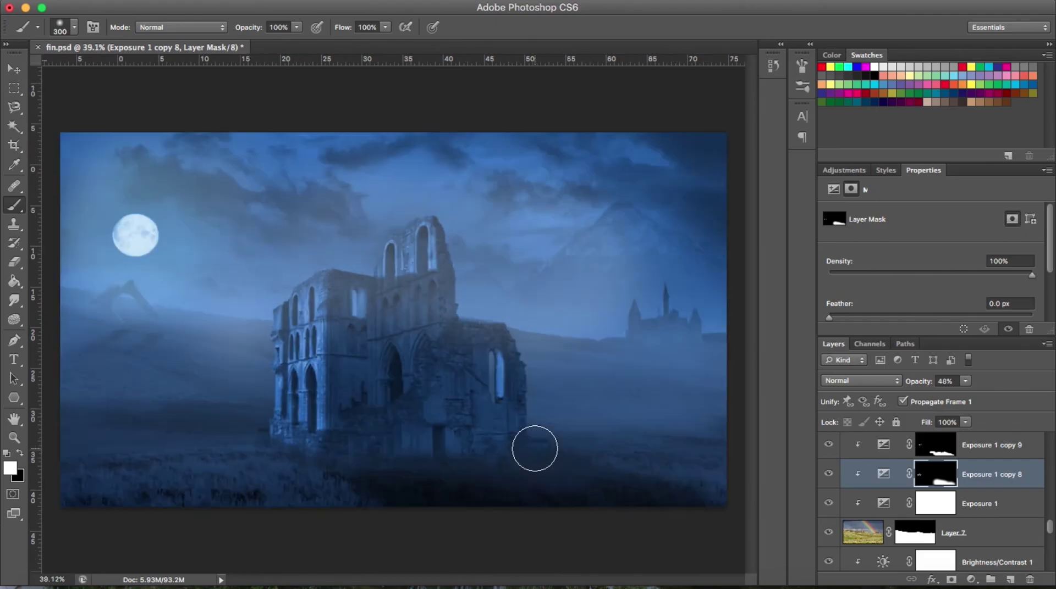
pyautogui.scroll(-3, 534, 449)
pyautogui.hotkey('ctrl', 's')
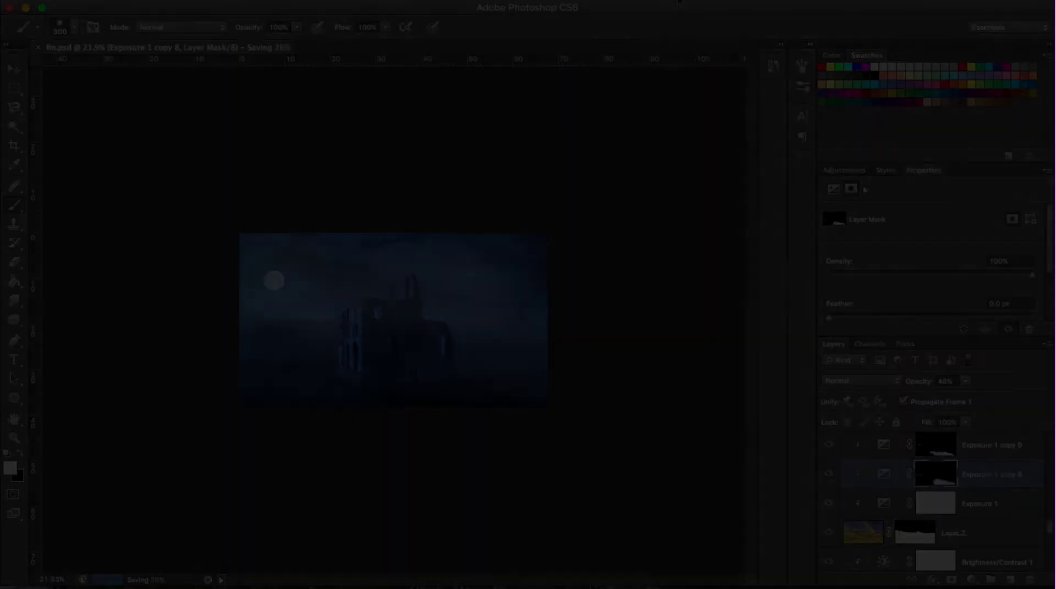